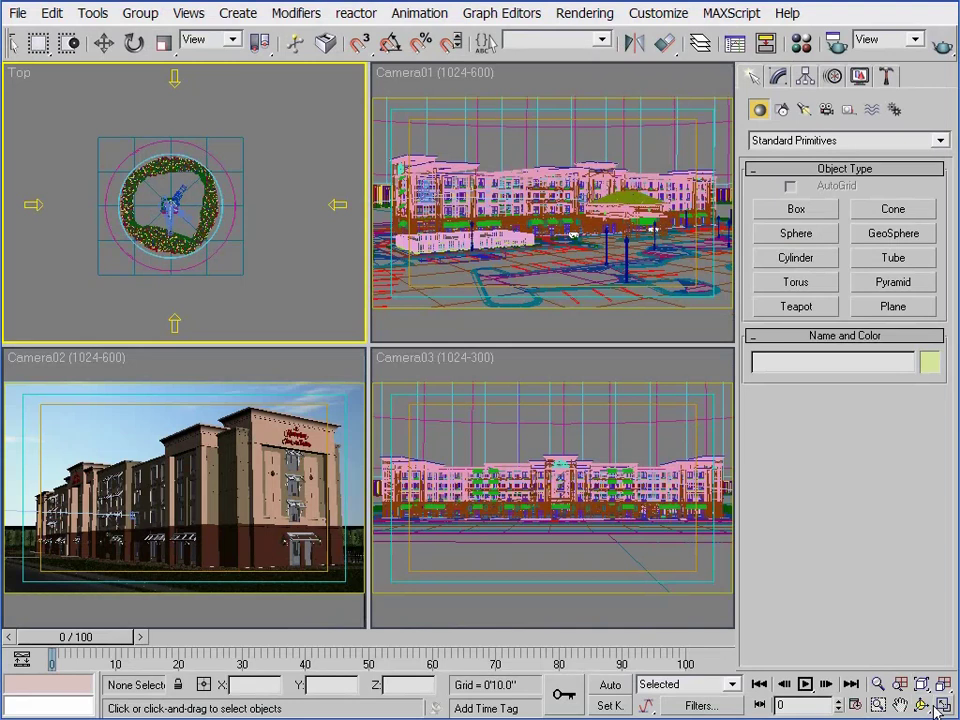
Step: Maximize the Top viewport, orbit it to an angled view of the dome, and display it shaded with edged faces
click(941, 705)
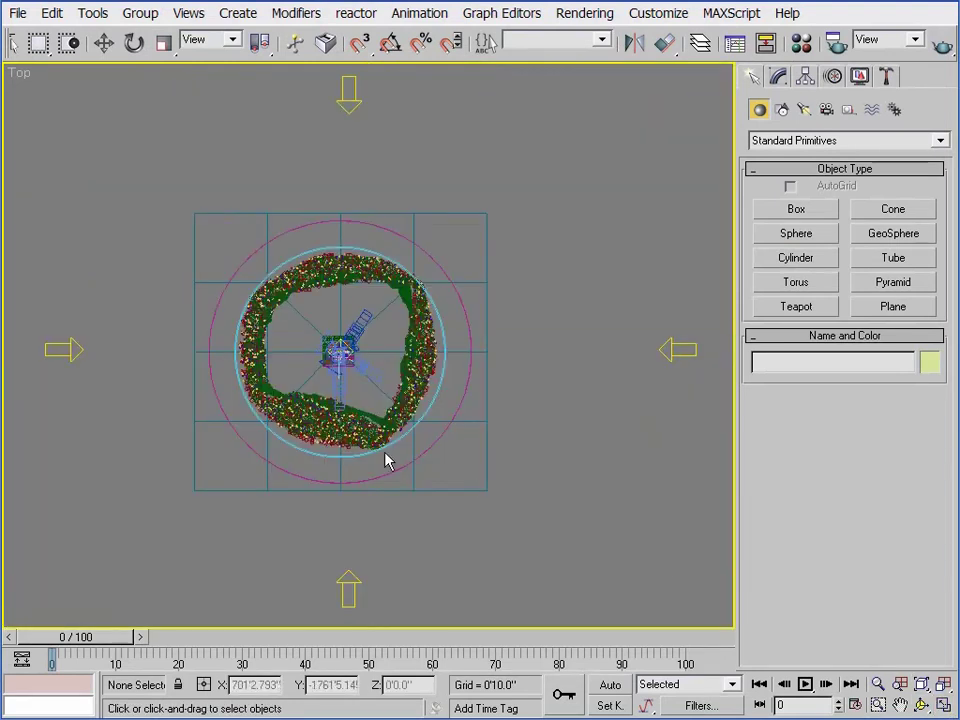
alt+middle_drag(303, 410, 328, 294)
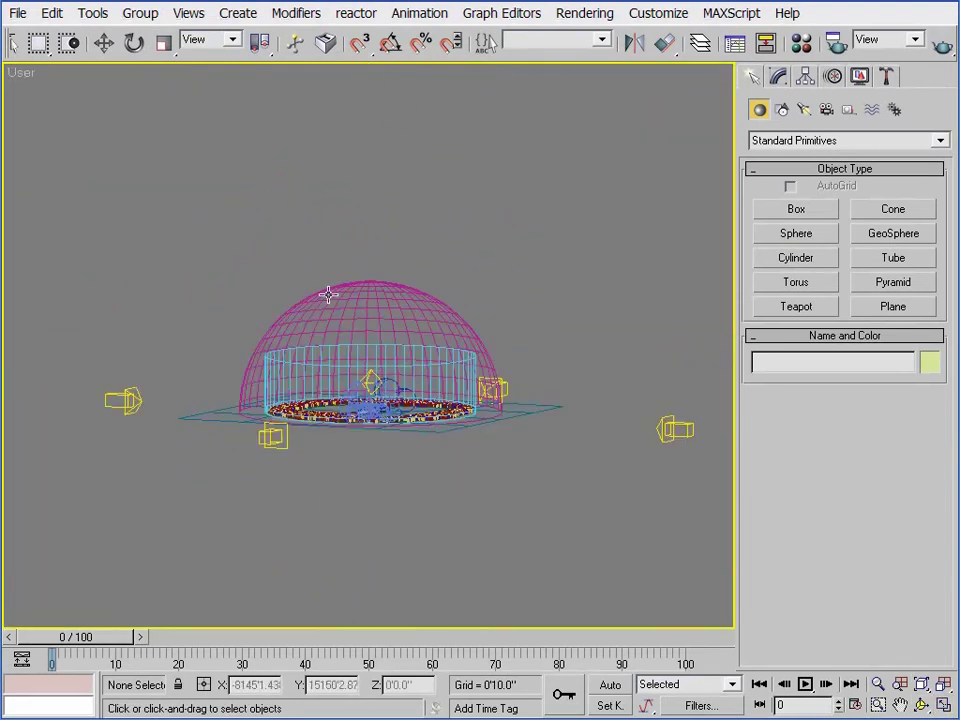
scroll(359, 321, up, 2)
scroll(359, 321, up, 5)
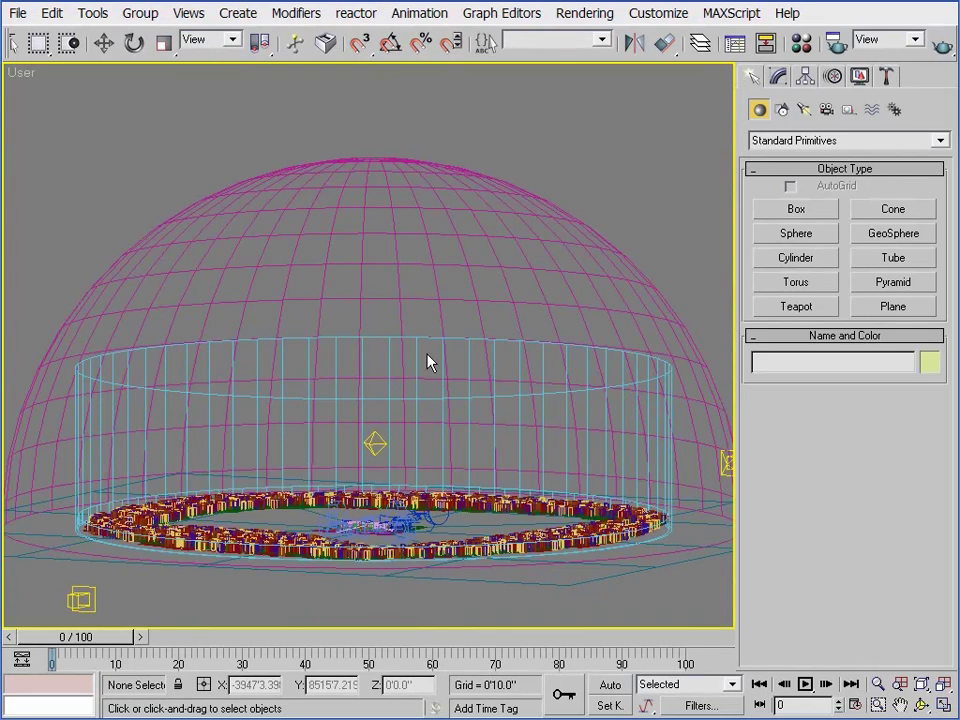
key(F3)
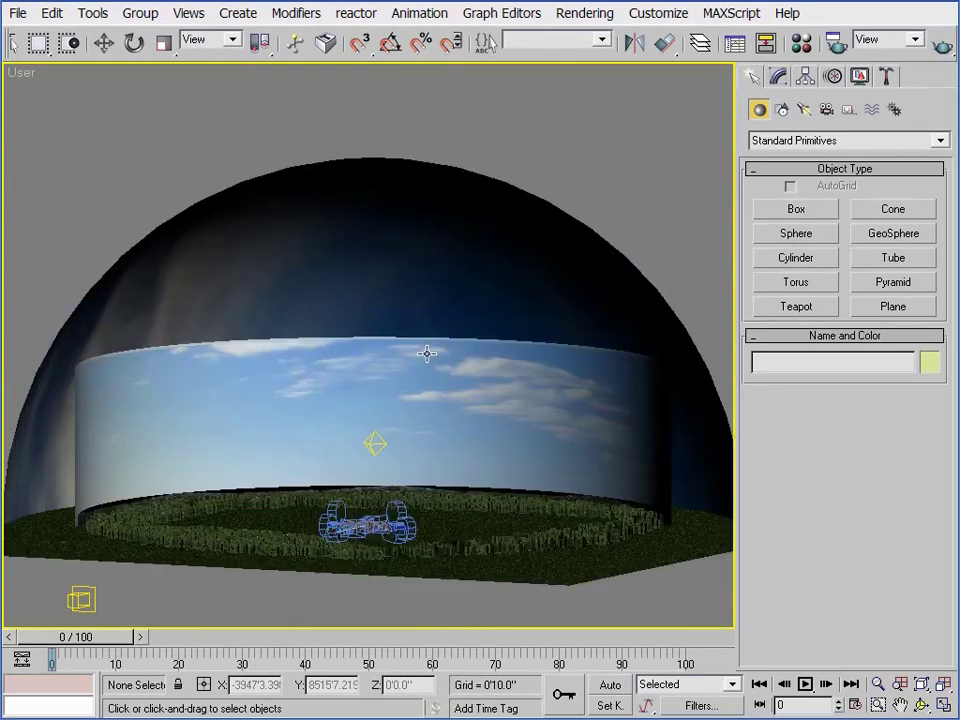
key(F4)
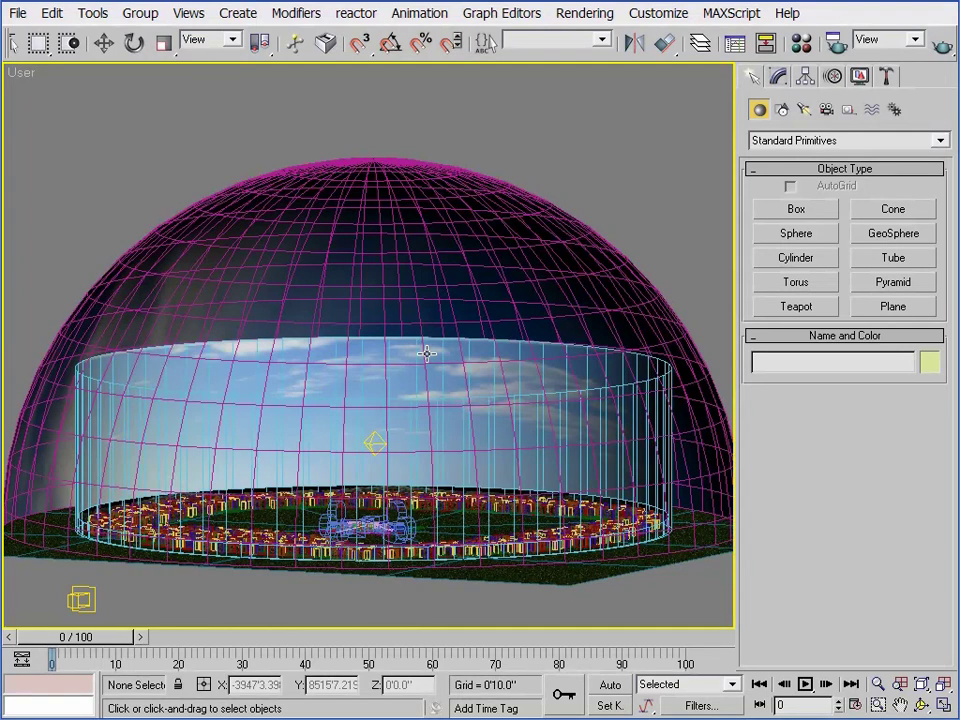
Step: Examine the ring of trees and the grass ground inside the sky cylinder
scroll(392, 350, up, 5)
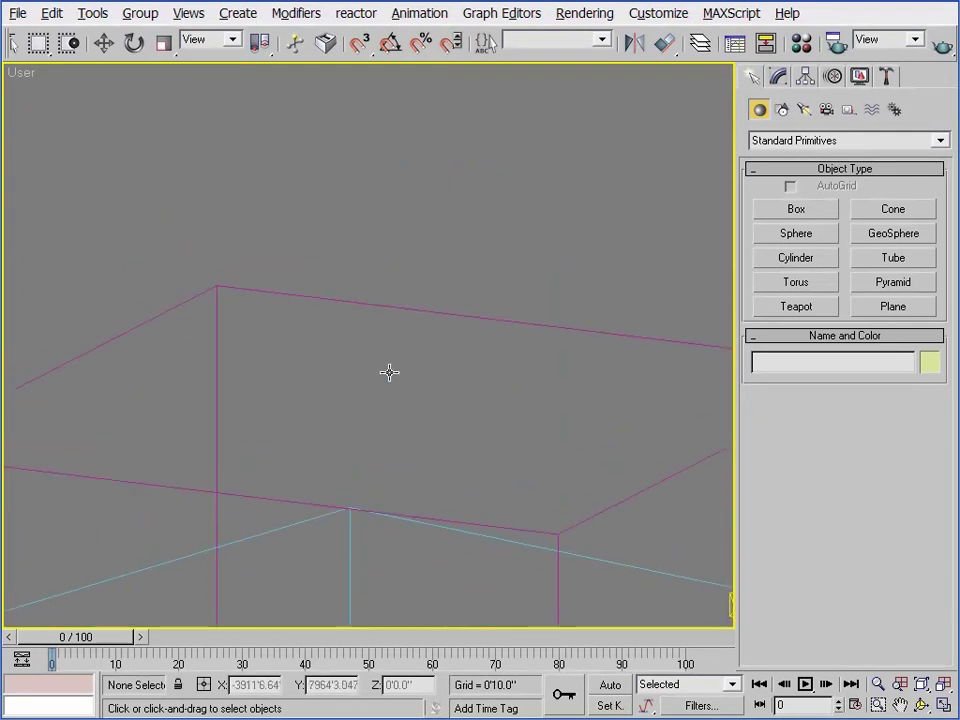
scroll(389, 372, down, 5)
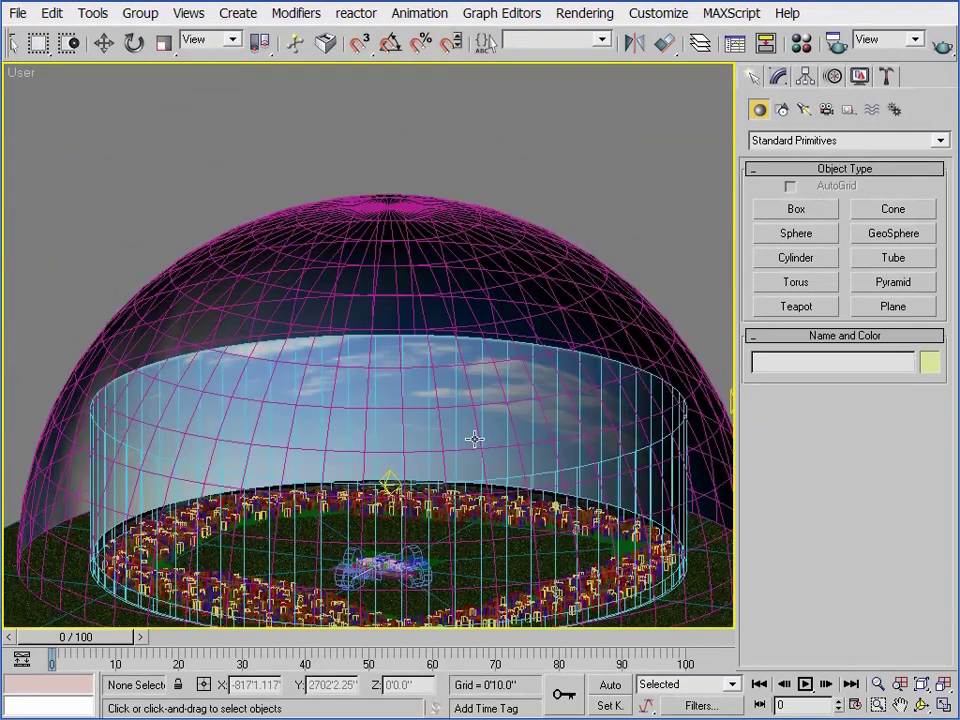
middle_drag(476, 439, 460, 339)
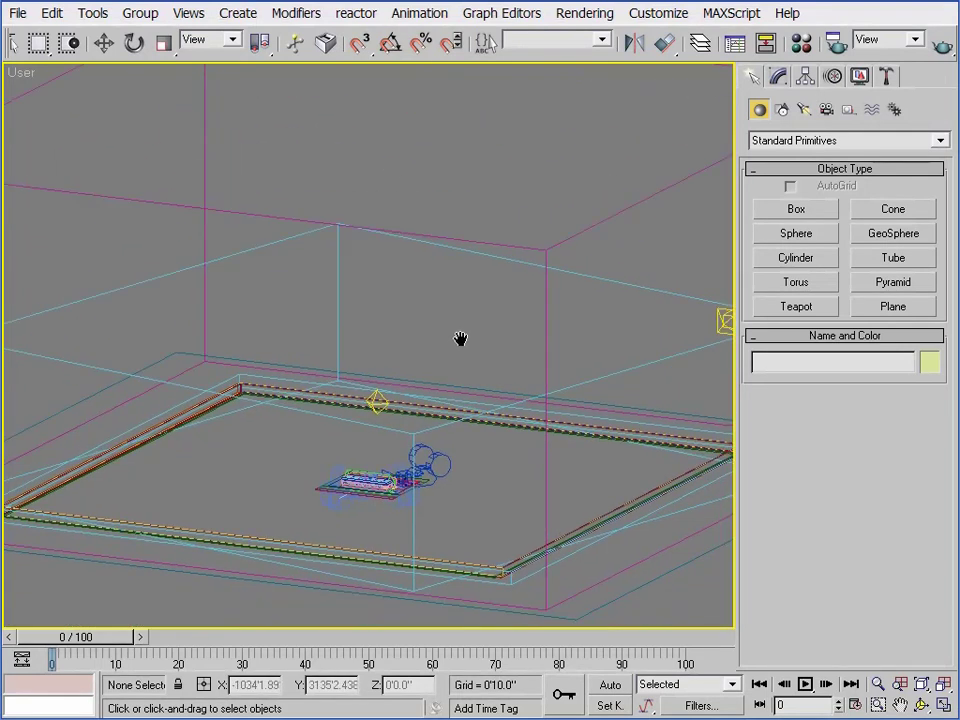
scroll(372, 410, up, 8)
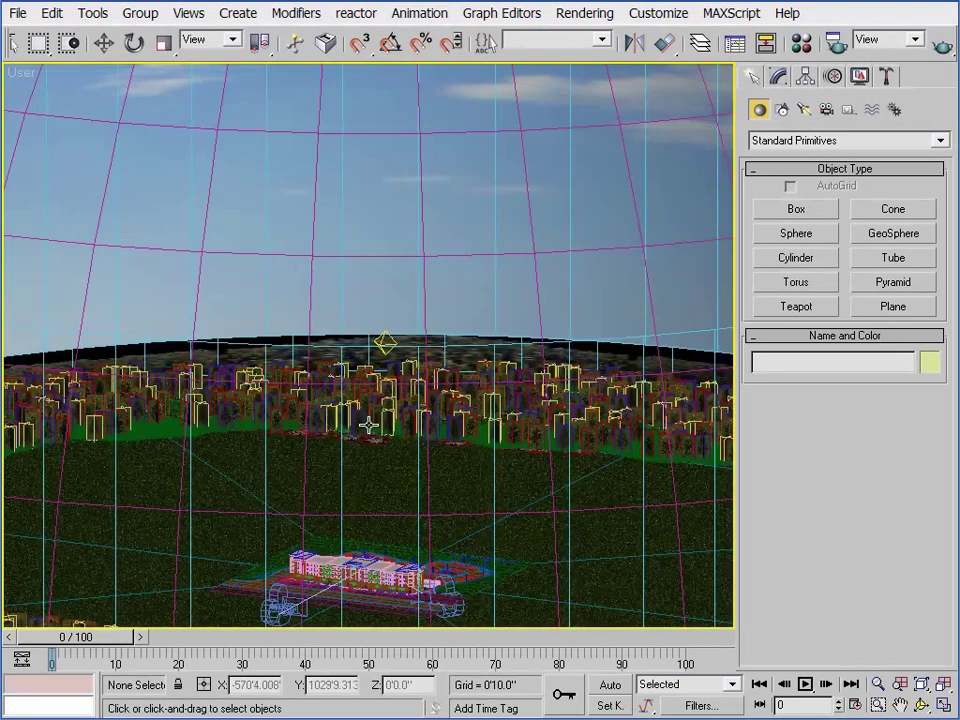
scroll(369, 425, up, 3)
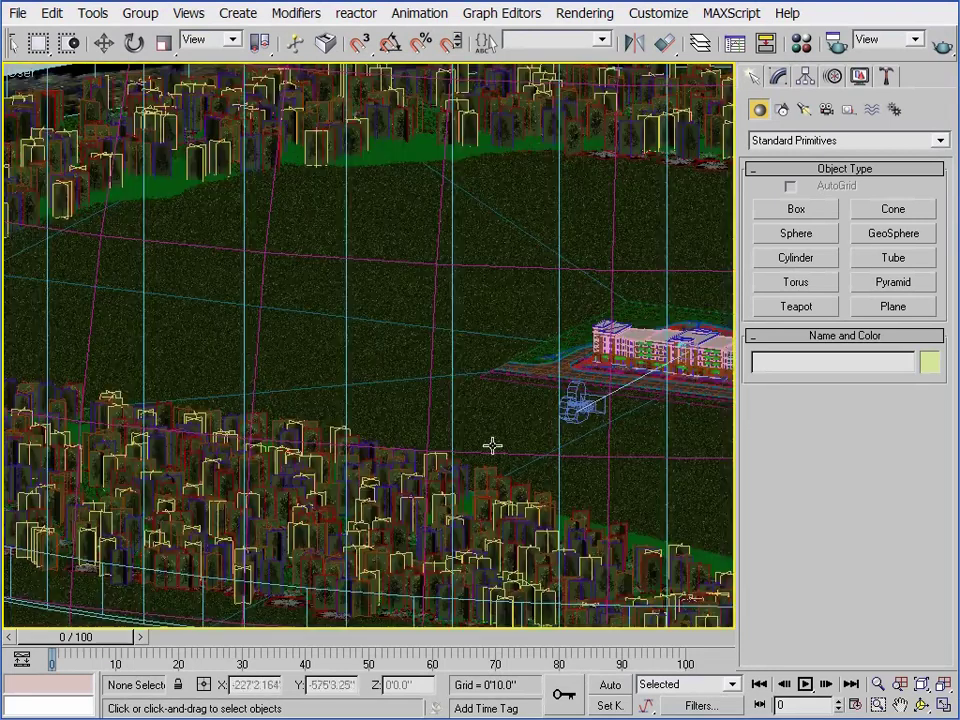
middle_drag(493, 446, 302, 433)
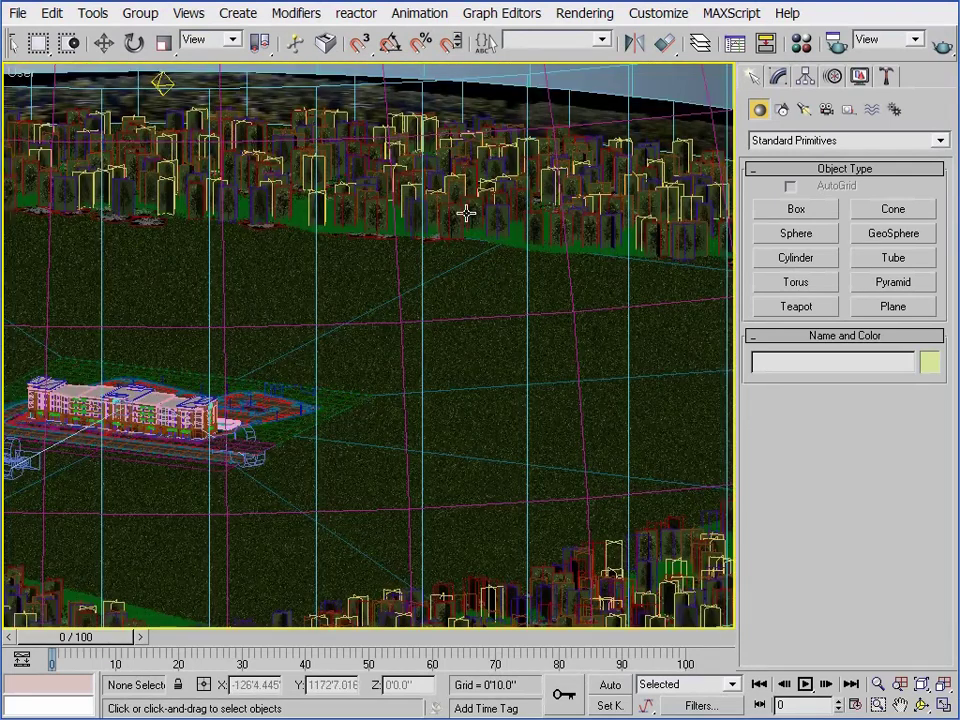
scroll(466, 213, up, 5)
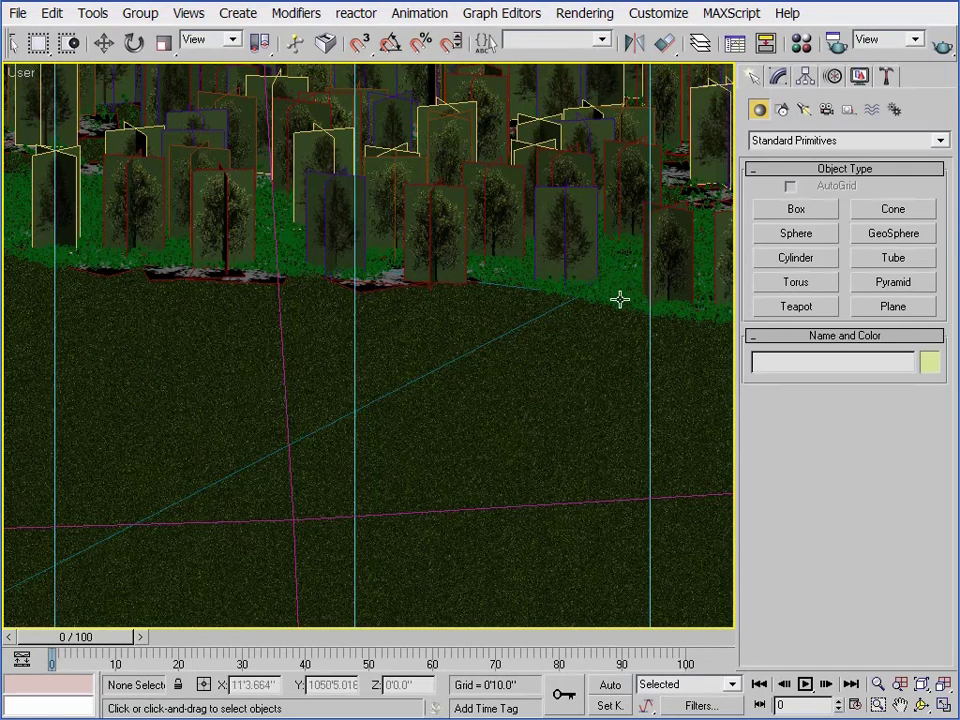
Step: Examine the building and cameras at the centre of the site, including how the tree ring, cylinder and dome surround them
scroll(613, 316, down, 4)
scroll(458, 444, down, 2)
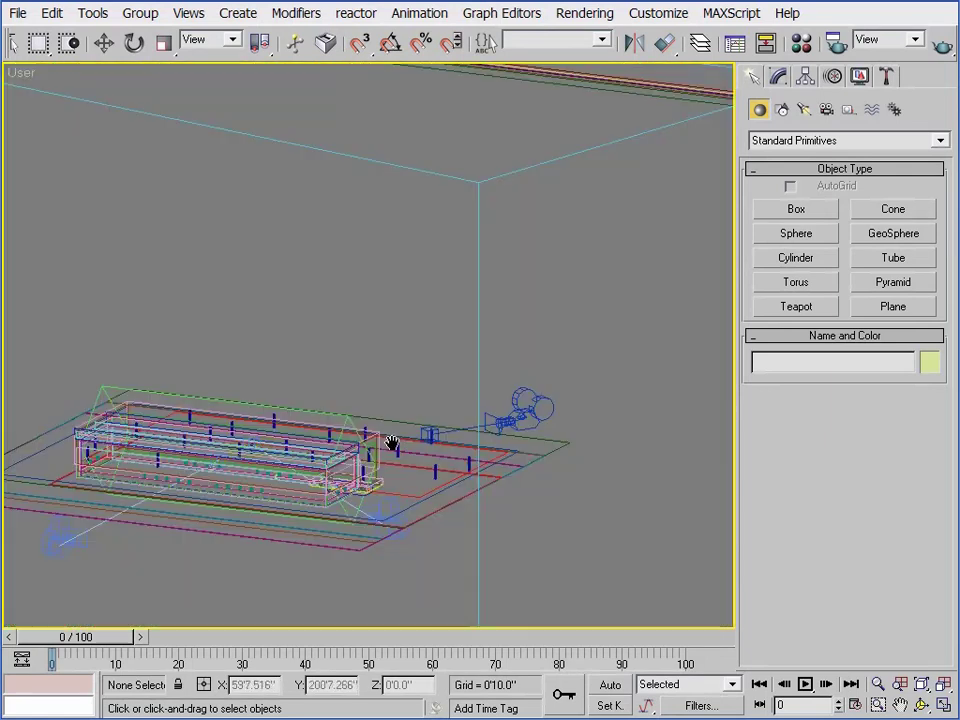
middle_drag(392, 418, 377, 405)
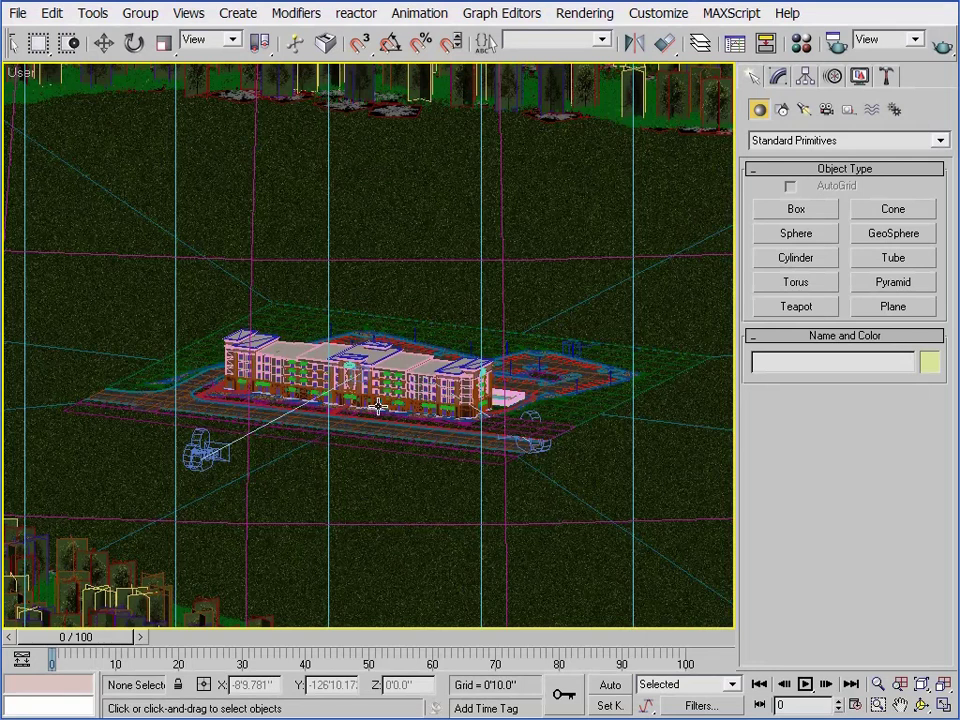
scroll(378, 406, down, 1)
scroll(378, 406, down, 2)
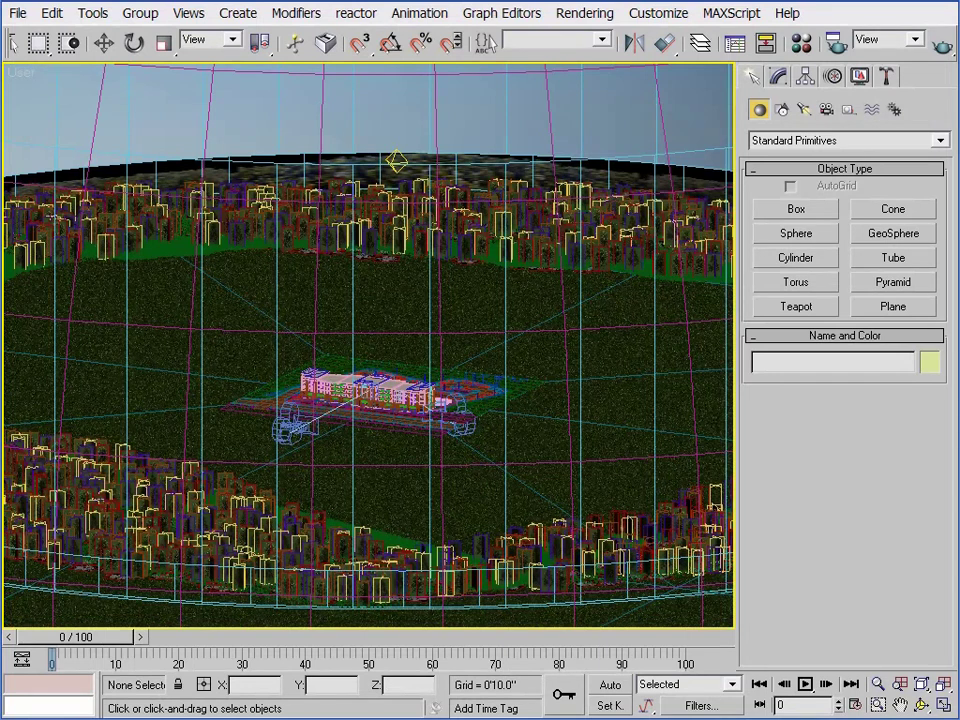
middle_drag(386, 450, 390, 471)
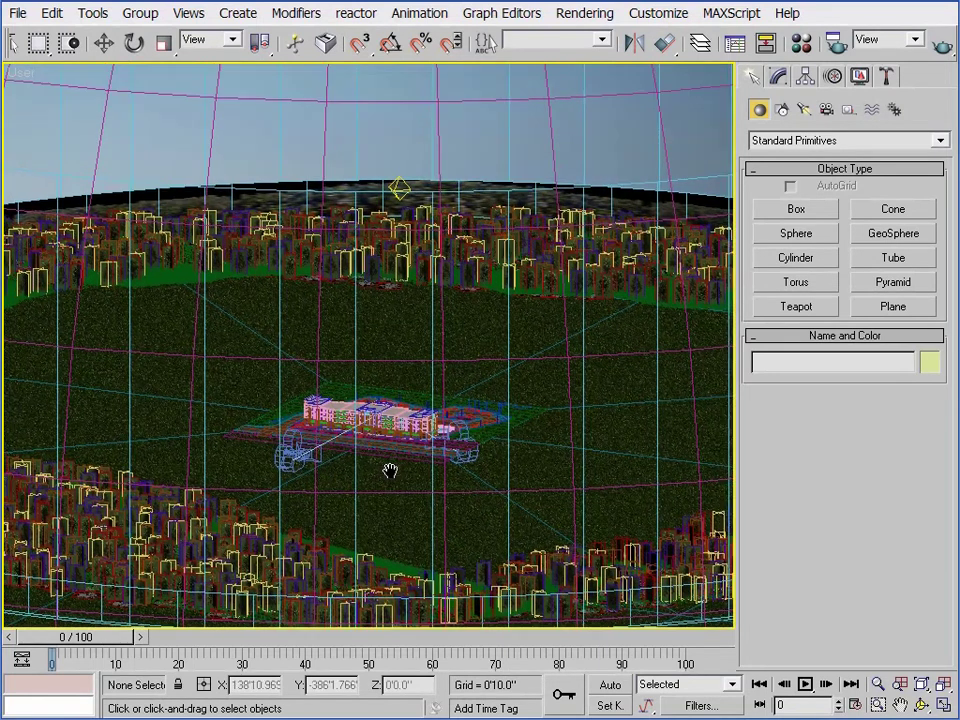
scroll(391, 466, down, 5)
scroll(391, 466, down, 3)
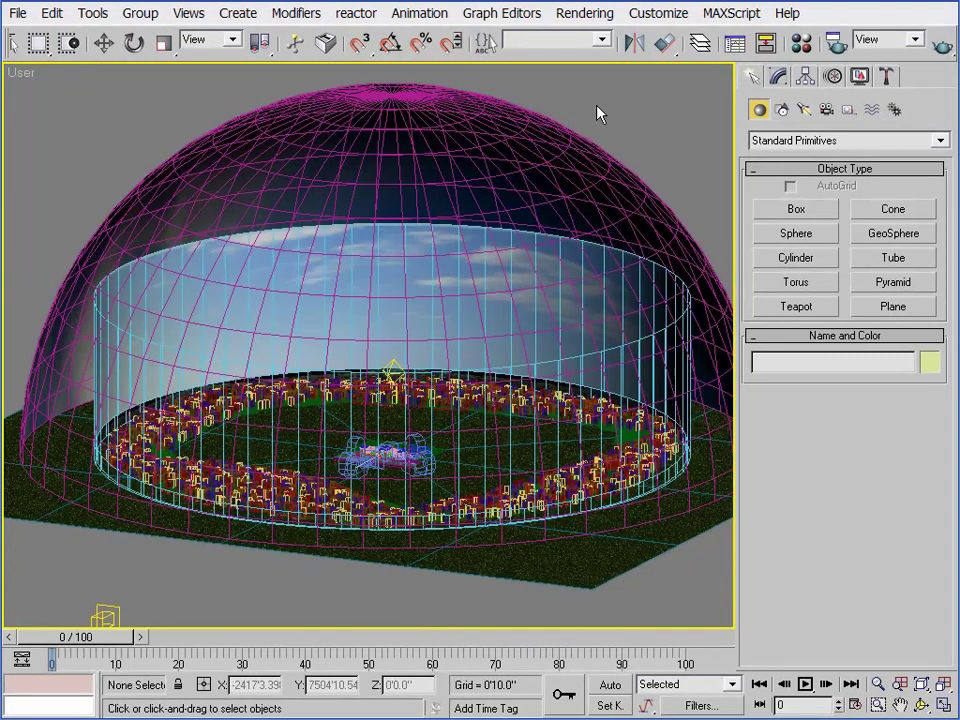
Step: Return the viewport to wireframe and select the Light_for_BG light above the building
key(F3)
middle_drag(493, 410, 489, 375)
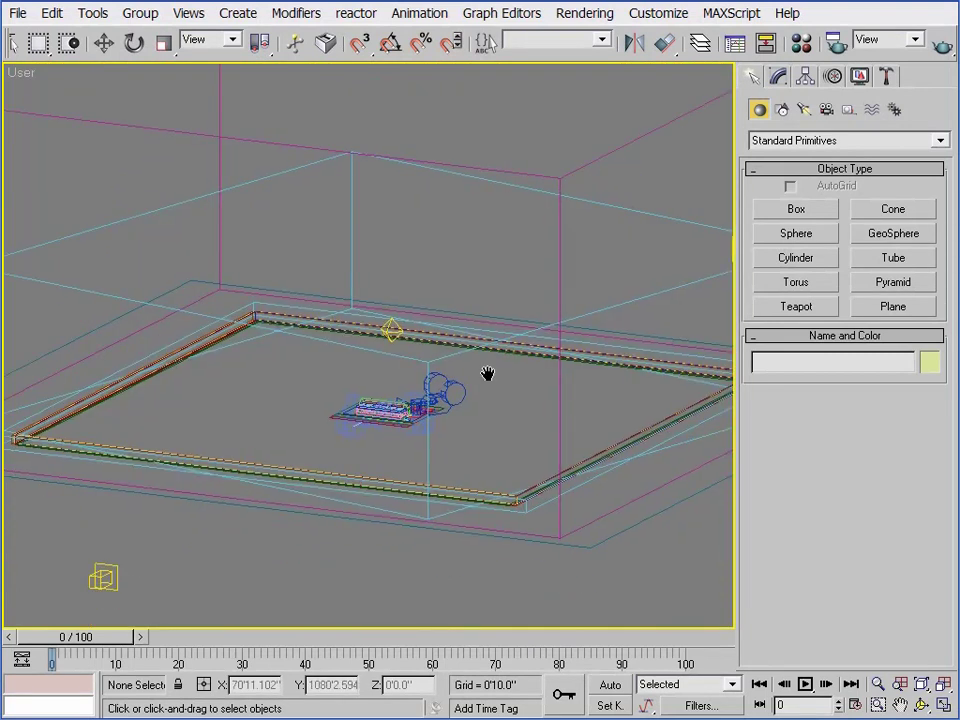
click(391, 328)
scroll(395, 330, up, 5)
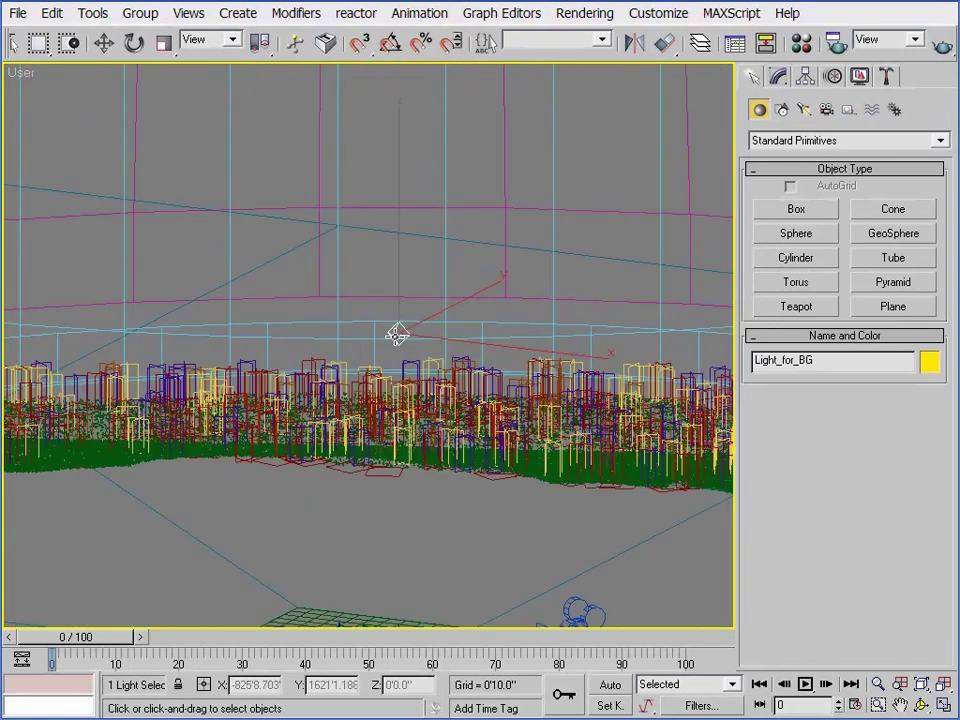
Step: Examine the placement of Light_for_BG and the four surrounding lights from the top and from an orbited view
key(t)
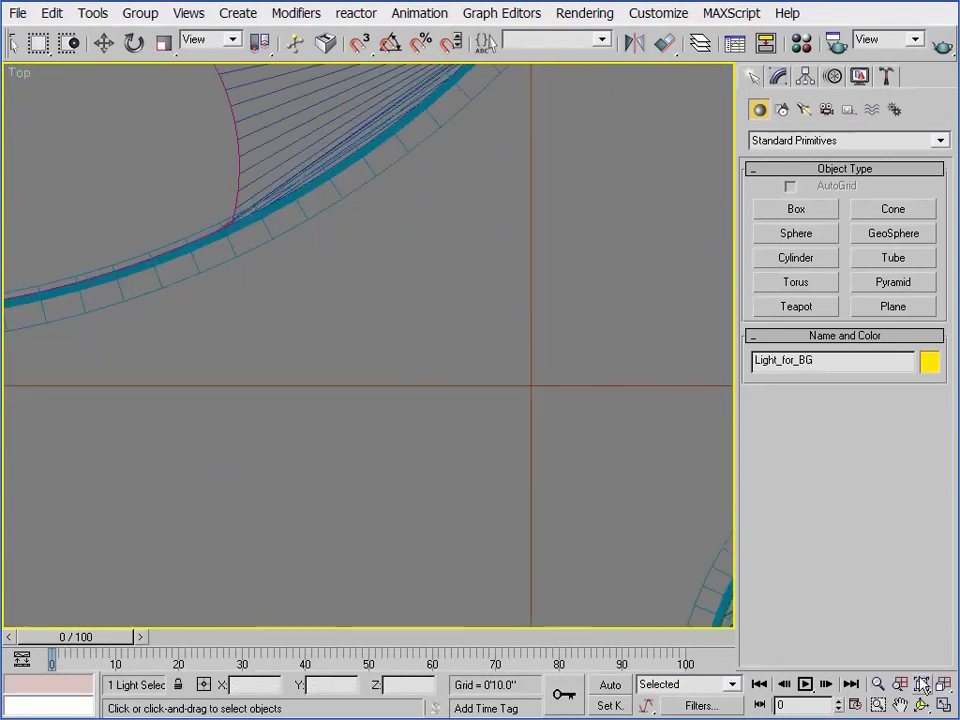
key(z)
scroll(434, 430, down, 10)
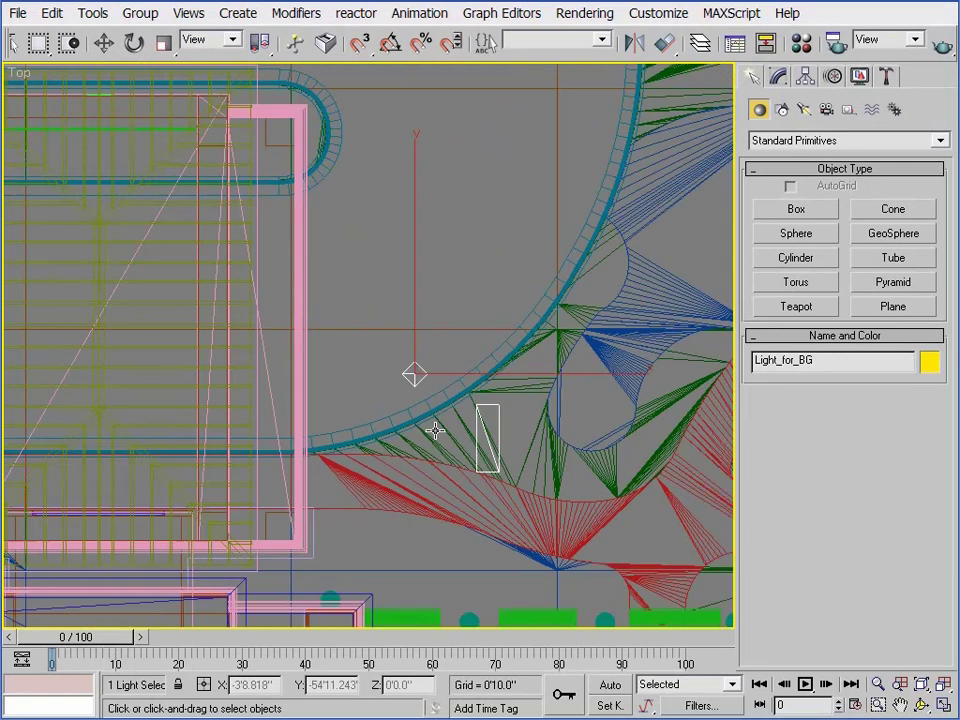
scroll(434, 425, down, 10)
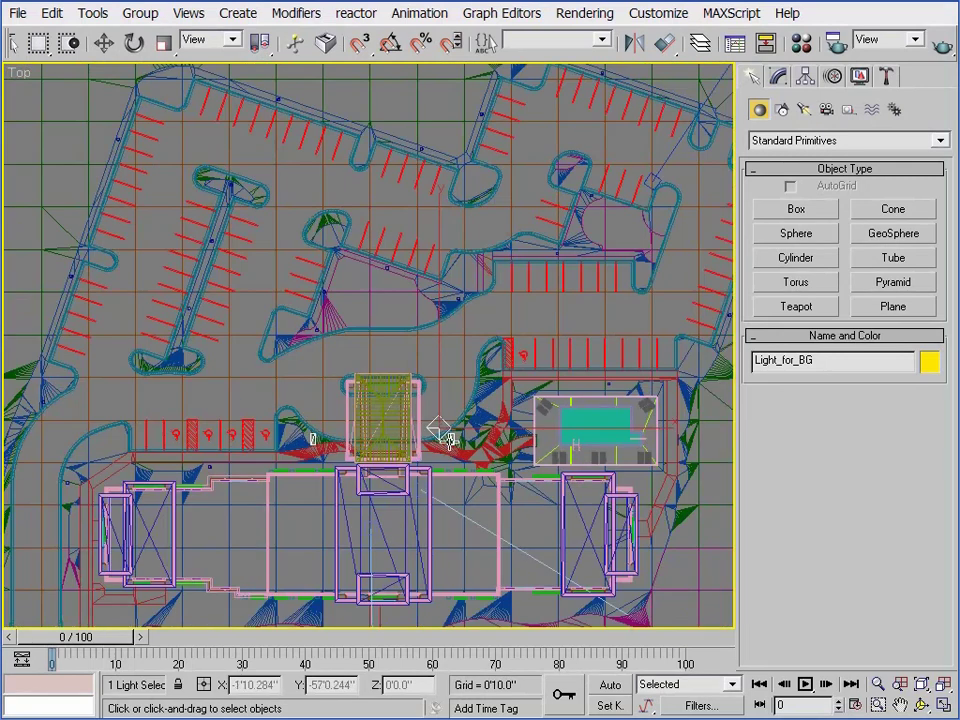
scroll(449, 442, down, 8)
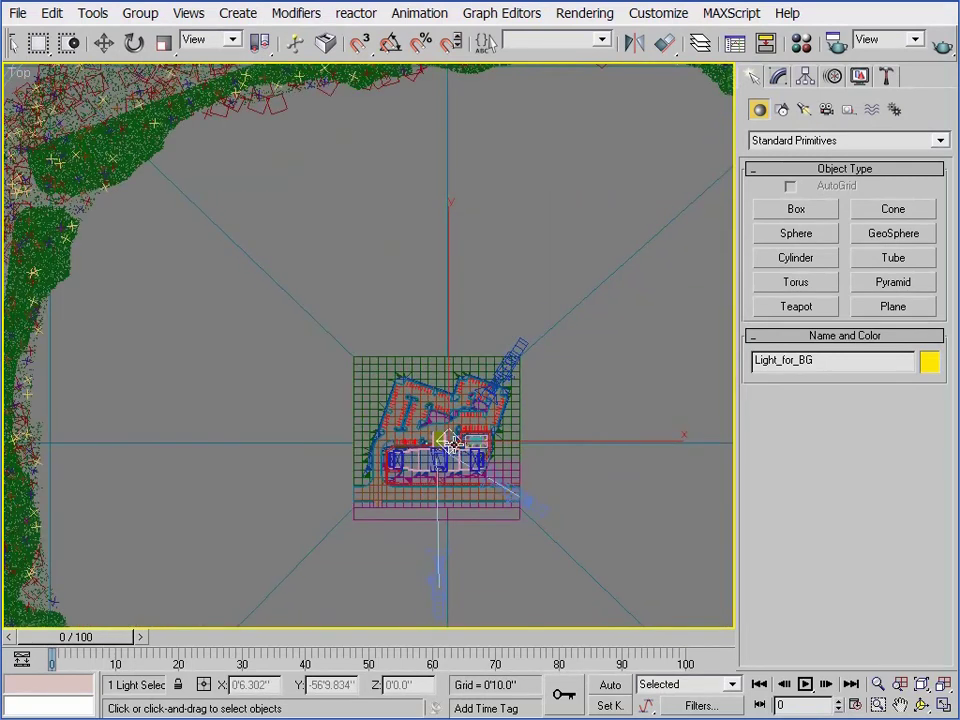
scroll(453, 445, down, 3)
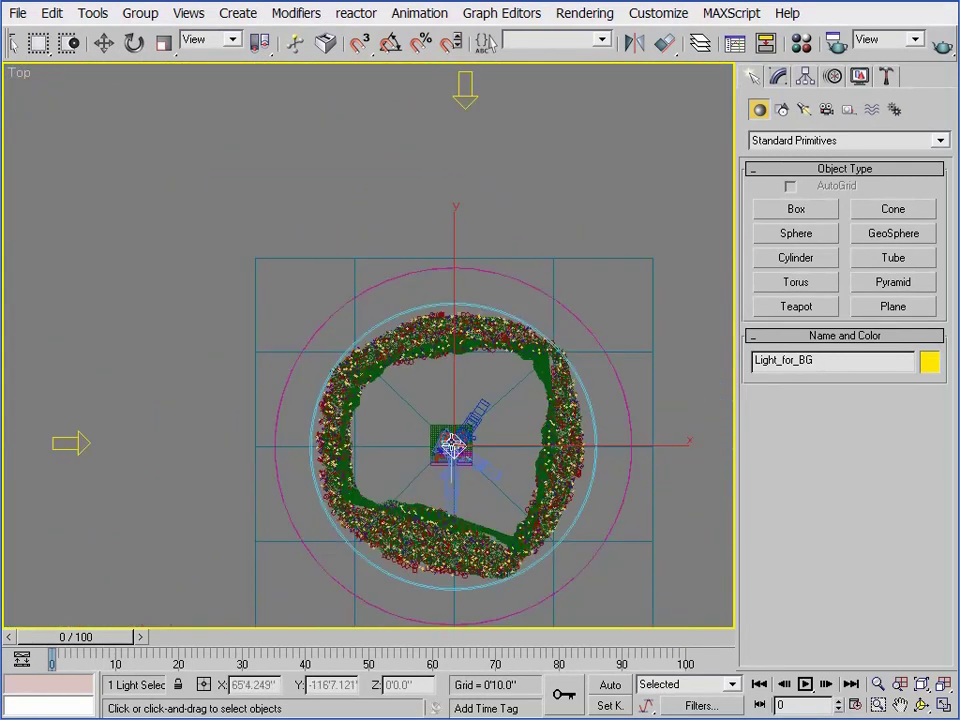
middle_drag(453, 445, 366, 356)
scroll(394, 387, down, 3)
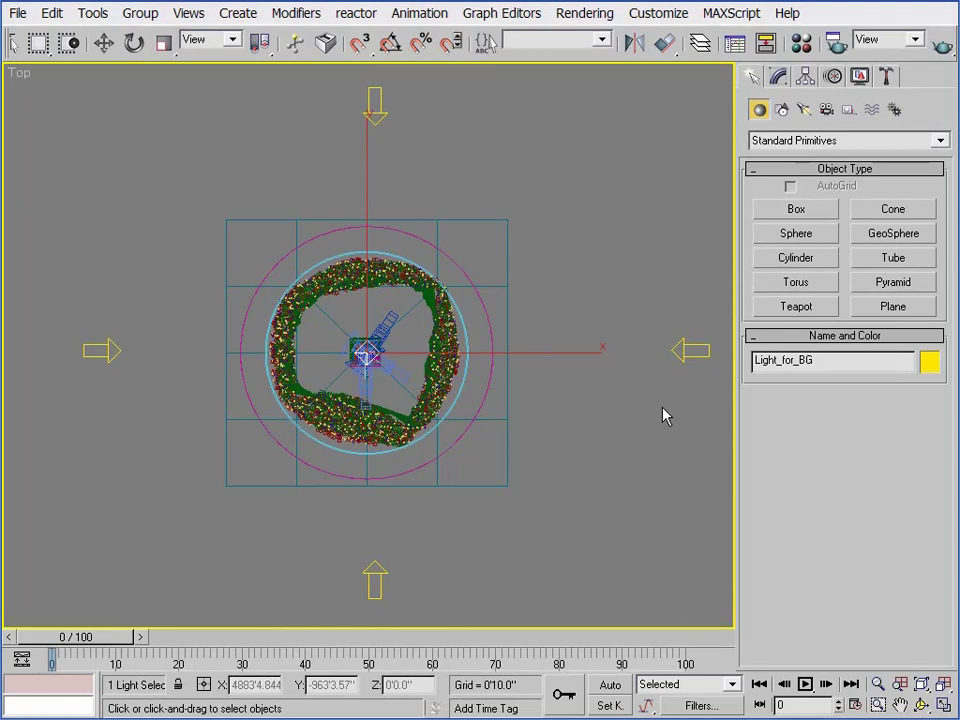
alt+middle_drag(388, 425, 348, 278)
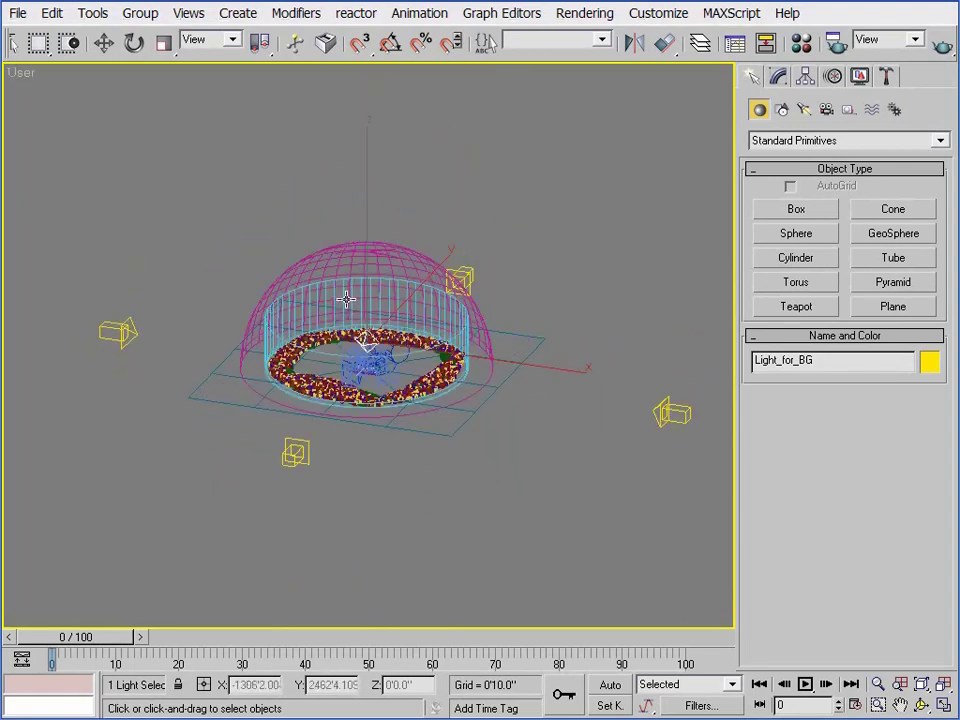
scroll(348, 313, up, 4)
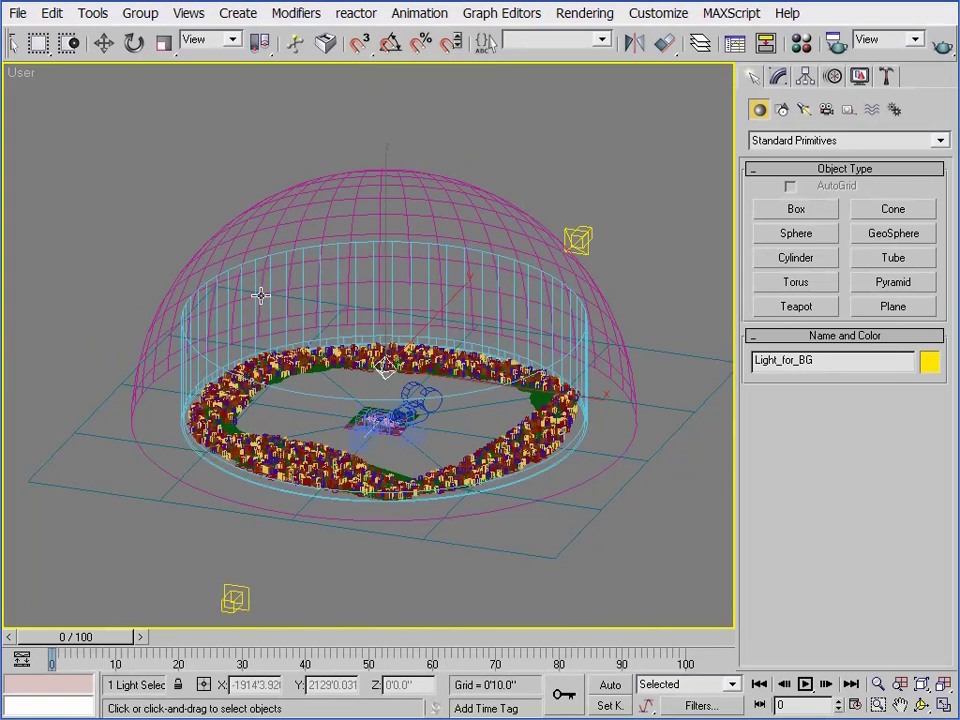
Step: Select the outer dome Site-BG_for_reflect, review its V-Ray object properties, and close them without changes
click(433, 209)
right_click(434, 212)
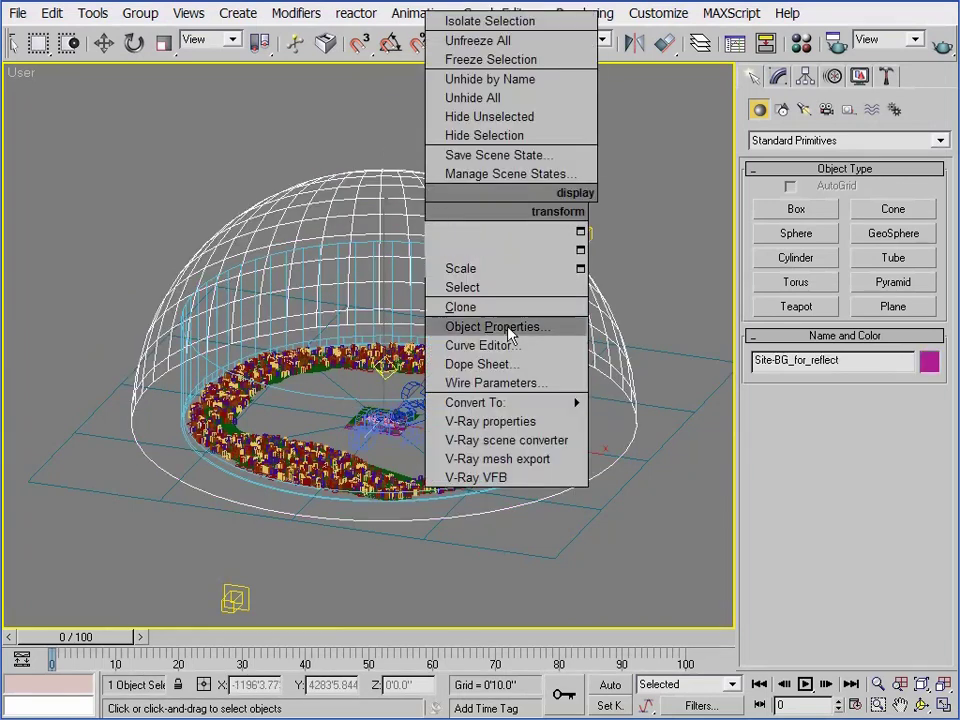
click(500, 424)
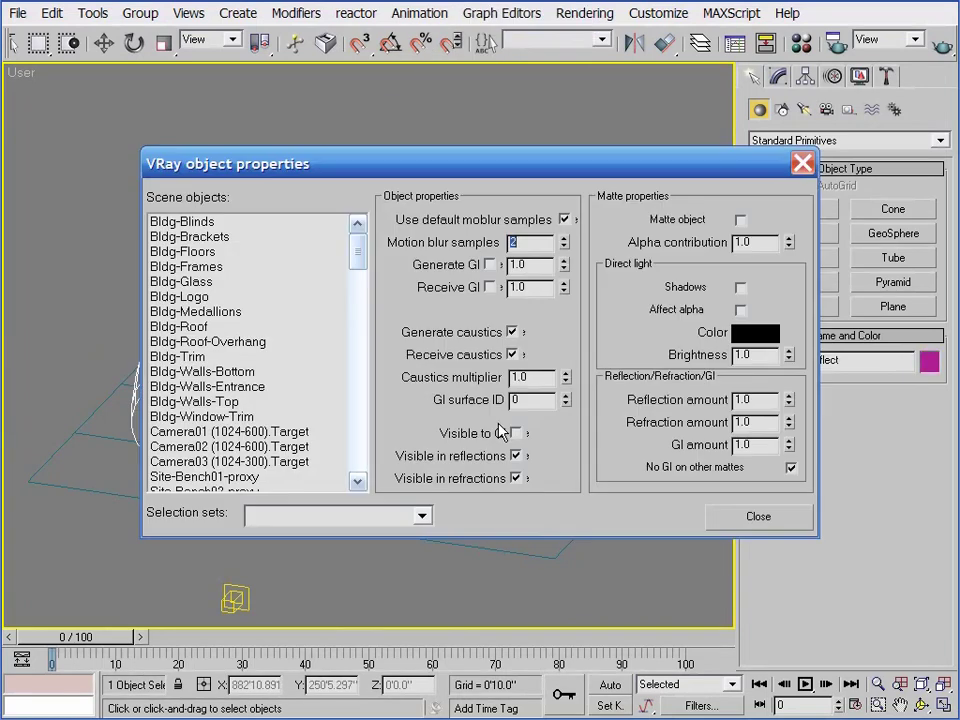
drag(403, 160, 373, 196)
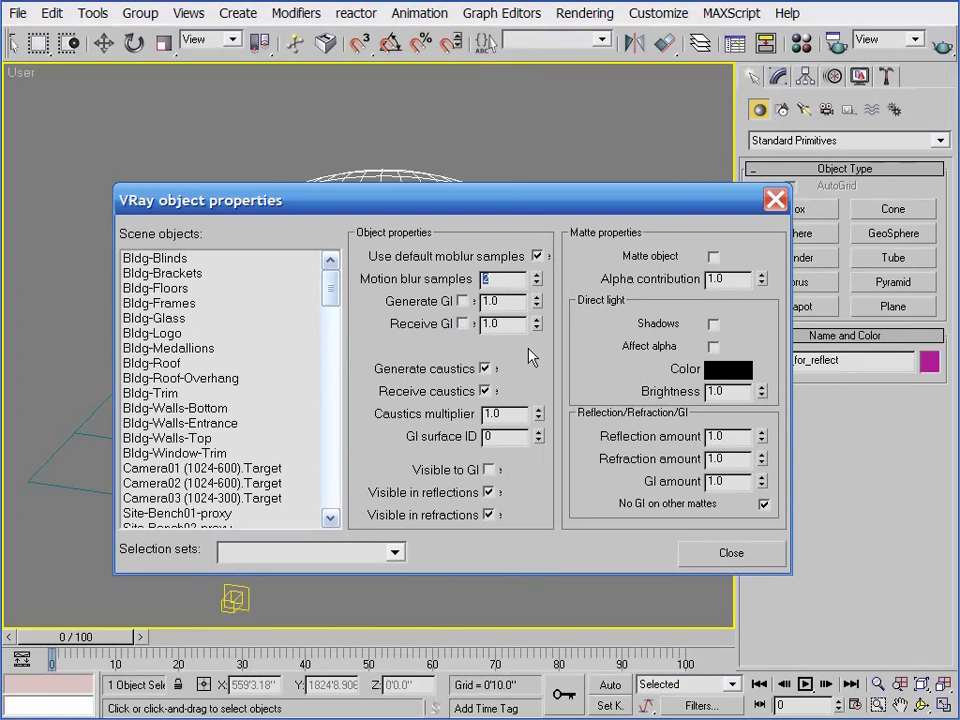
click(731, 553)
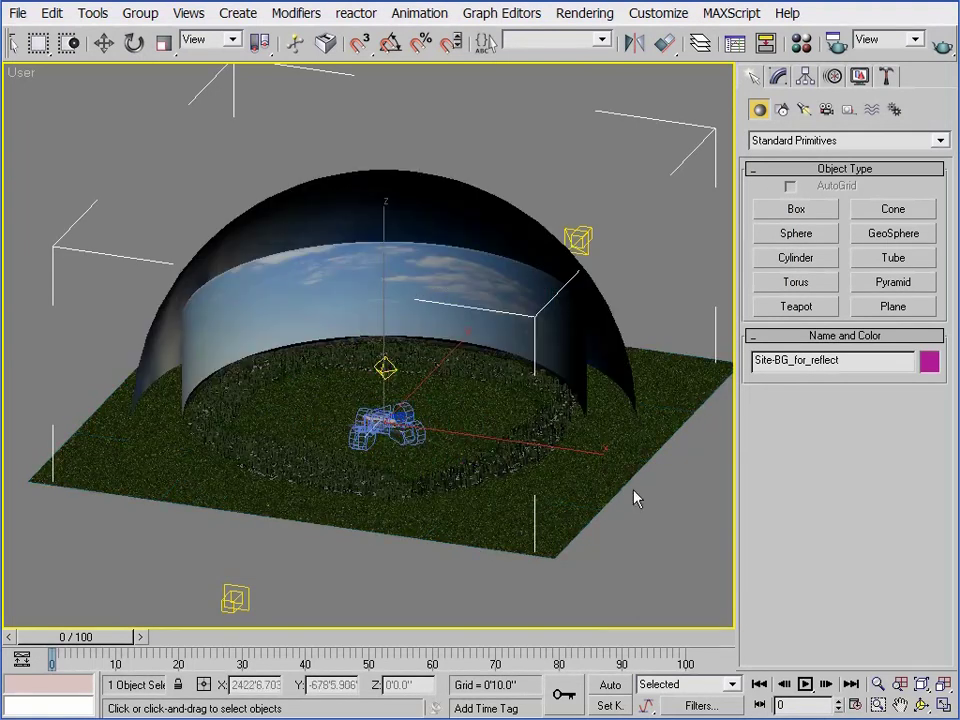
Step: Switch the viewport back to a wireframe Top view and clear the dome selection
scroll(388, 407, up, 3)
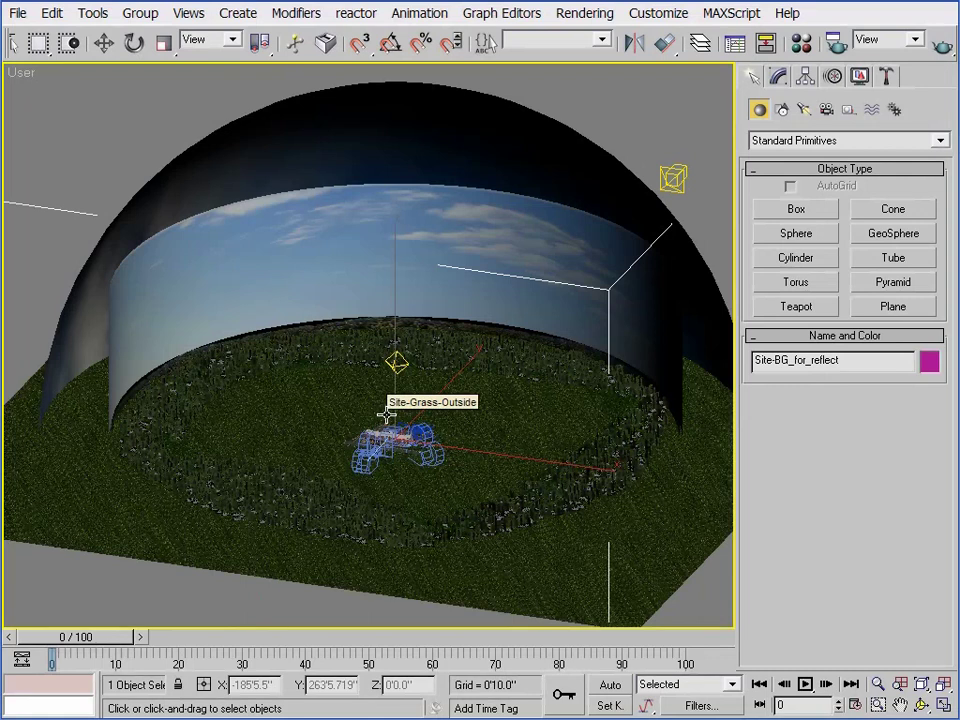
key(t)
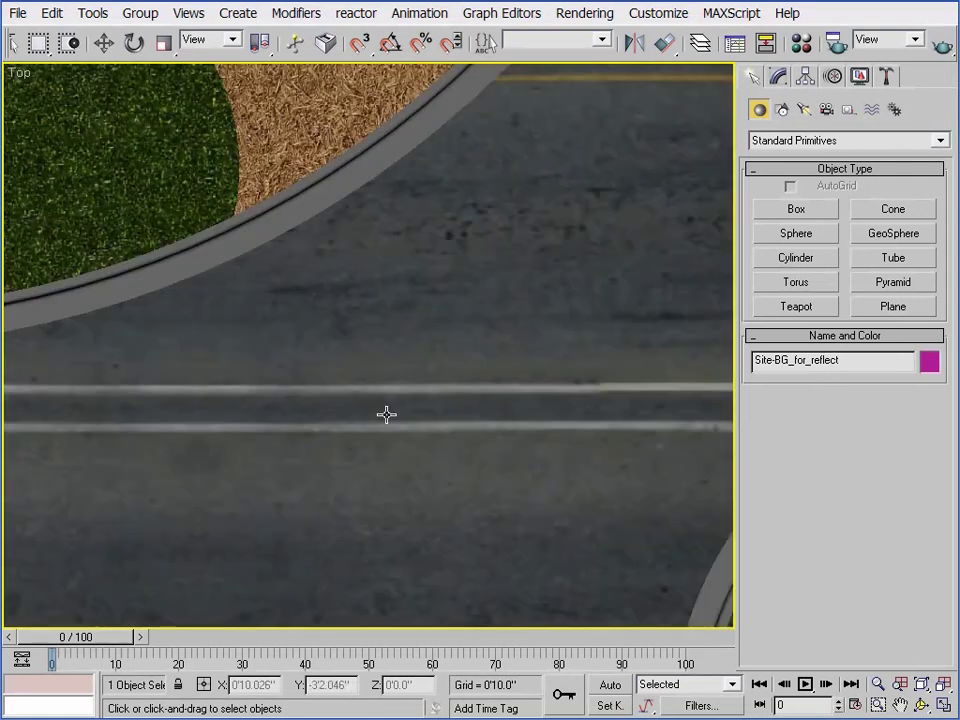
key(F3)
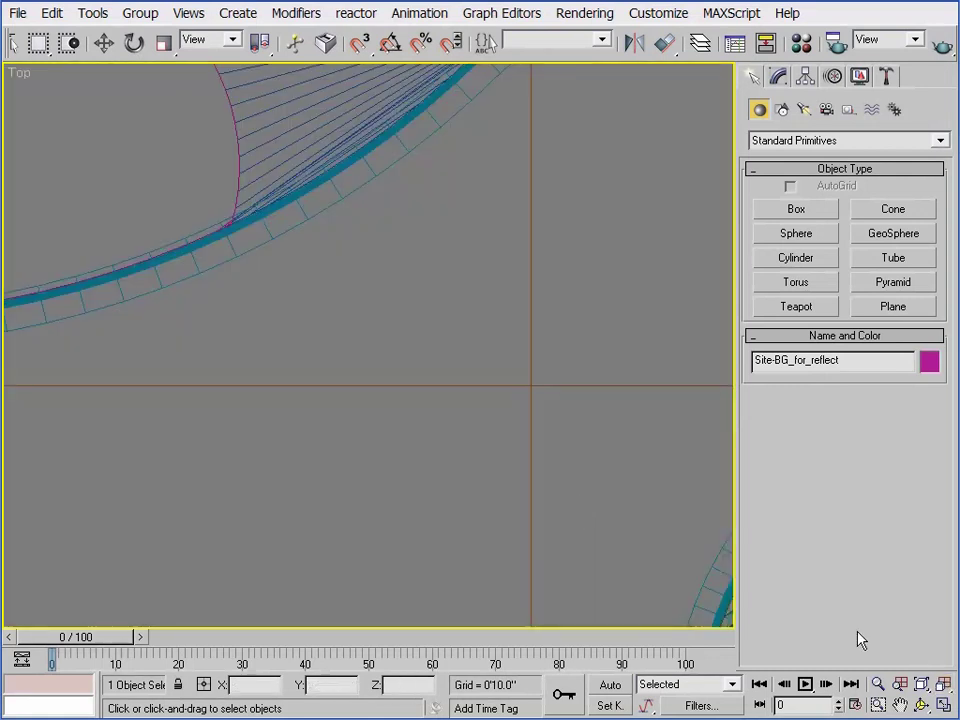
click(612, 547)
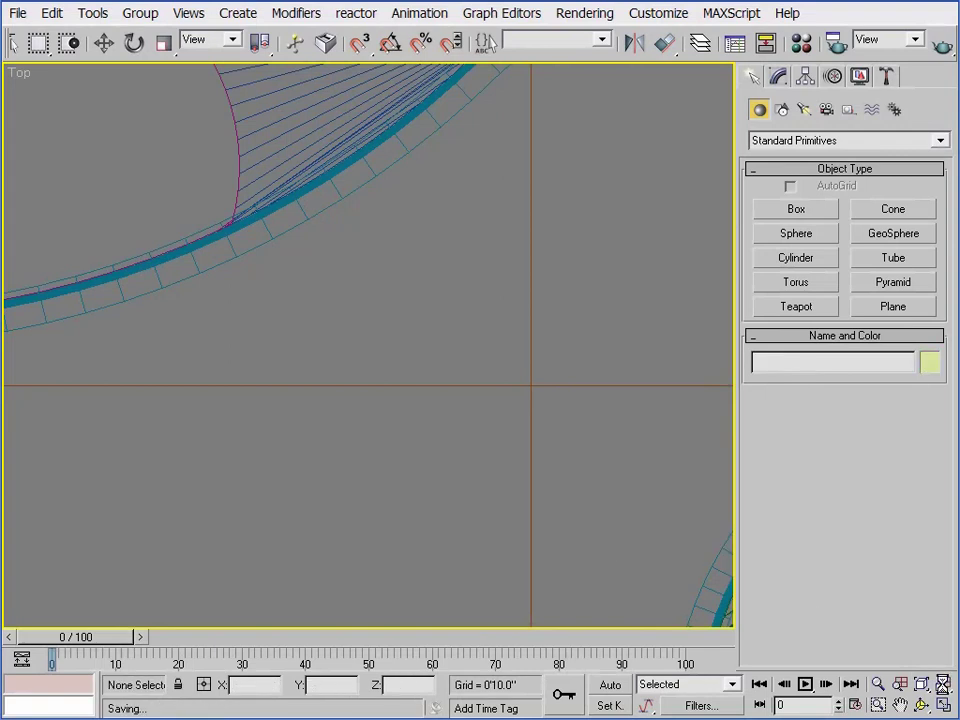
Step: Check the site and surrounding tree ring in the Top view and switch the viewport to Camera02 (1024-600)
click(944, 686)
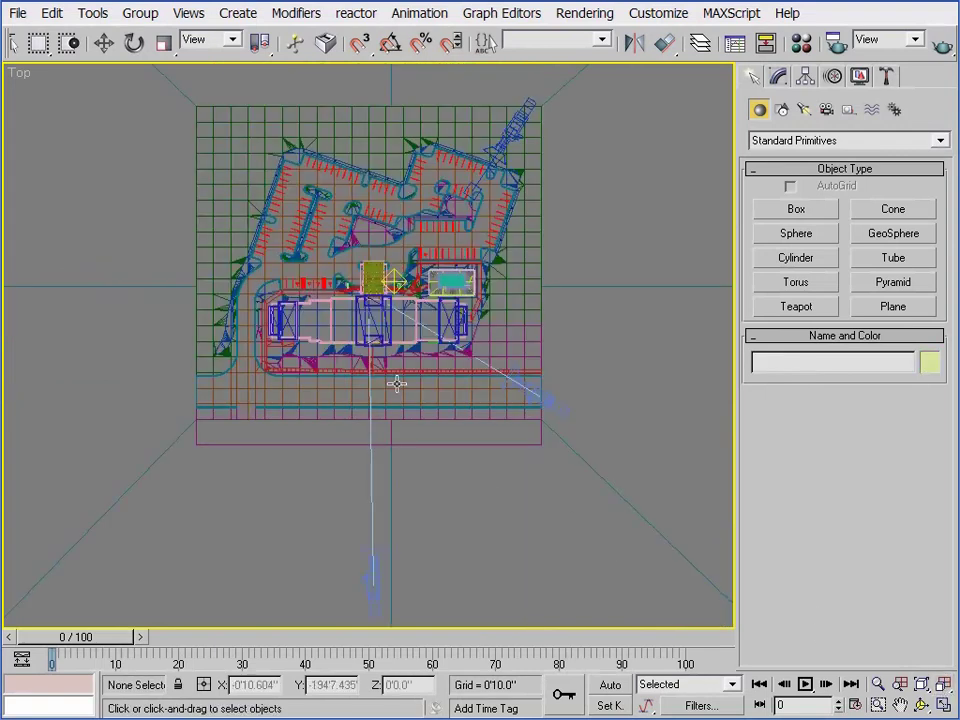
scroll(399, 386, up, 2)
scroll(390, 444, down, 3)
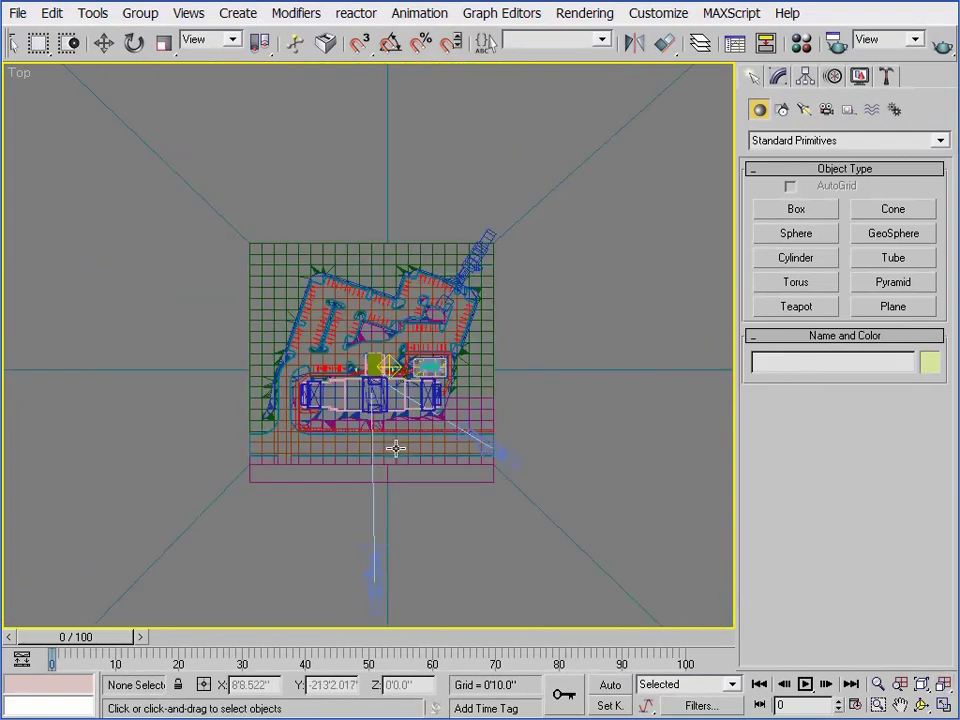
scroll(396, 449, down, 1)
scroll(394, 447, down, 2)
scroll(392, 418, up, 1)
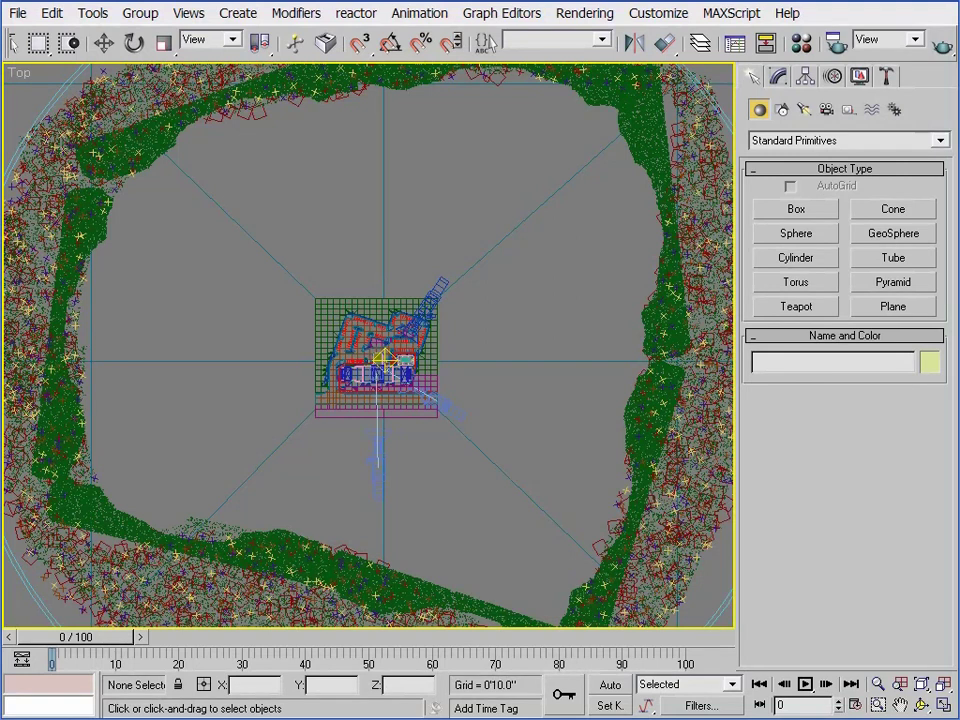
key(c)
click(405, 206)
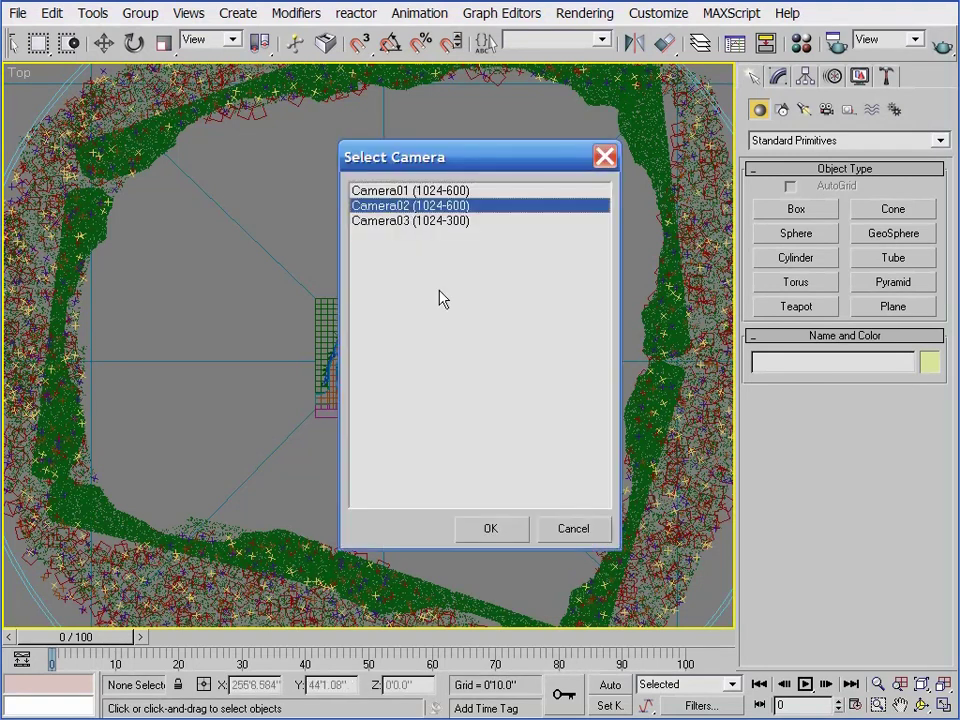
click(494, 532)
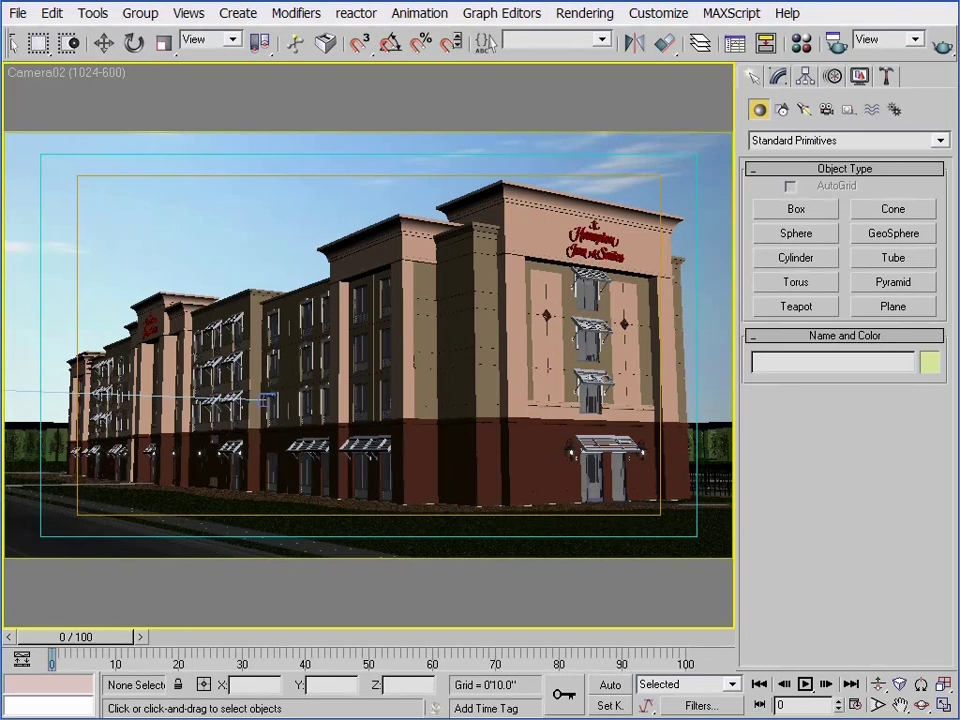
Step: Return the viewport to the Top view and frame the hotel building and its parking lot
key(t)
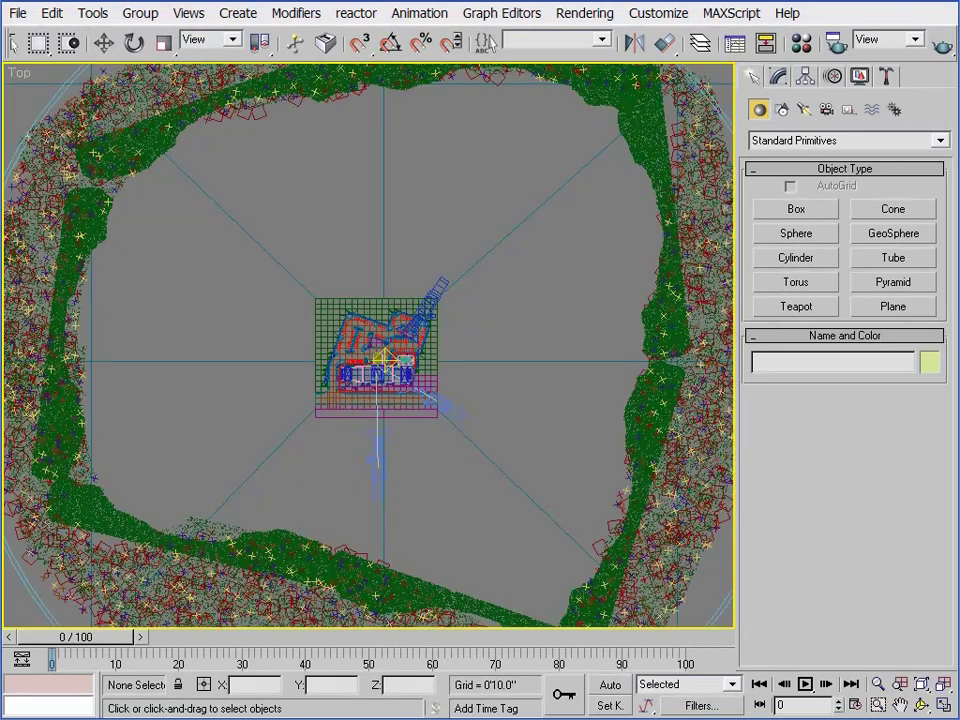
click(879, 705)
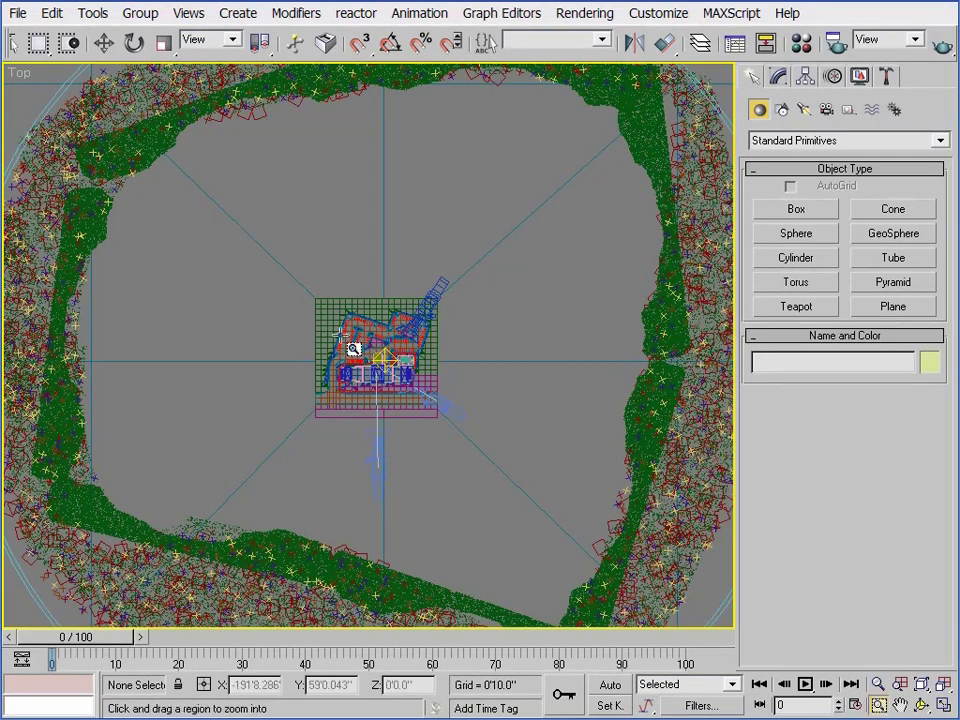
drag(432, 406, 454, 441)
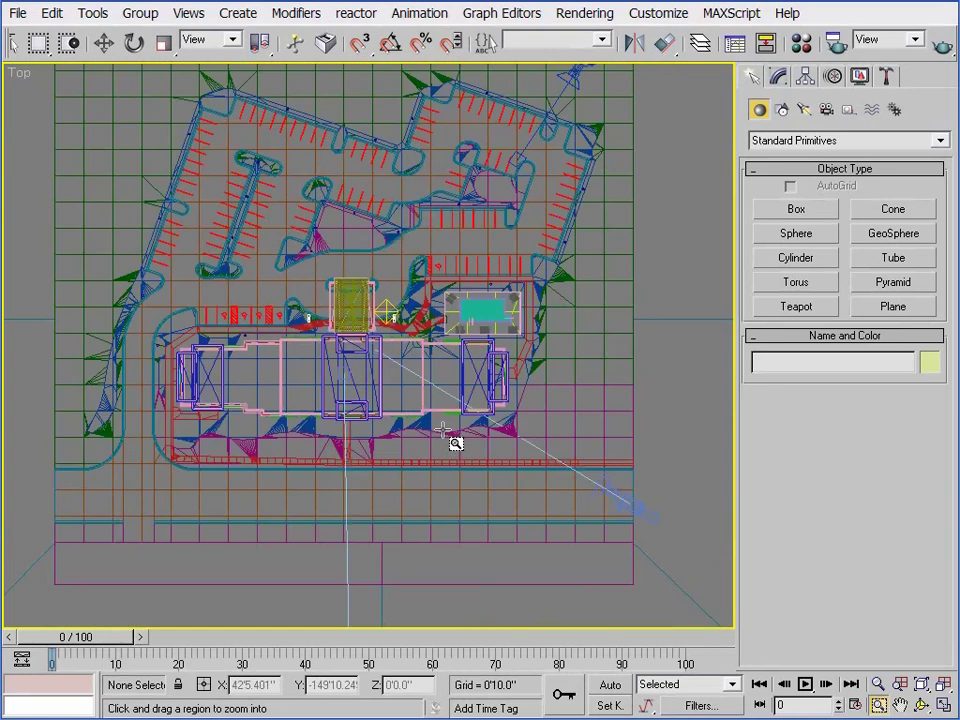
scroll(418, 408, up, 3)
scroll(418, 408, down, 4)
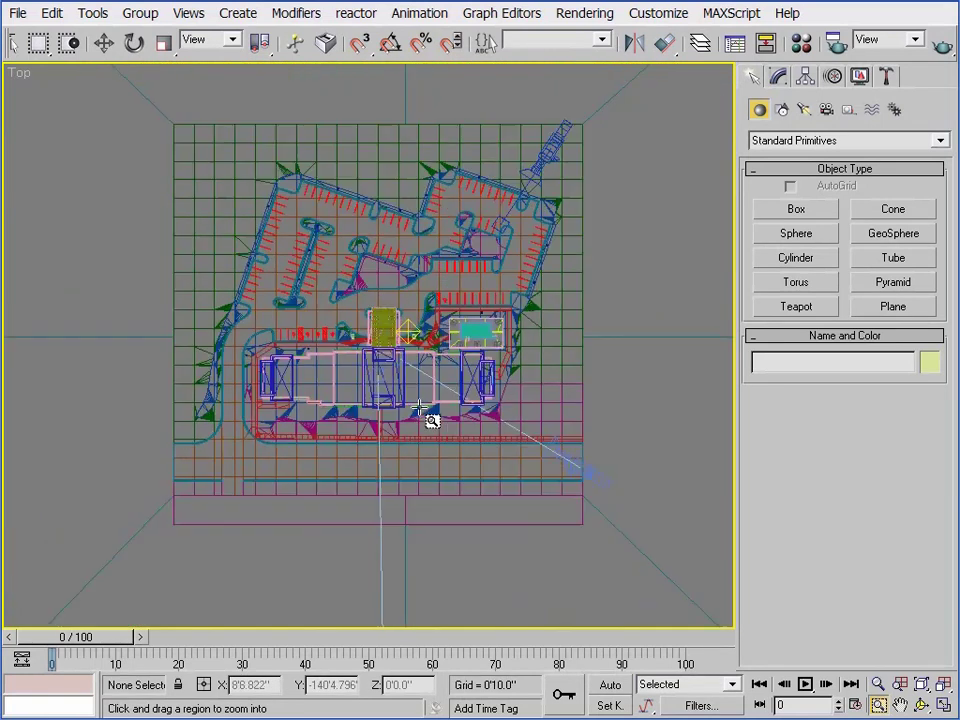
scroll(424, 392, up, 3)
scroll(426, 396, down, 3)
right_click(429, 397)
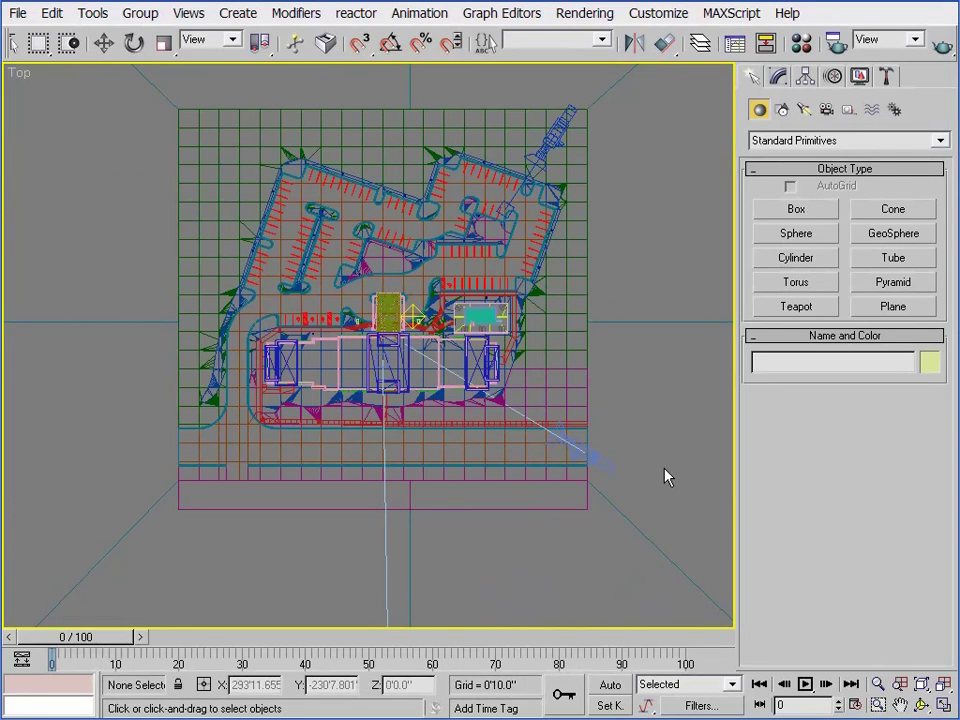
Step: Review the light types available for creation in the Standard and Photometric categories
click(804, 109)
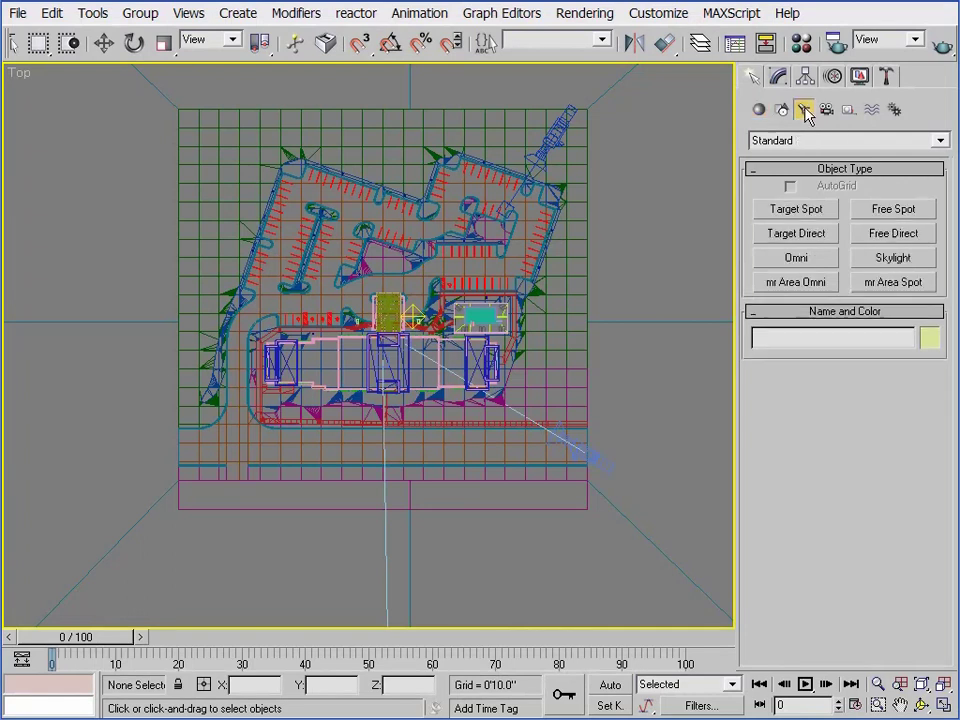
click(799, 141)
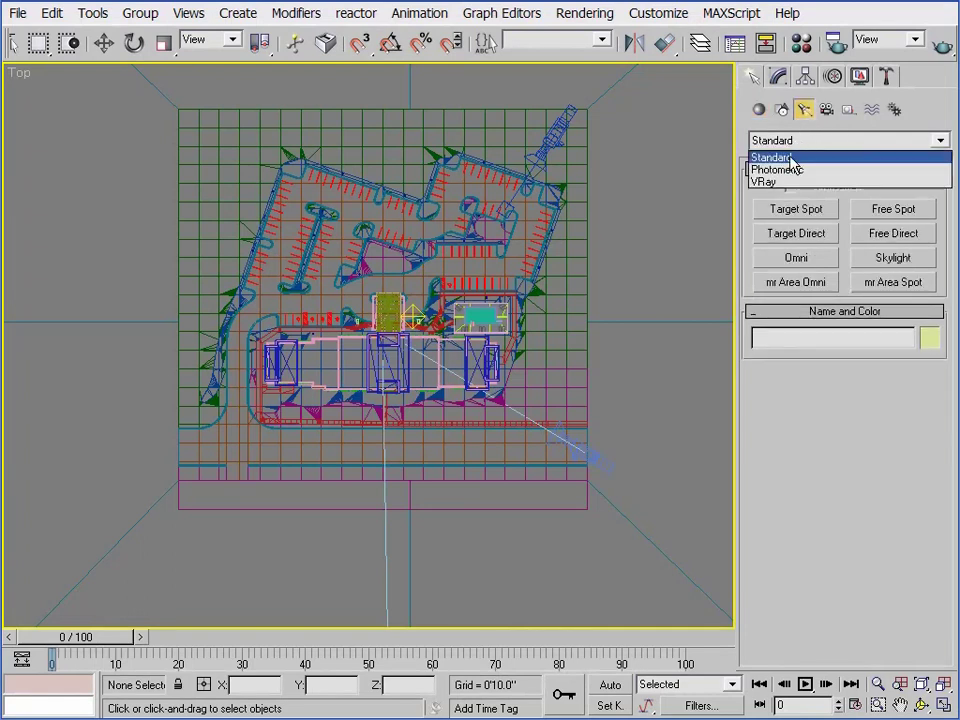
click(786, 160)
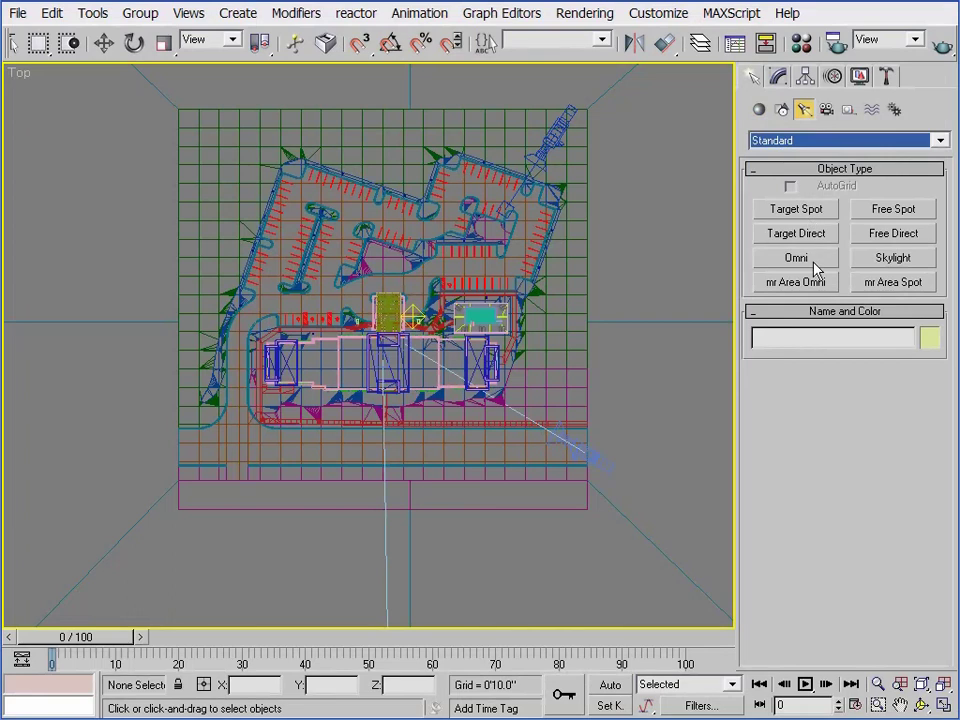
click(800, 142)
click(792, 172)
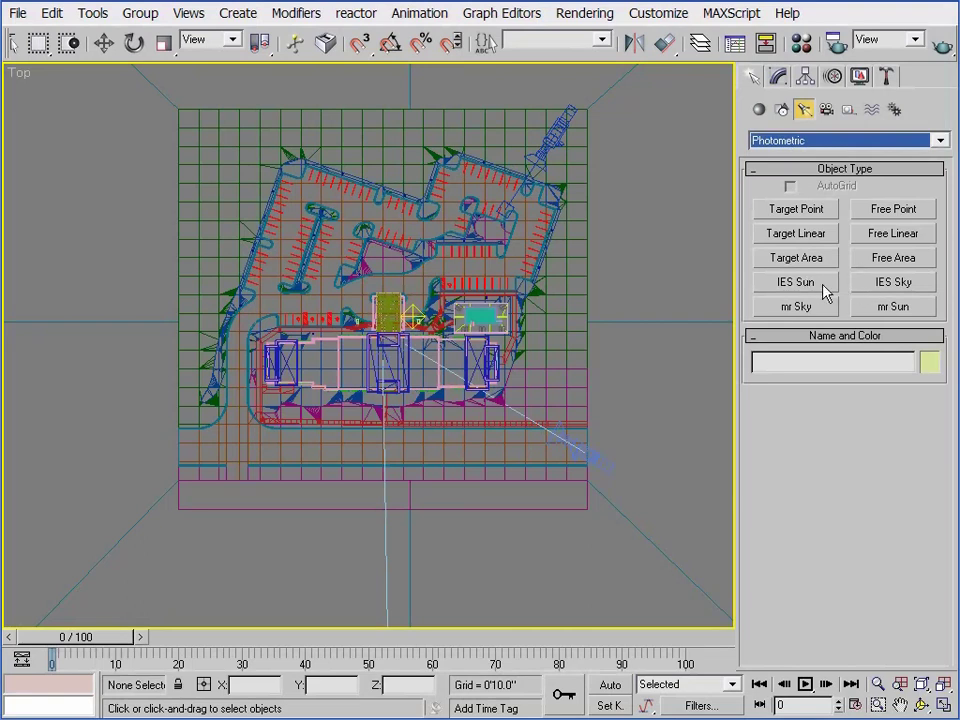
click(799, 142)
click(780, 170)
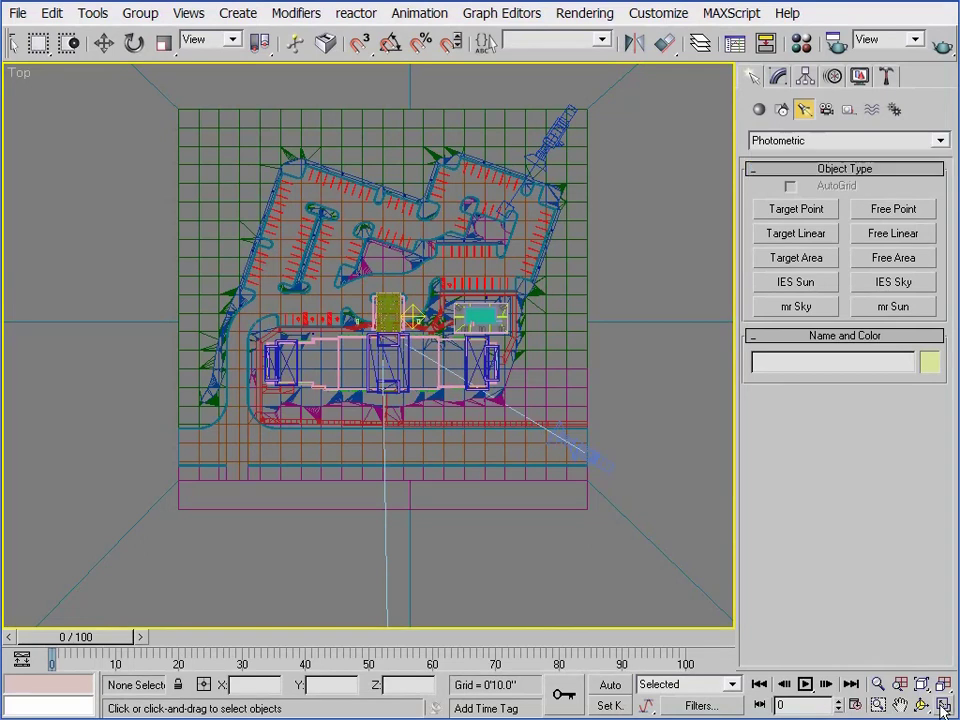
Step: Examine the Camera02 viewport at full size and return to the four-viewport layout
key(alt+w)
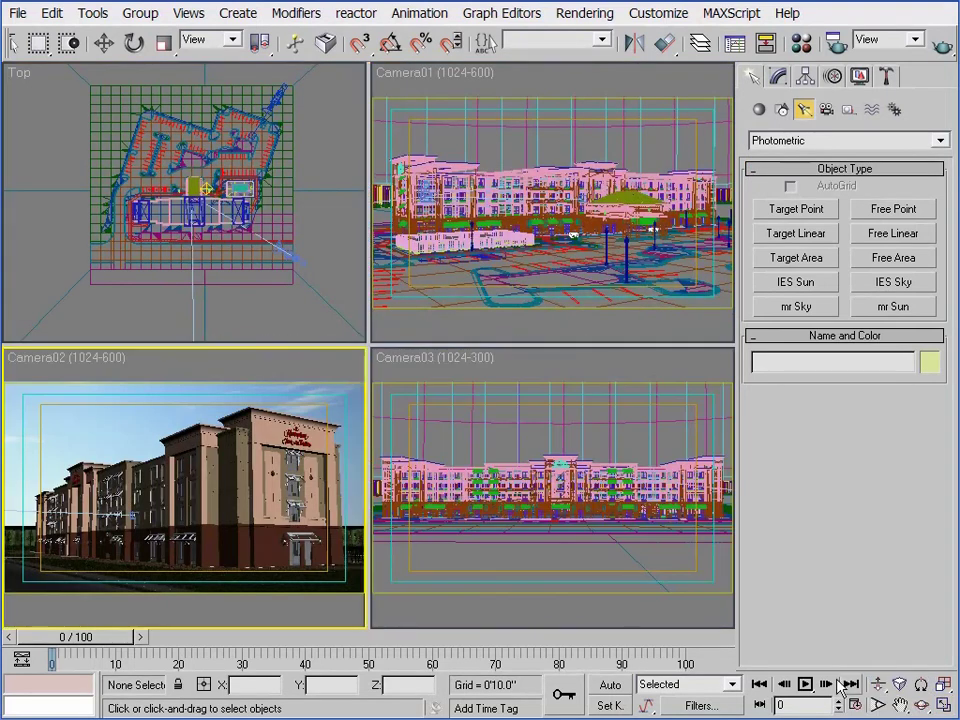
click(943, 705)
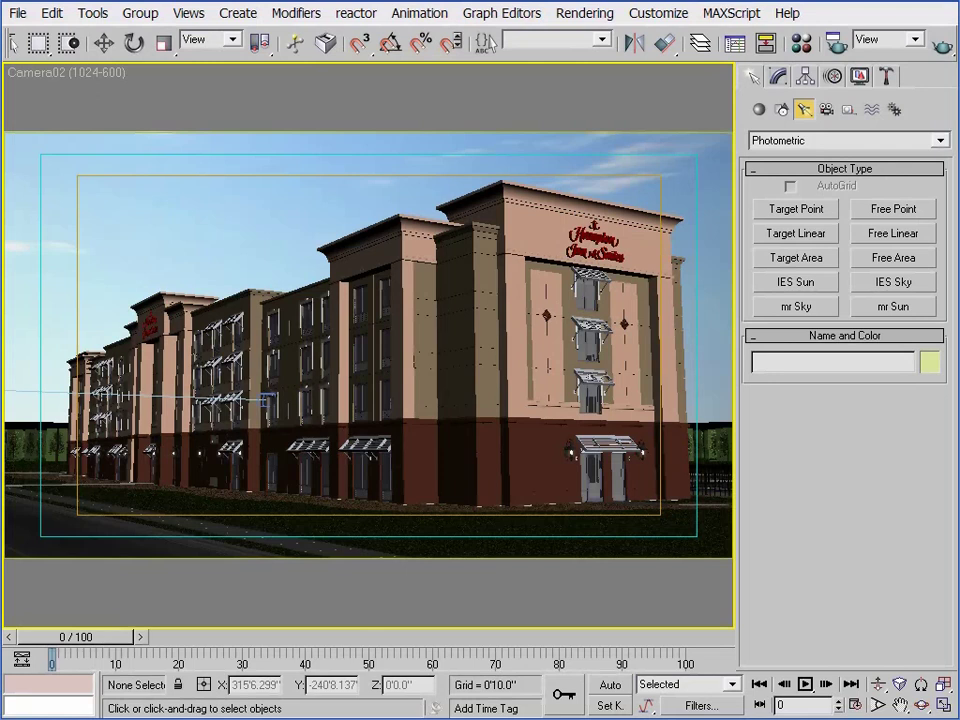
key(w)
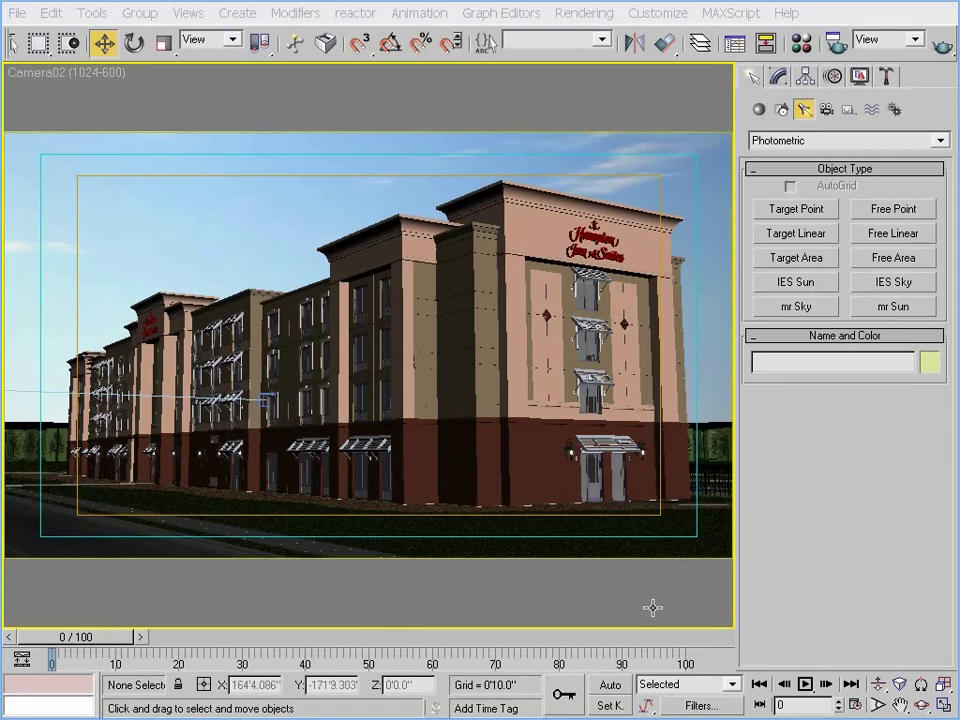
click(944, 705)
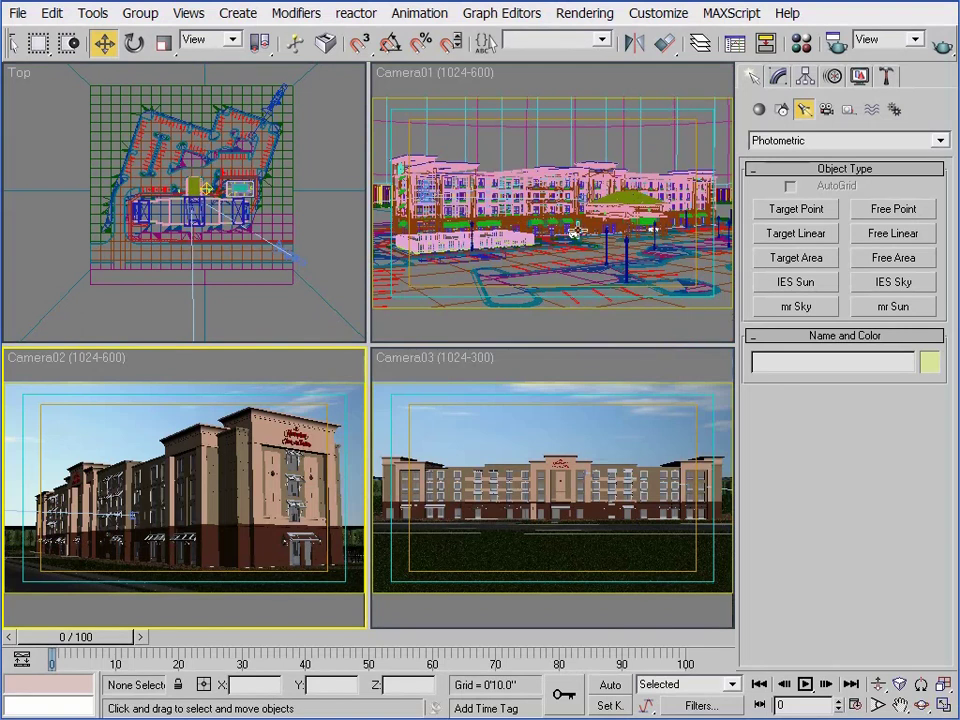
Step: Display the Camera01 viewport shaded instead of wireframe and save the scene
click(546, 151)
key(F3)
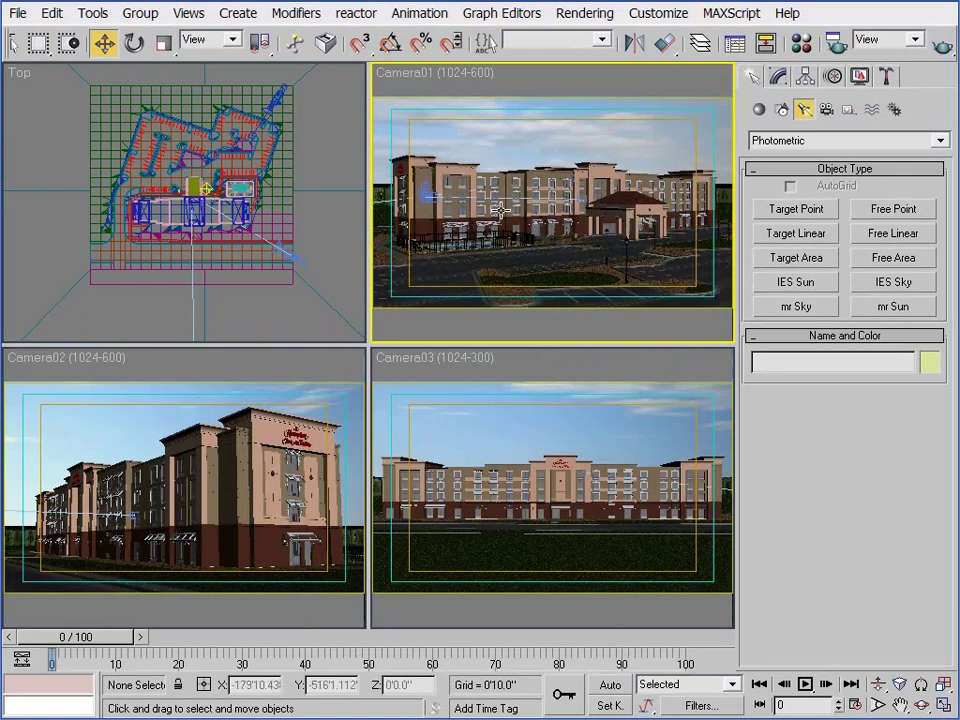
key(ctrl+s)
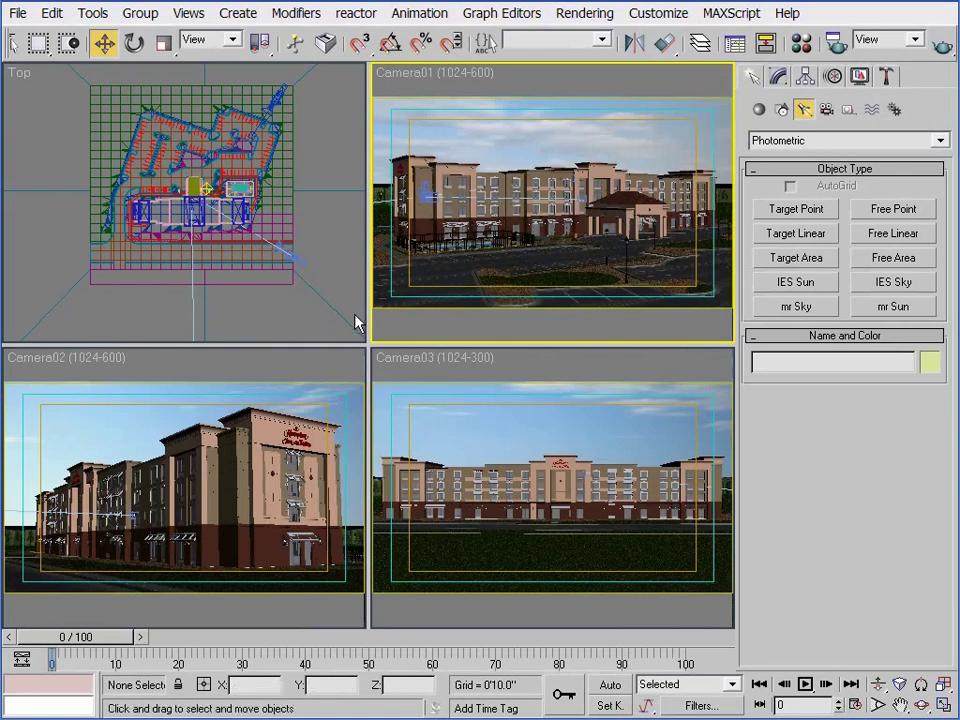
Step: Look over the Top viewport at full size and switch the maximized view to Camera02
click(350, 318)
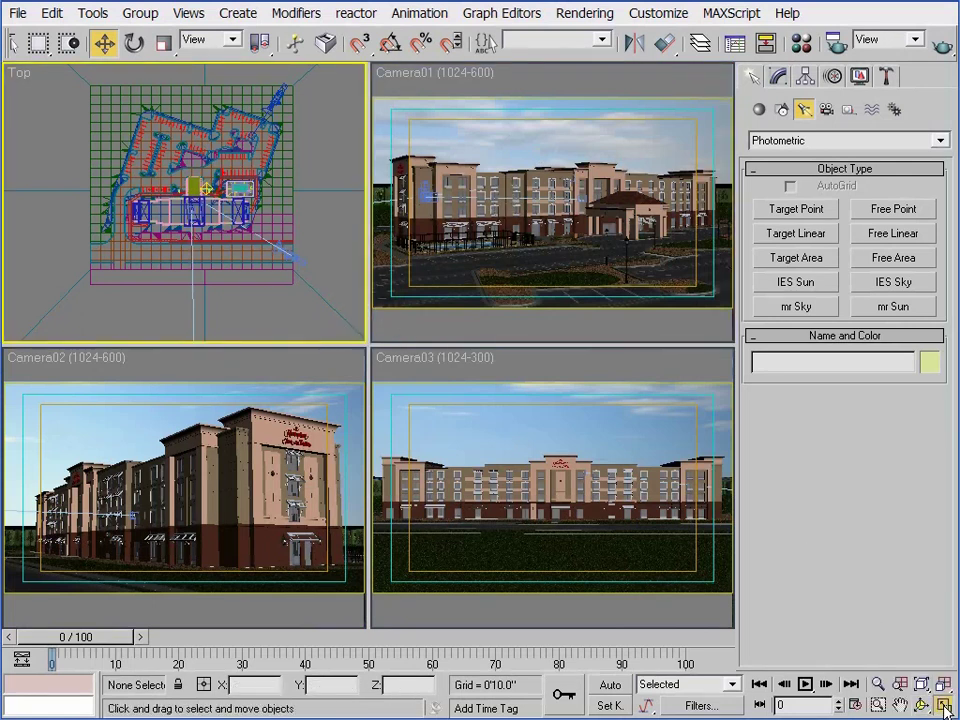
click(940, 704)
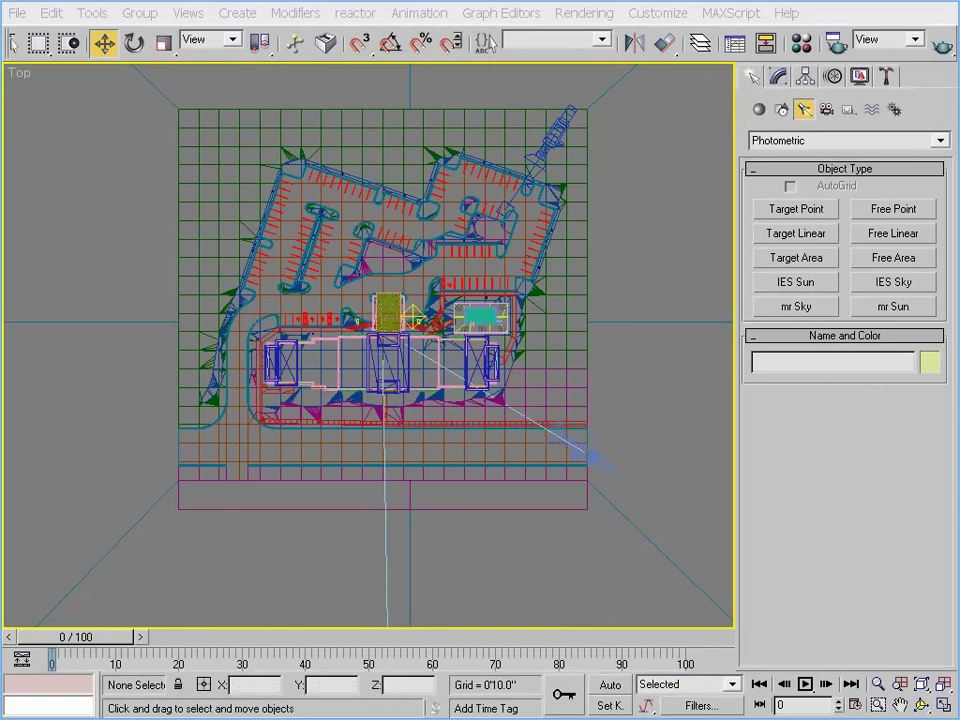
key(alt+w)
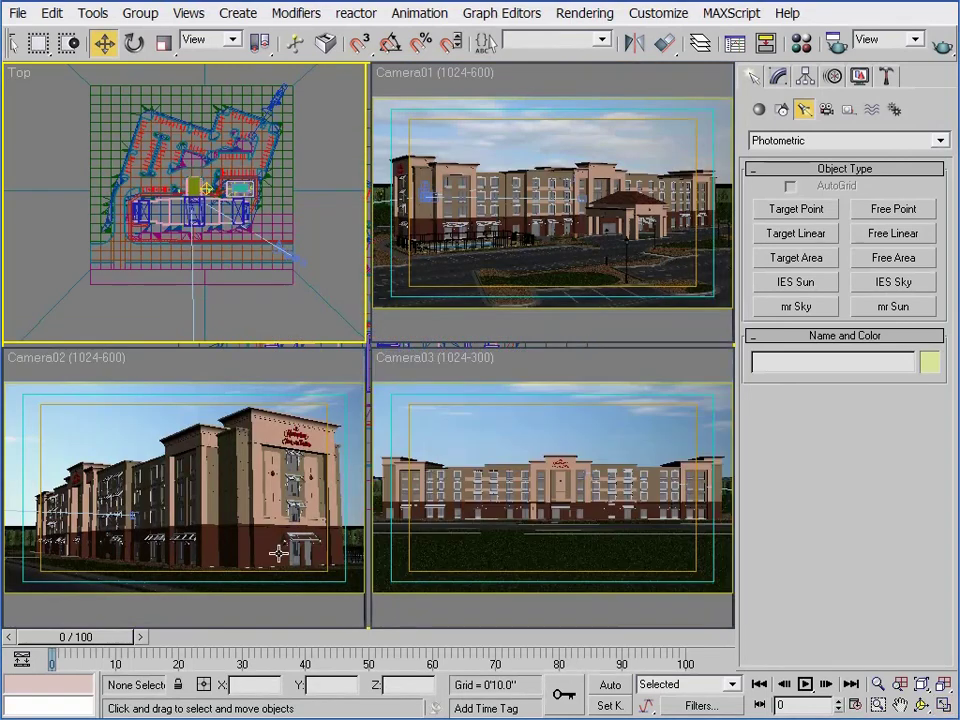
right_click(278, 553)
key(alt+w)
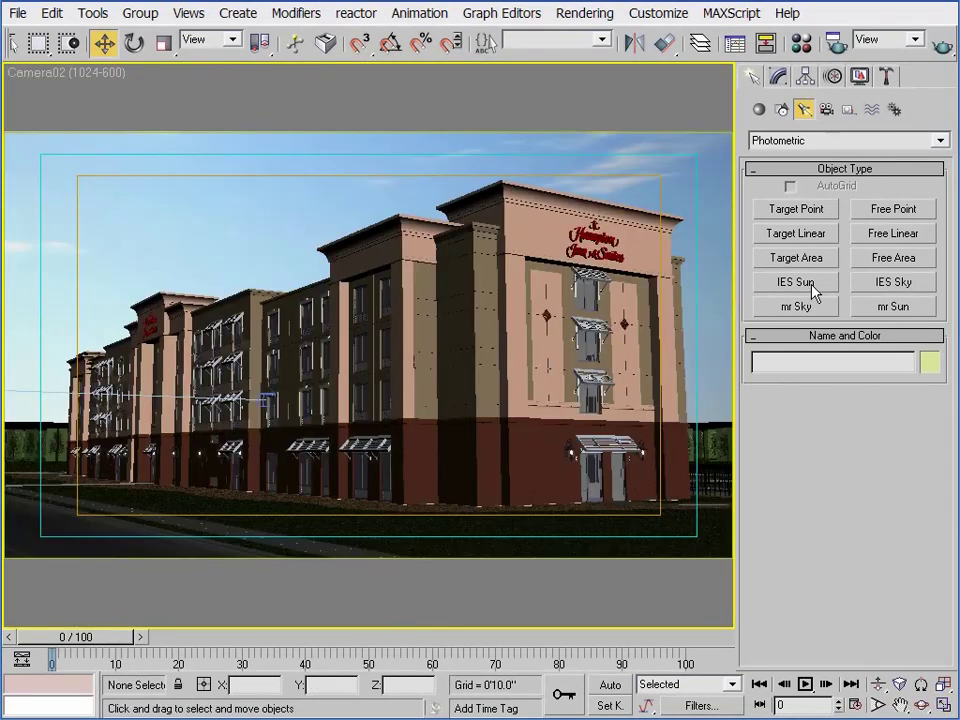
Step: Turn on V-Ray indirect illumination (GI) and render the Camera02 view
key(F10)
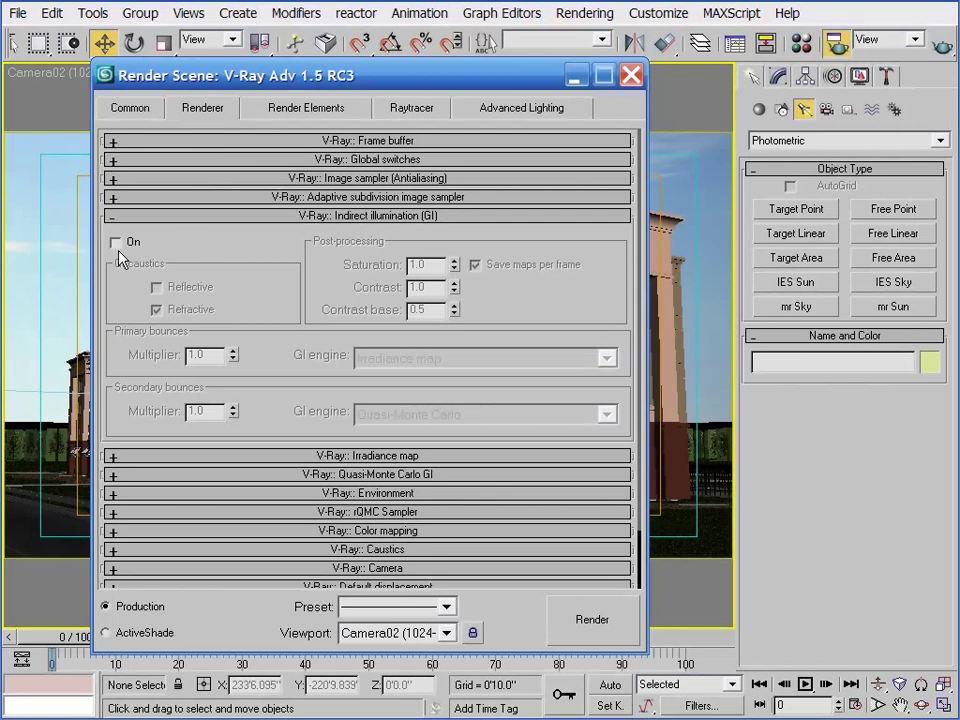
click(116, 242)
click(574, 75)
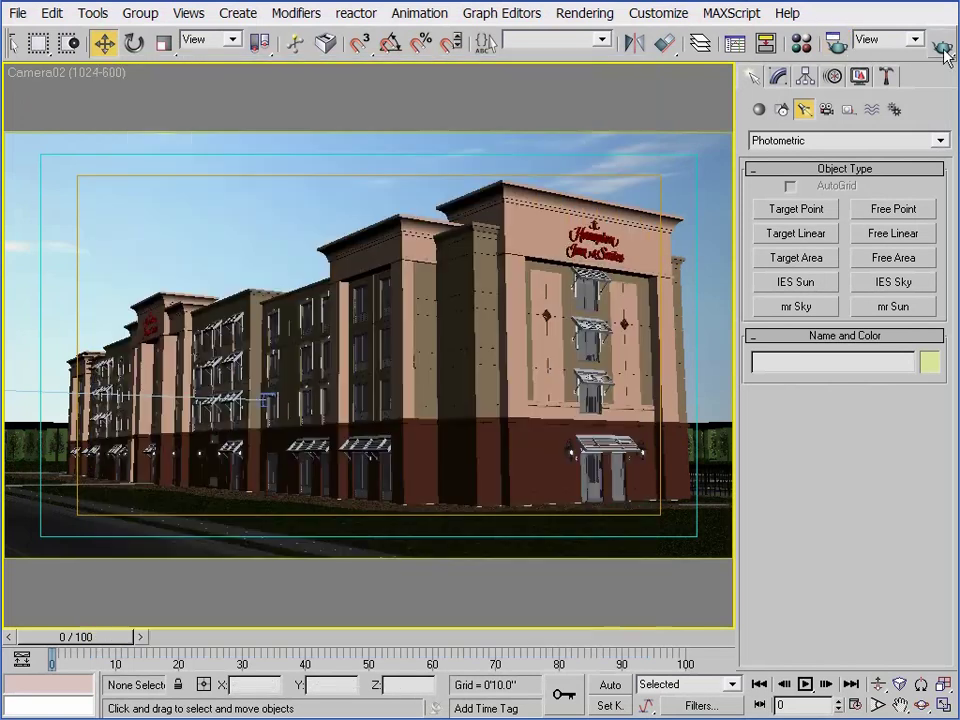
click(943, 46)
drag(771, 107, 536, 84)
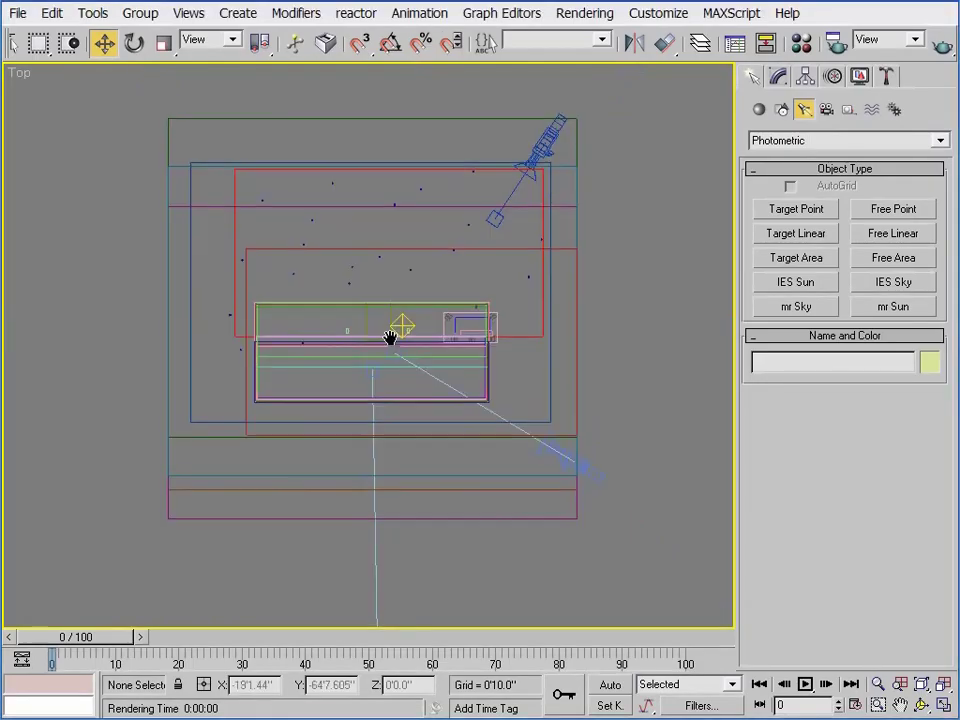
Step: Create a VRaySun in the Top view, placed outside the site's lower-left corner and targeted at the middle of the hotel
middle_drag(394, 336, 398, 338)
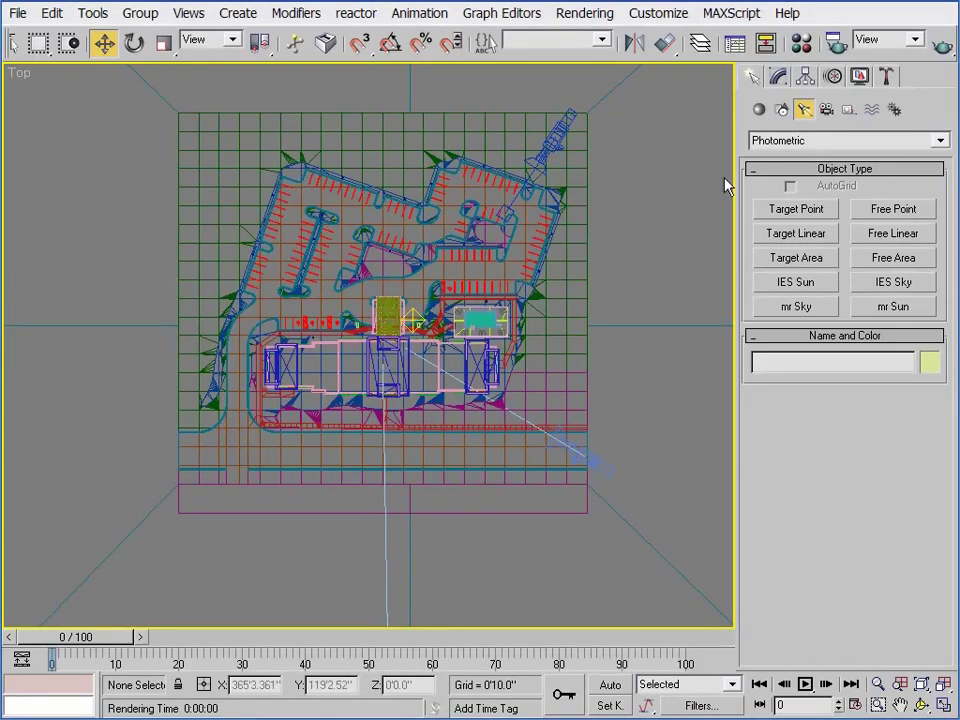
click(795, 141)
click(776, 182)
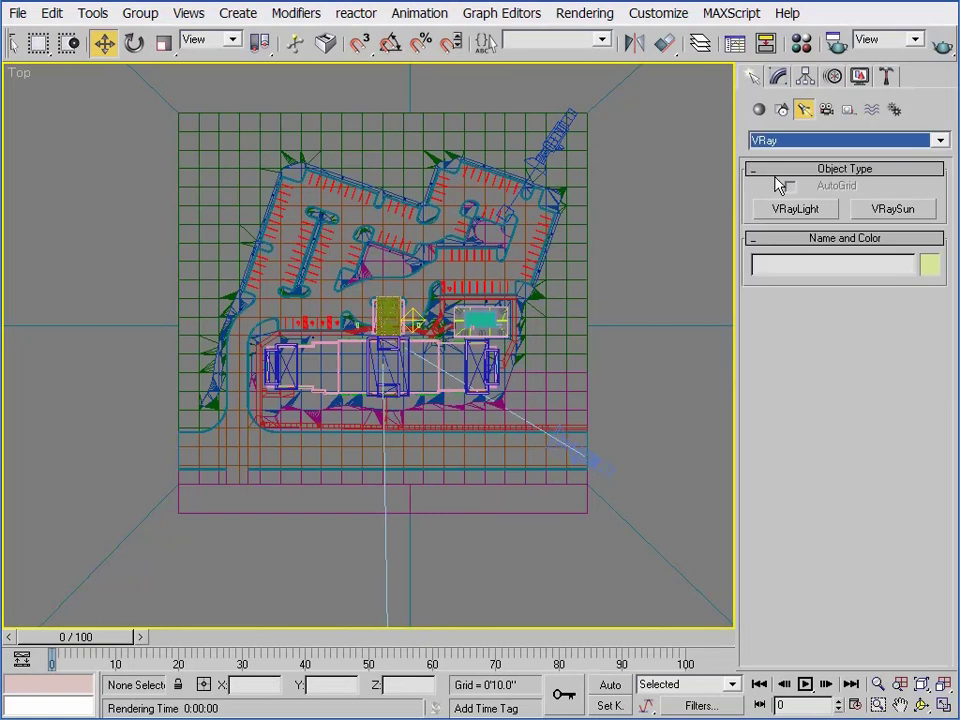
click(878, 207)
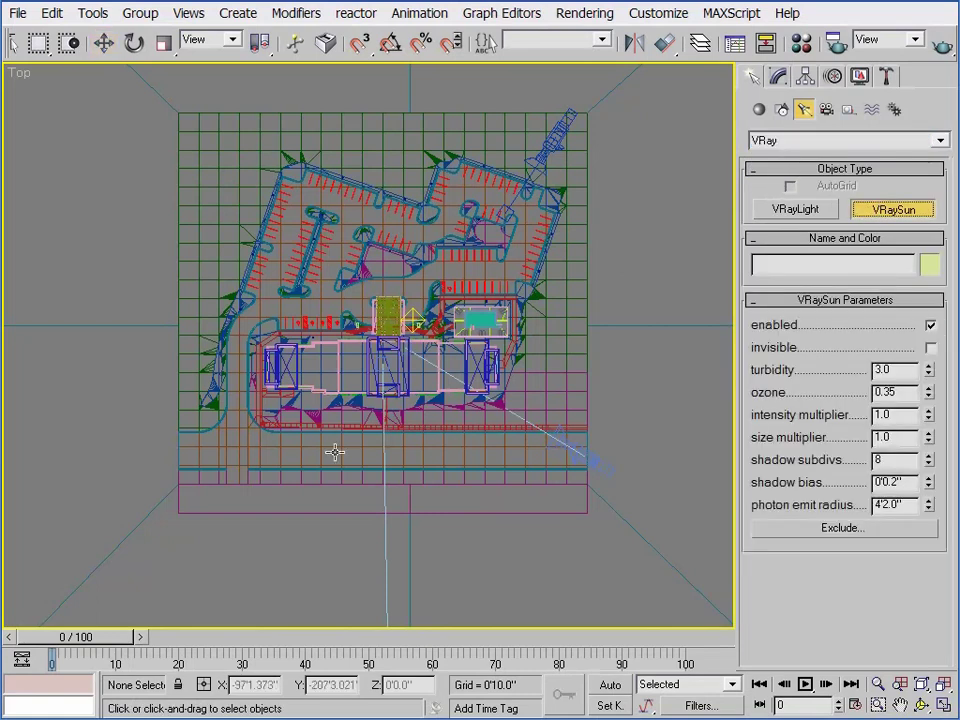
drag(116, 578, 393, 369)
Step: Accept the automatic VRaySky environment map for the sun and check its assignment in the environment settings
drag(440, 333, 371, 180)
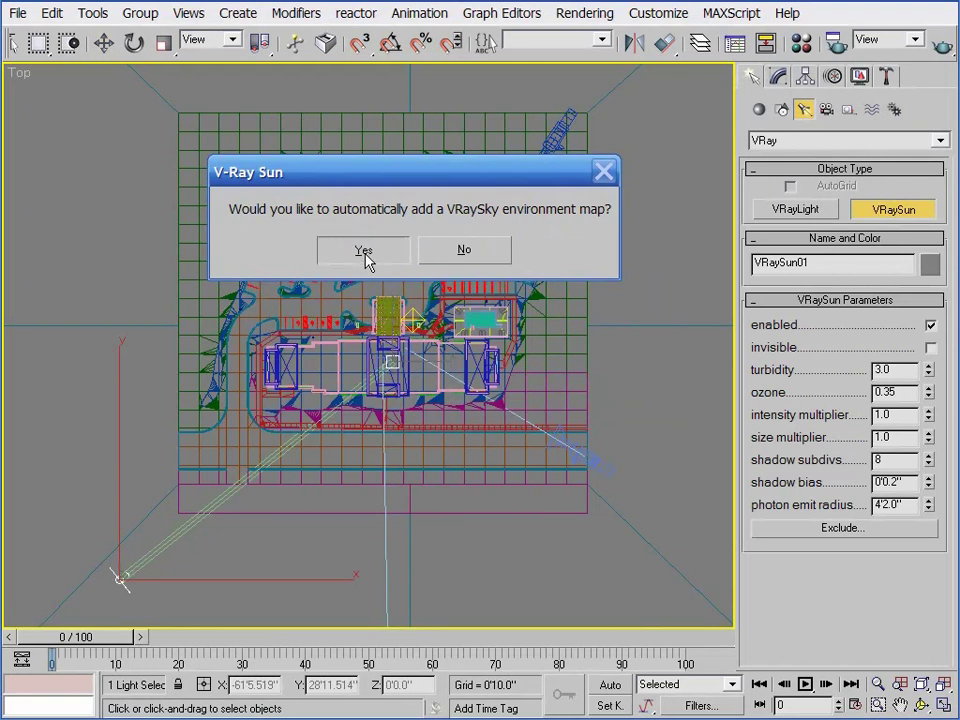
click(364, 252)
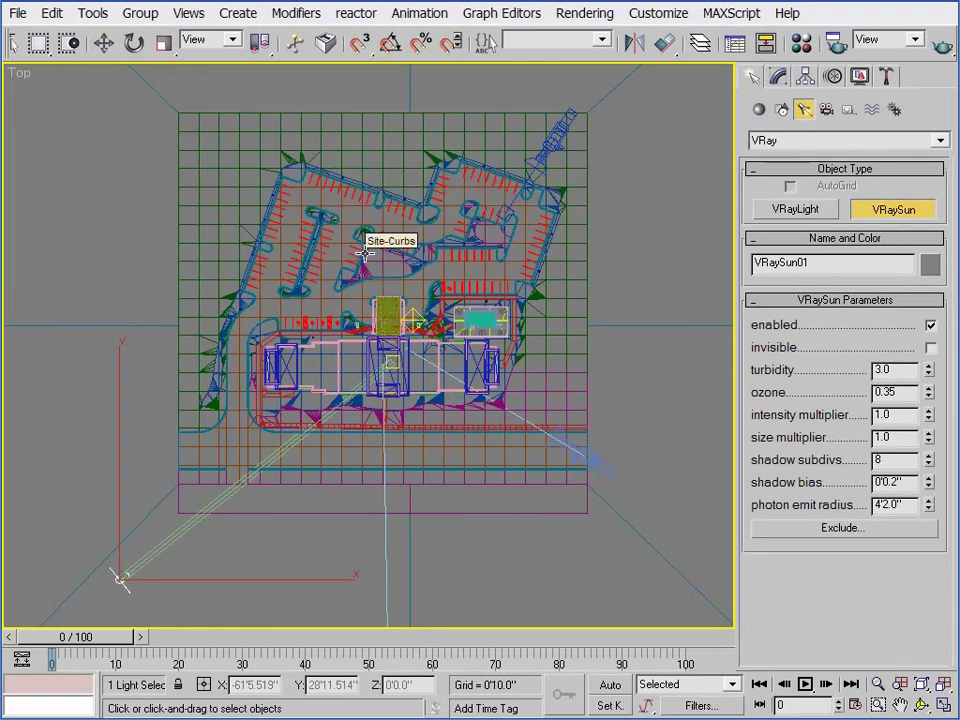
key(8)
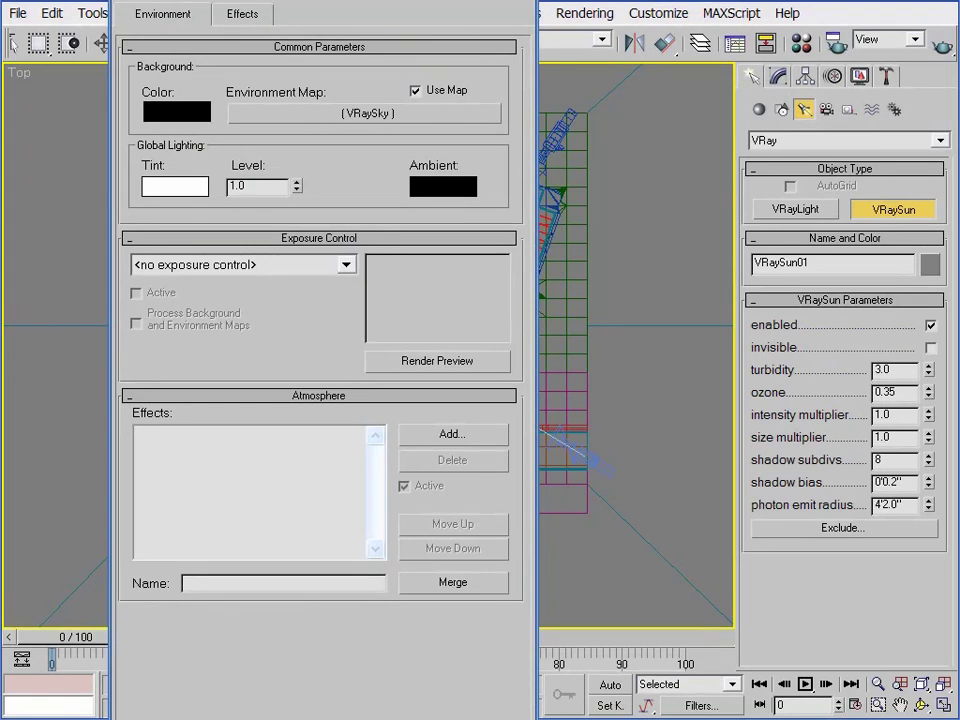
click(530, 2)
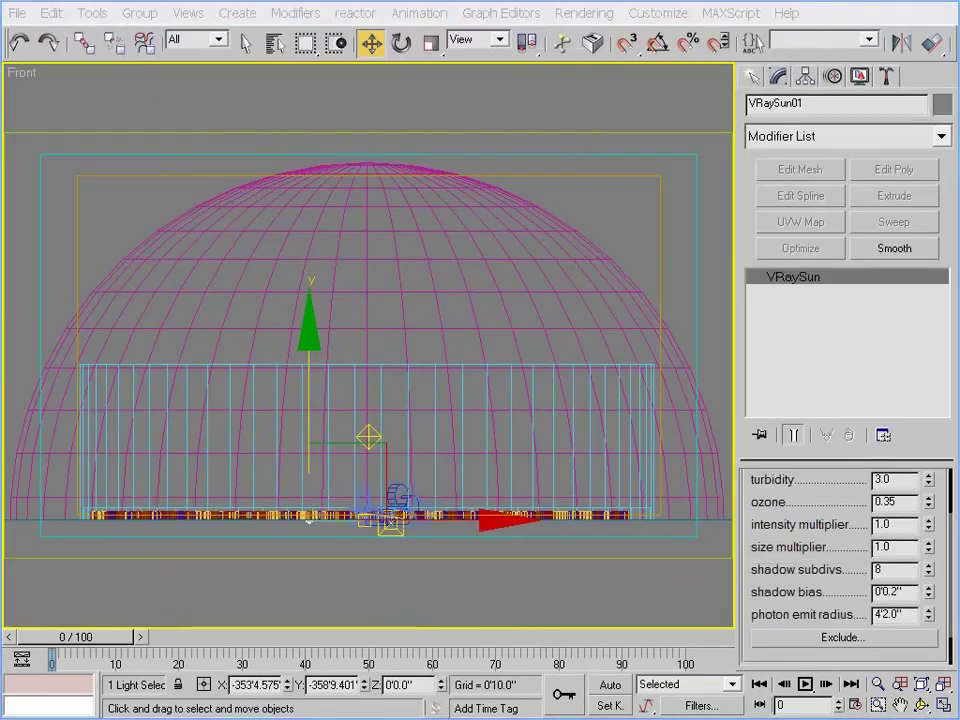
Step: Raise the VRaySun in the Front view to a height of about 688'8" above the hotel site
click(307, 405)
drag(308, 389, 311, 486)
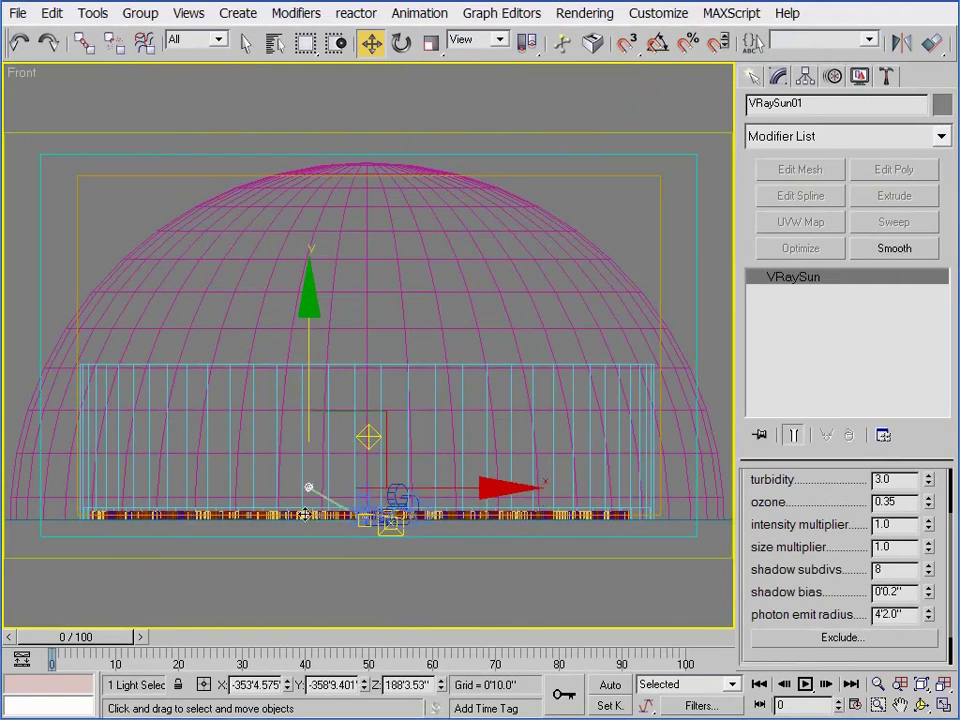
scroll(377, 515, up, 3)
middle_drag(377, 515, 342, 548)
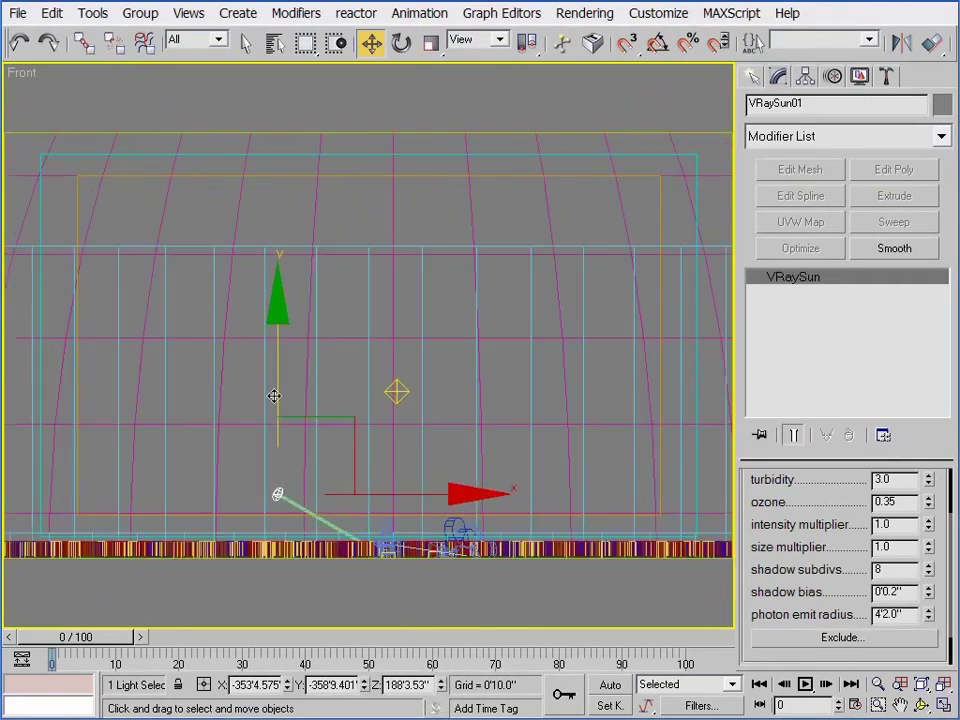
drag(283, 345, 294, 255)
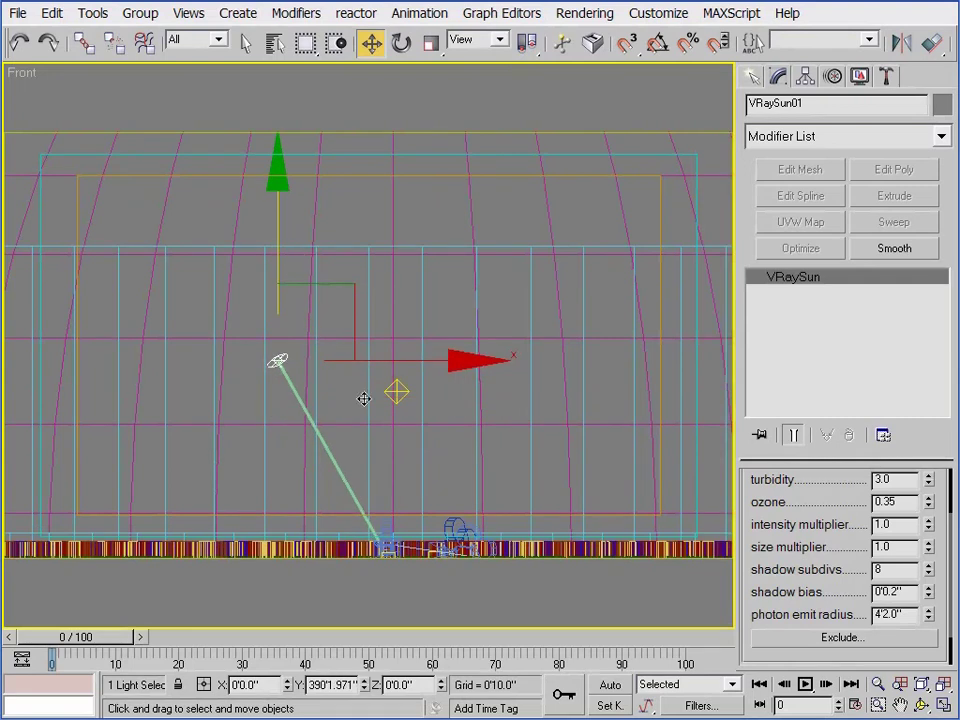
scroll(364, 452, up, 2)
middle_drag(364, 452, 276, 283)
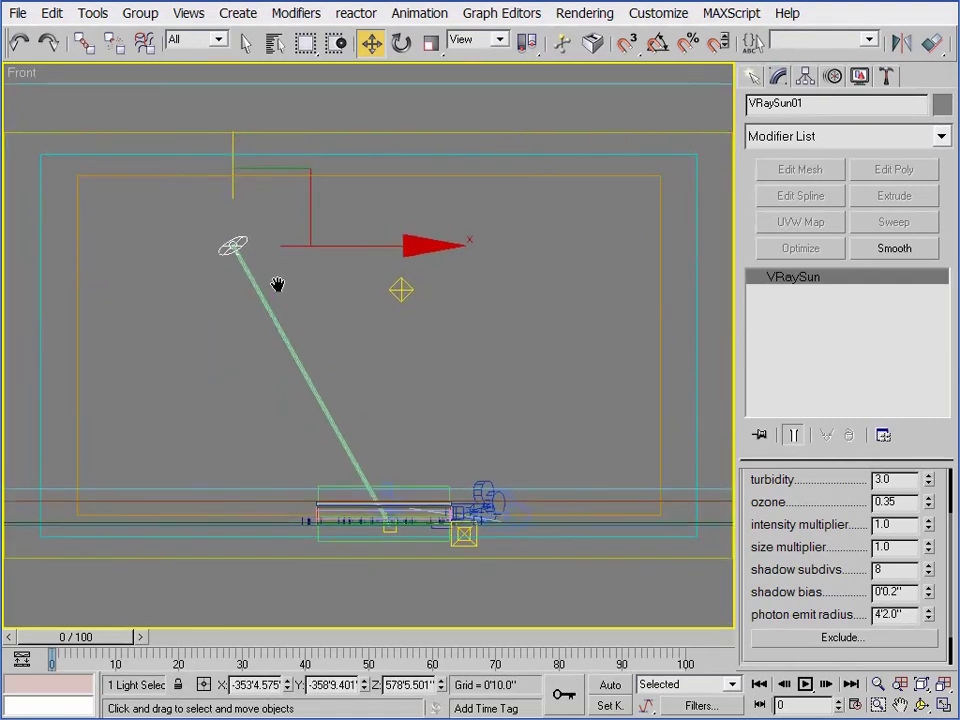
drag(235, 155, 236, 99)
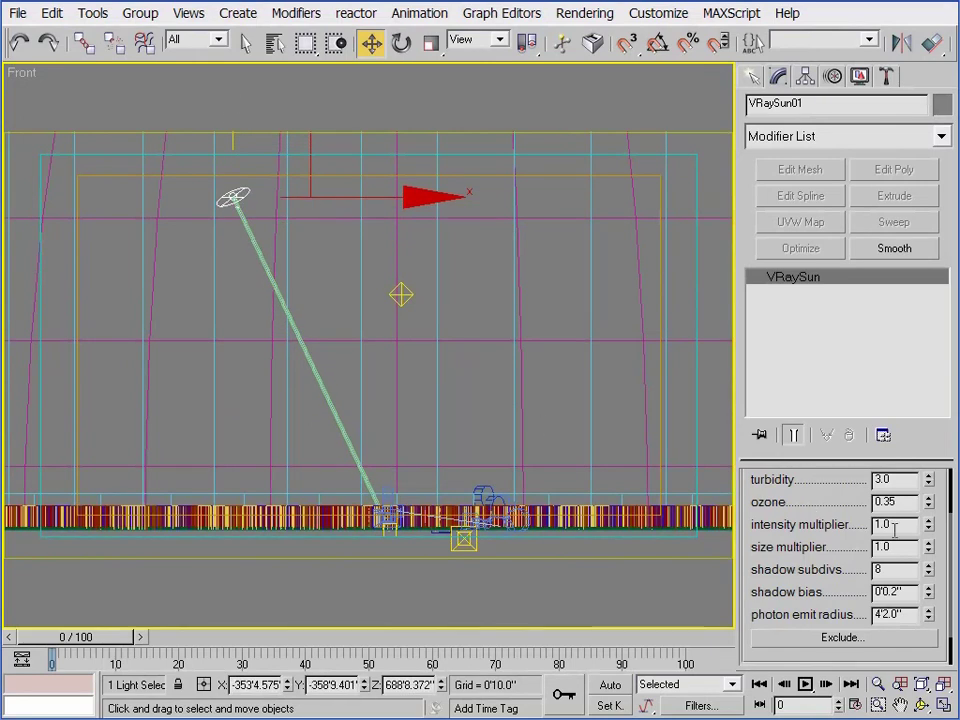
Step: Set the VRaySun's intensity multiplier to 0.01 and render the Camera02 view
scroll(848, 537, up, 1)
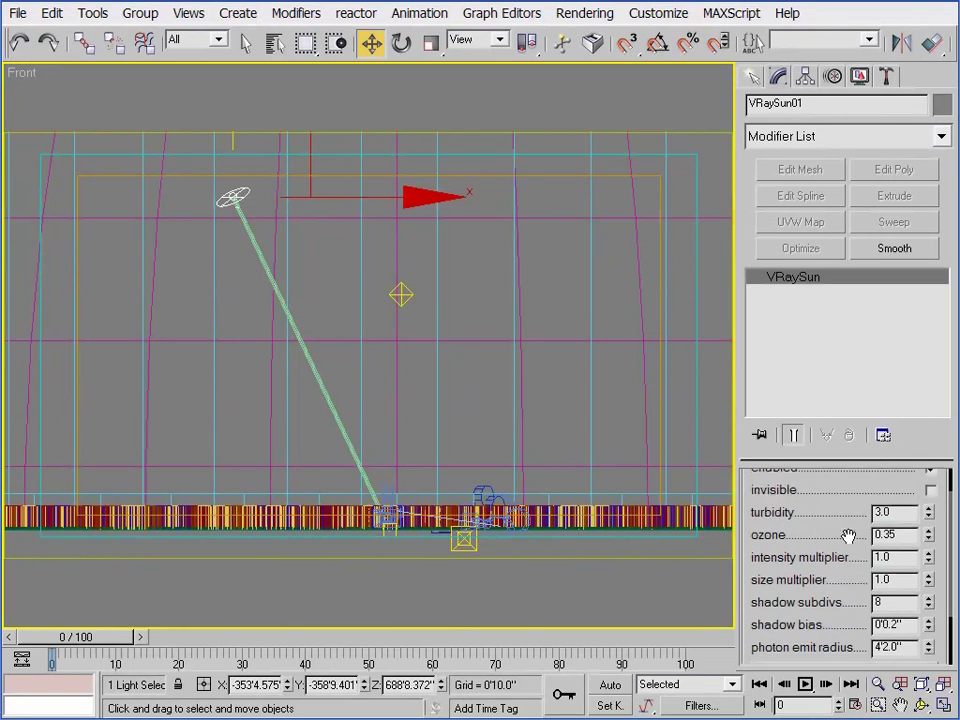
scroll(848, 537, up, 1)
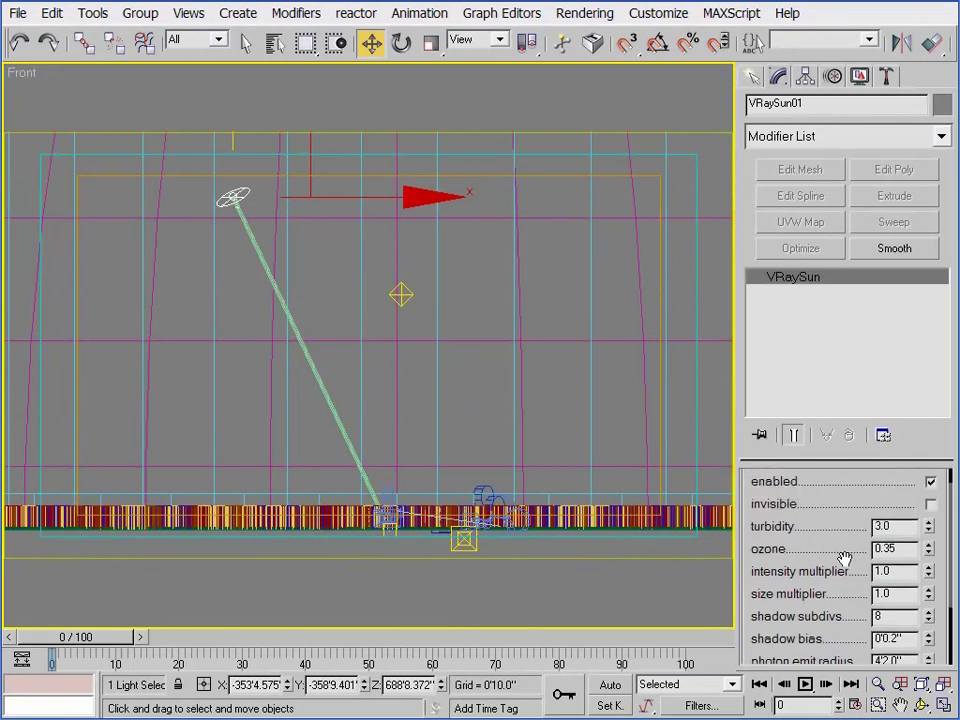
double_click(906, 575)
text(0.01)
key(Return)
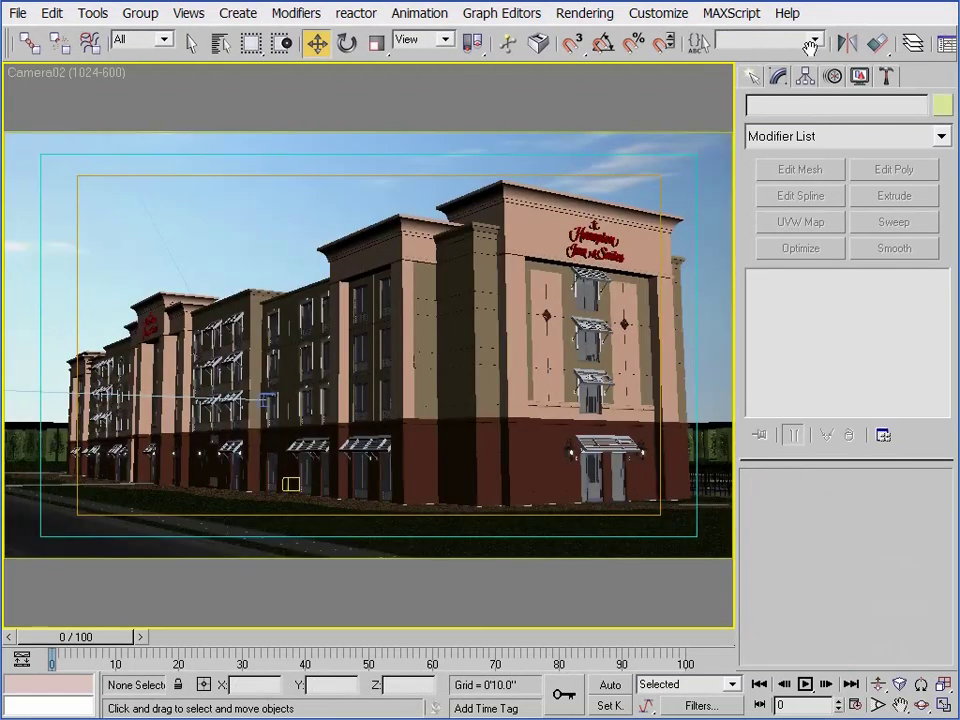
drag(723, 45, 510, 45)
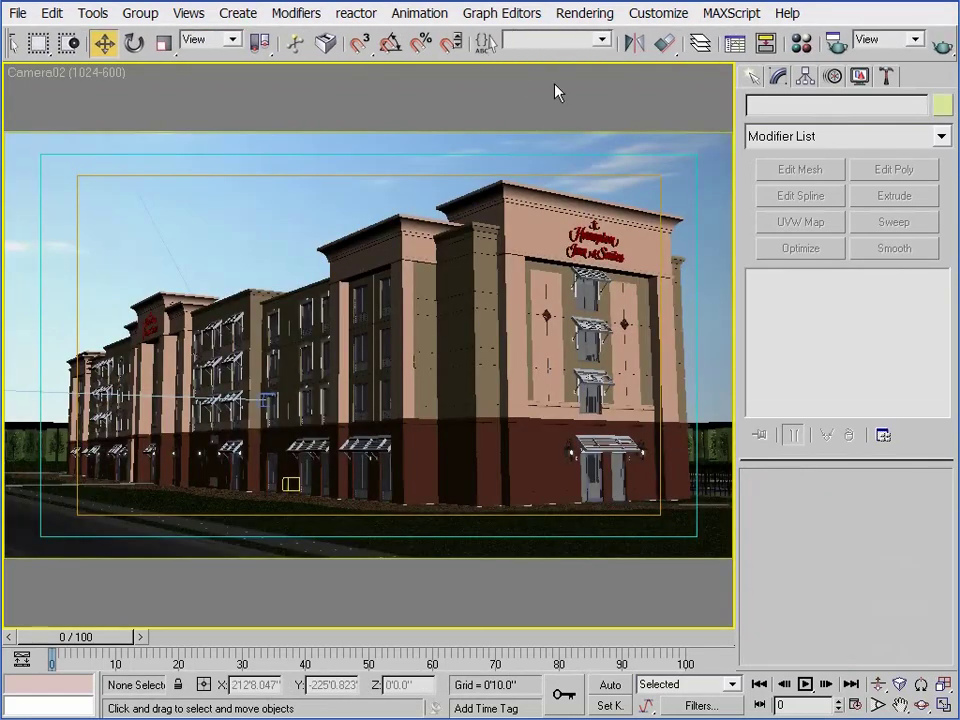
click(940, 46)
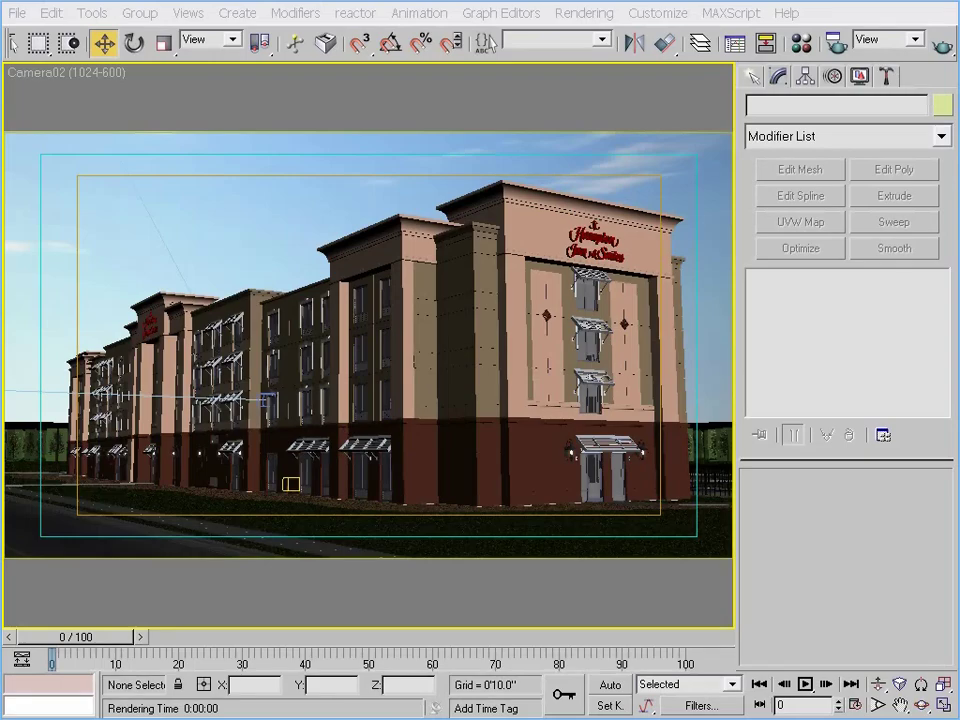
Step: Set the V-Ray irradiance map's built-in preset to Very low in the render settings
key(F10)
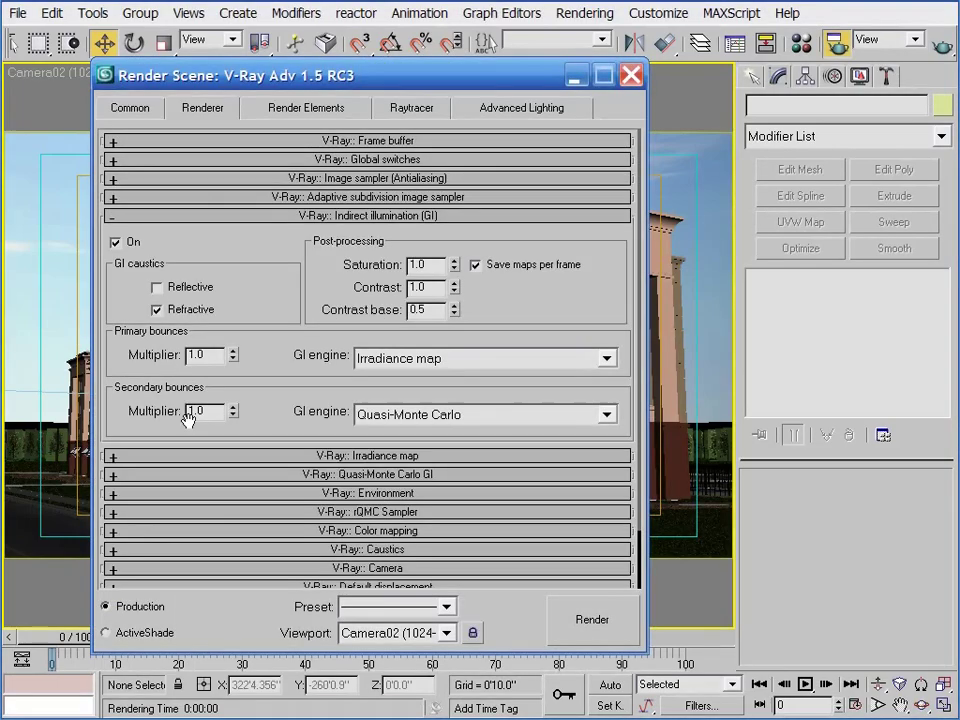
scroll(333, 326, down, 3)
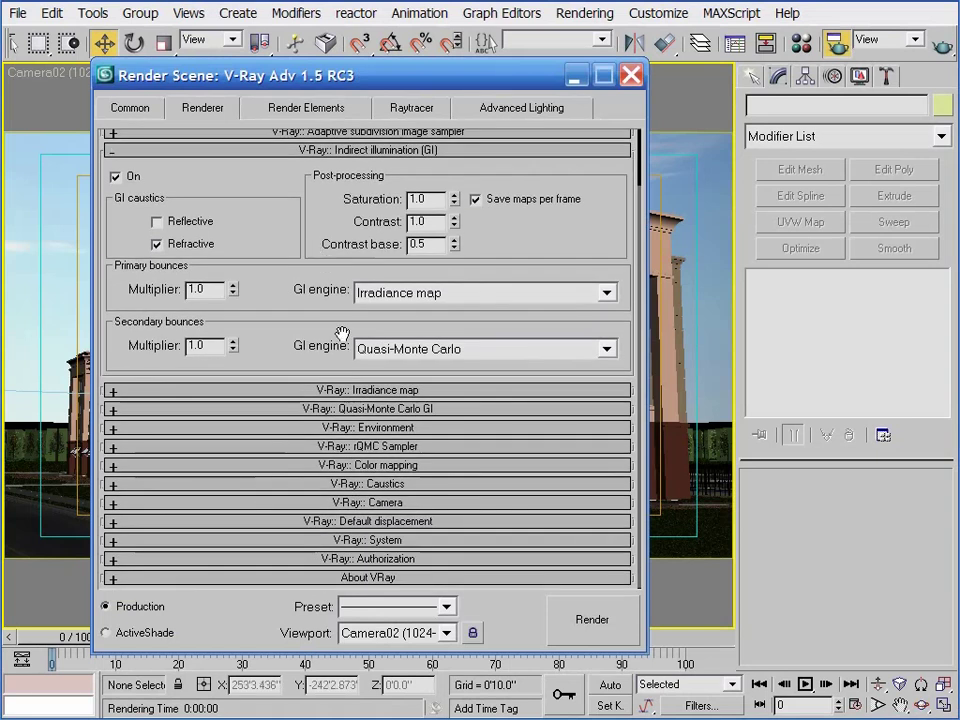
click(339, 392)
scroll(336, 293, down, 1)
drag(337, 293, 332, 319)
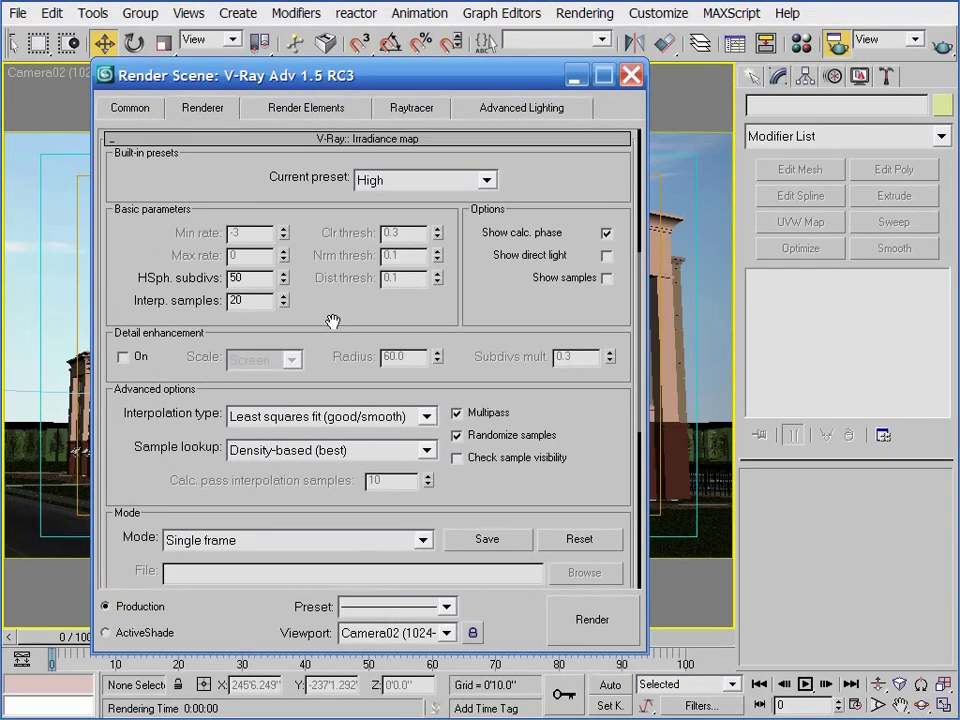
click(413, 186)
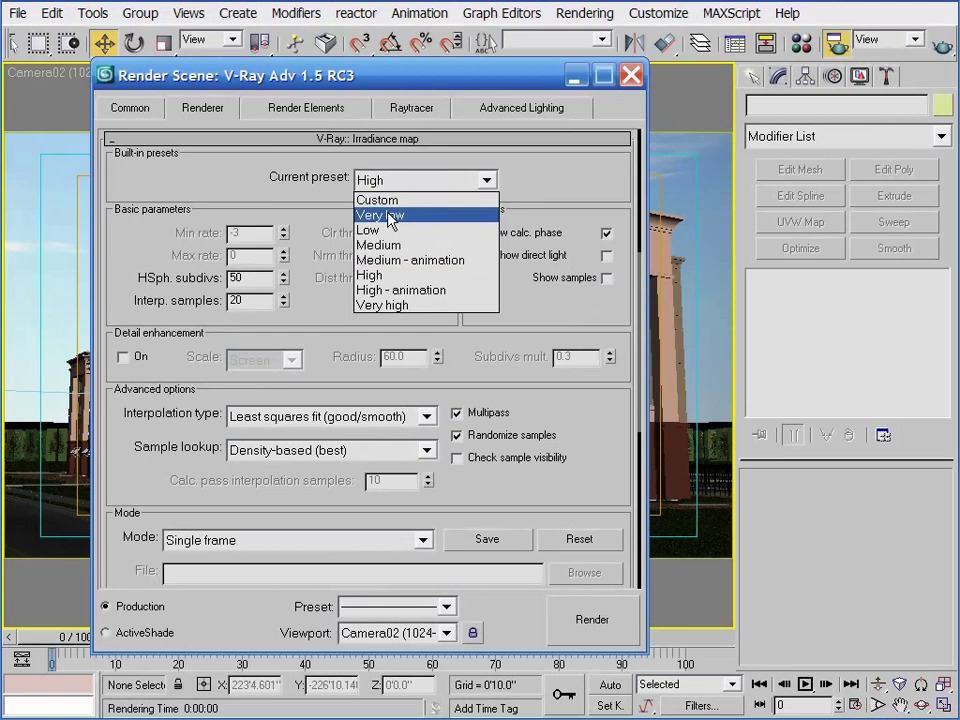
click(388, 214)
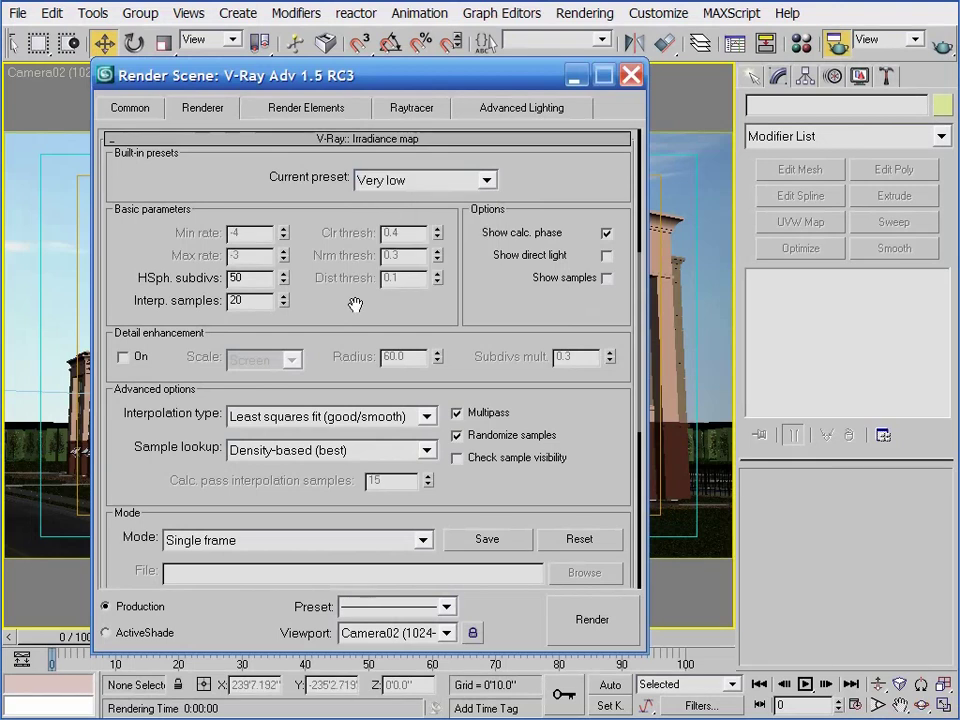
Step: Set the irradiance map's HSph. subdivs to 20
drag(358, 306, 357, 318)
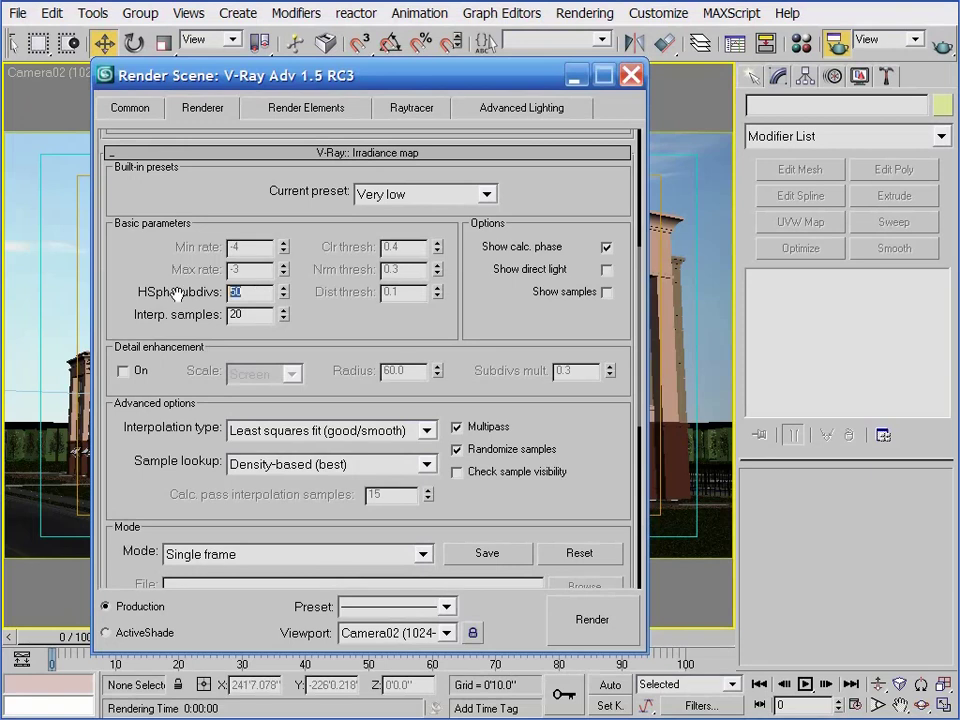
double_click(258, 292)
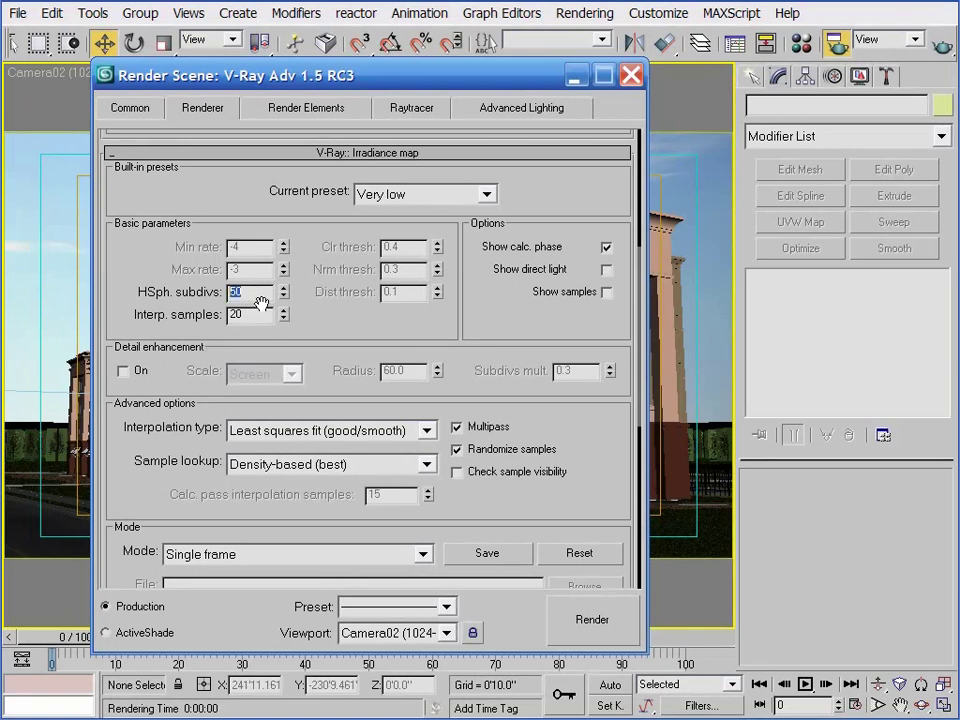
text(20)
key(Return)
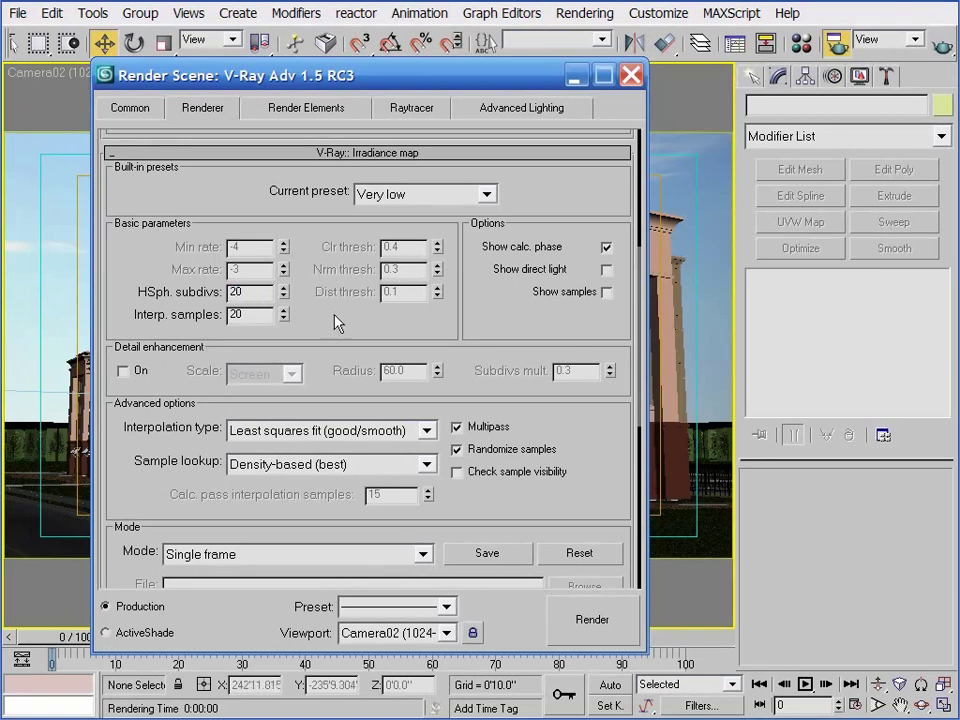
drag(332, 321, 335, 300)
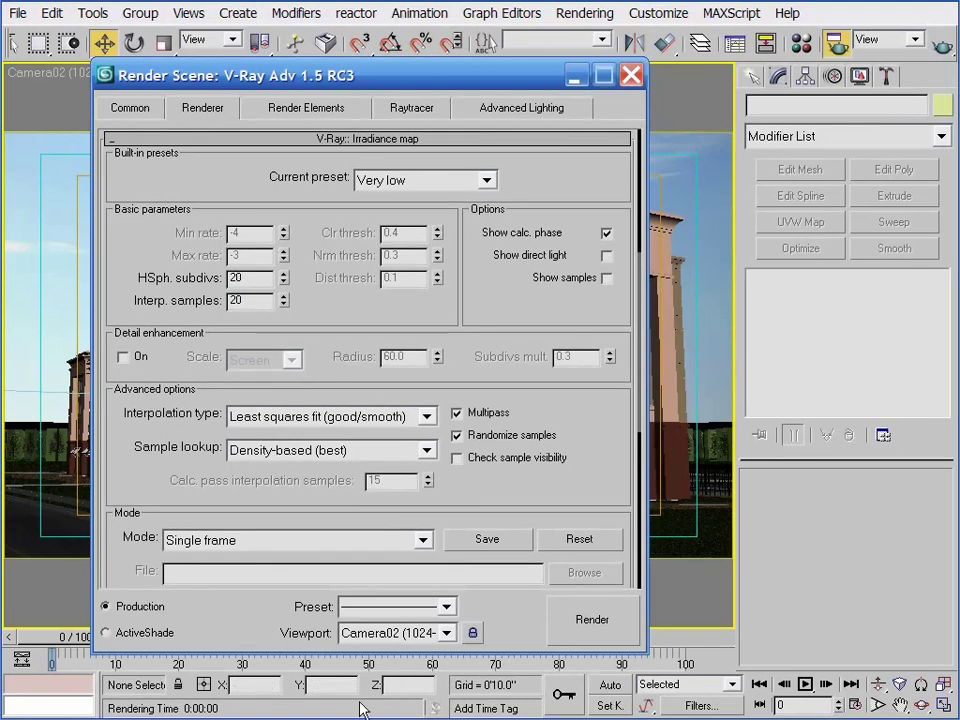
Step: Change the GI engine for secondary bounces to Light cache
scroll(321, 279, up, 4)
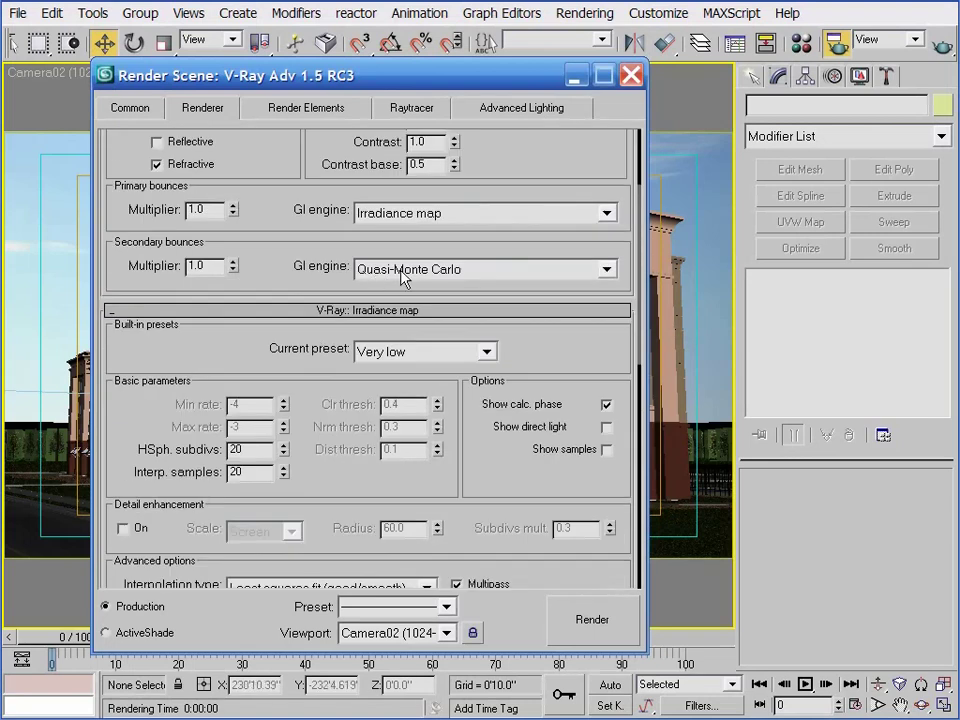
click(398, 272)
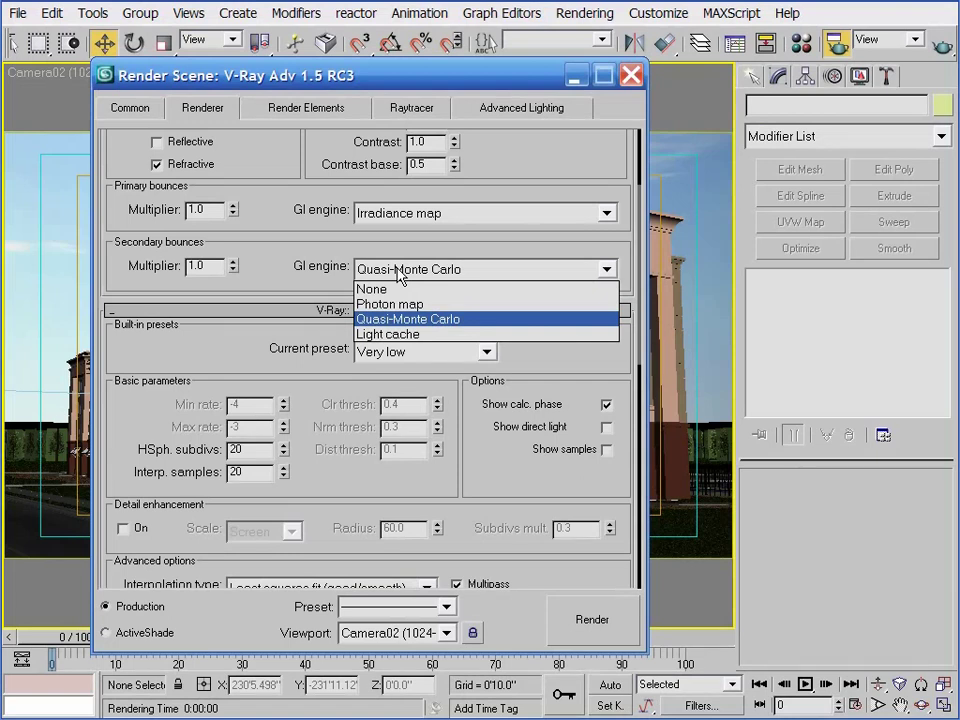
click(420, 334)
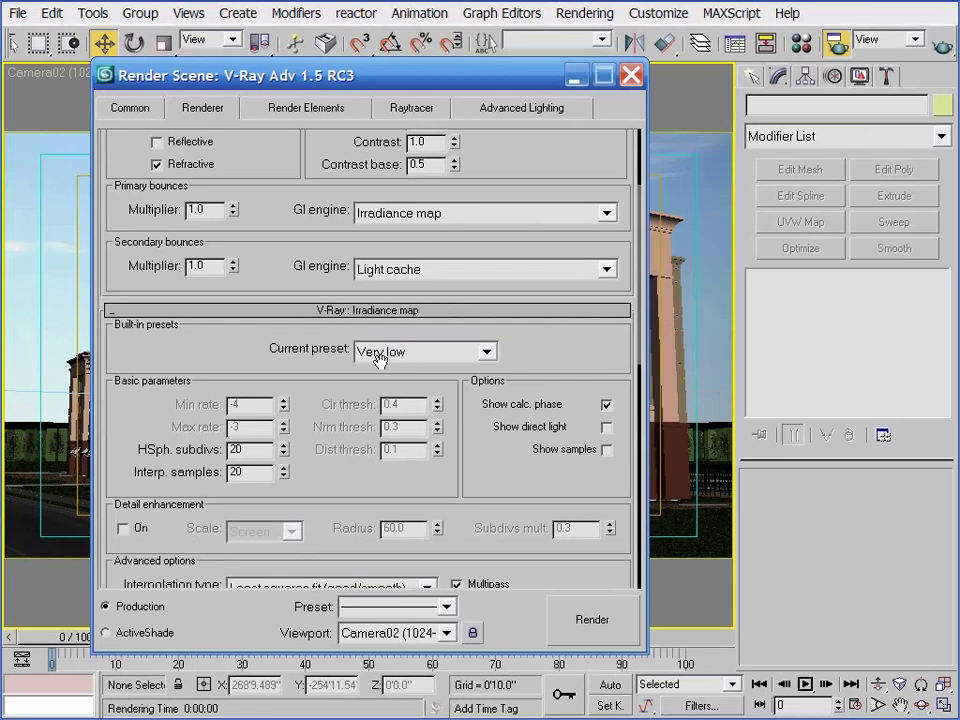
Step: Set the light cache's calculation Subdivs to 150
scroll(334, 399, down, 3)
scroll(334, 399, down, 8)
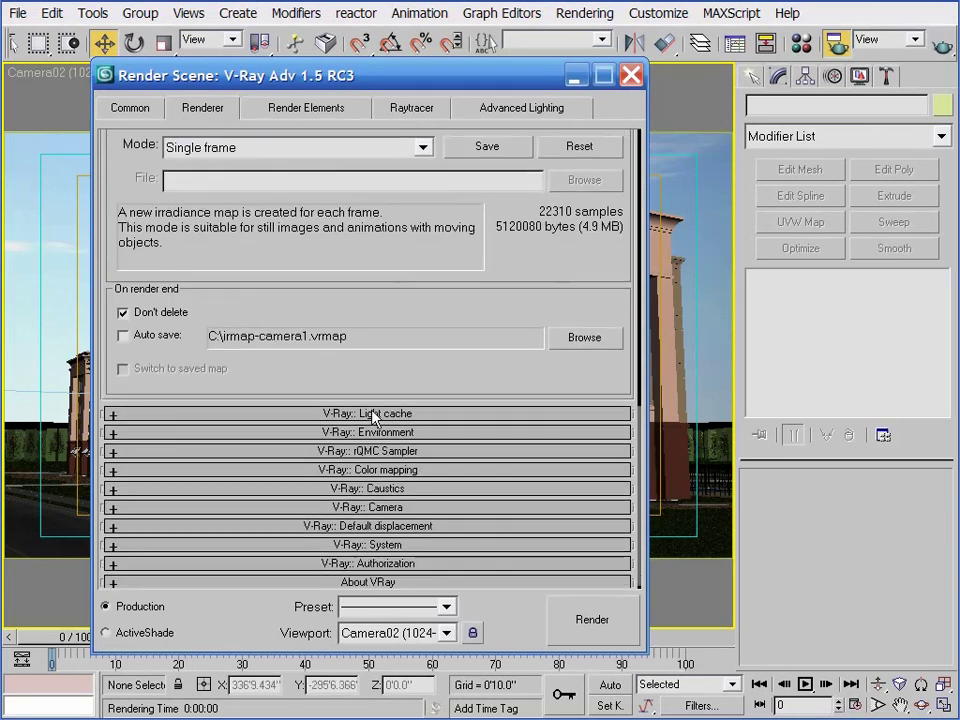
click(371, 416)
scroll(377, 261, up, 1)
double_click(256, 222)
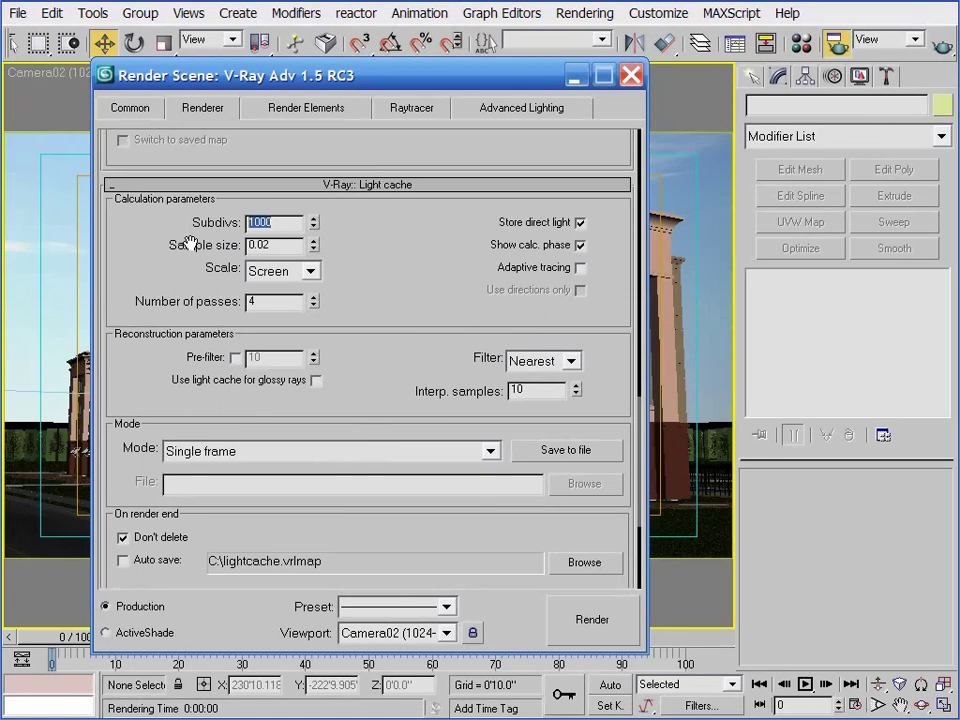
text(150)
key(Return)
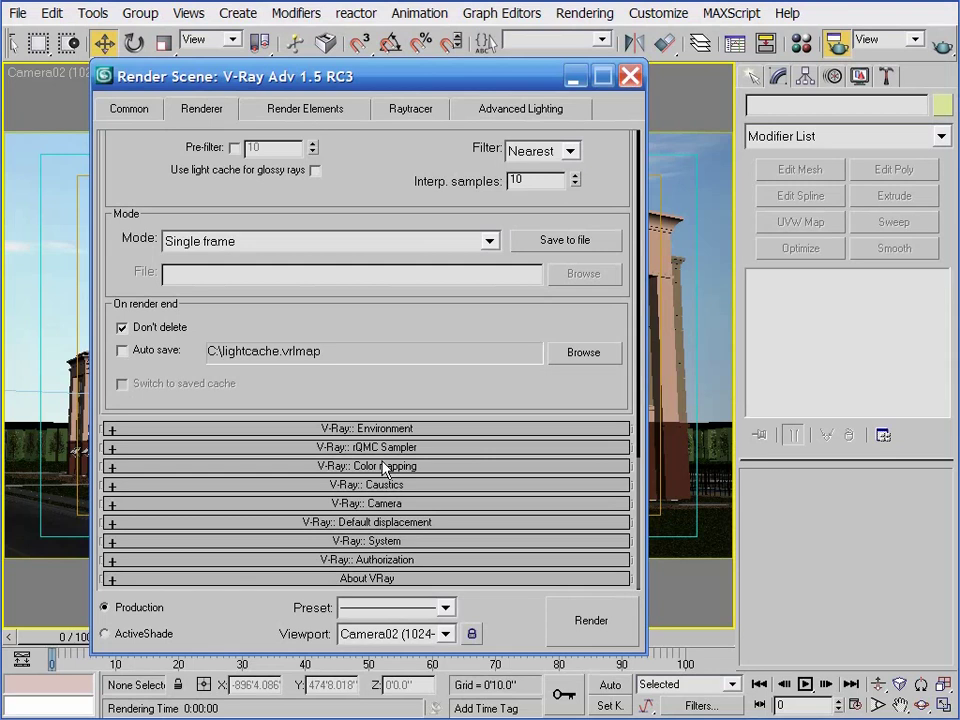
Step: Set the V-Ray color mapping type to Reinhard with a burn value of 0.5
click(354, 463)
click(287, 489)
click(206, 523)
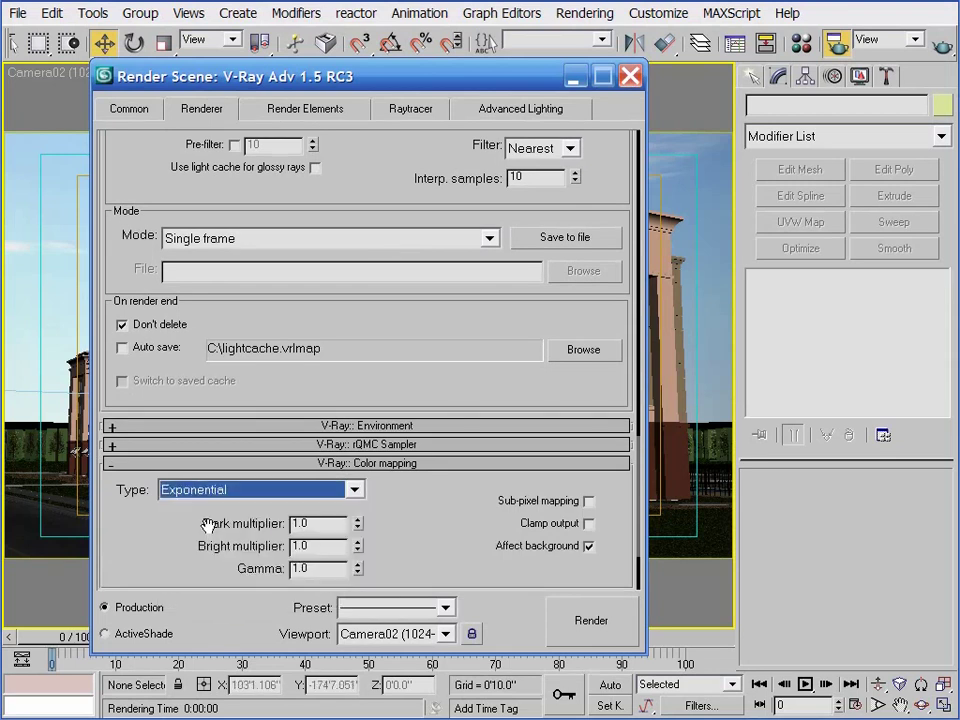
scroll(250, 500, down, 3)
scroll(250, 502, down, 2)
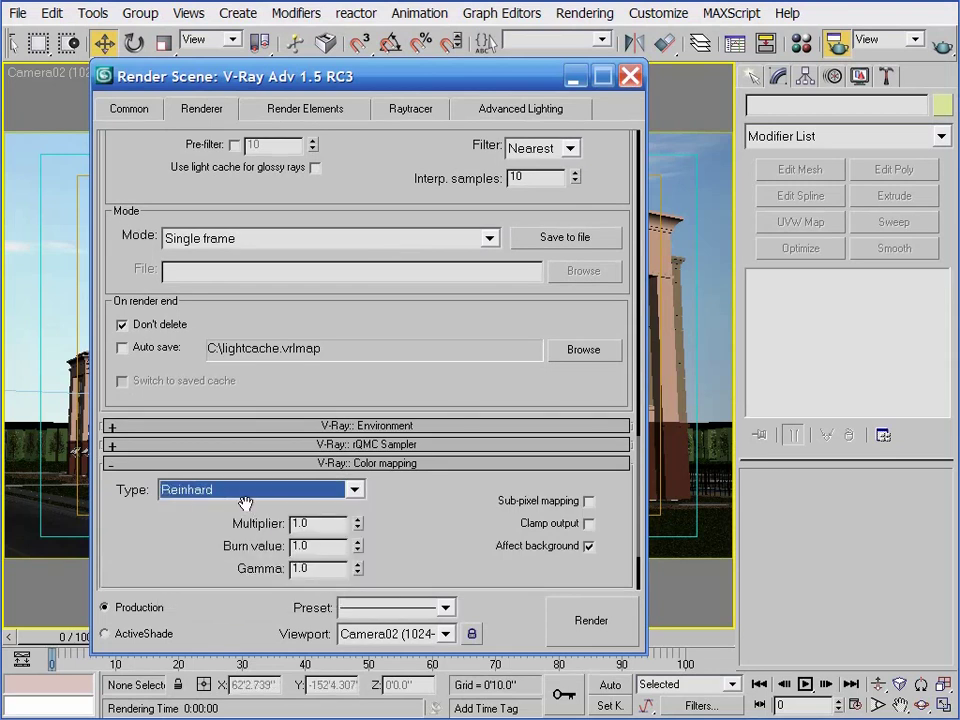
double_click(300, 546)
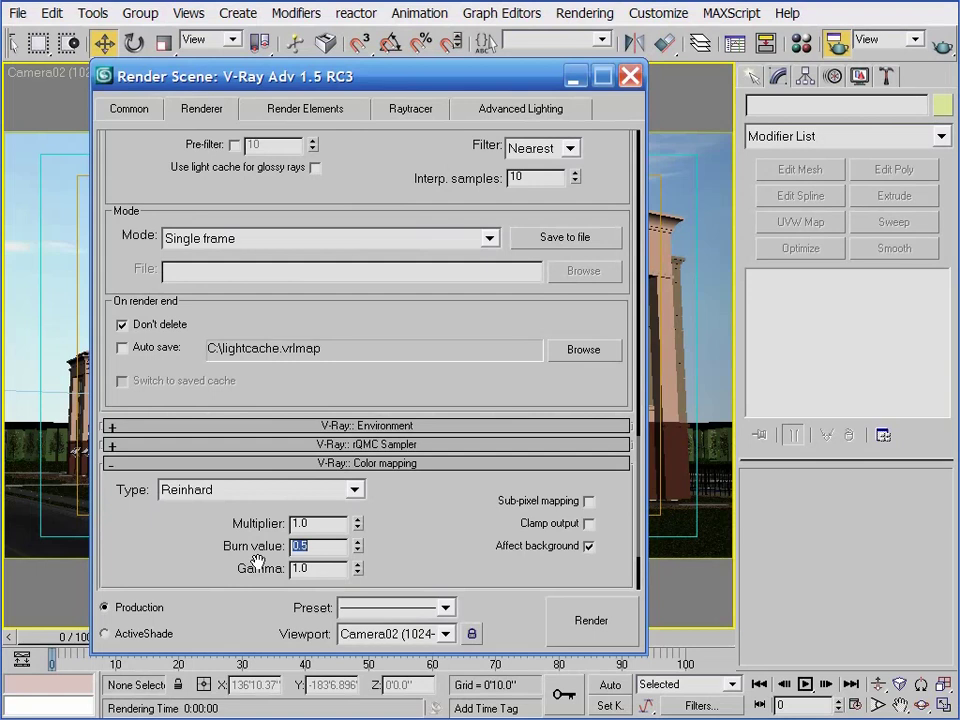
text(0.5)
key(Return)
Step: Compare the parameters of the Linear multiply and Exponential color mapping types, and switch back to Reinhard
drag(427, 517, 440, 346)
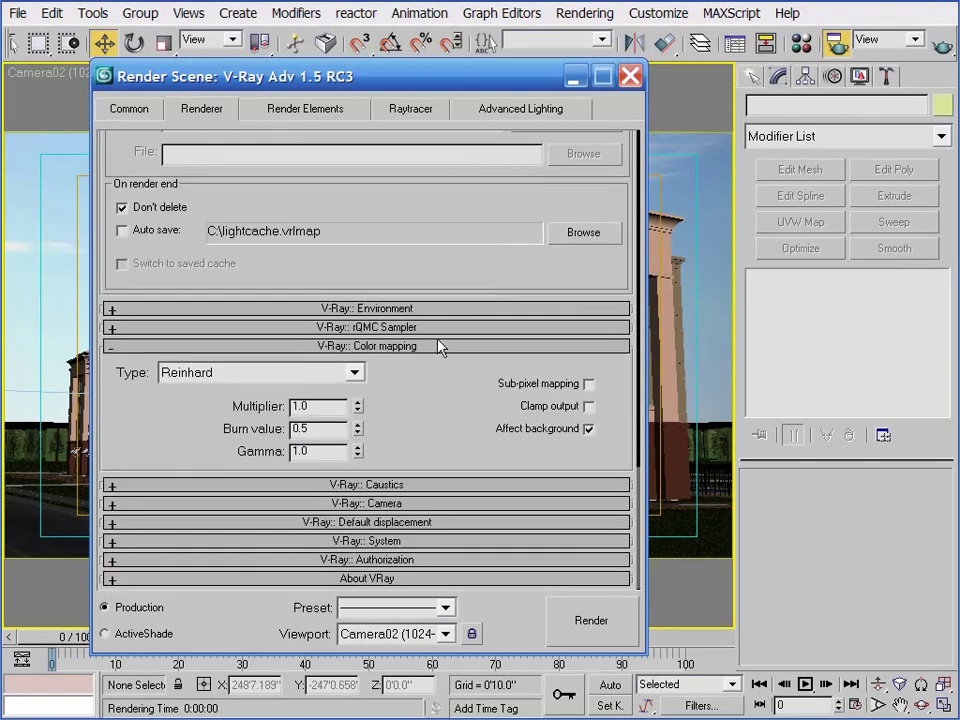
click(336, 377)
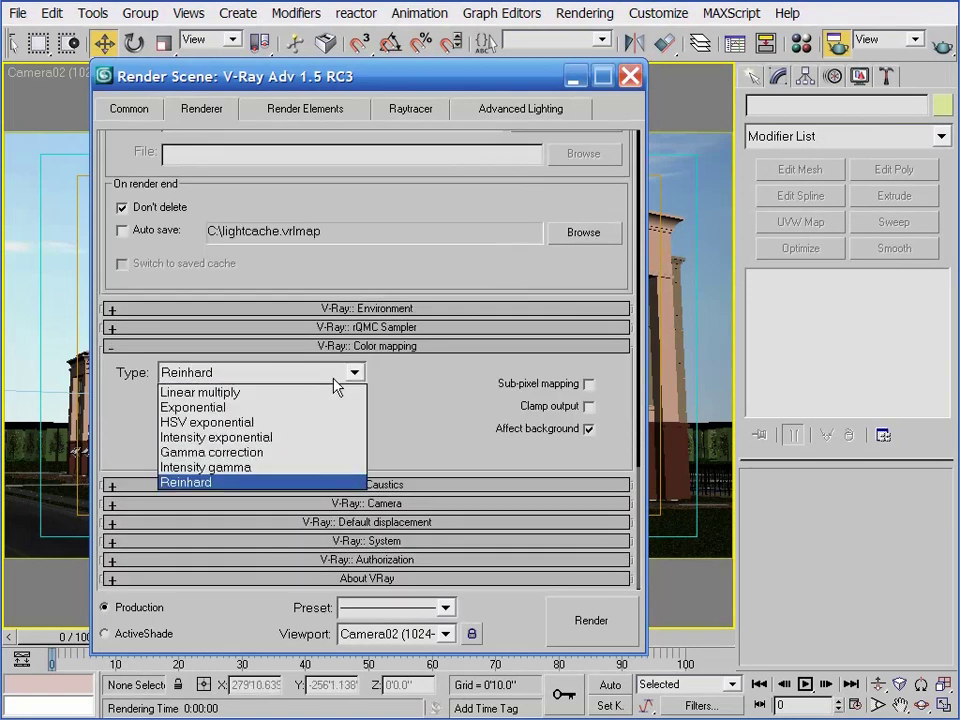
click(336, 392)
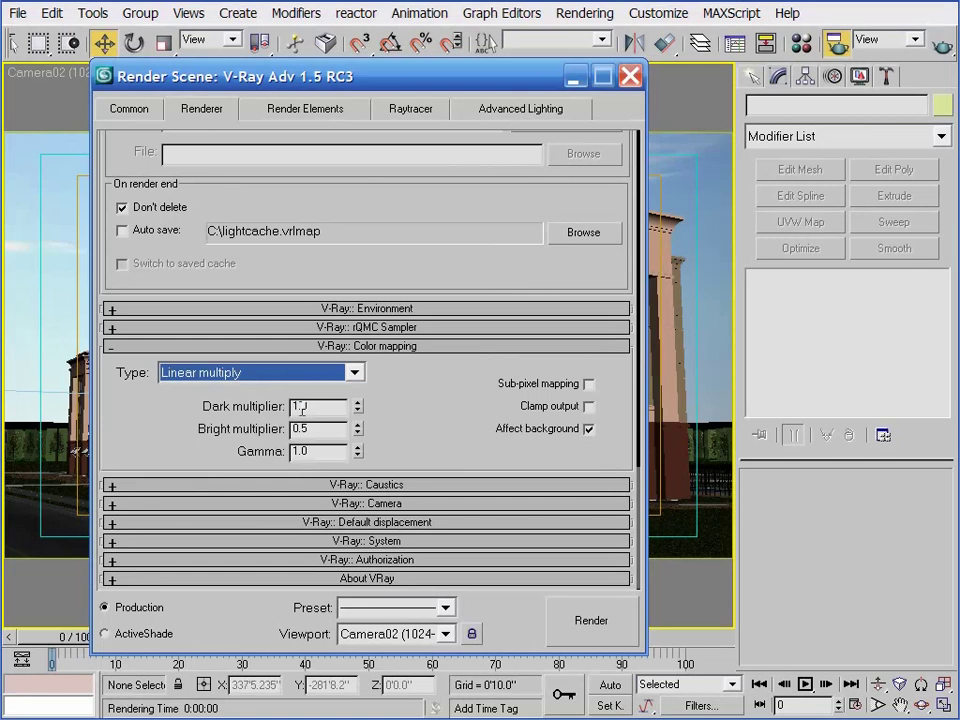
scroll(306, 384, down, 1)
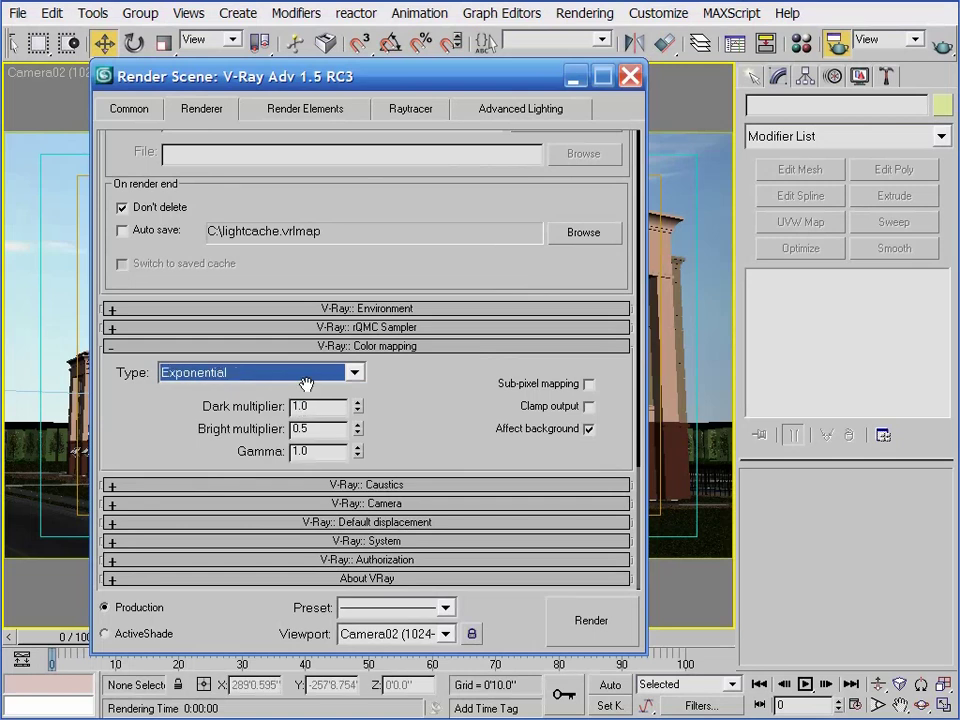
drag(318, 406, 284, 408)
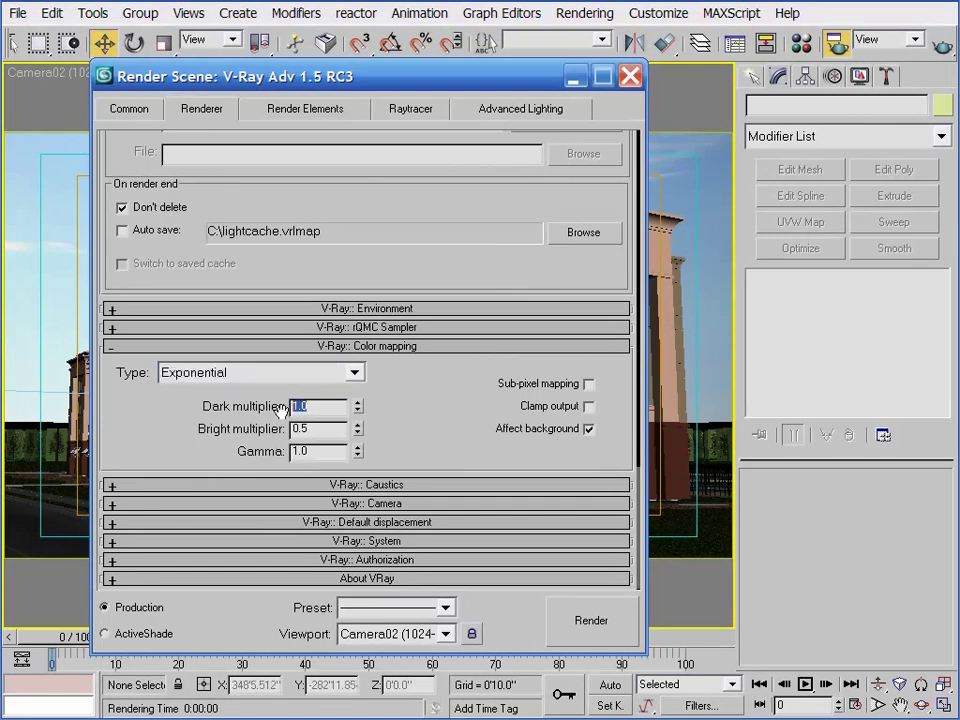
key(Tab)
click(296, 377)
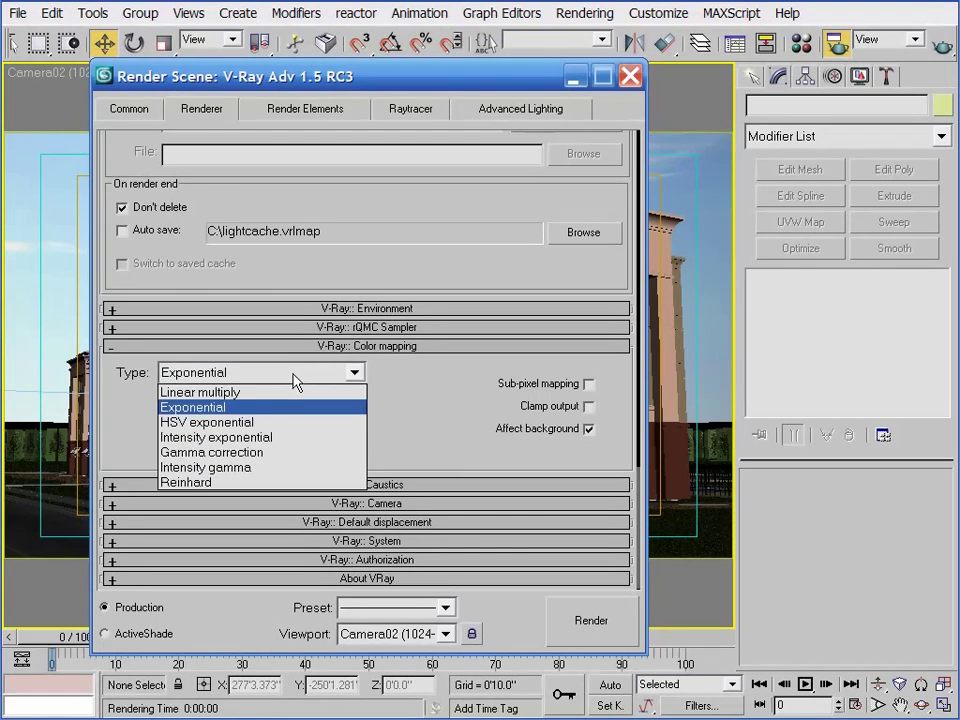
click(260, 484)
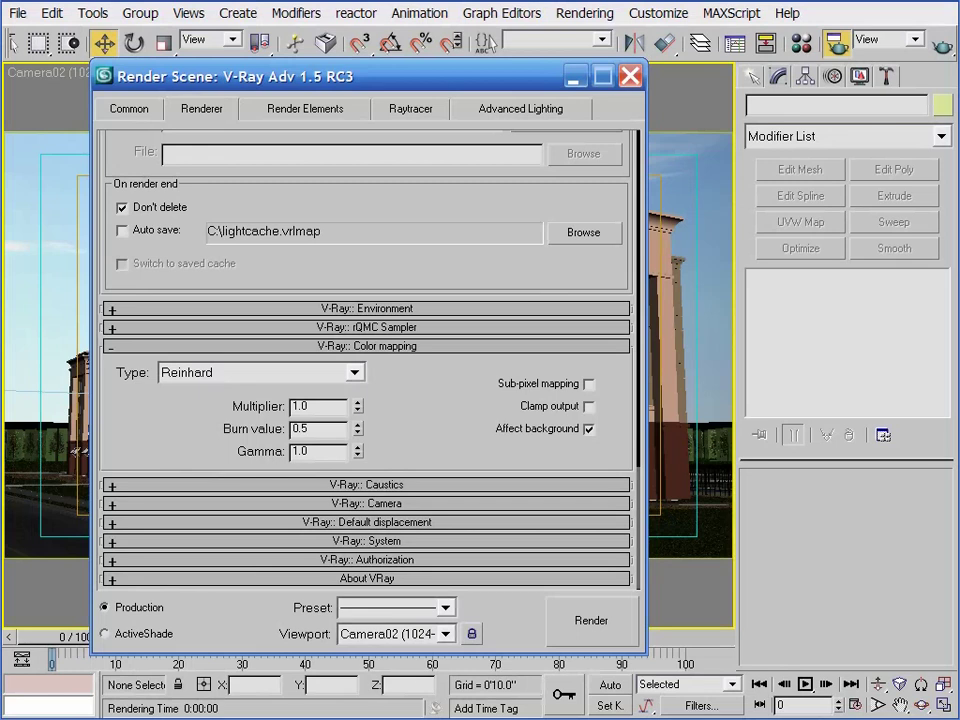
Step: Set the Adaptive amount in the V-Ray rQMC Sampler settings to 1.0
click(216, 328)
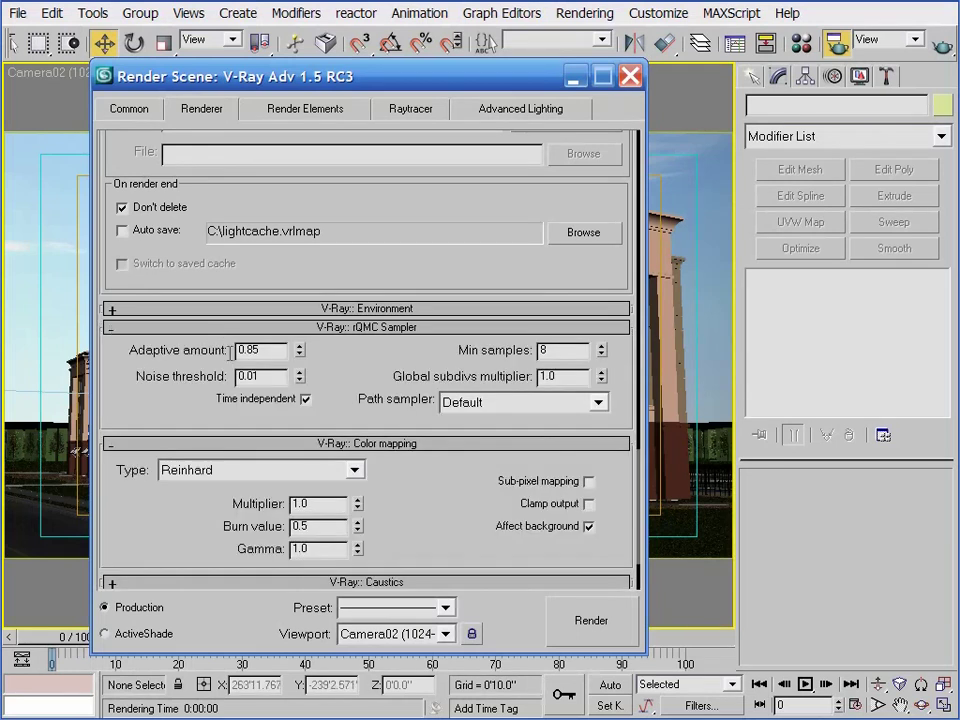
click(299, 346)
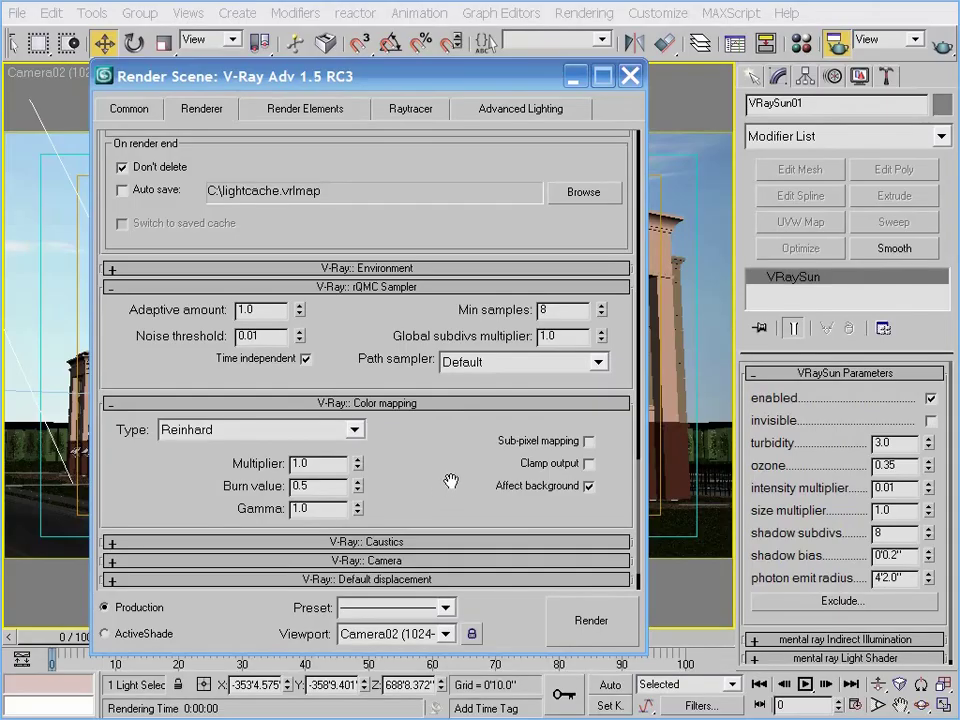
scroll(456, 443, down, 1)
double_click(322, 454)
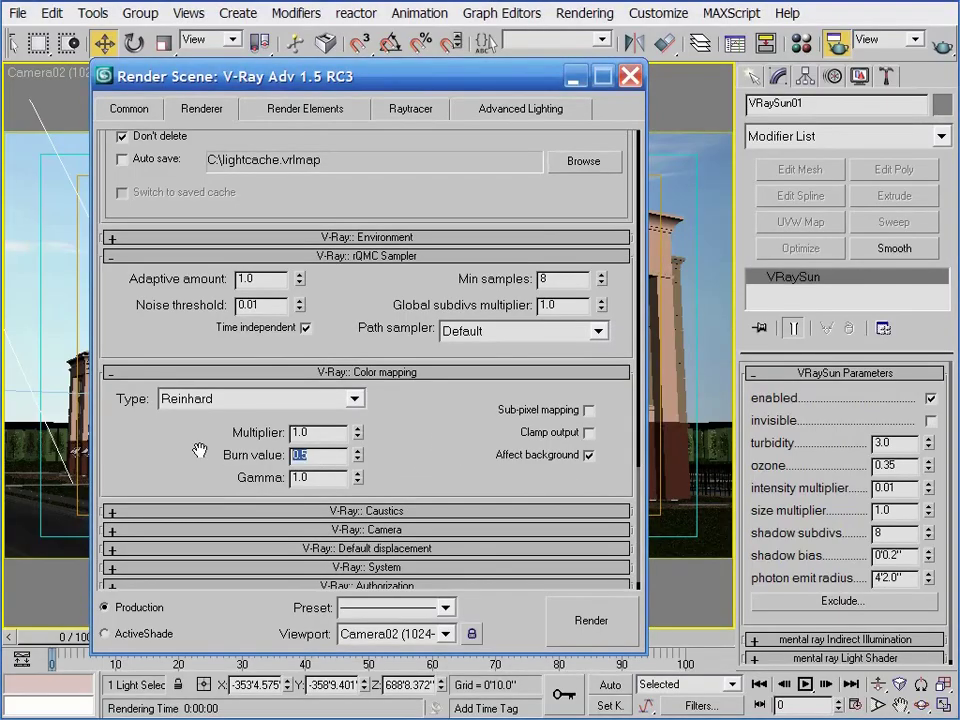
key(BackSpace)
text(.75)
key(BackSpace)
key(BackSpace)
key(BackSpace)
text(.5)
key(Return)
Step: Set the VRaySun intensity multiplier to 0.015 and render a test of the Camera02 view
double_click(900, 488)
text(0.015)
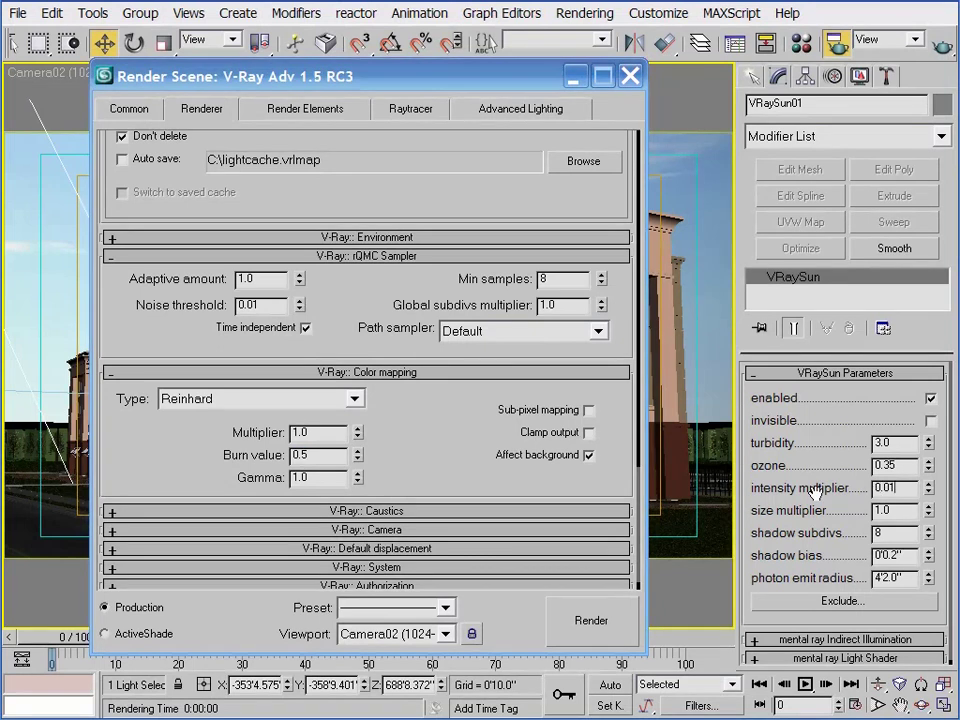
key(Return)
click(591, 620)
click(630, 76)
Step: In the Top view, move VRaySun01 along the X axis closer to the building, to about X -318'
key(t)
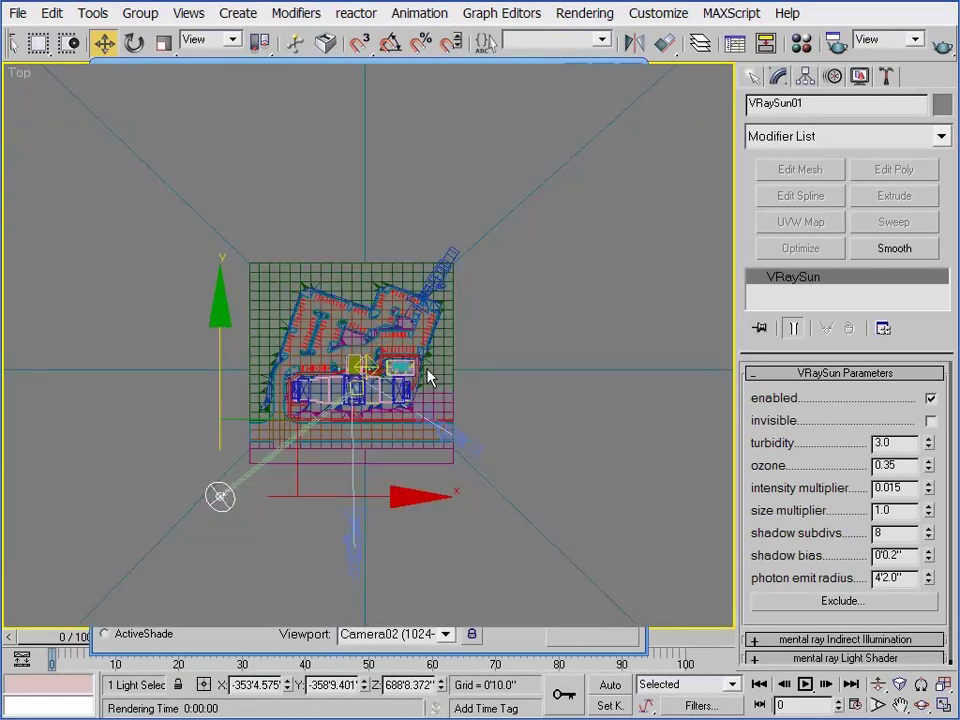
drag(313, 495, 322, 492)
click(324, 491)
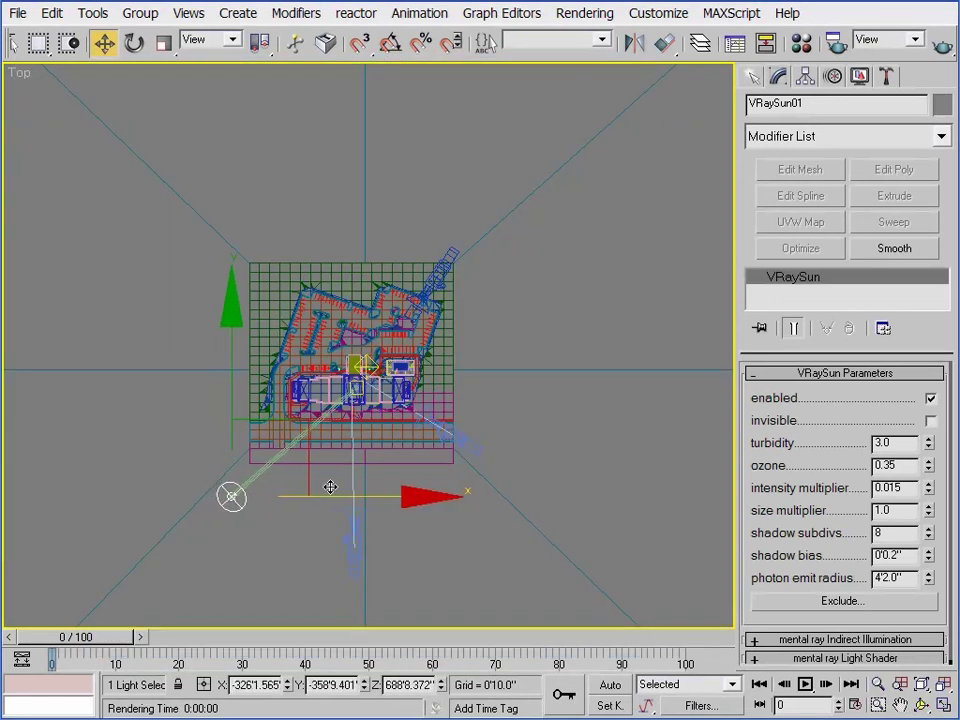
scroll(240, 502, up, 4)
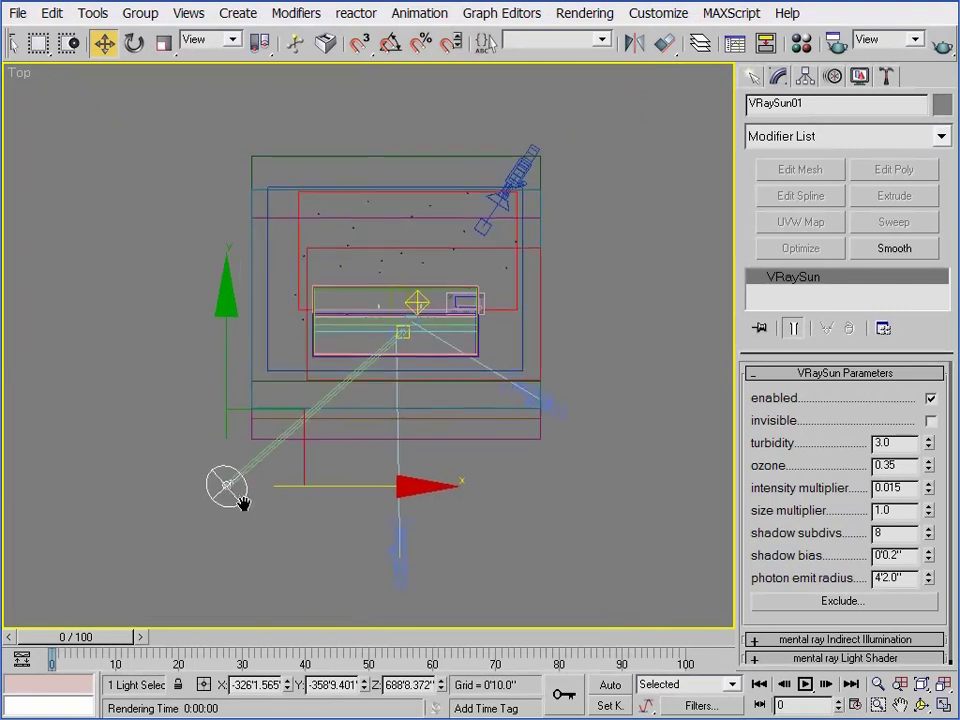
middle_drag(270, 482, 242, 563)
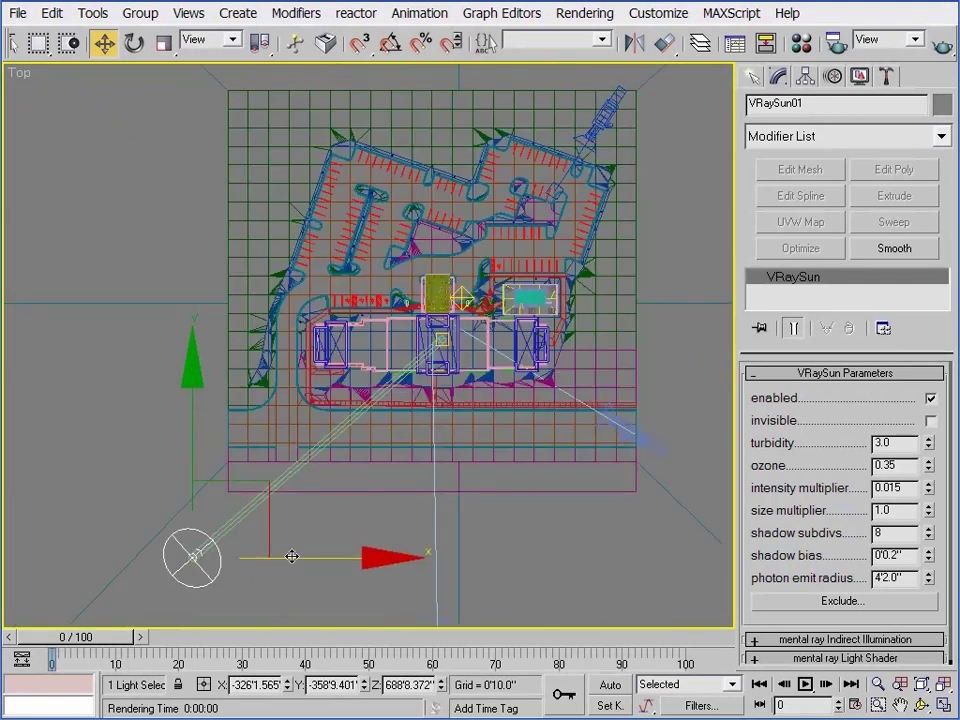
drag(296, 554, 303, 556)
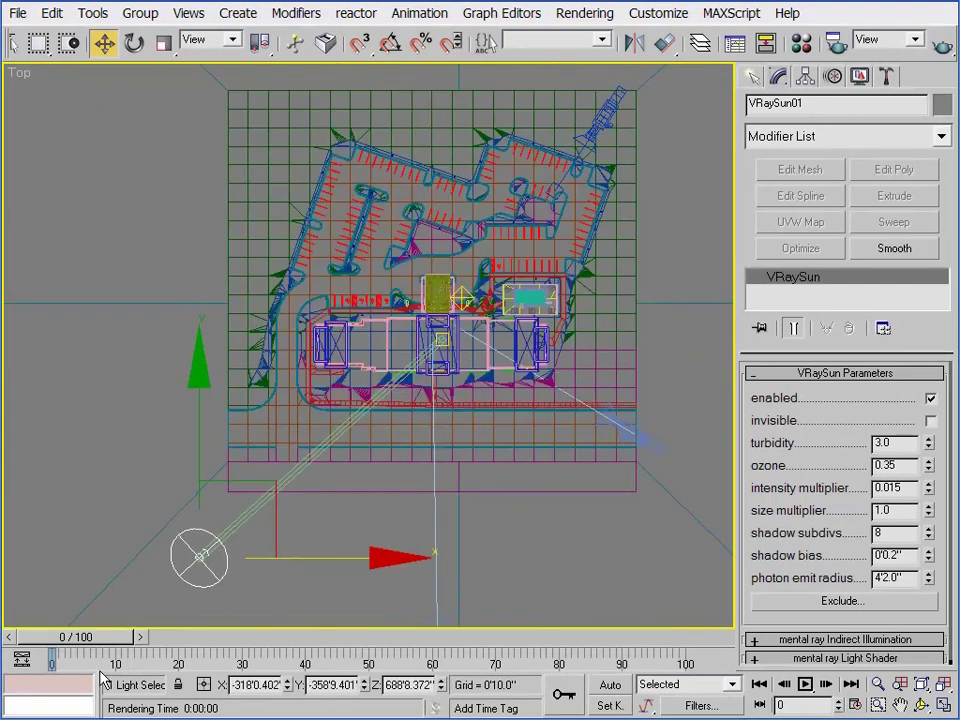
Step: Switch the viewport back to the Camera02 (1024-600) view
key(c)
click(404, 206)
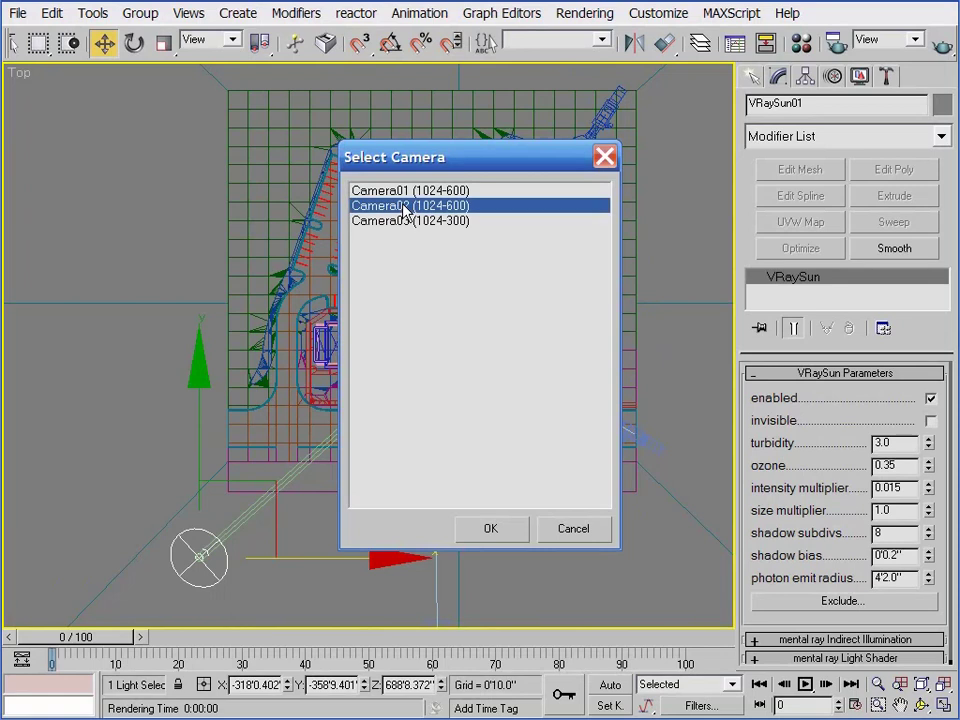
double_click(404, 206)
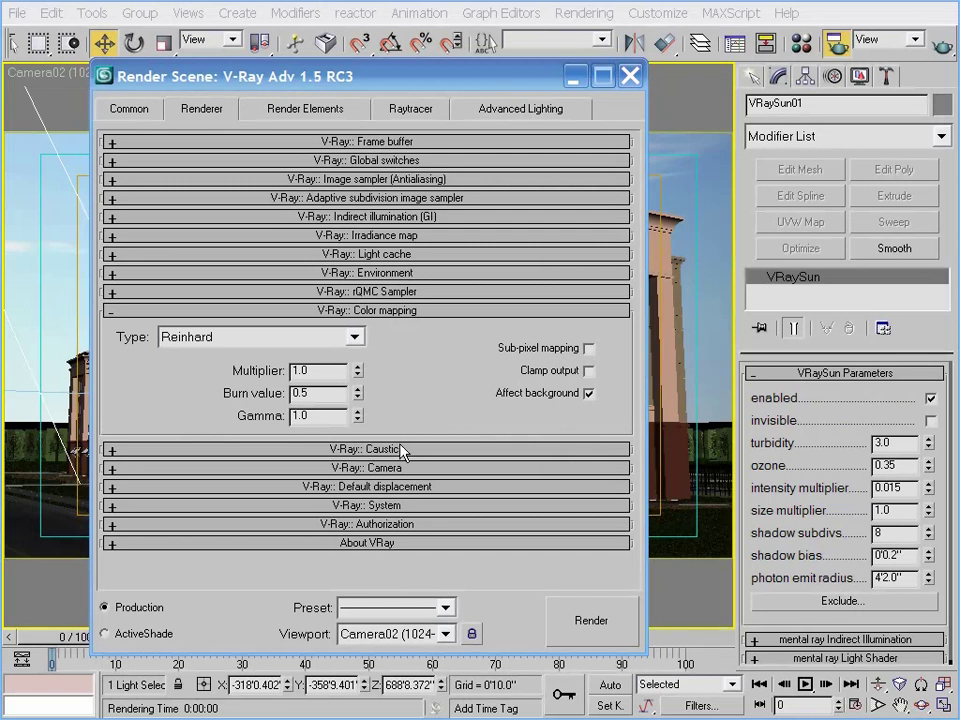
Step: Save, and change the V-Ray color mapping type to Exponential with a bright multiplier of 1.0
key(ctrl+s)
click(275, 337)
click(280, 371)
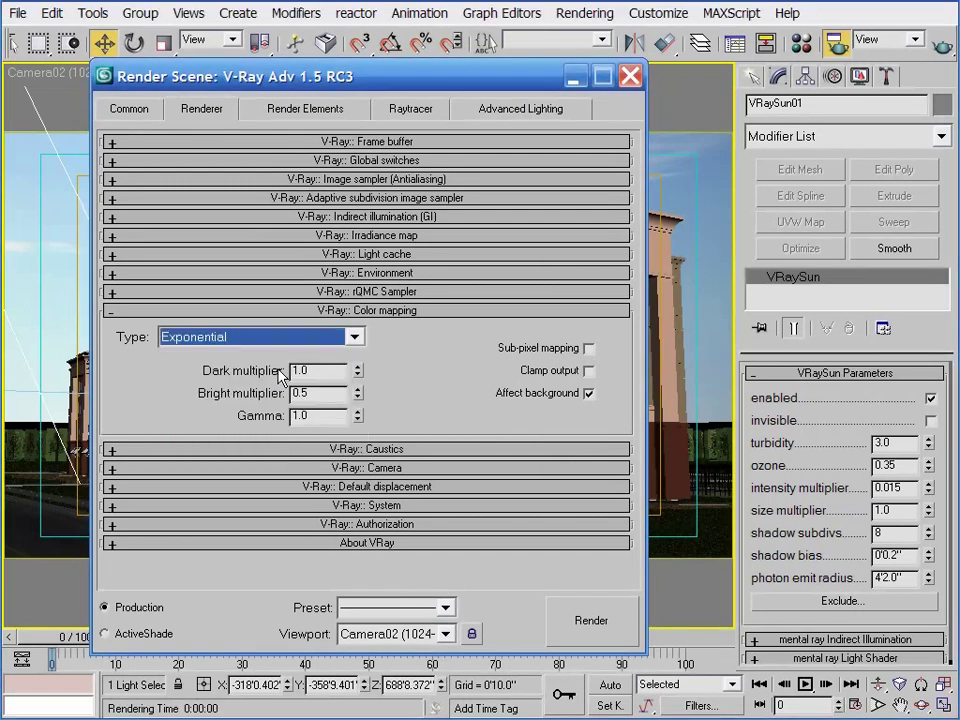
key(Tab)
key(Tab)
text(1.0)
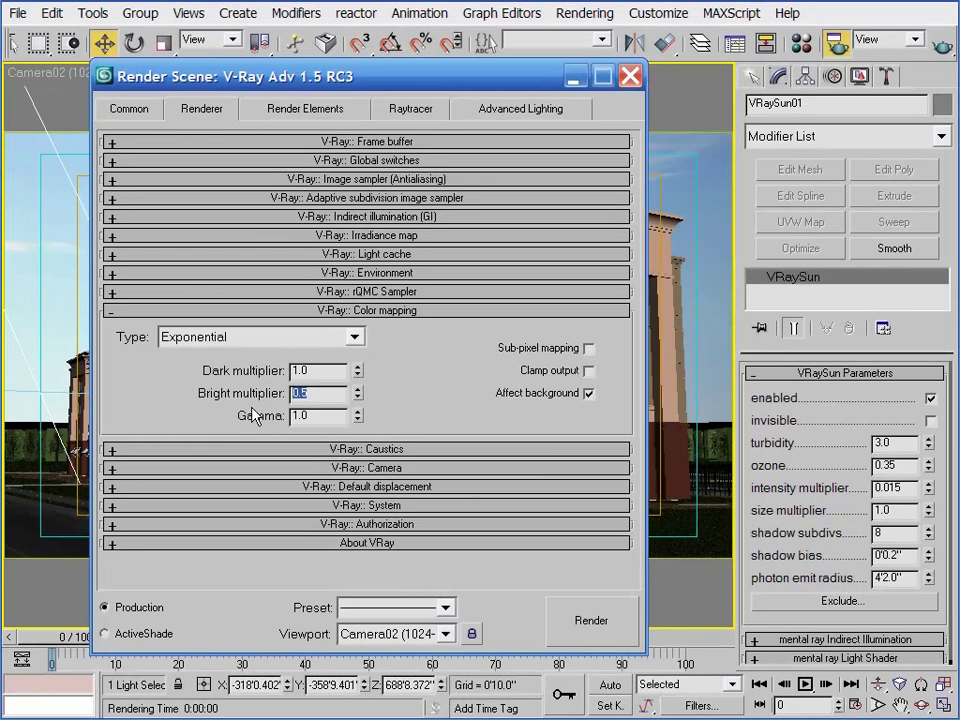
key(Return)
double_click(323, 371)
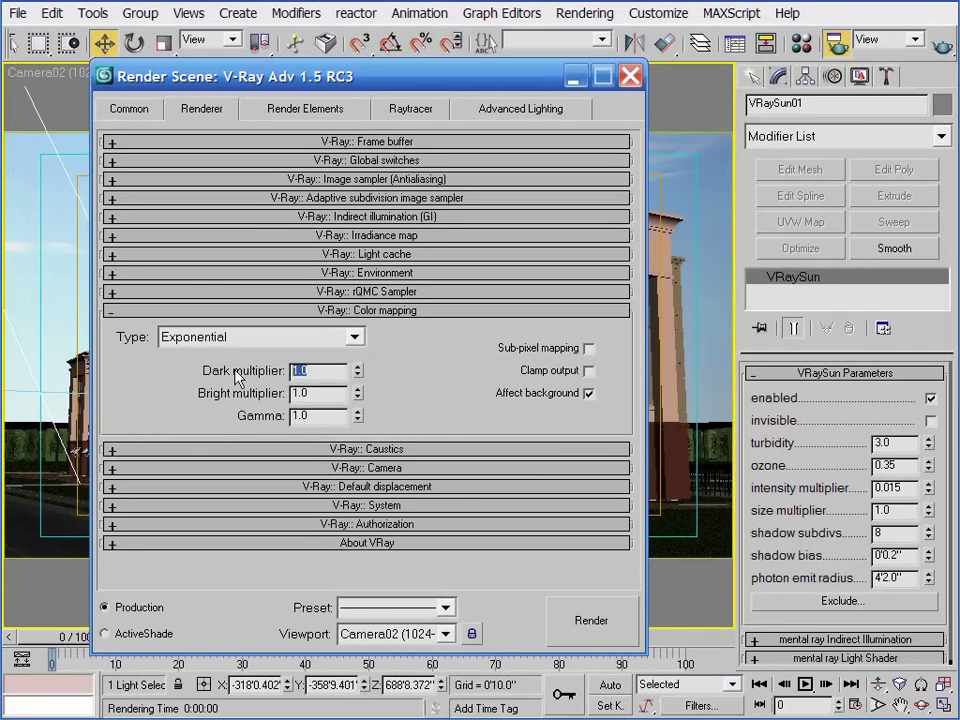
click(420, 377)
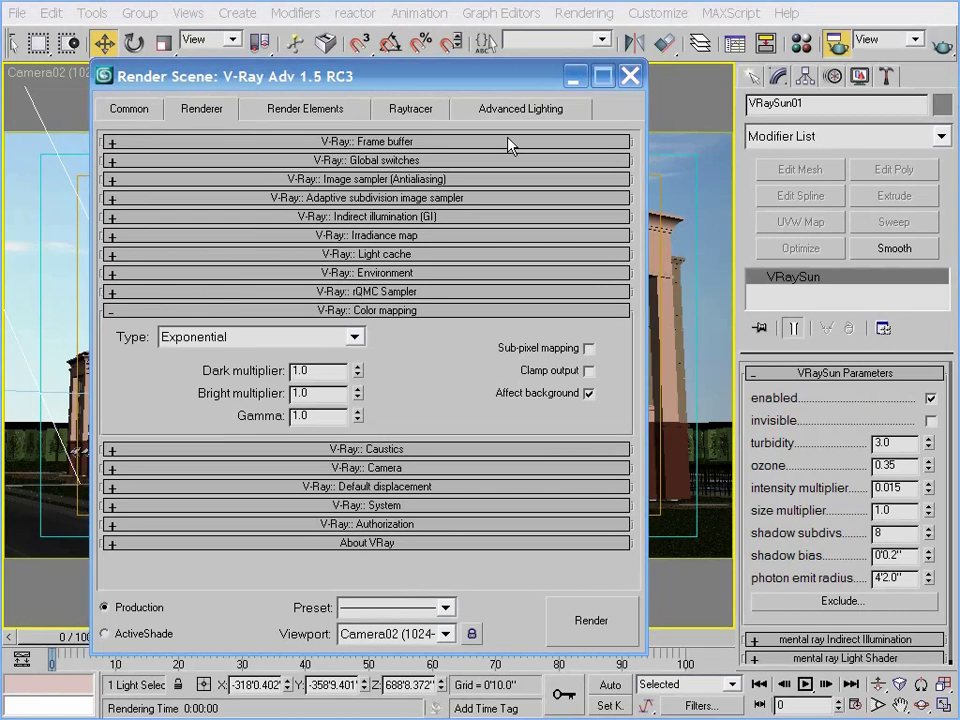
Step: Change the render type to Region and frame the render region over the upper wall corner between the two front facades
click(576, 78)
click(914, 39)
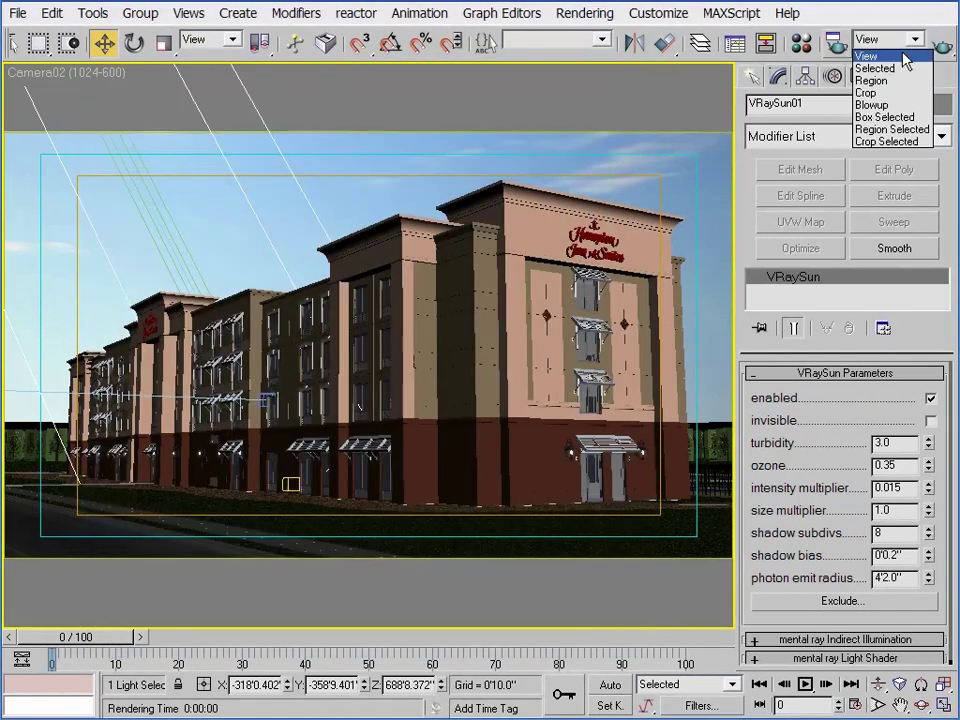
click(875, 81)
click(943, 47)
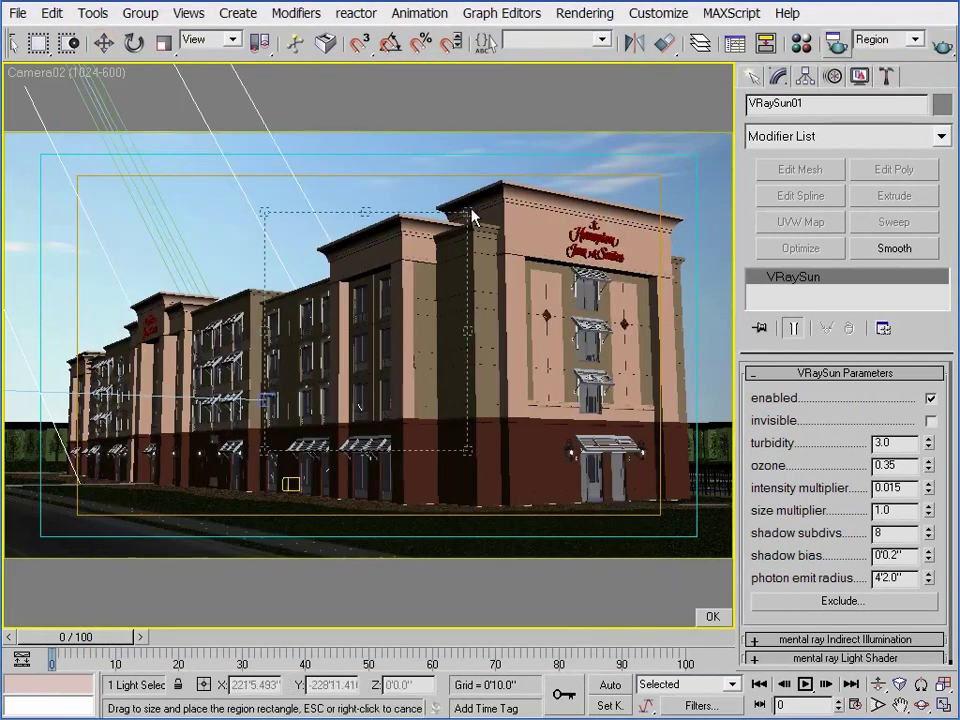
drag(463, 211, 362, 327)
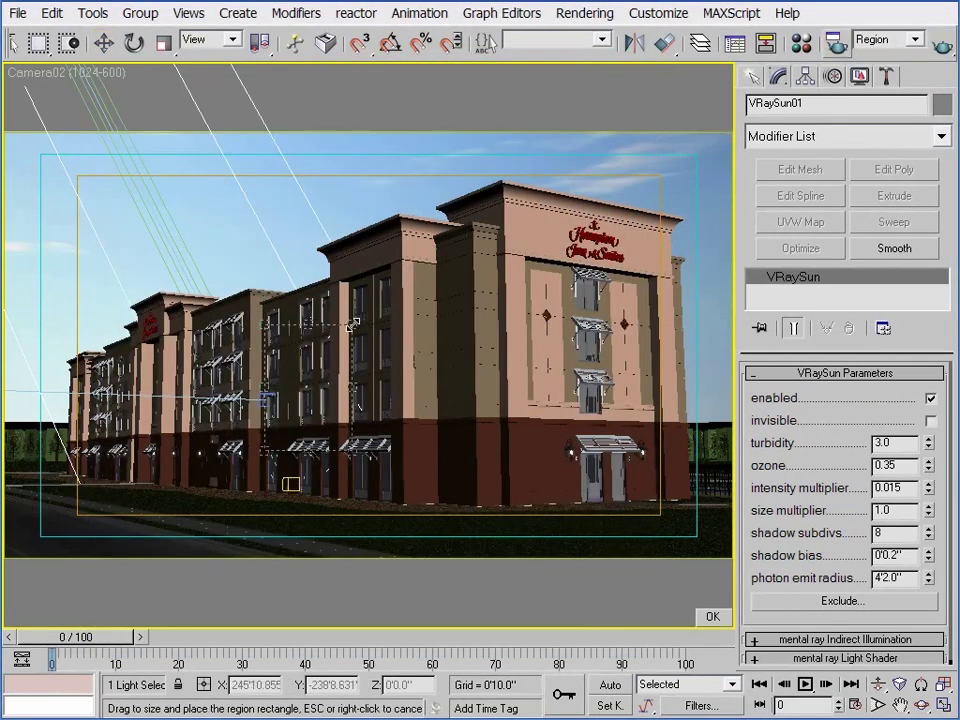
drag(319, 381, 452, 305)
drag(502, 380, 524, 390)
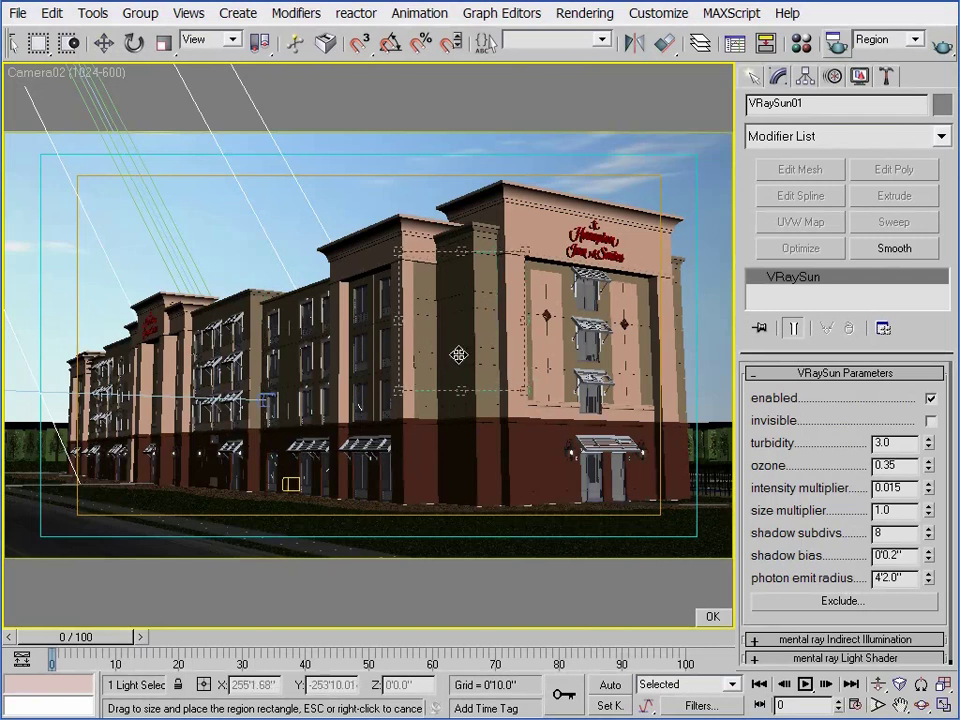
Step: Disable Displacement and Glossy effects in the V-Ray Global switches
key(F10)
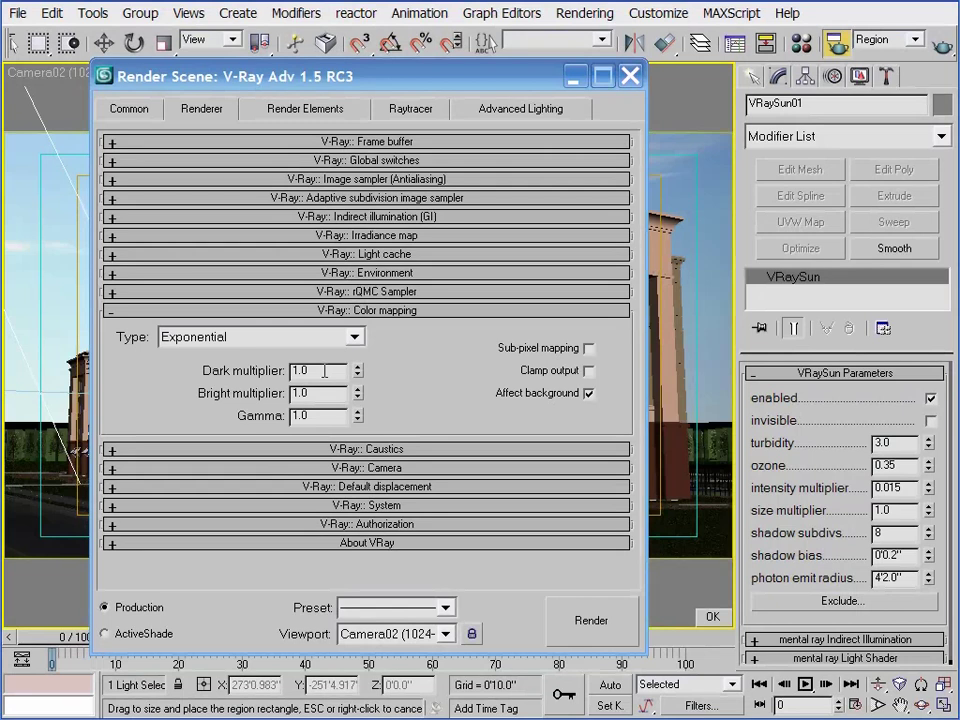
double_click(324, 371)
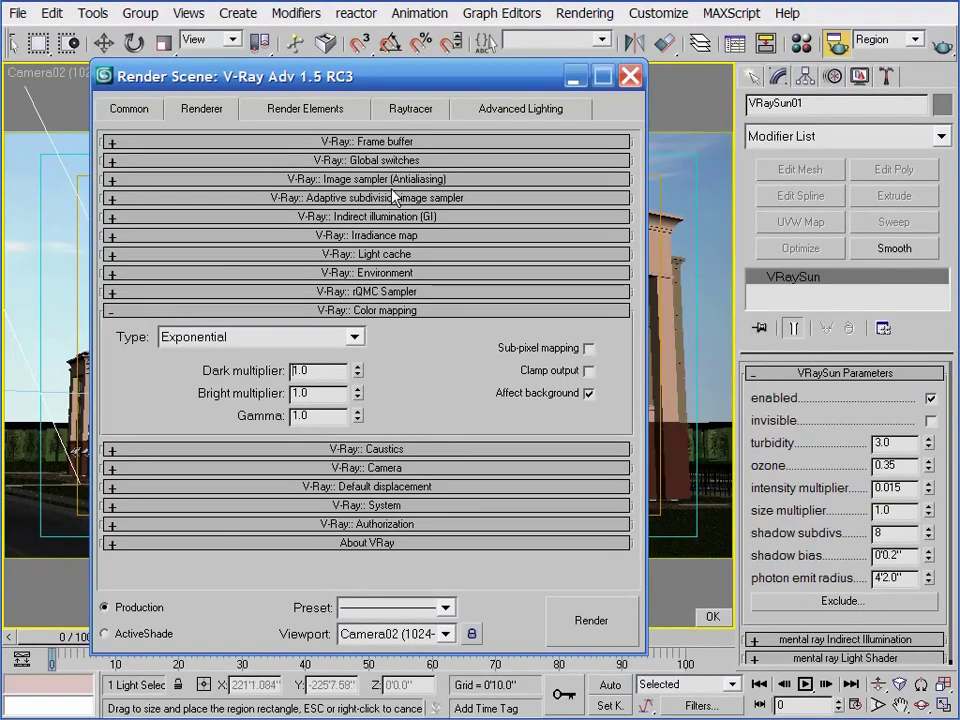
click(367, 162)
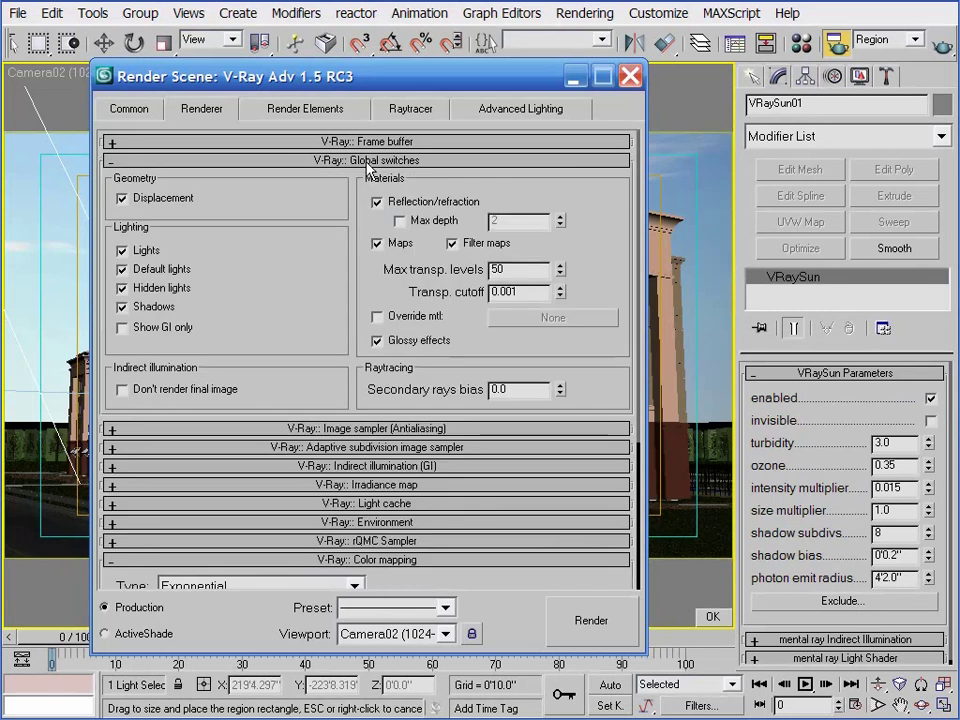
click(170, 205)
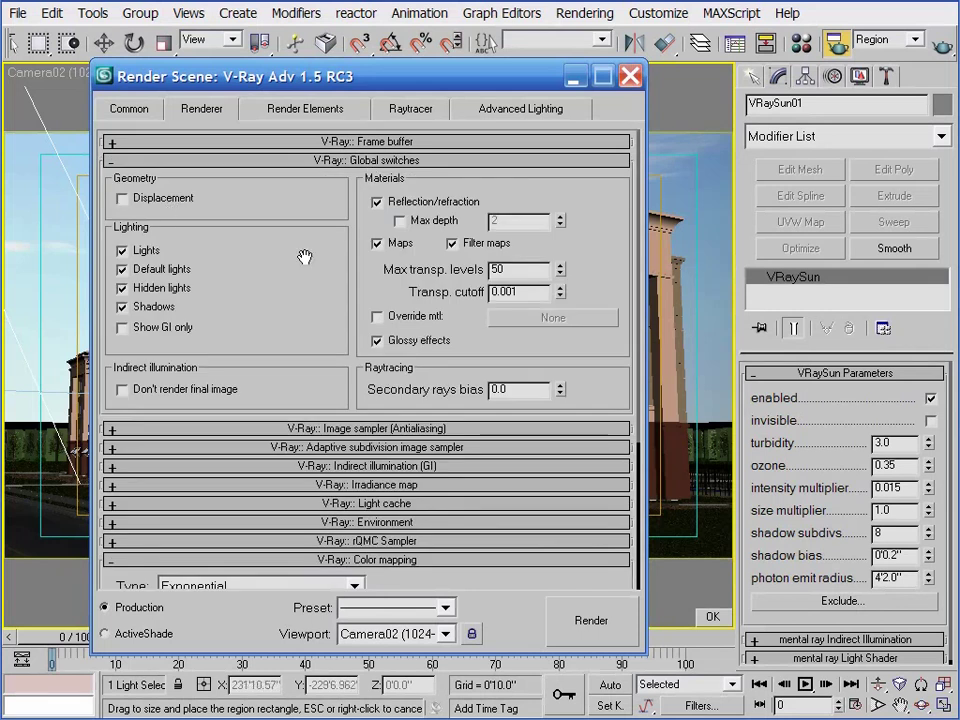
click(377, 341)
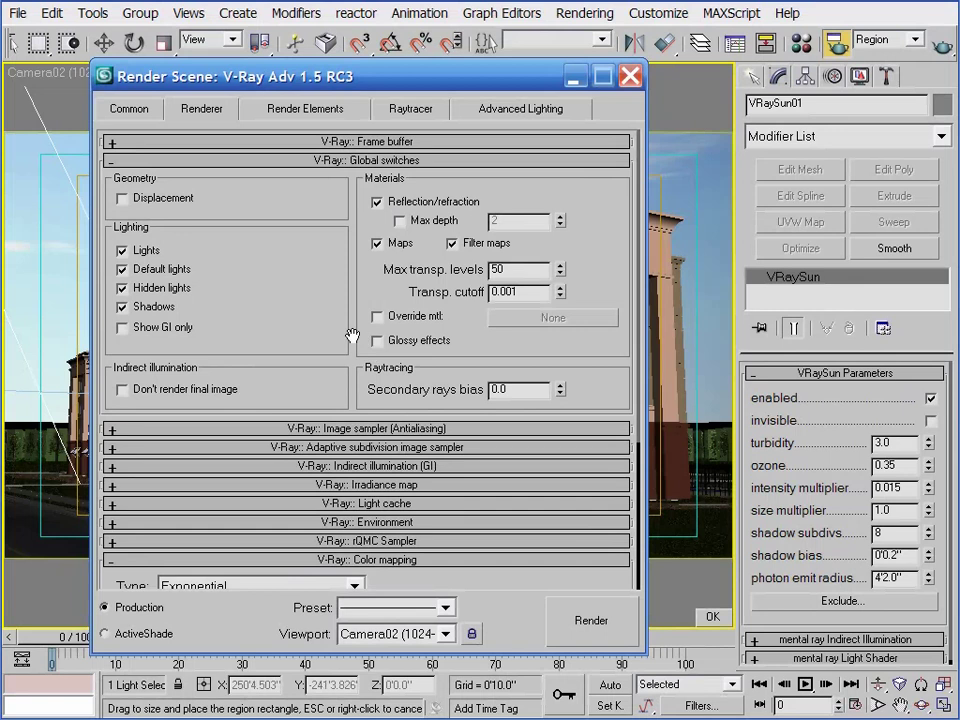
click(160, 198)
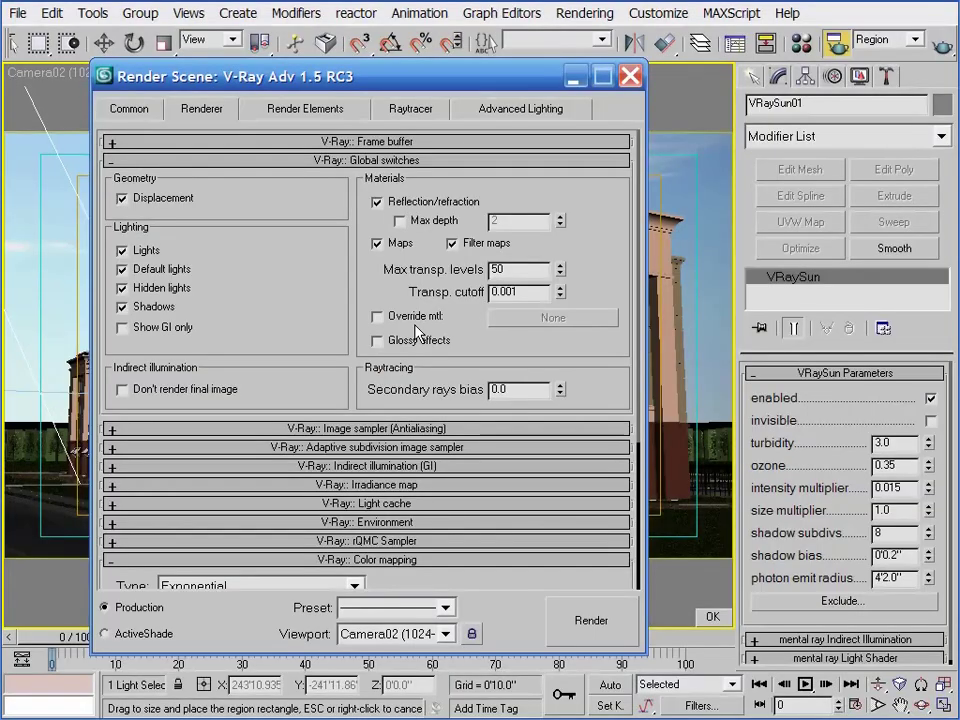
click(180, 203)
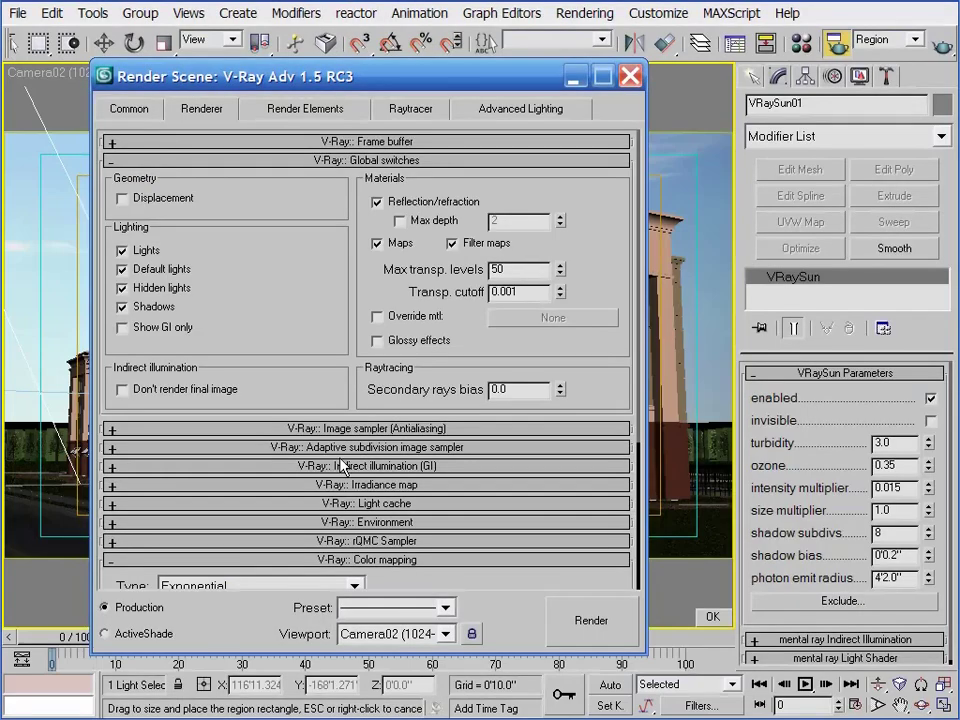
Step: Try a dark multiplier of 1.5 for the Exponential color mapping
scroll(456, 401, down, 5)
click(358, 410)
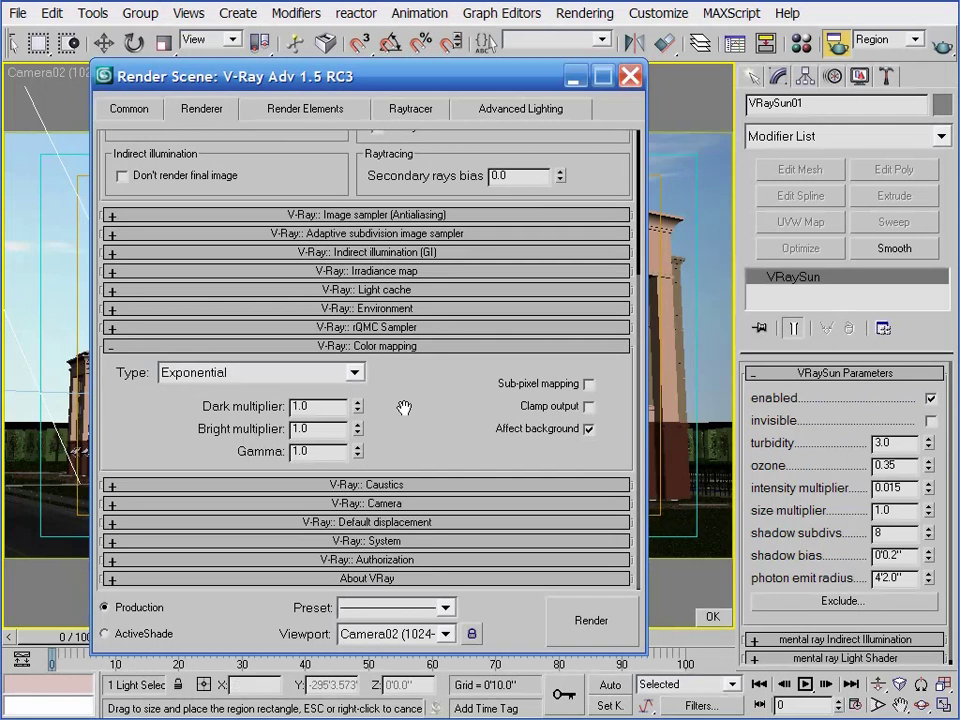
text(1.5)
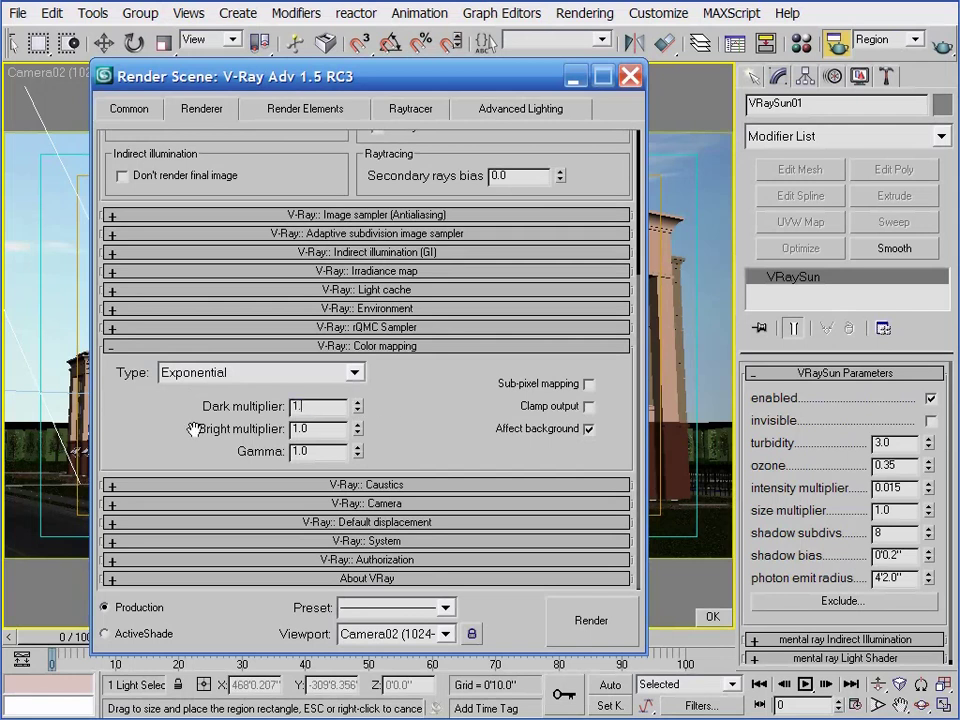
key(Return)
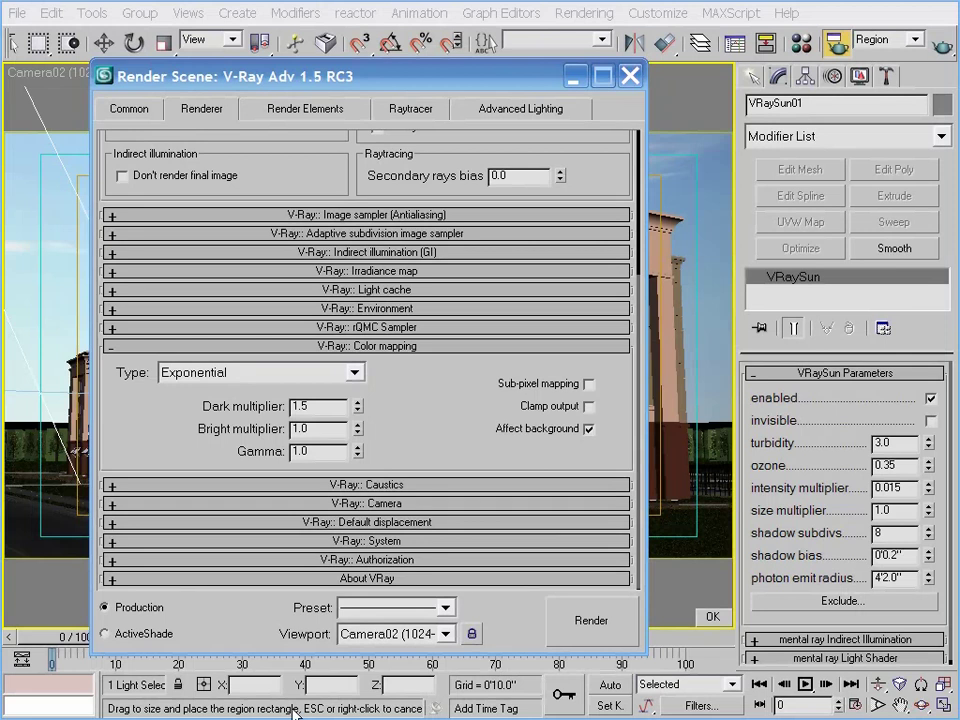
Step: Set the dark multiplier of the Exponential color mapping to 2.0
double_click(327, 406)
text(2)
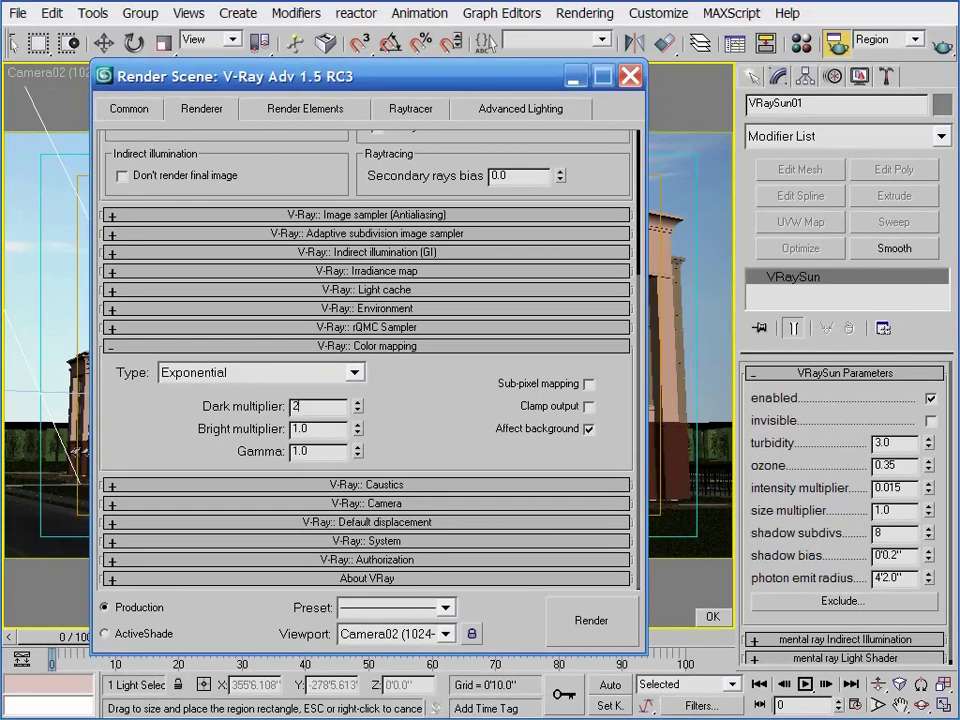
key(Return)
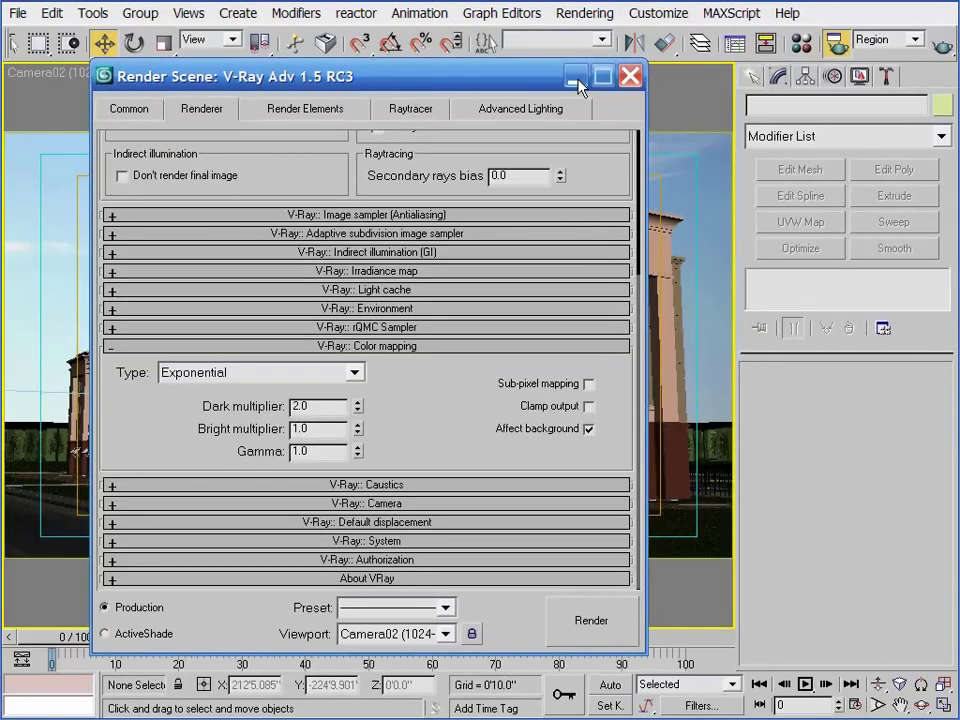
Step: Leave the render settings and select the VRaySun01 light by name to show its parameters
key(Escape)
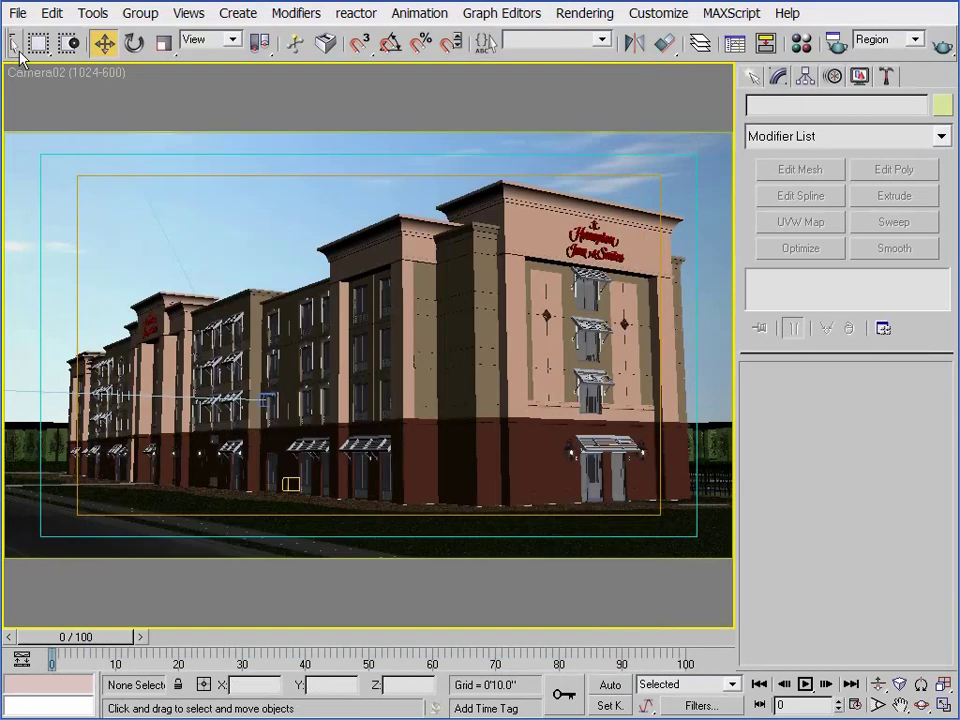
click(14, 44)
scroll(380, 480, down, 8)
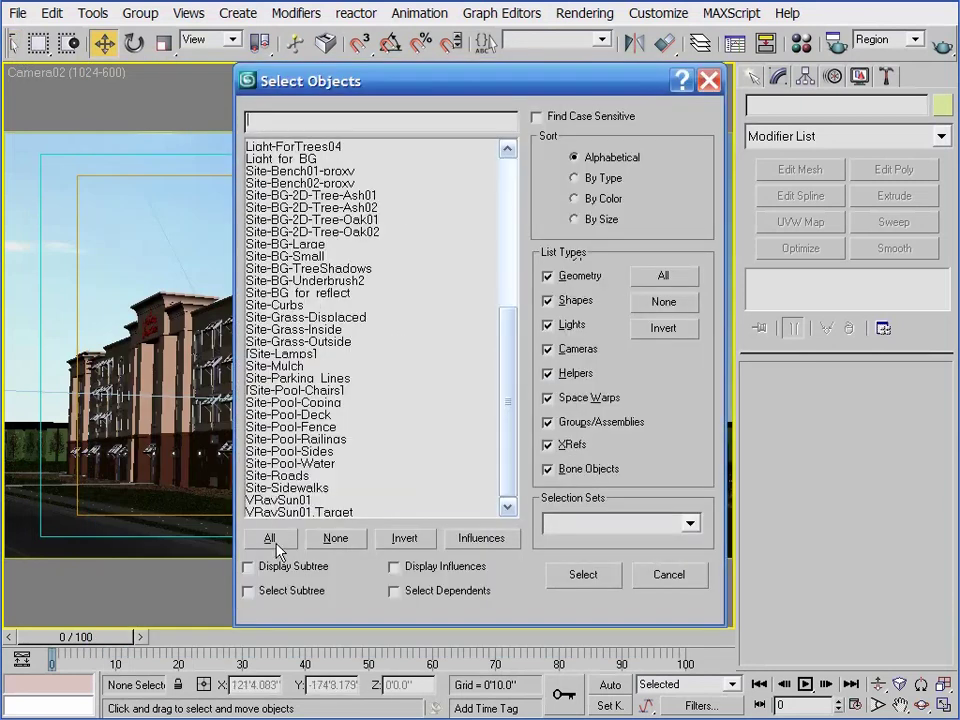
double_click(287, 499)
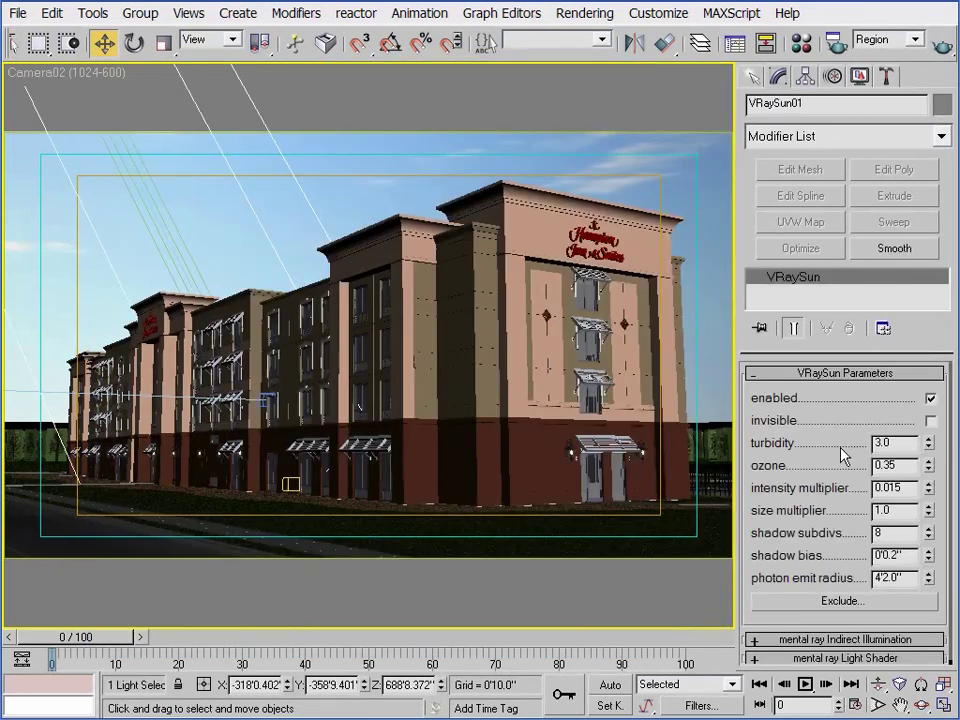
scroll(846, 454, down, 1)
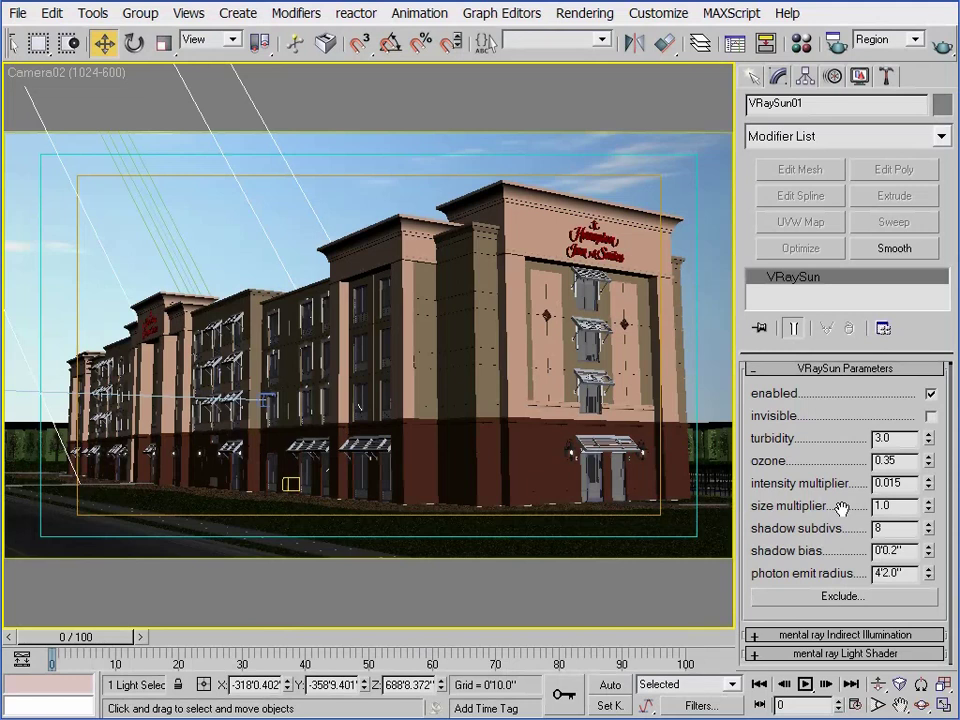
Step: Exclude all nine Site-BG objects, from Site-BG-2D-Tree-Ash01 to Site-BG_for_reflect, from both illumination and shadow casting of VRaySun01
click(845, 597)
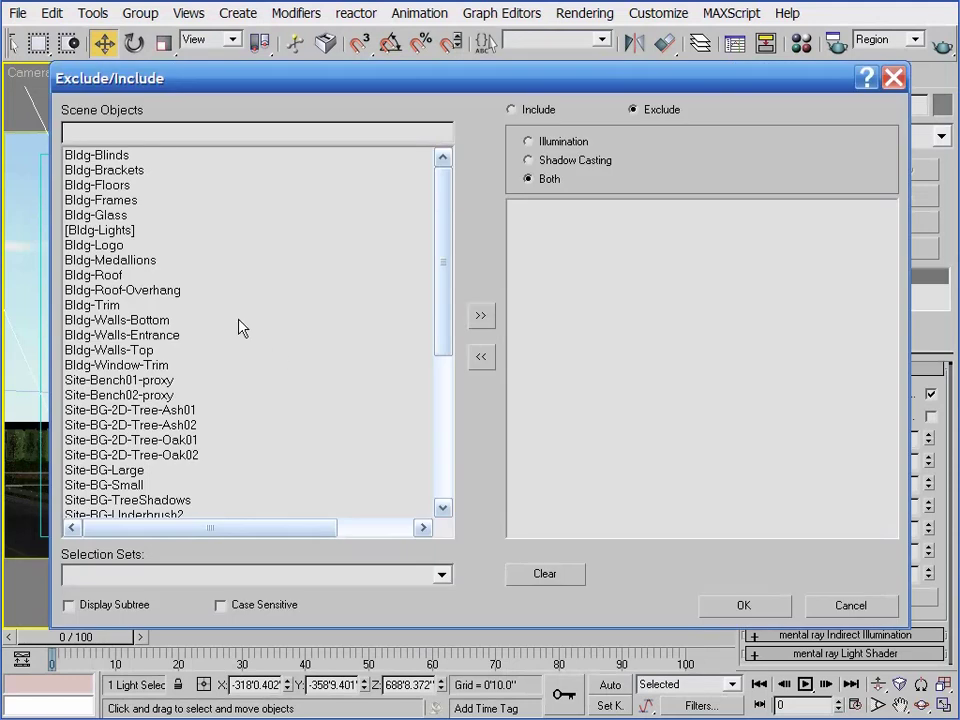
drag(446, 315, 448, 347)
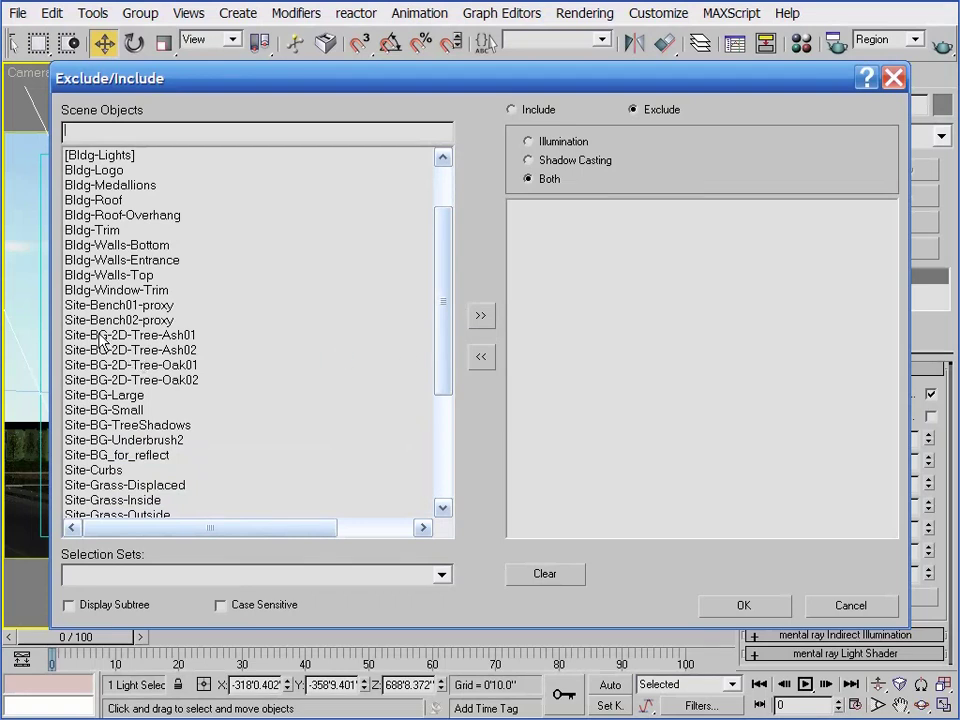
click(210, 336)
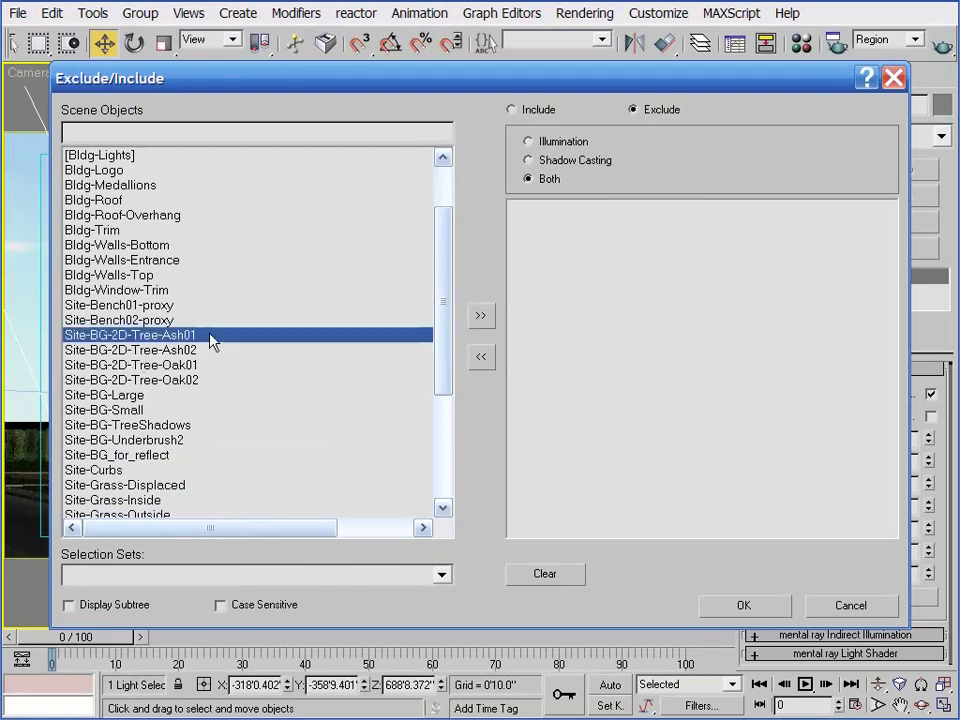
drag(210, 341, 155, 458)
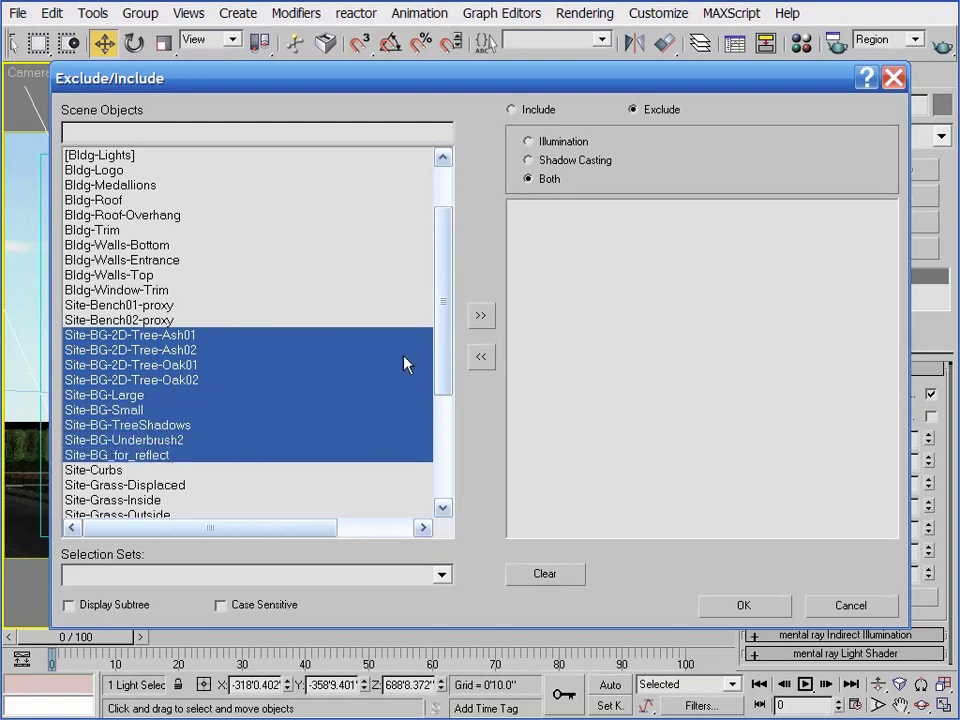
click(481, 318)
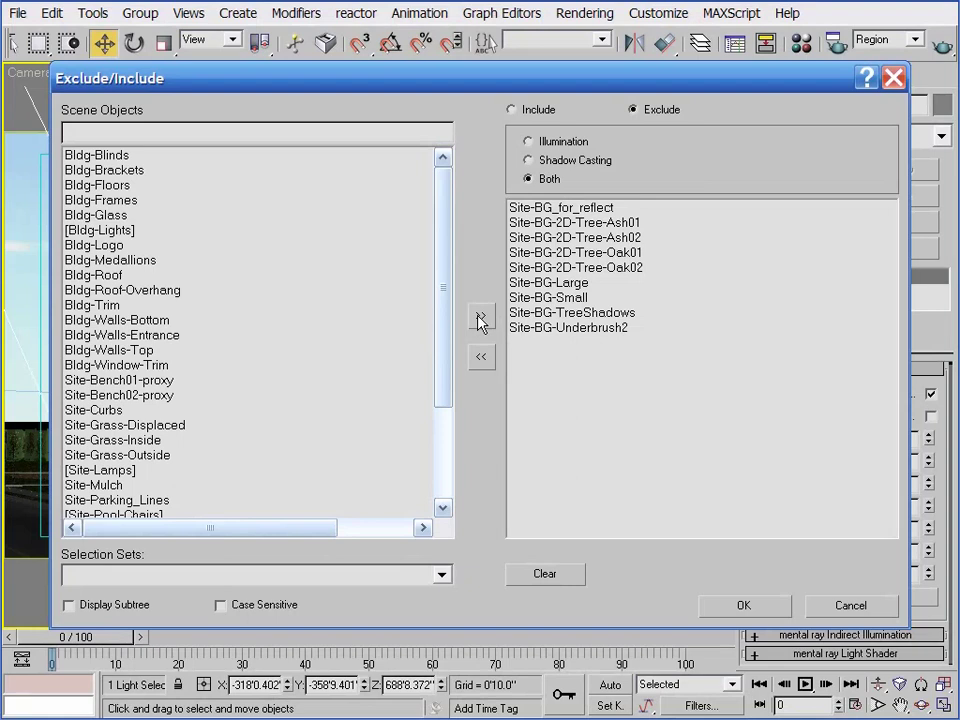
click(742, 605)
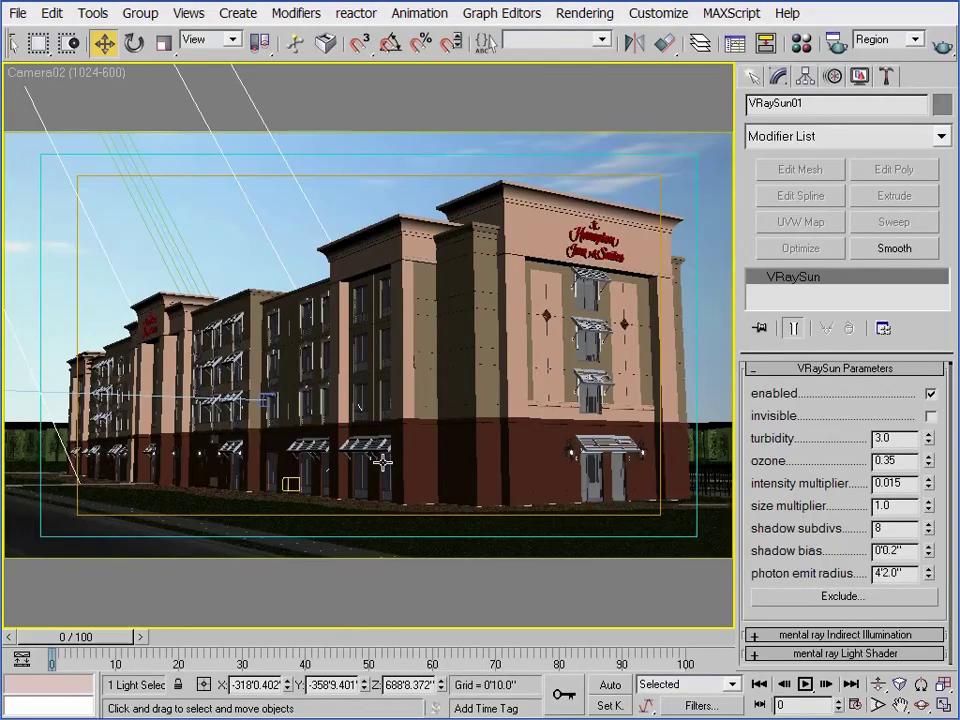
Step: Select the Light_for_BG omni light by name and open its intensity multiplier for editing
click(14, 42)
drag(510, 369, 525, 332)
double_click(293, 270)
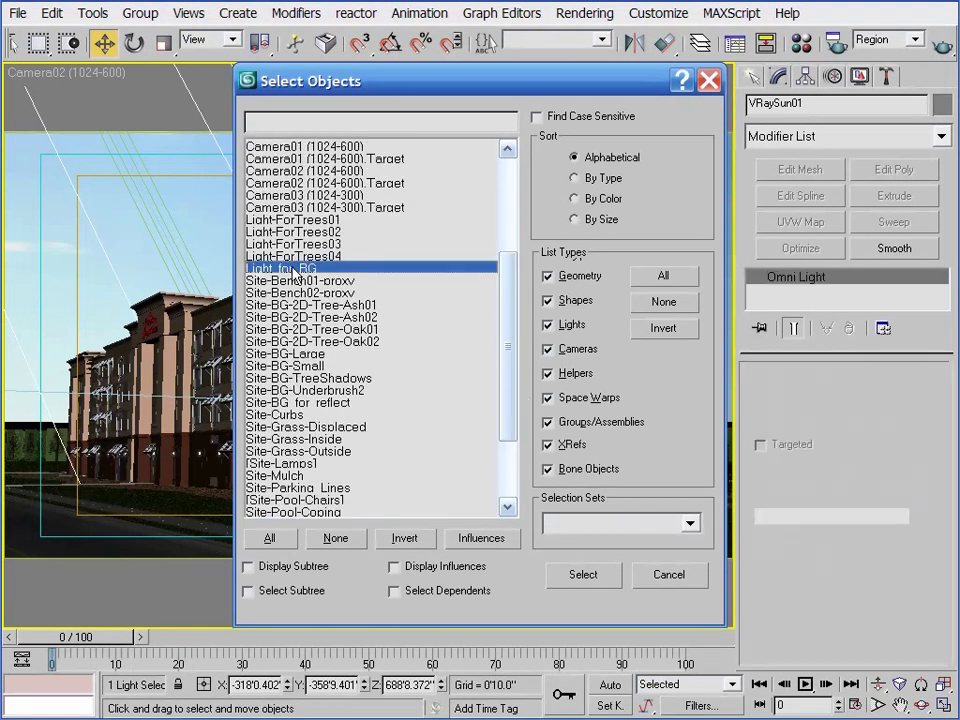
scroll(870, 441, down, 2)
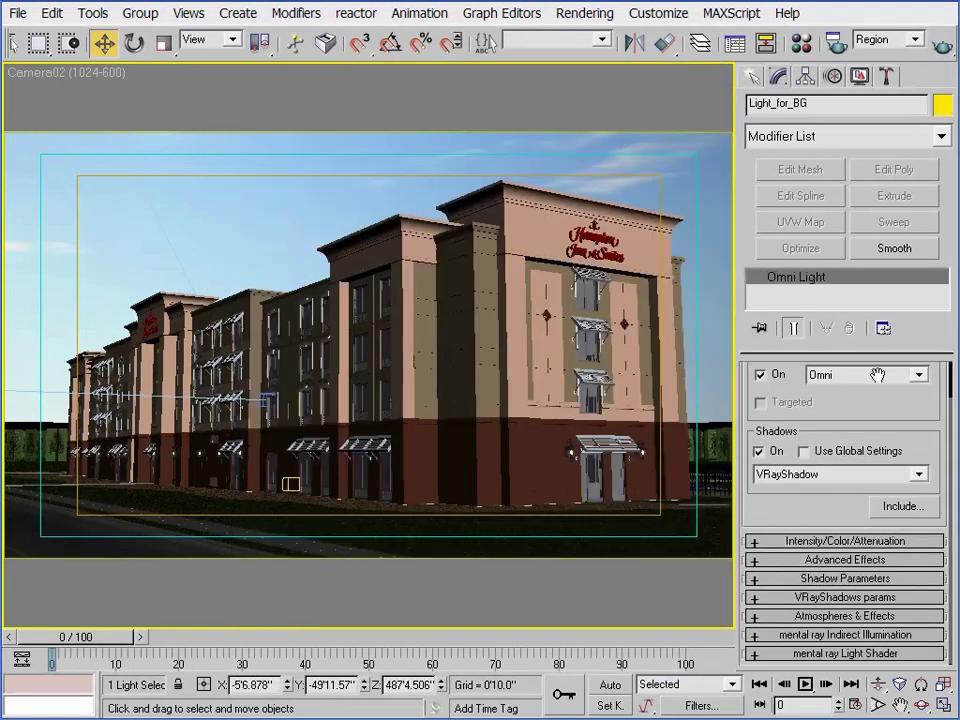
click(862, 540)
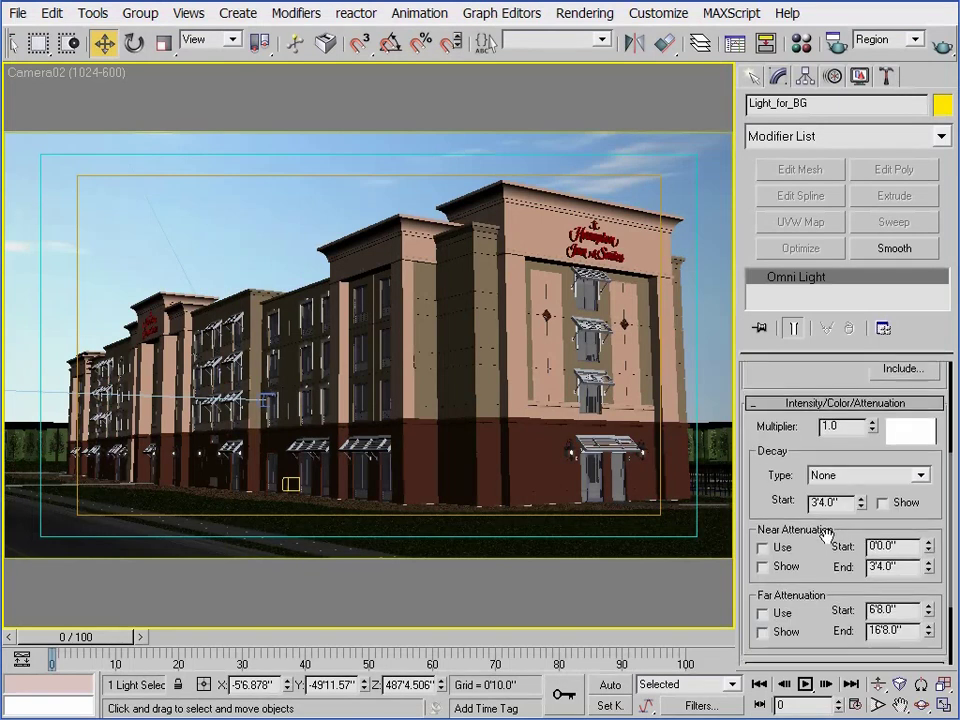
scroll(840, 432, down, 1)
double_click(840, 405)
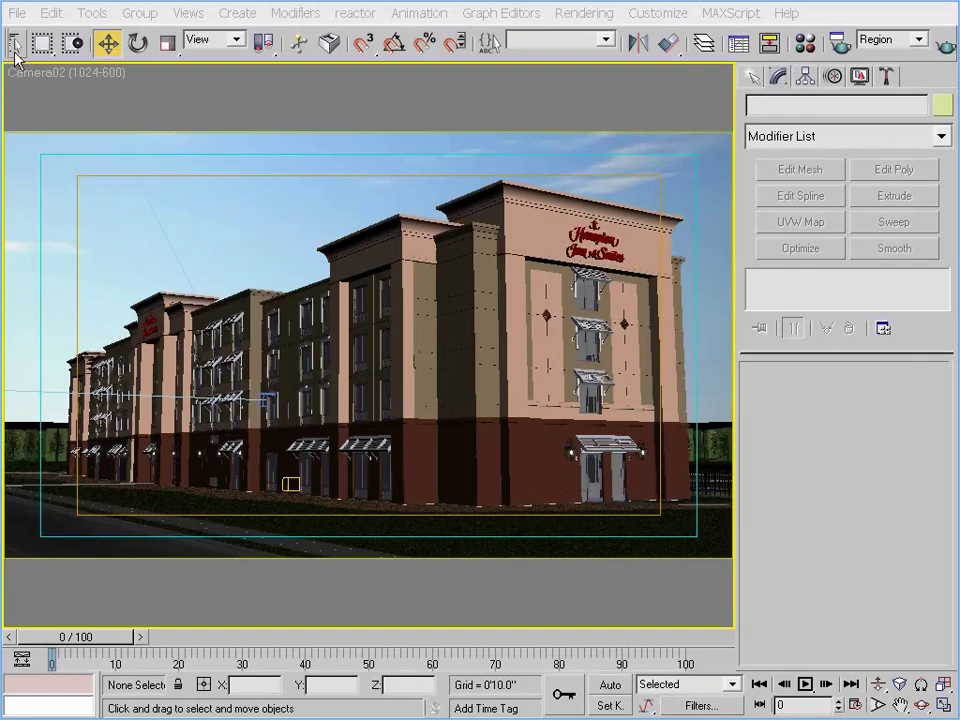
Step: Select the Light-ForTrees01 light by name and review the objects in its include list without changing them
key(h)
scroll(480, 290, down, 1)
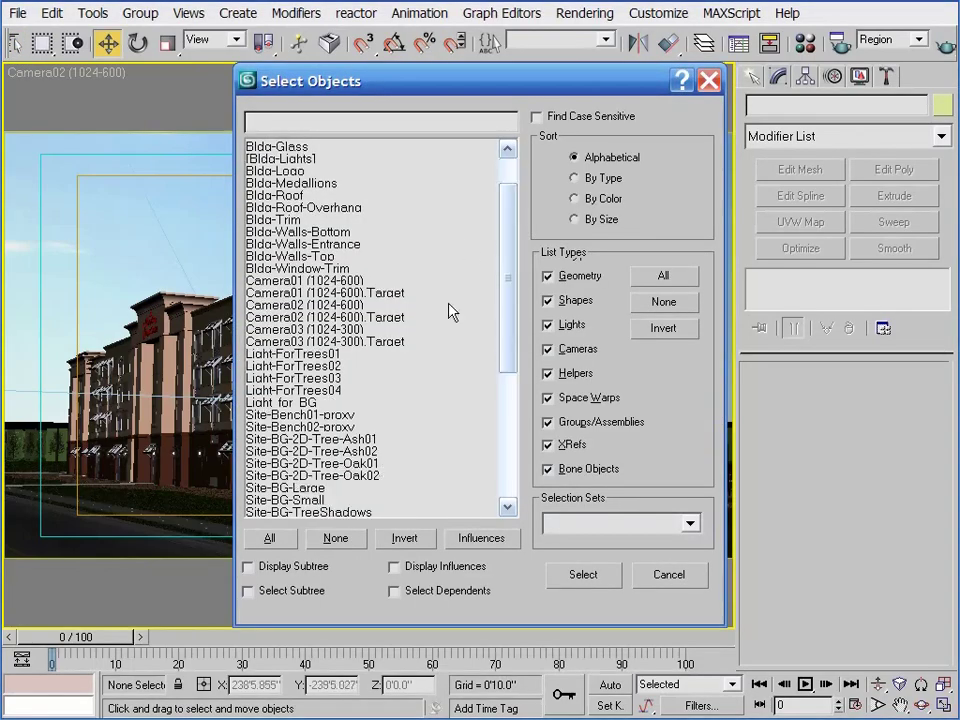
click(333, 355)
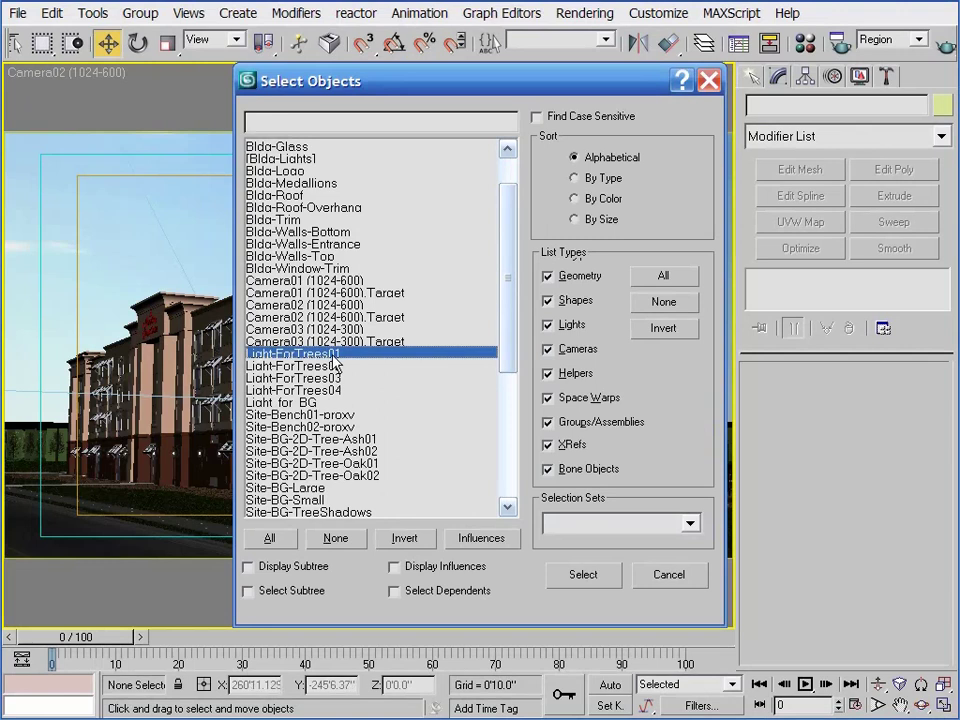
click(598, 576)
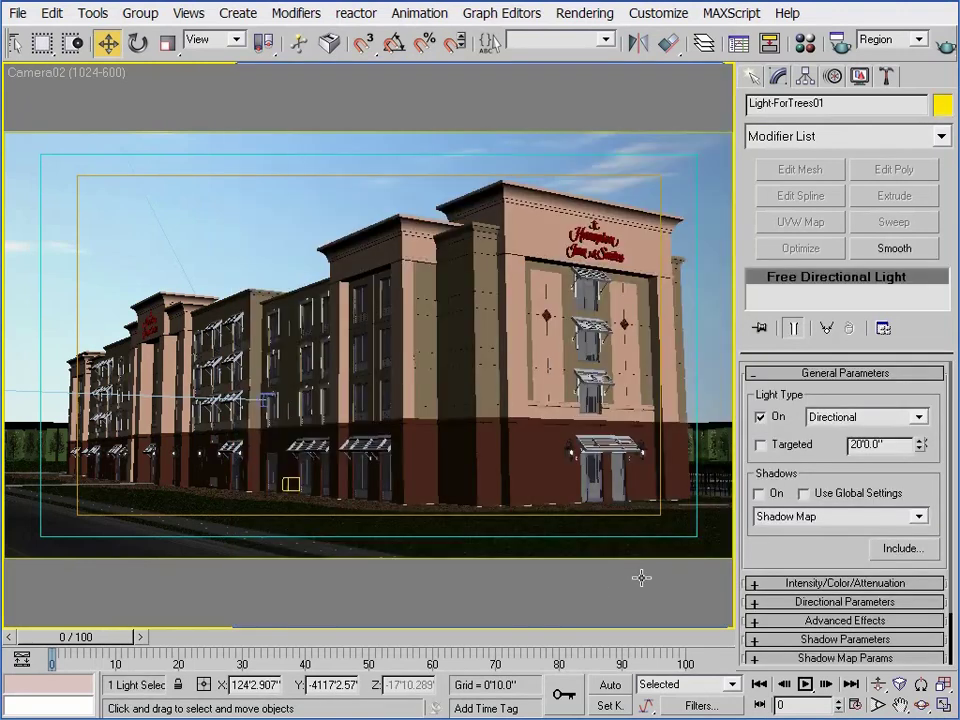
scroll(793, 563, down, 1)
click(890, 506)
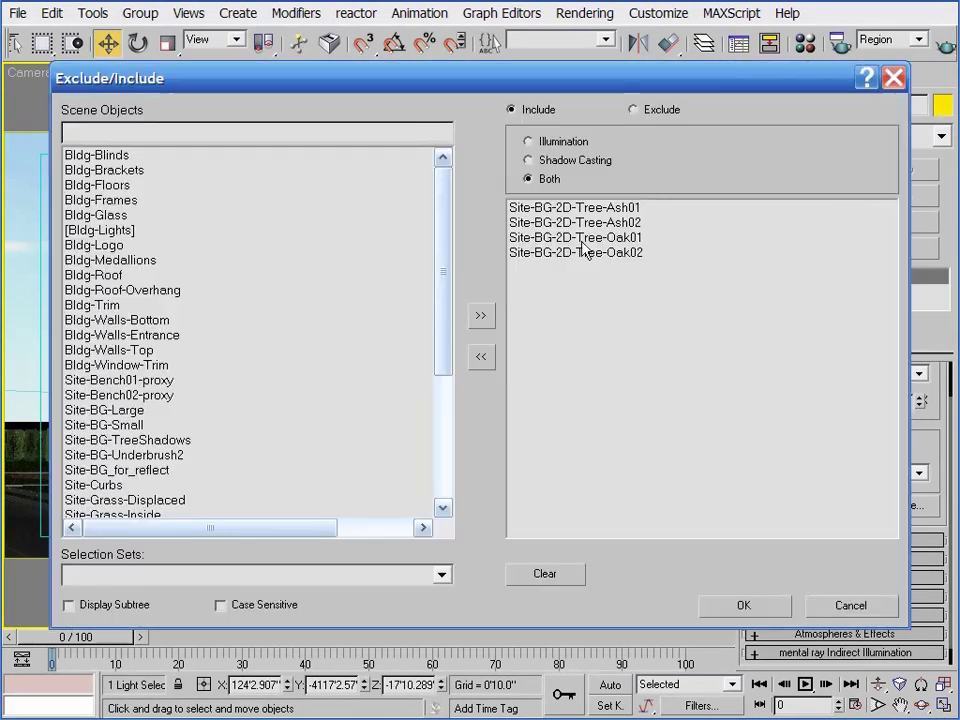
click(586, 208)
drag(586, 208, 583, 253)
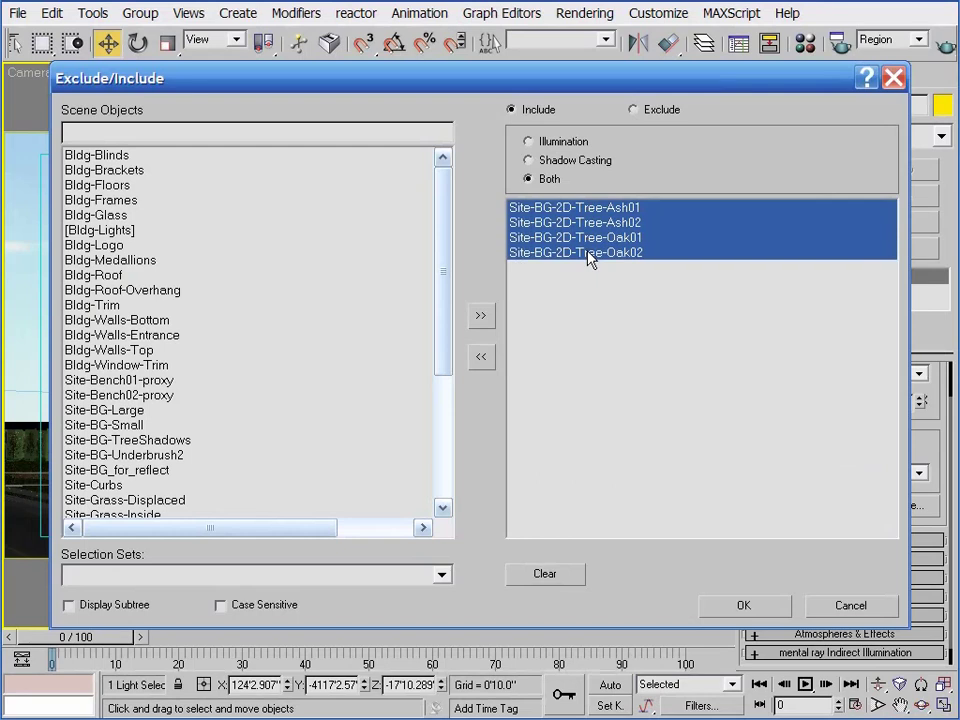
click(849, 606)
Step: Set the intensity multiplier of the Light-ForTrees01 directional light to 0.5
scroll(830, 560, down, 1)
click(840, 518)
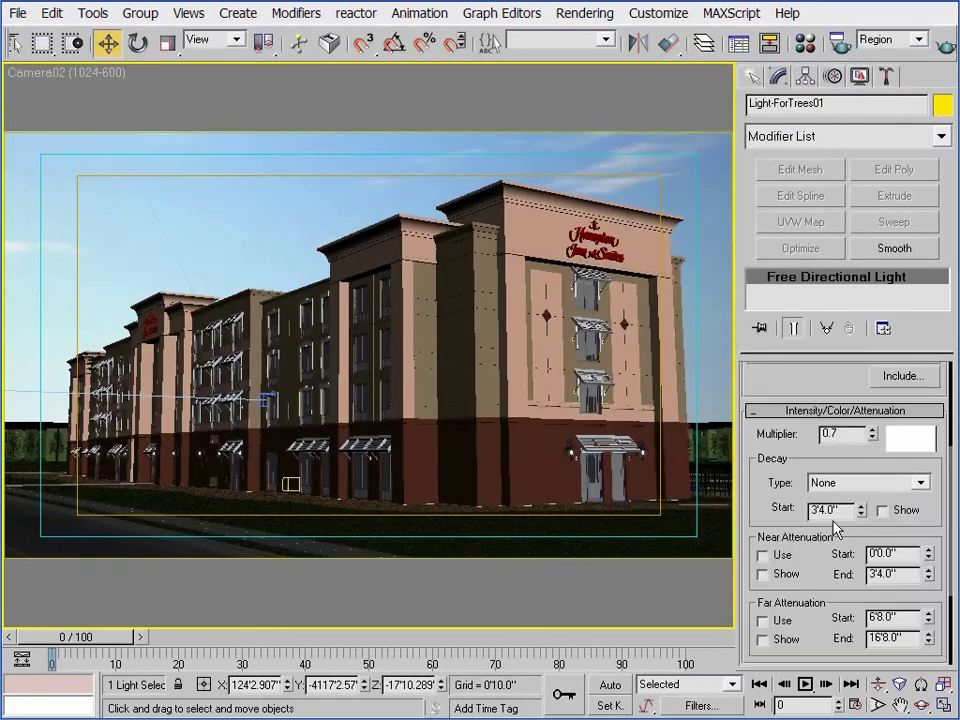
click(844, 436)
key(BackSpace)
text(5)
key(Return)
Step: Select the Bldg-Roof object by name and set its Generate GI value to 0.7 in the V-Ray object properties
click(16, 44)
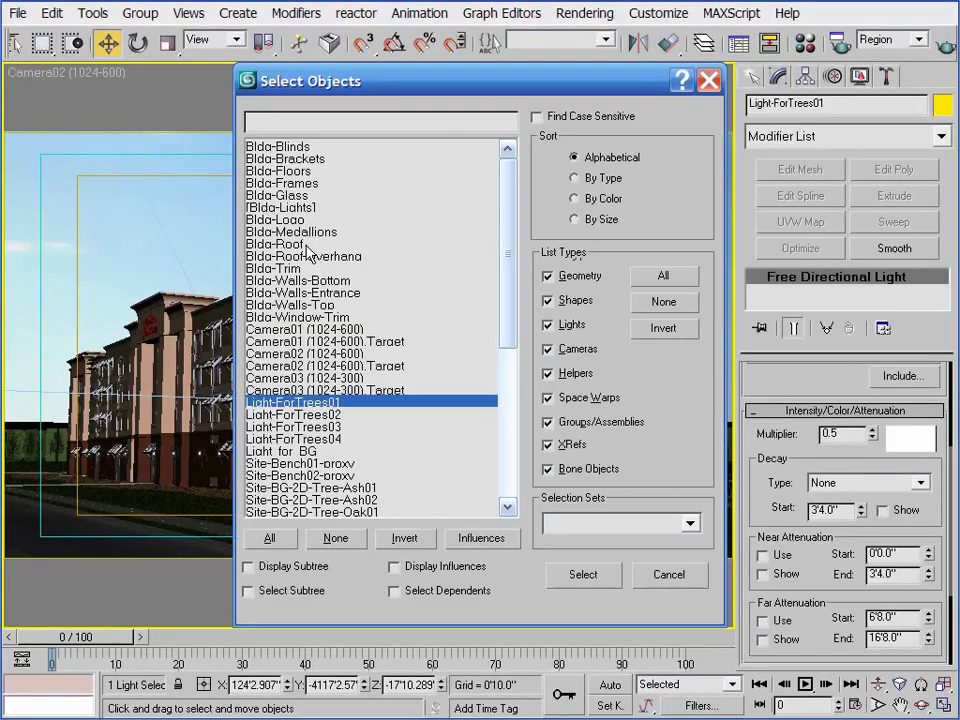
click(272, 243)
click(598, 582)
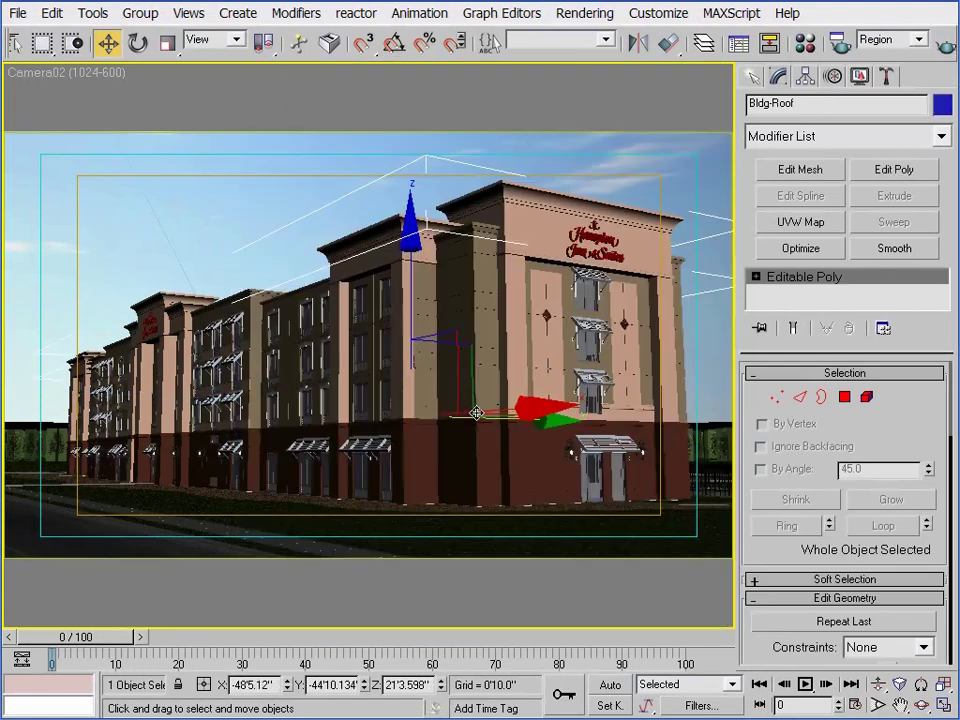
right_click(467, 390)
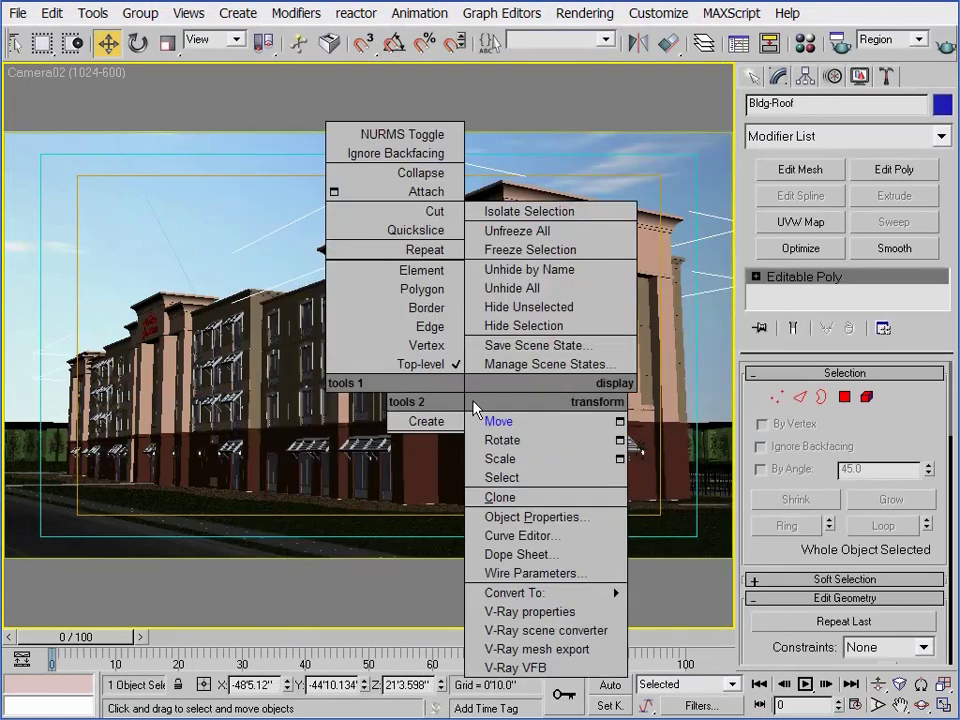
mouse_move(520, 589)
click(700, 609)
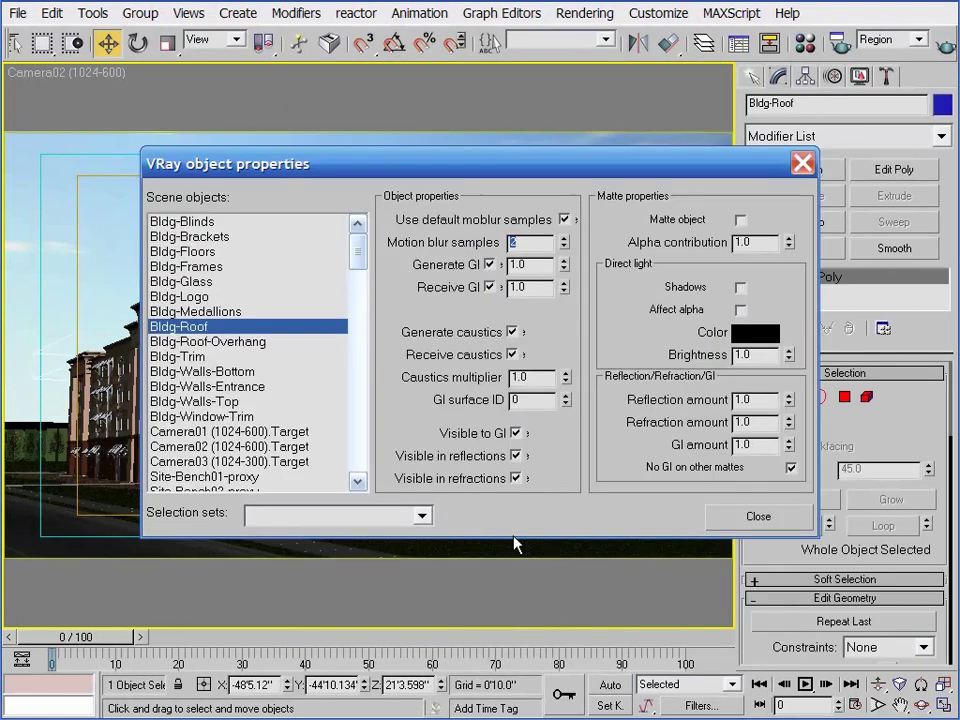
double_click(540, 268)
text(.7)
key(Return)
click(745, 515)
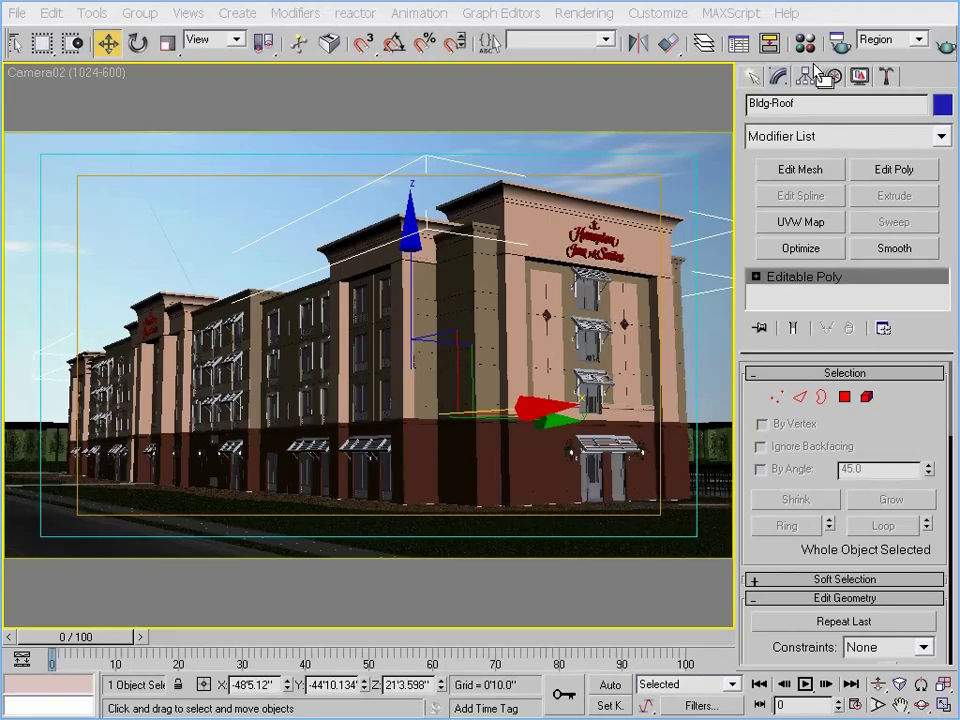
Step: Change the Bldg-Roof material to a VRayOverrideMtl, keeping the old material as sub-material
click(805, 42)
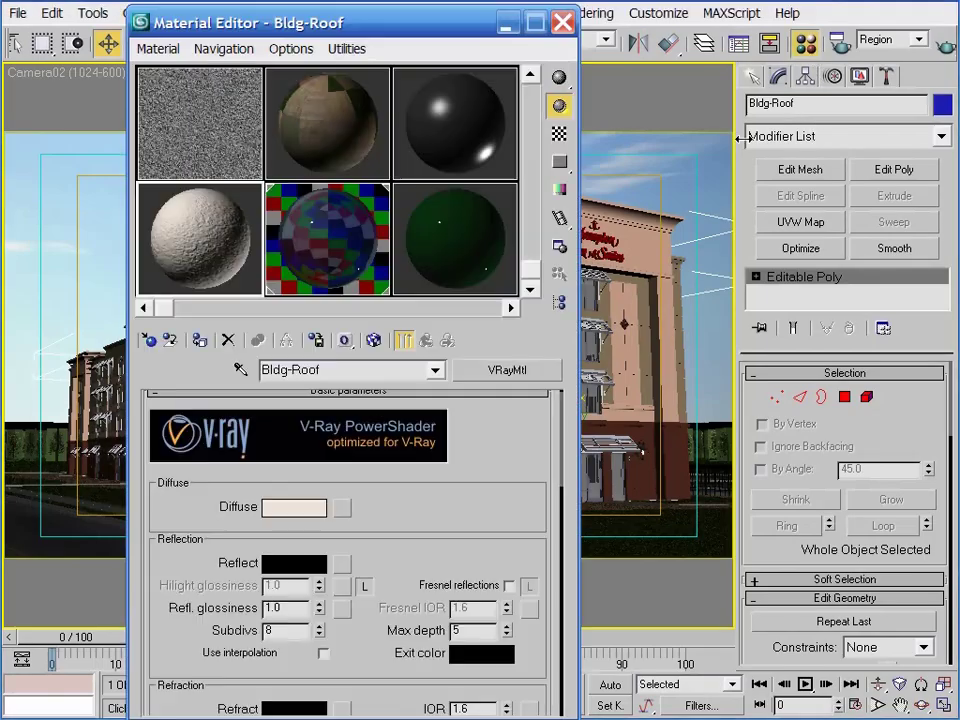
click(506, 374)
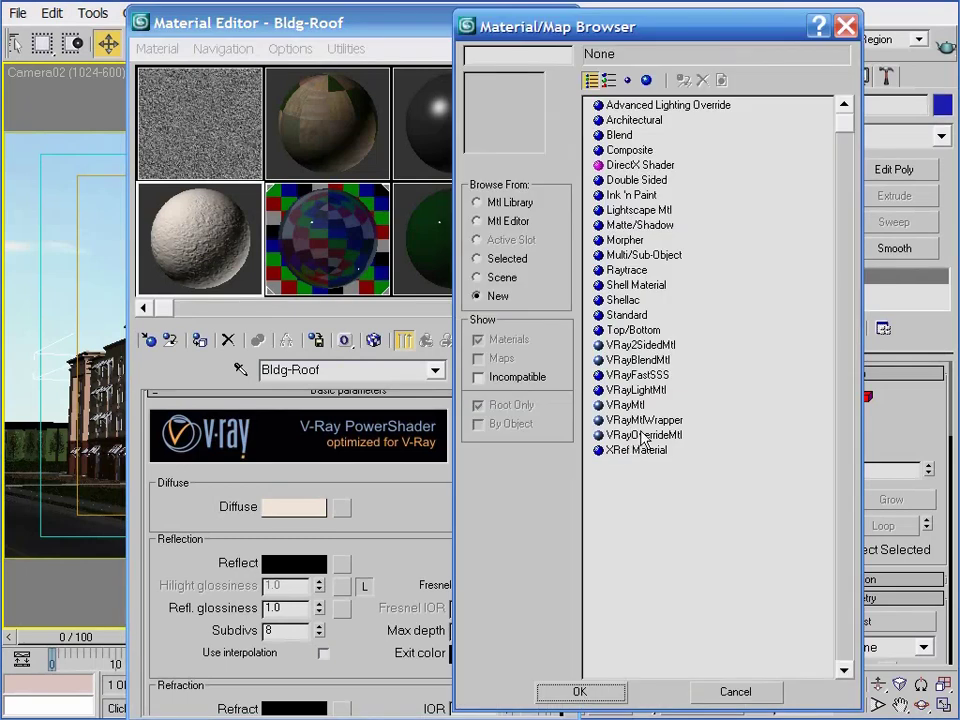
double_click(622, 436)
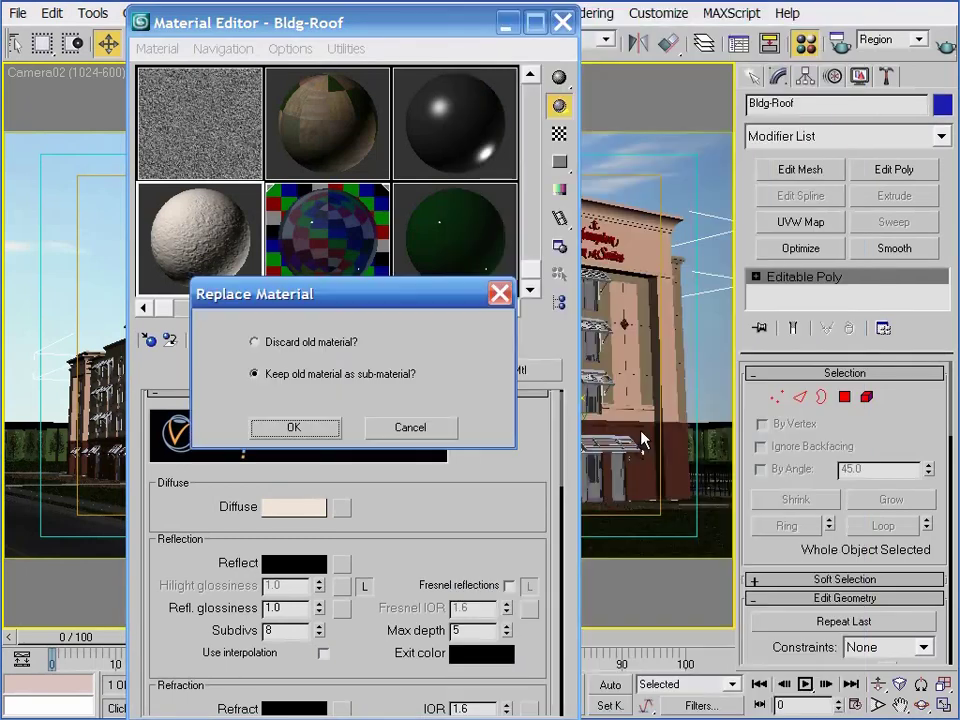
click(300, 431)
mouse_move(491, 456)
mouse_down()
mouse_move(493, 446)
mouse_move(491, 469)
mouse_up()
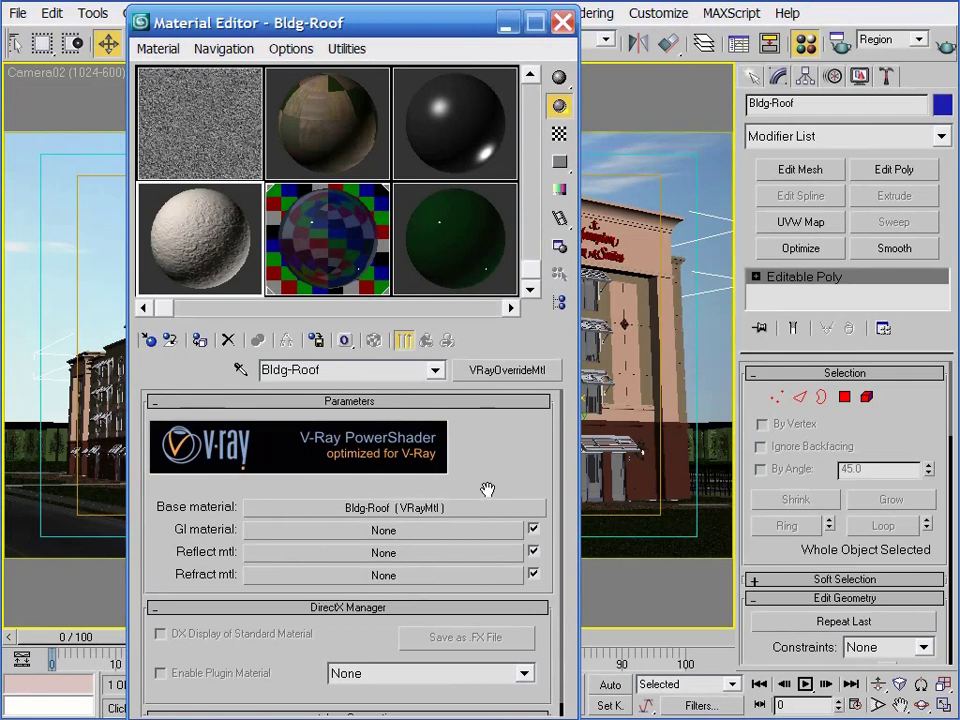
Step: Copy the Bldg-Roof base material into the override's GI material slot, look at its diffuse color, and leave the Material Editor
drag(478, 514, 422, 530)
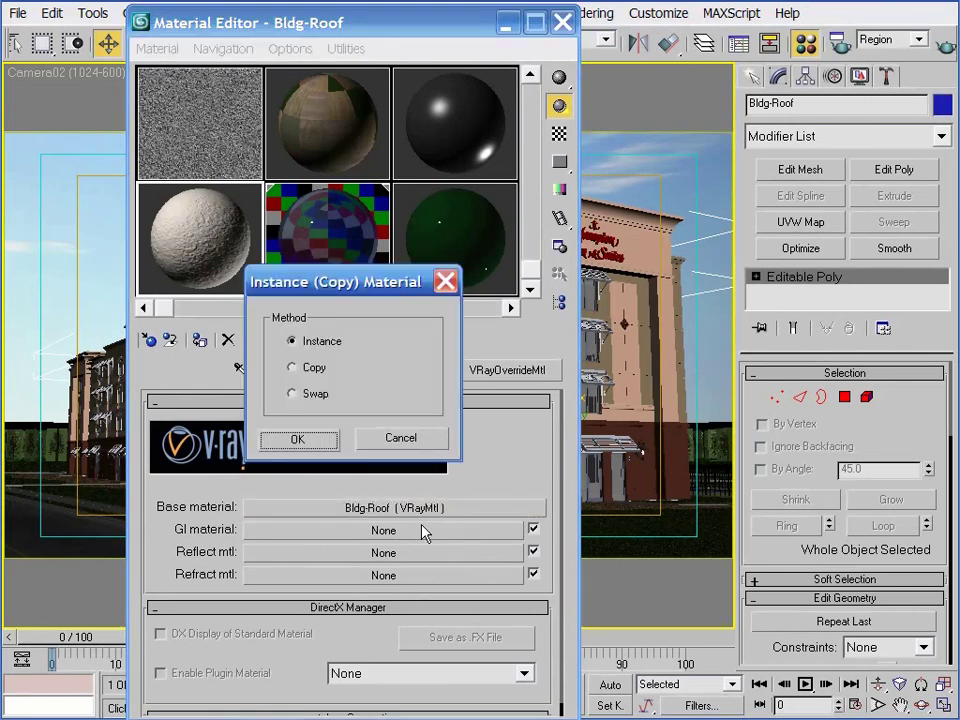
click(292, 368)
click(298, 440)
click(311, 533)
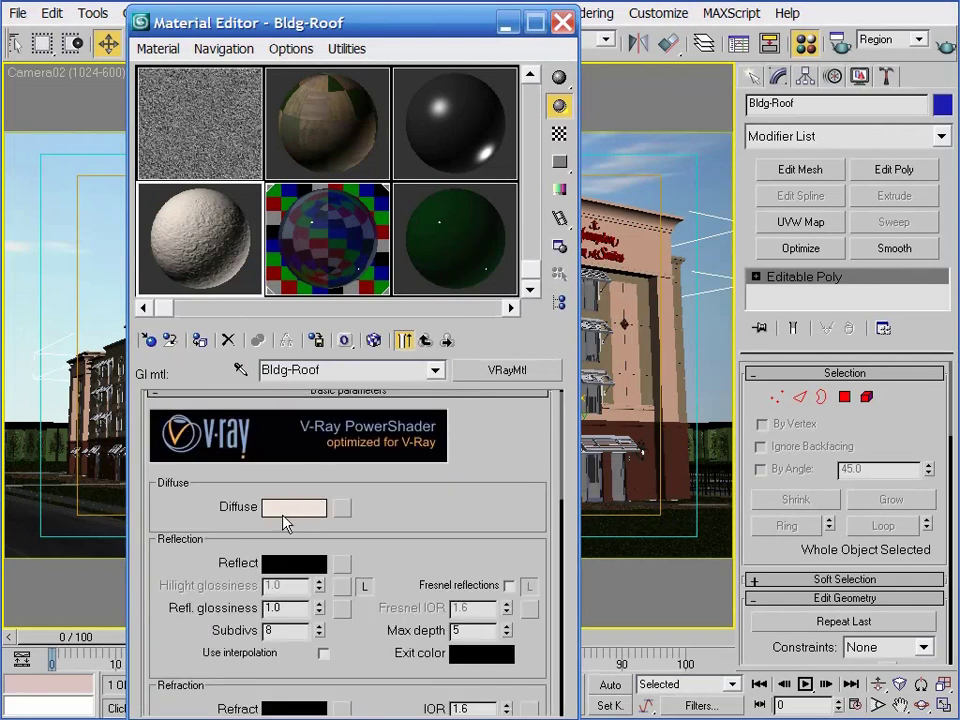
click(563, 22)
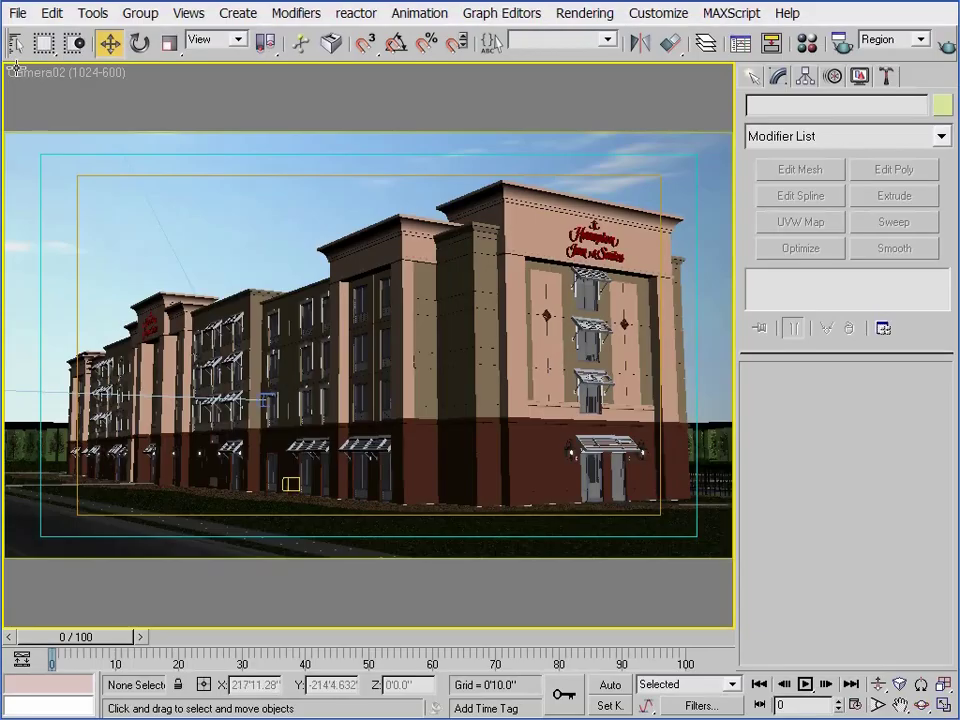
Step: Select VRaySun01 by name, set its size multiplier to 5.0 and run a test render
key(h)
scroll(400, 400, down, 8)
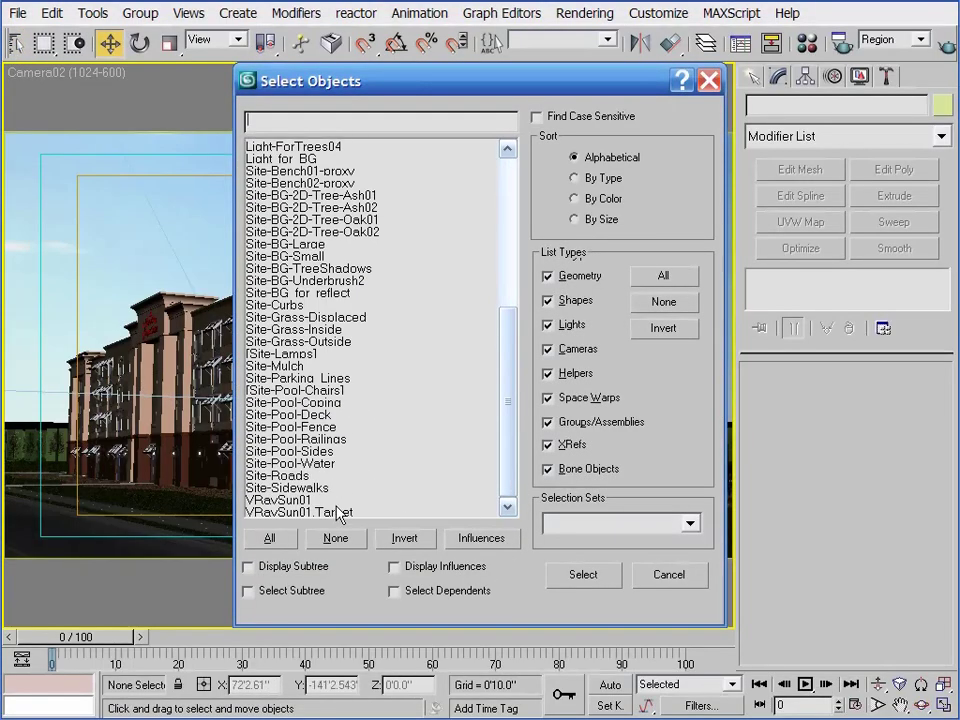
click(480, 499)
key(Return)
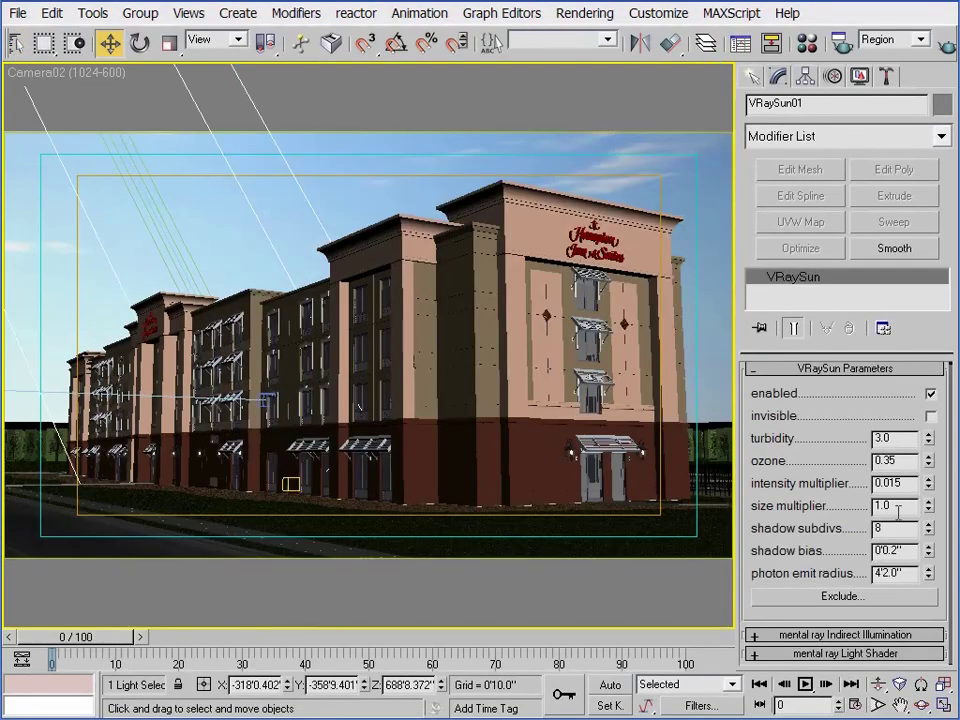
double_click(880, 505)
drag(928, 507, 927, 437)
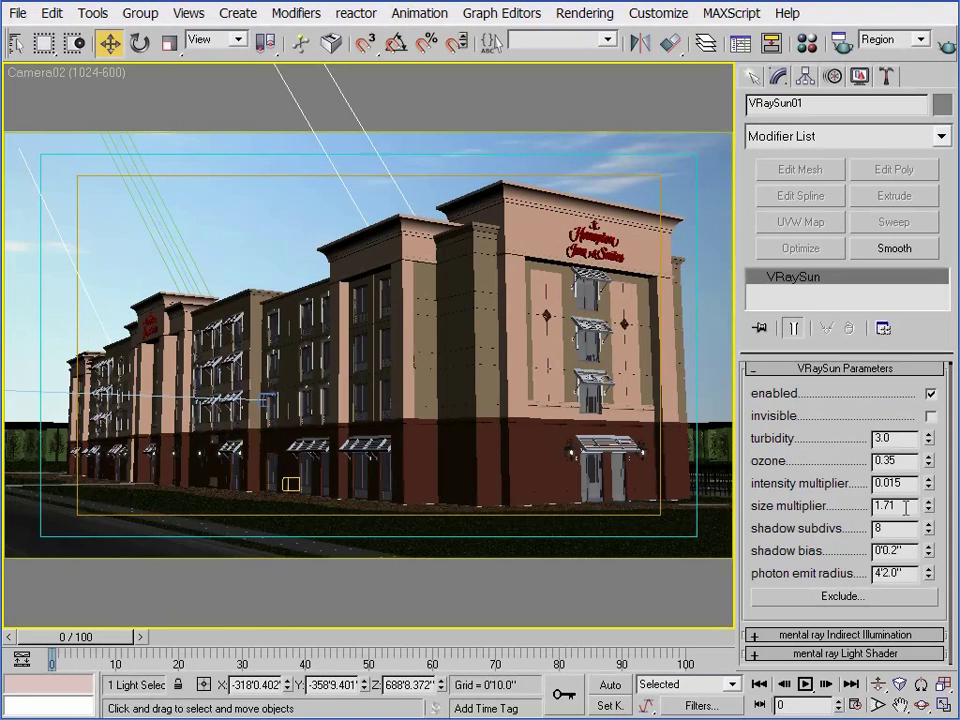
double_click(903, 507)
text(5)
key(Return)
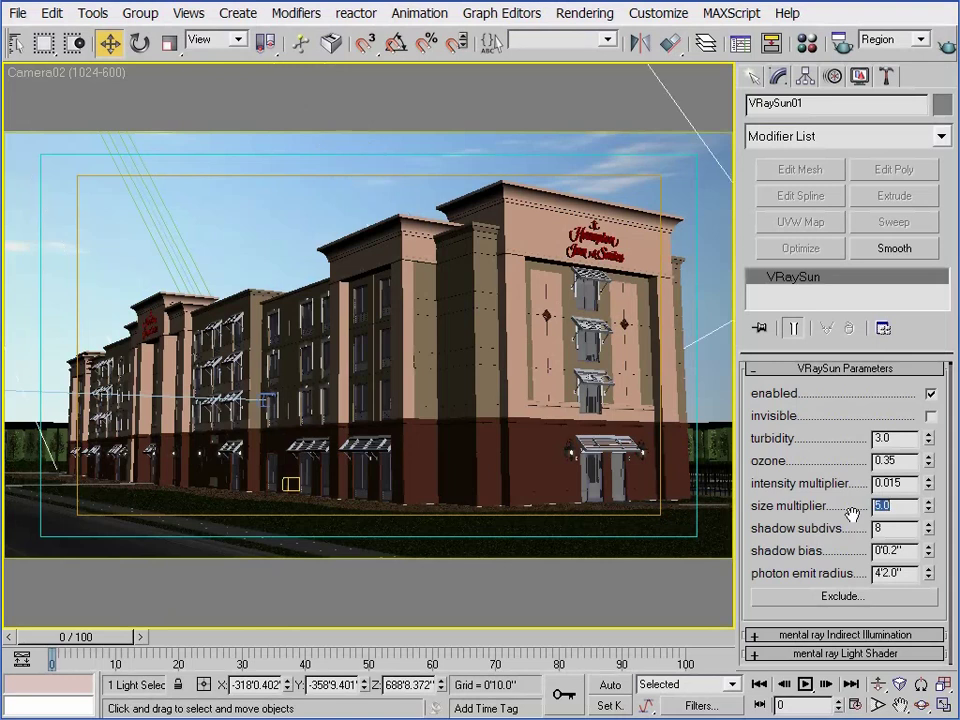
key(shift+q)
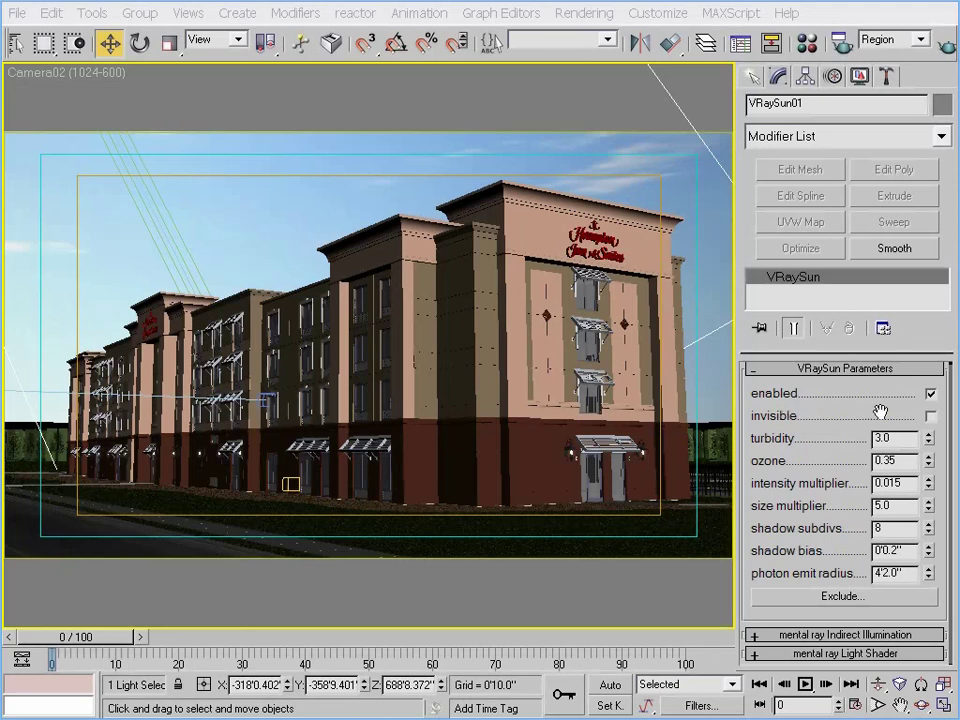
Step: Make VRaySun01 invisible and set its shadow subdivs to 20
click(931, 415)
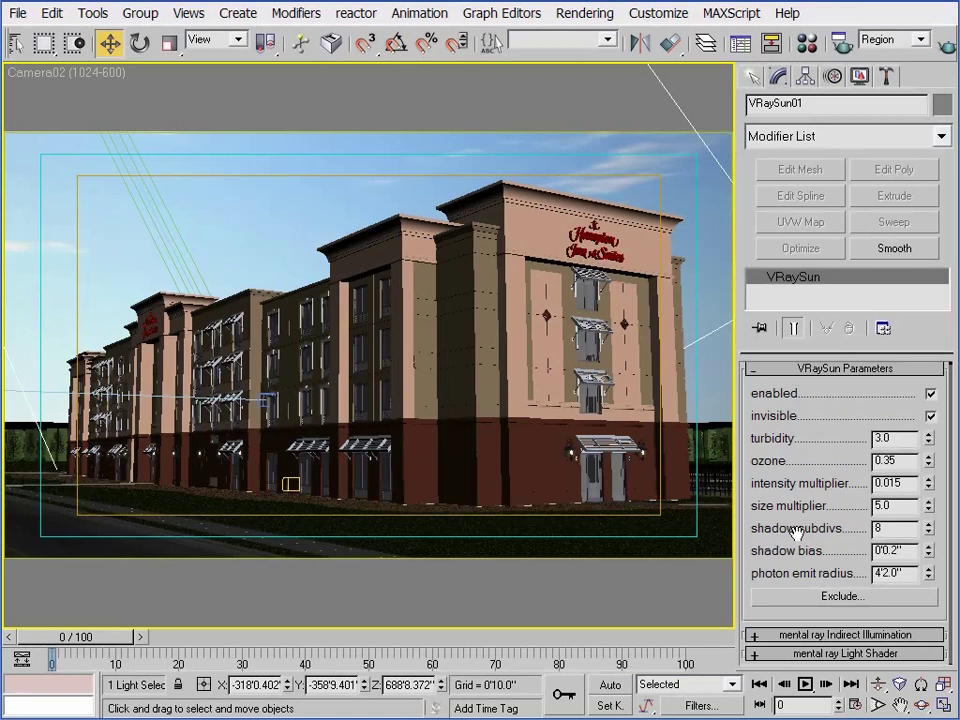
key(BackSpace)
text(20)
key(Return)
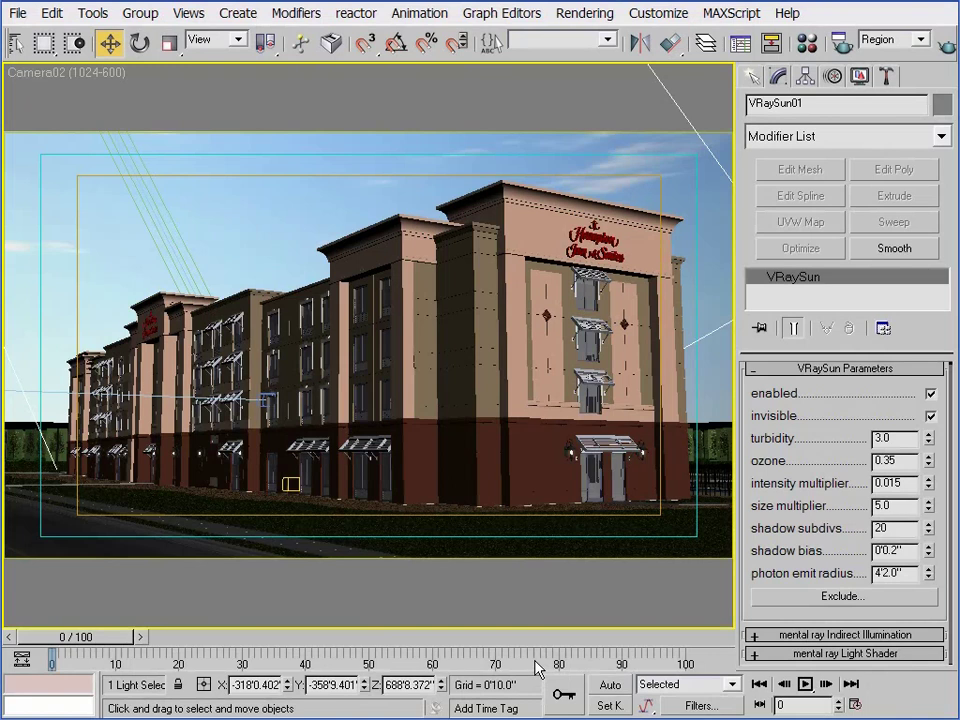
Step: In the Top view, isolate the grass&cameras selection set by hiding all other objects, and fit the remaining objects in view
key(t)
click(563, 617)
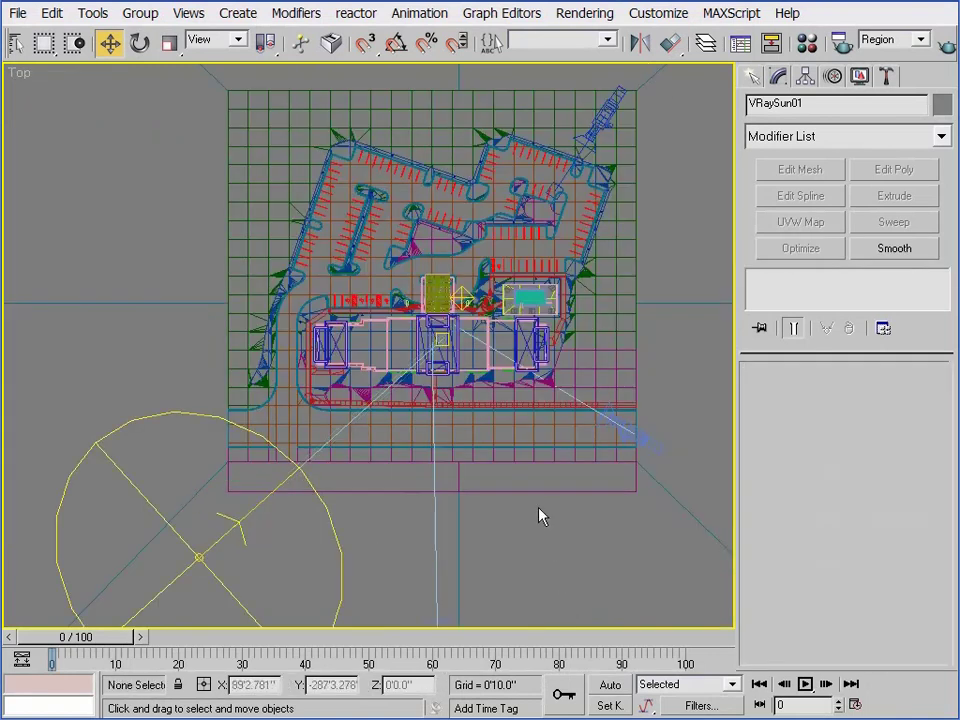
middle_drag(540, 514, 528, 560)
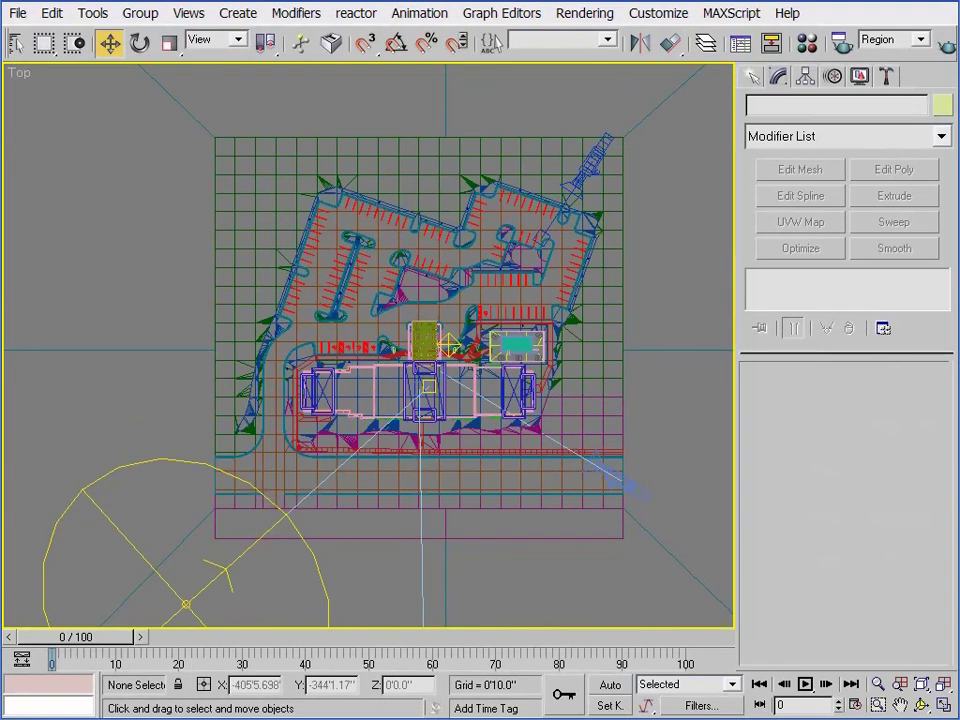
scroll(370, 322, down, 3)
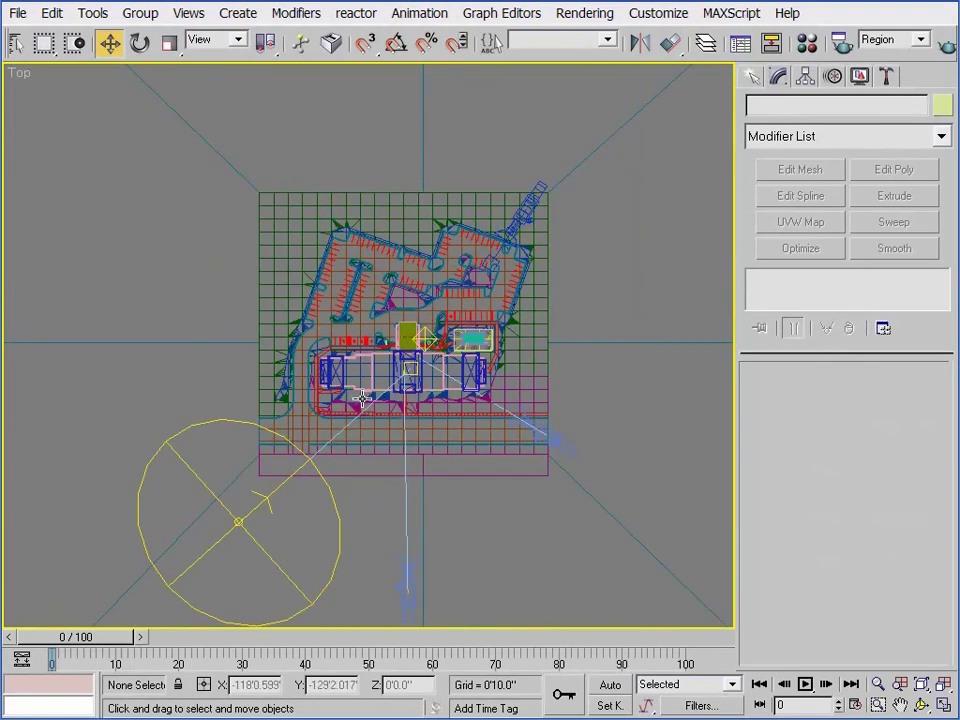
scroll(363, 398, down, 5)
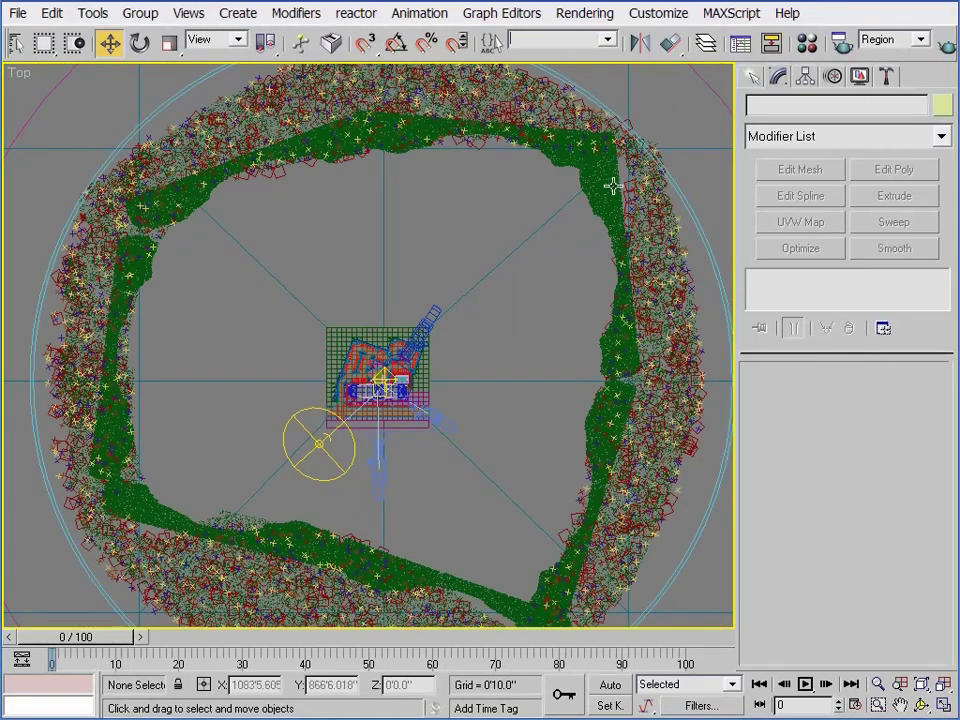
click(607, 40)
click(558, 58)
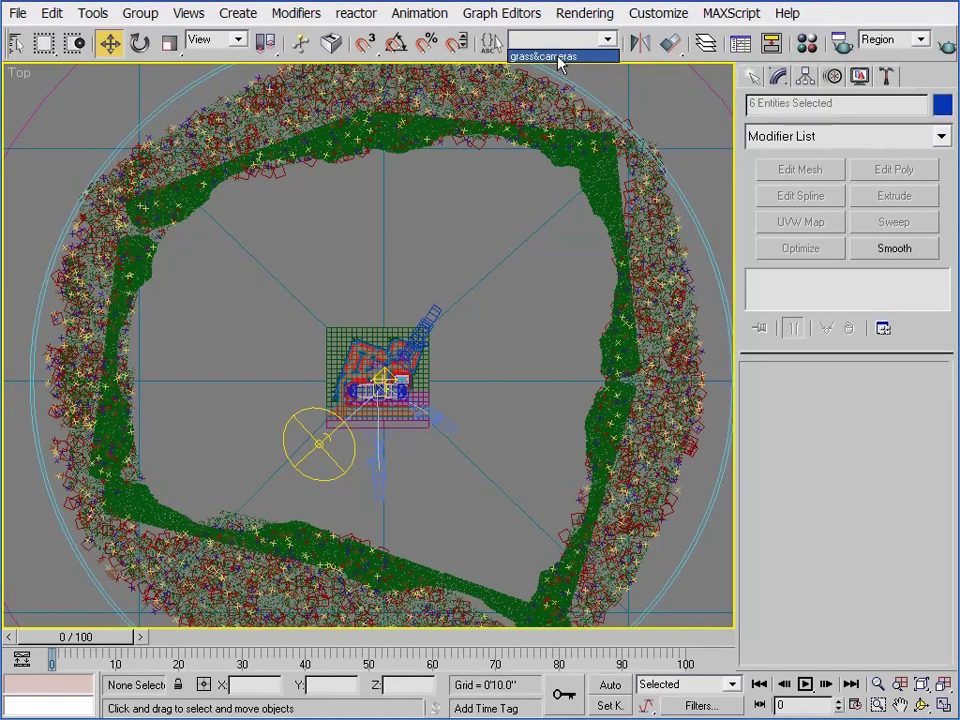
click(859, 76)
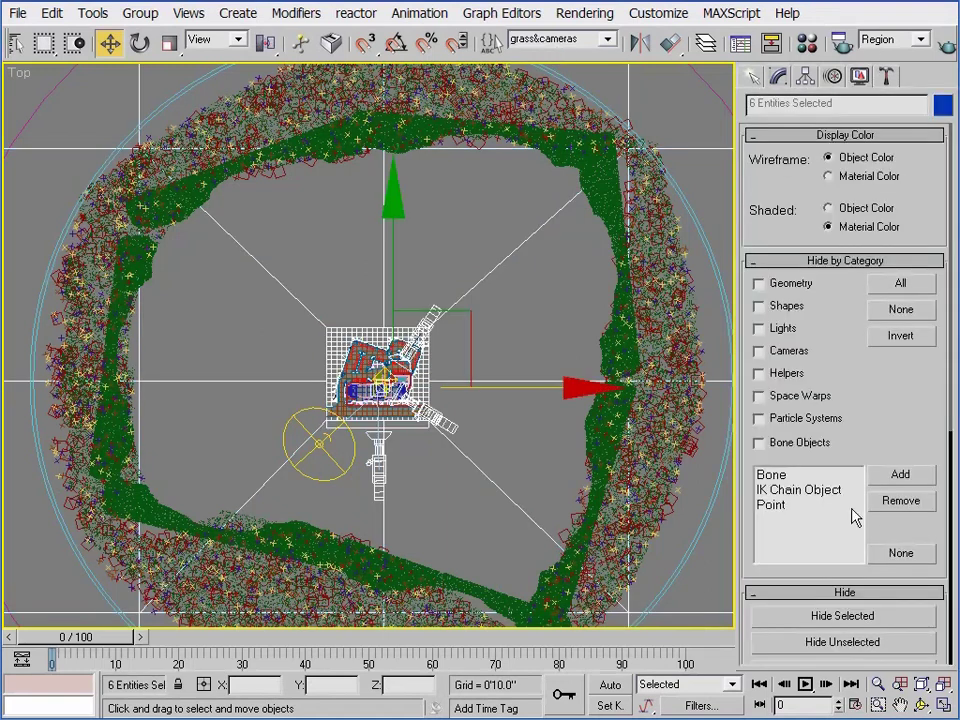
click(849, 643)
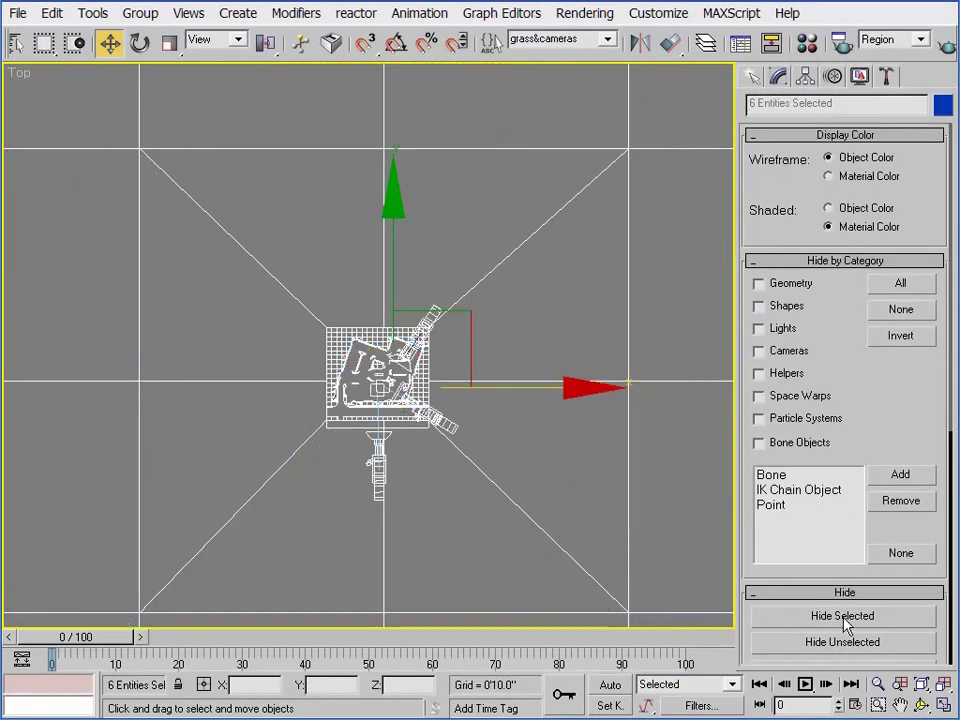
click(922, 683)
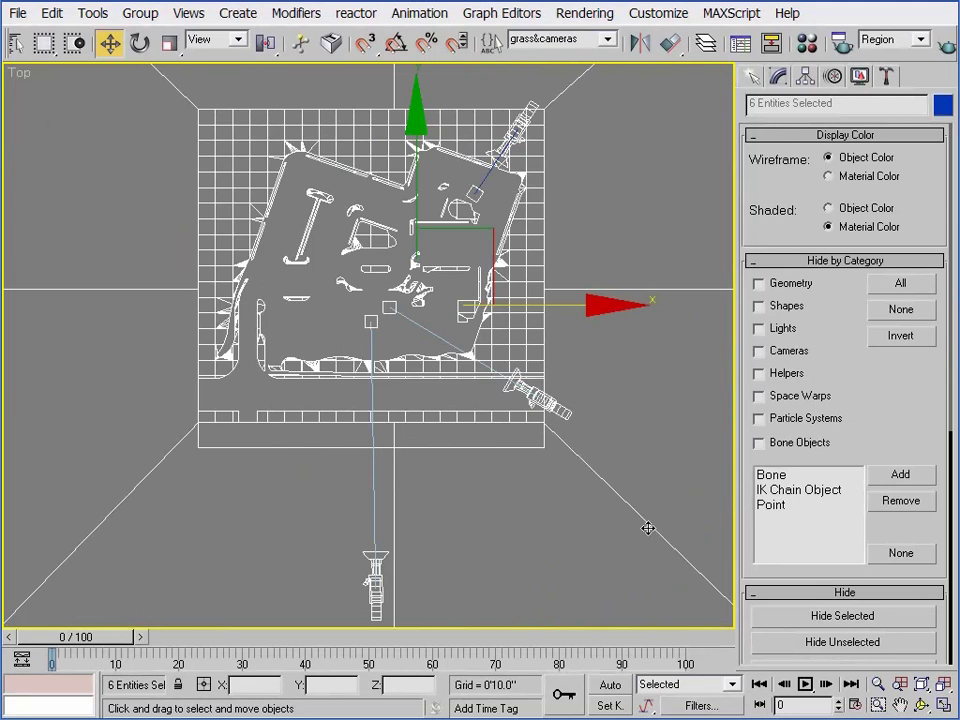
Step: Examine the site's grass layout from an angled view in shaded and wireframe display, selecting Site-Grass-Inside to identify it
key(F3)
middle_drag(521, 470, 518, 495)
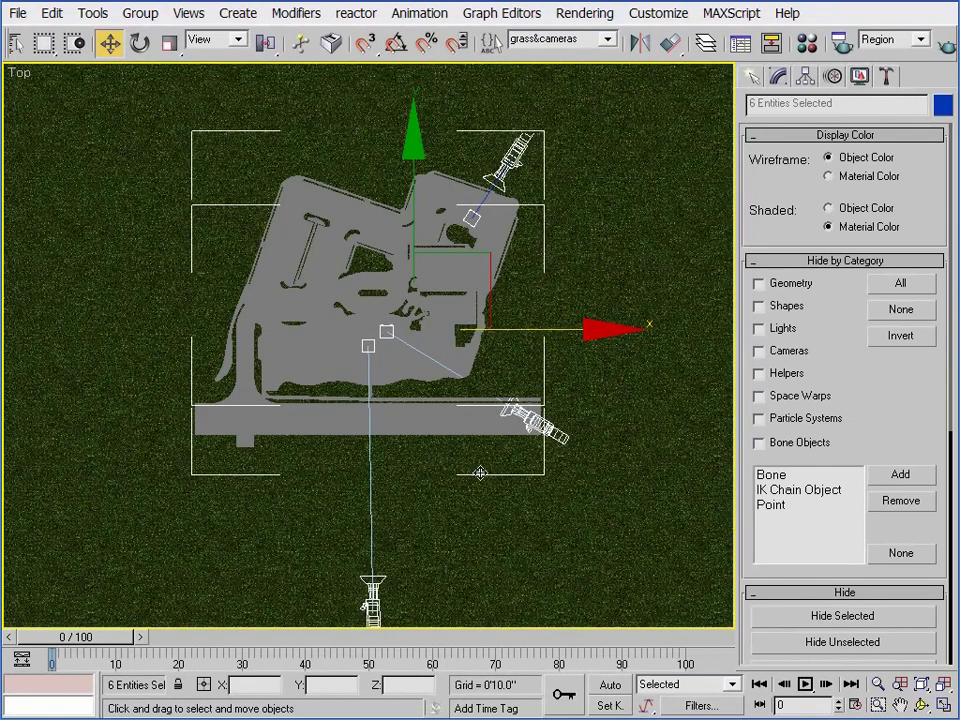
mouse_move(405, 425)
alt+middle_down()
mouse_move(360, 379)
mouse_move(358, 317)
mouse_move(400, 390)
alt+middle_up()
scroll(400, 370, up, 3)
click(403, 332)
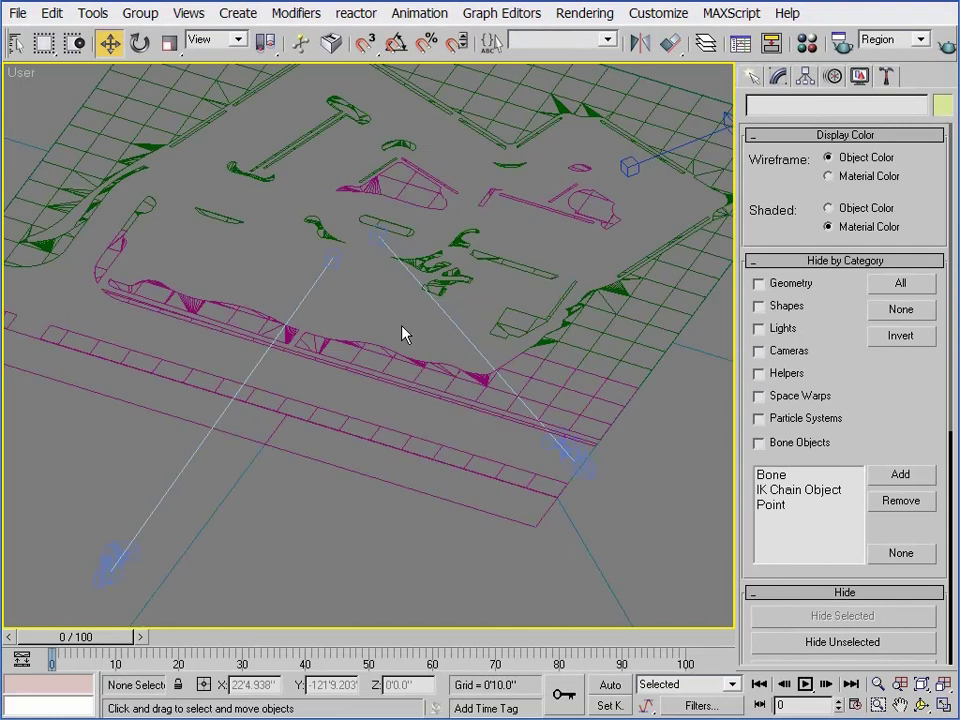
scroll(440, 390, up, 3)
scroll(452, 420, down, 8)
scroll(454, 431, down, 3)
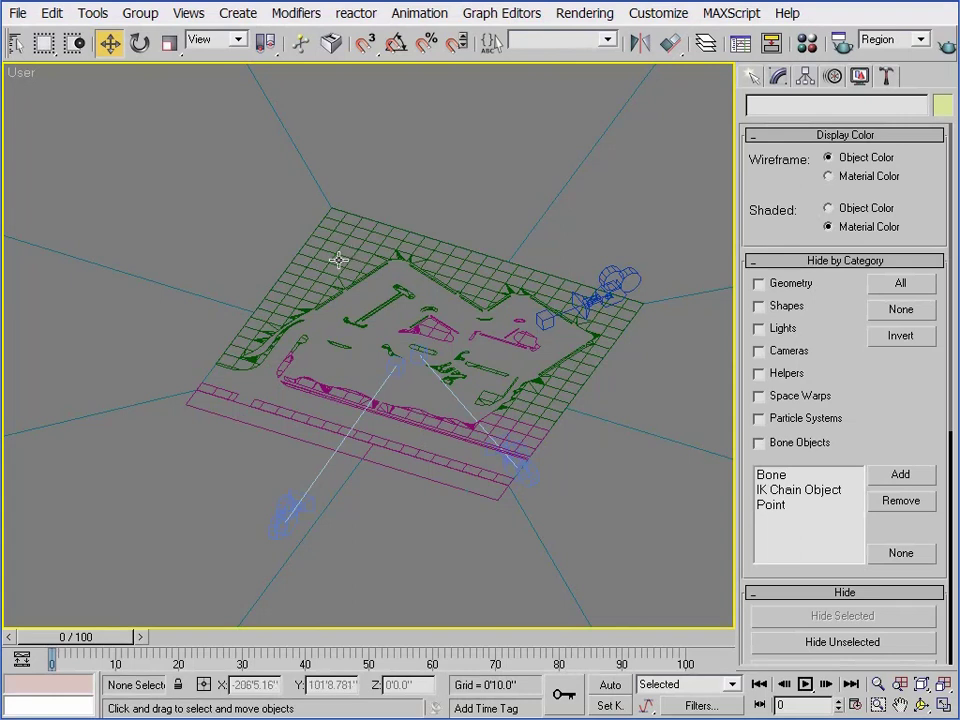
key(F3)
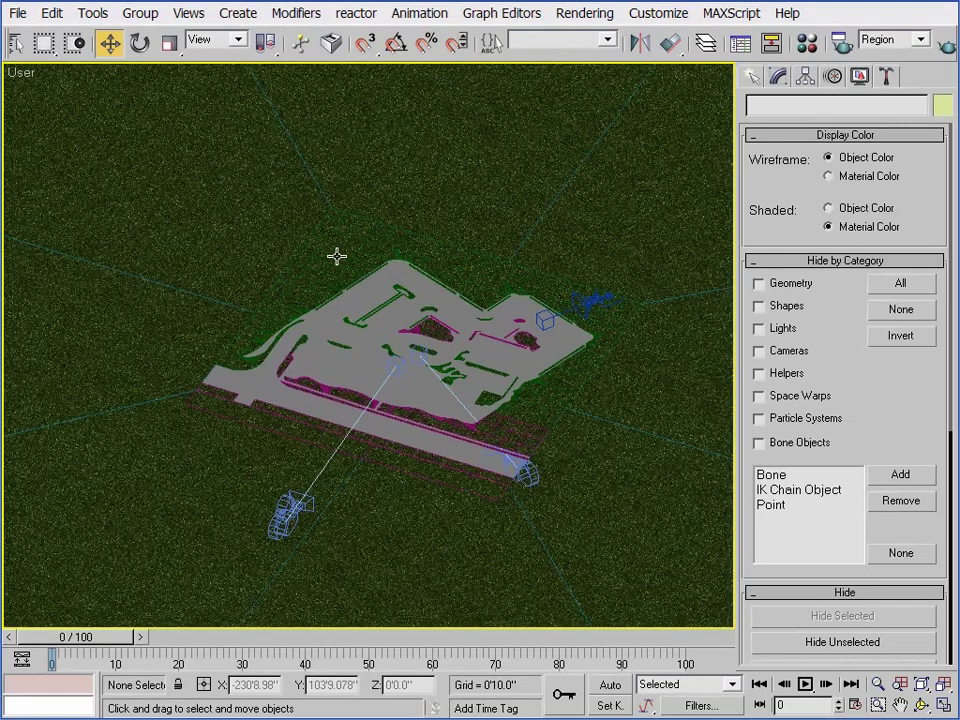
key(F3)
click(336, 256)
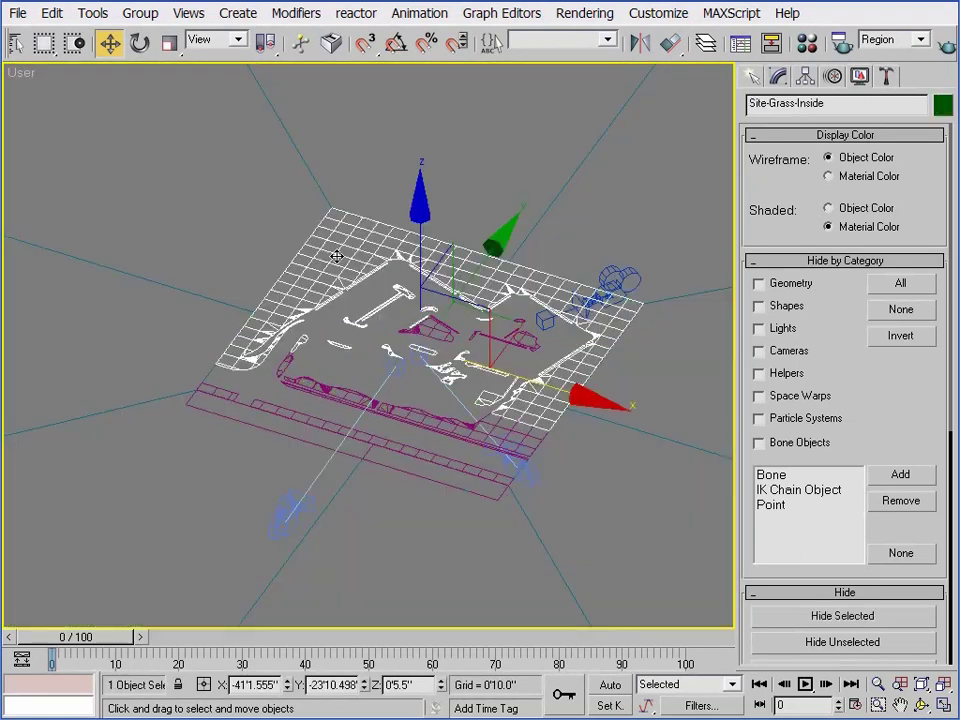
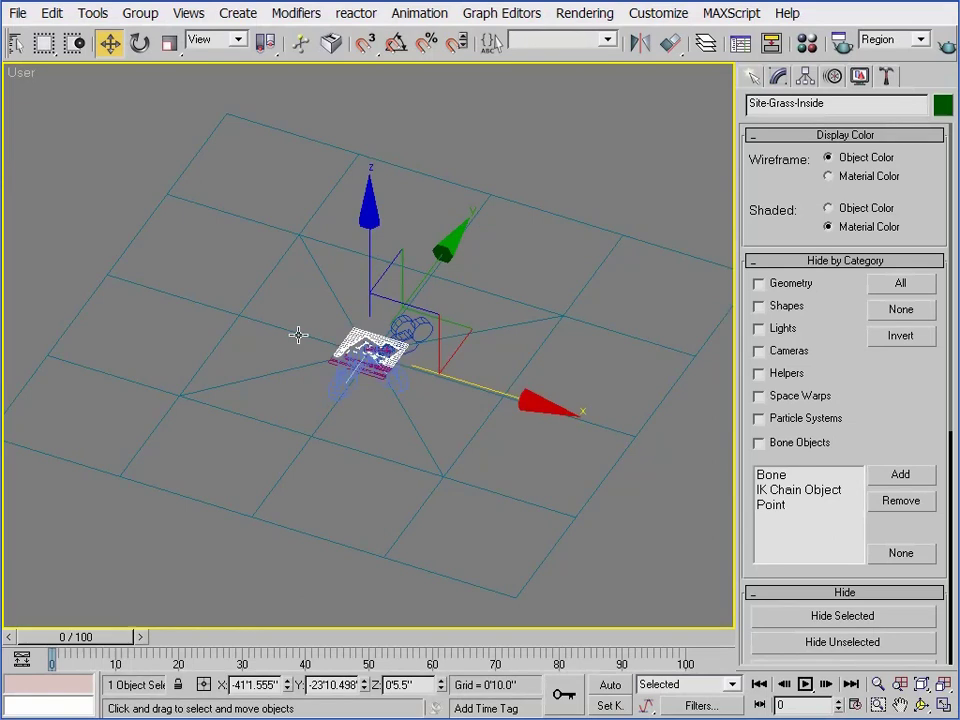
click(299, 335)
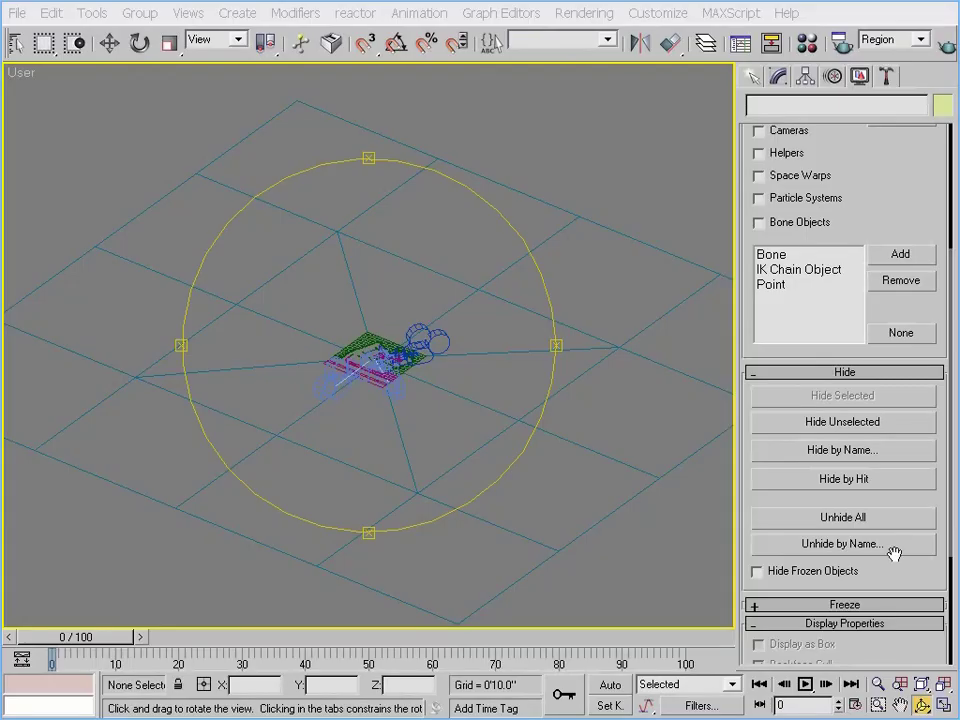
Step: Unhide Site-BG-Large, Site-BG-Small and Site-BG_for_reflect, look at them shaded around the site, and undo the unhide
click(893, 545)
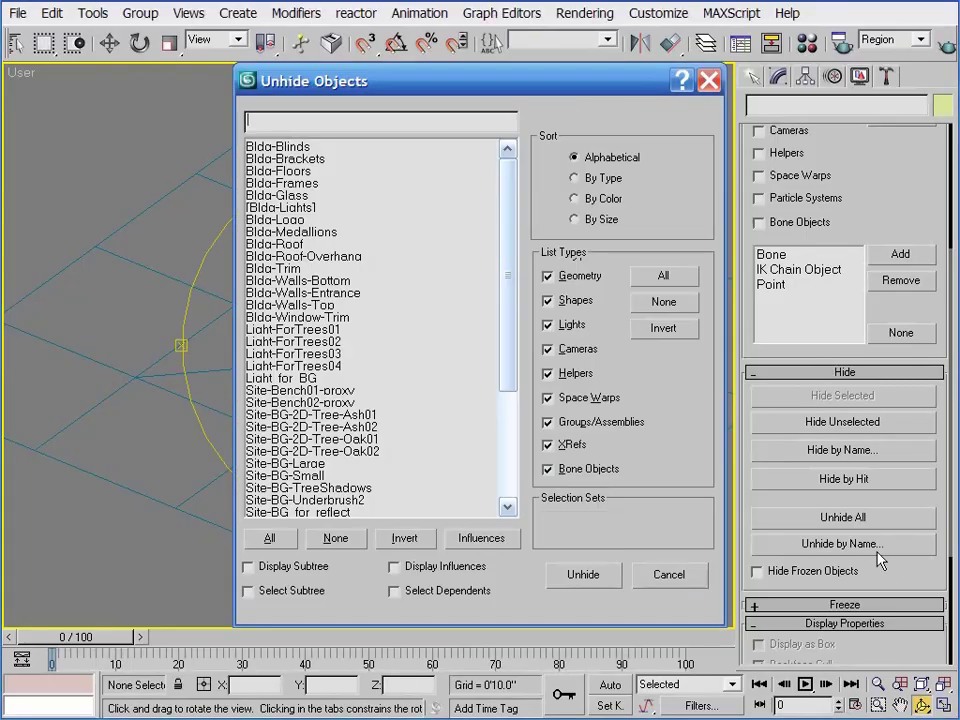
click(336, 512)
ctrl+drag(290, 463, 290, 475)
click(581, 575)
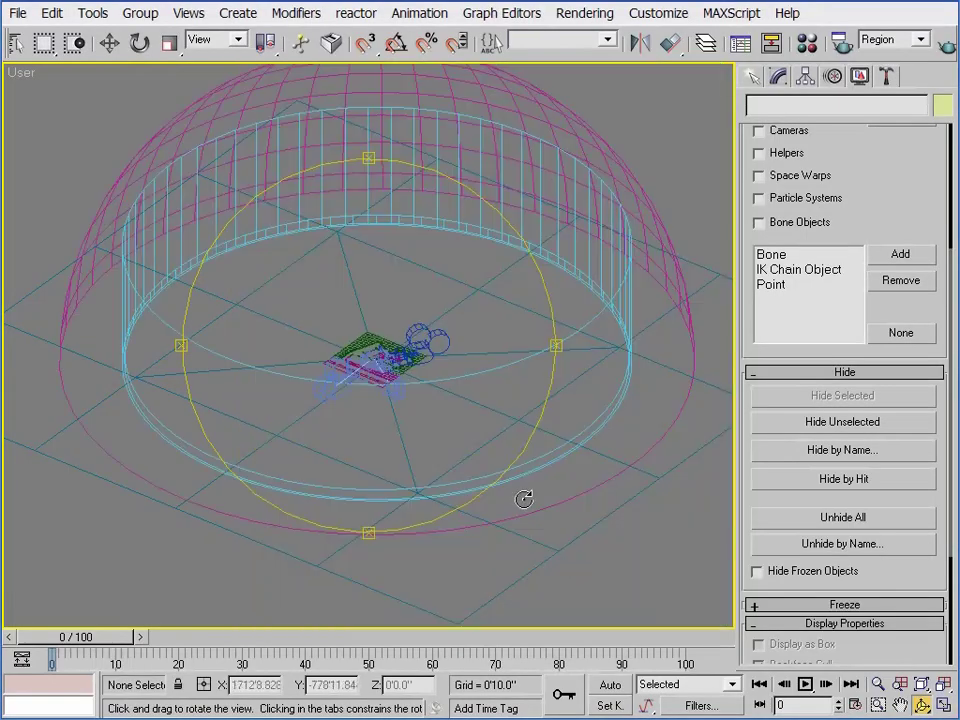
drag(523, 499, 469, 384)
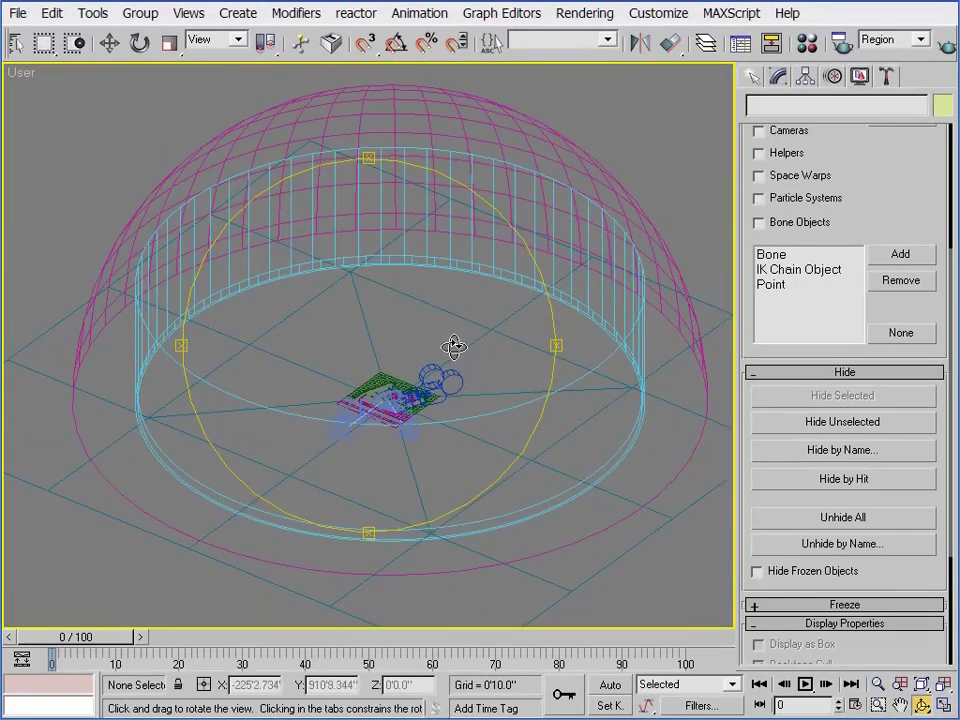
key(F3)
key(w)
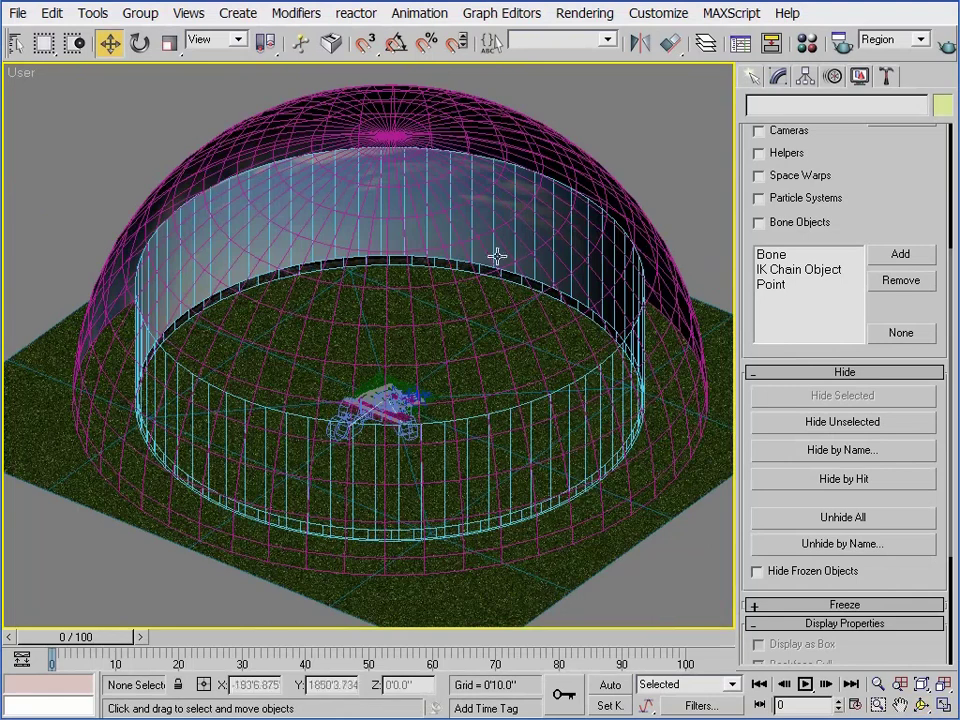
key(ctrl+z)
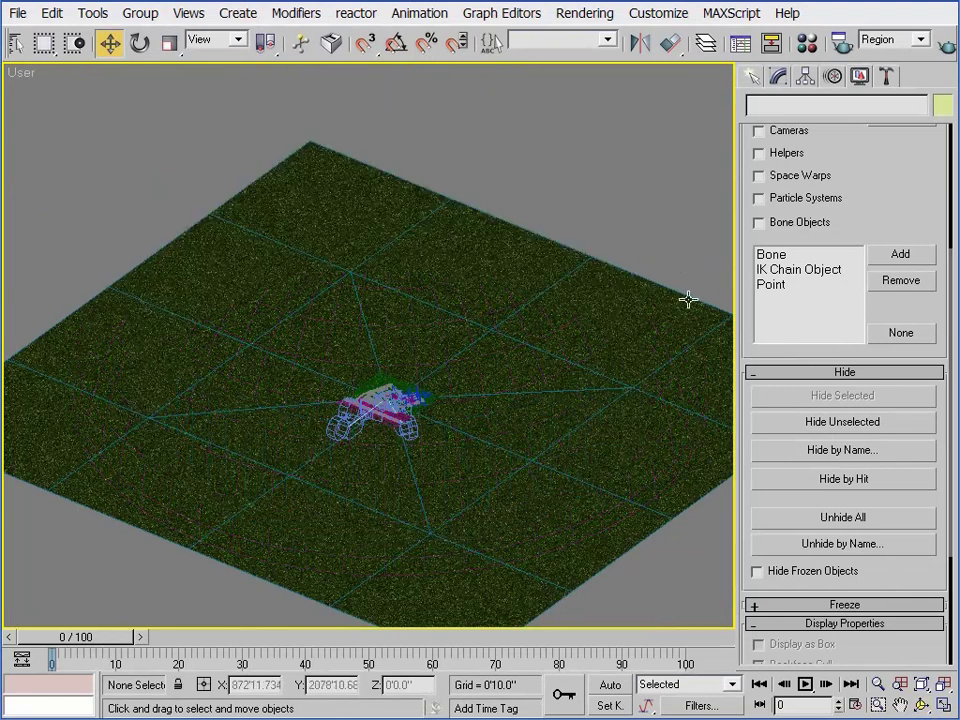
Step: Return to wireframe display, select Site-Grass-Outside to identify it, try hiding the unselected objects, and undo that
scroll(411, 403, up, 10)
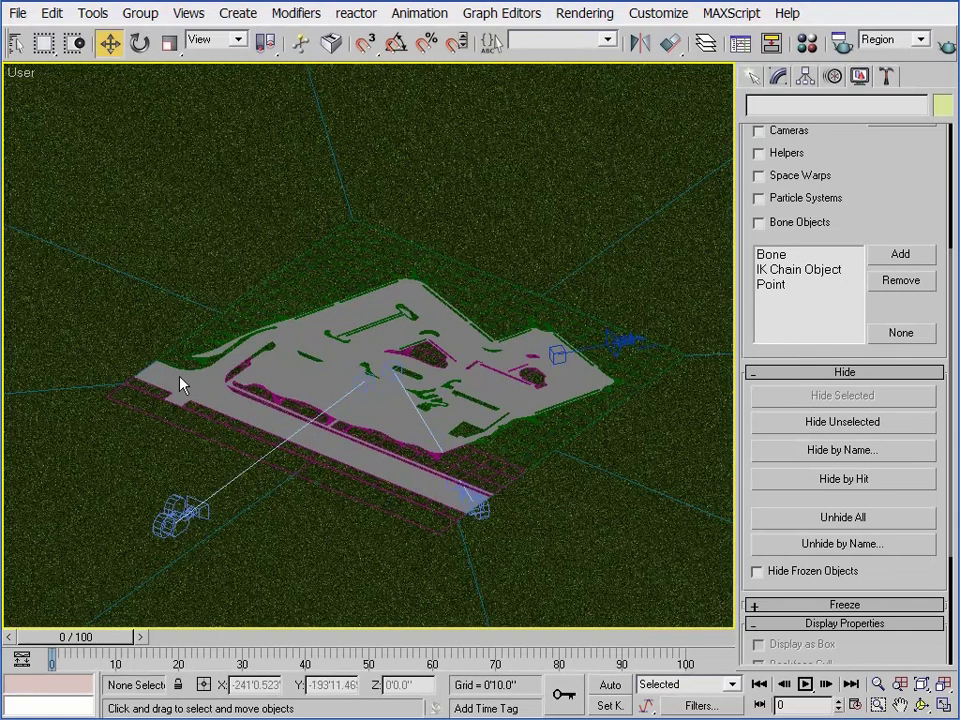
key(F3)
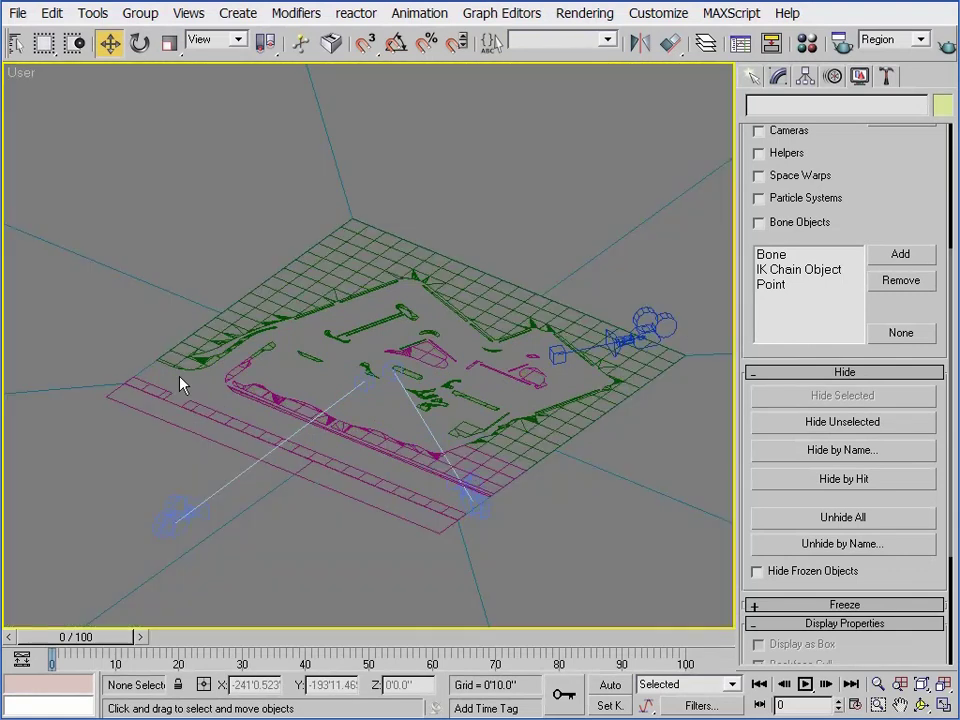
scroll(189, 373, down, 5)
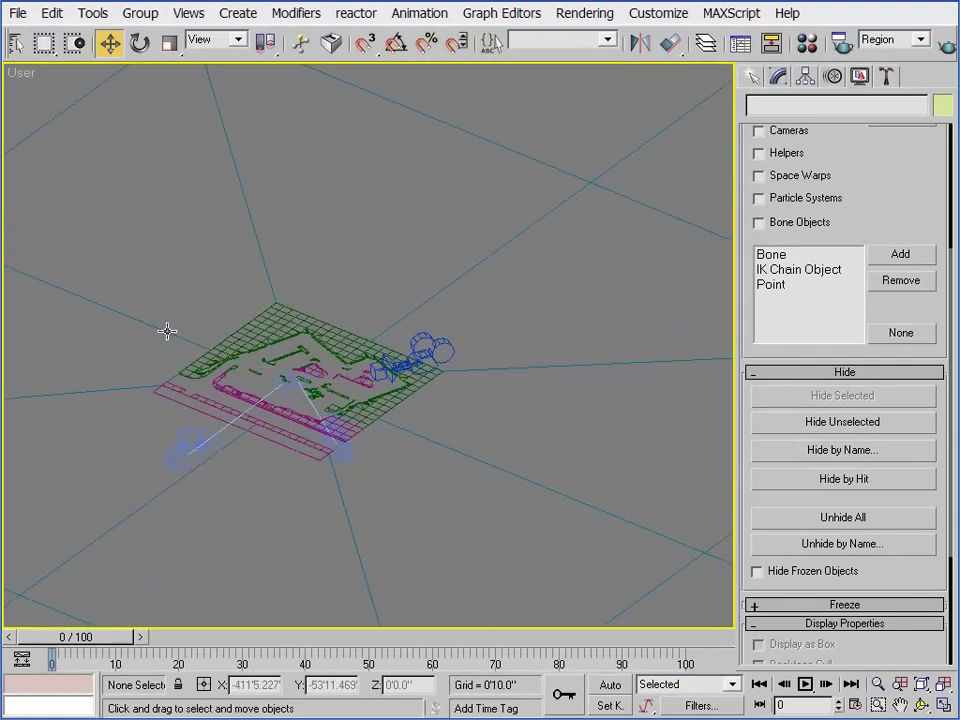
click(165, 330)
drag(866, 103, 697, 111)
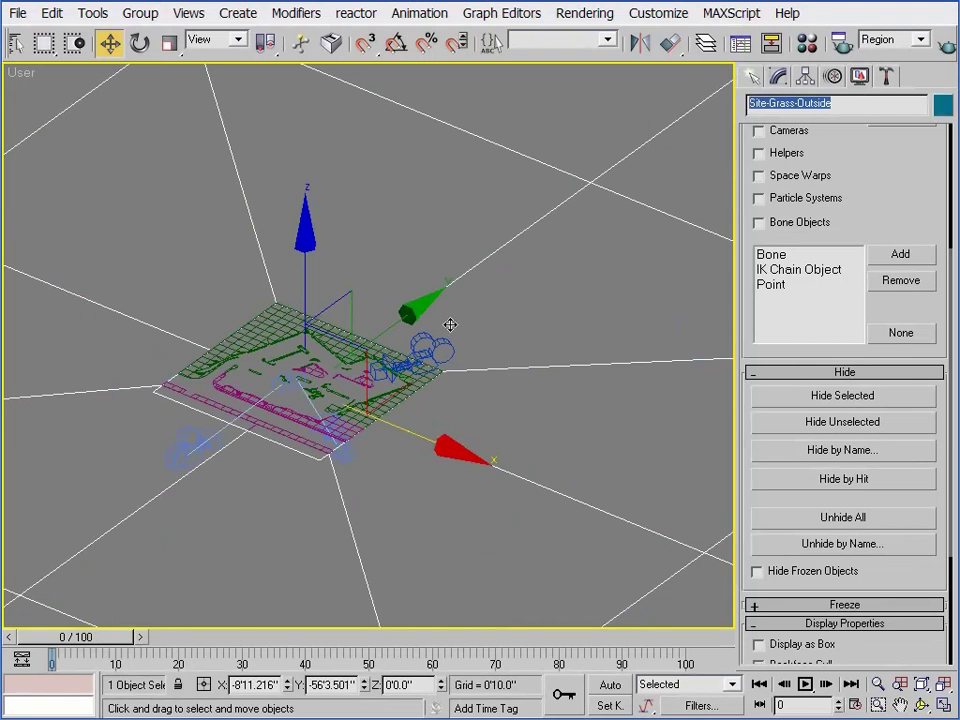
middle_drag(448, 326, 523, 320)
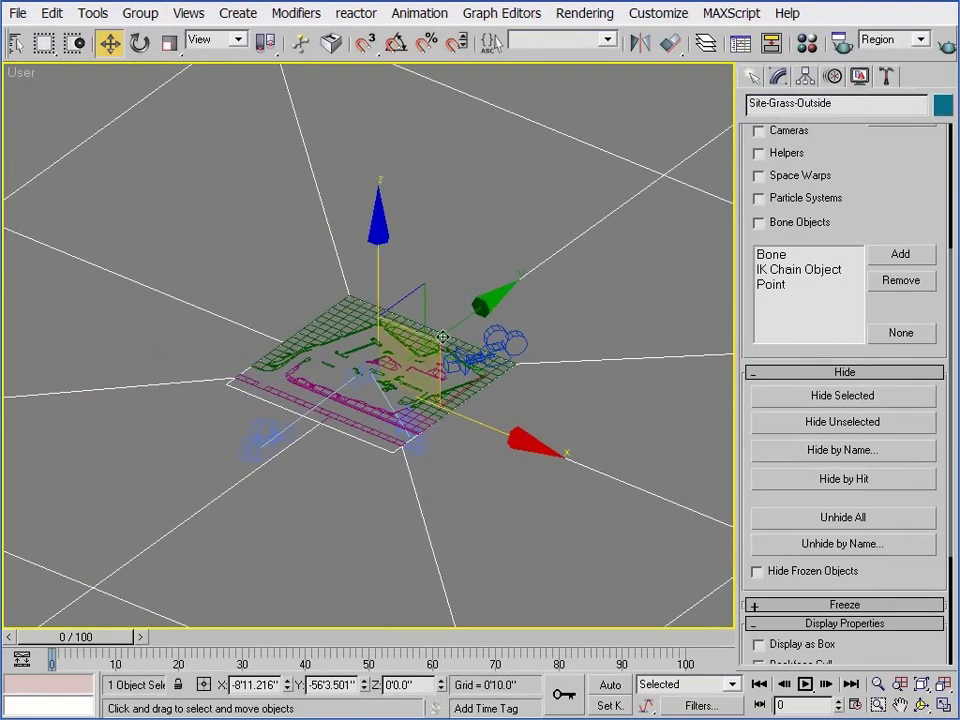
click(822, 423)
key(ctrl+z)
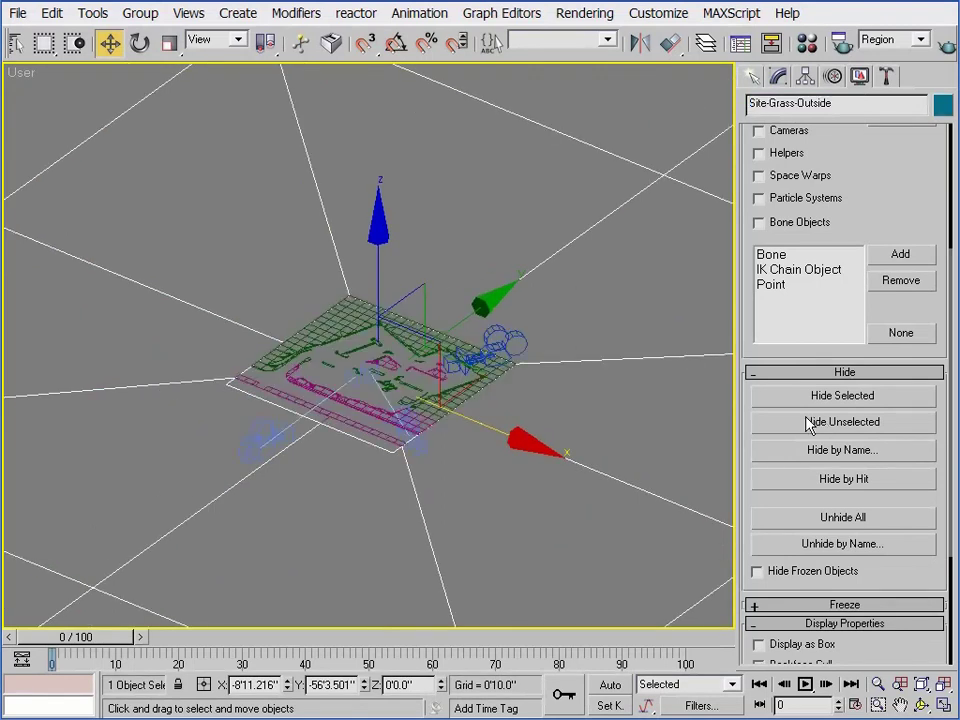
Step: Examine where the grass lies relative to the cameras by selecting Site-Grass-Displaced, Camera02, Camera03 and Site-Grass-Inside in turn
scroll(439, 394, up, 5)
click(391, 388)
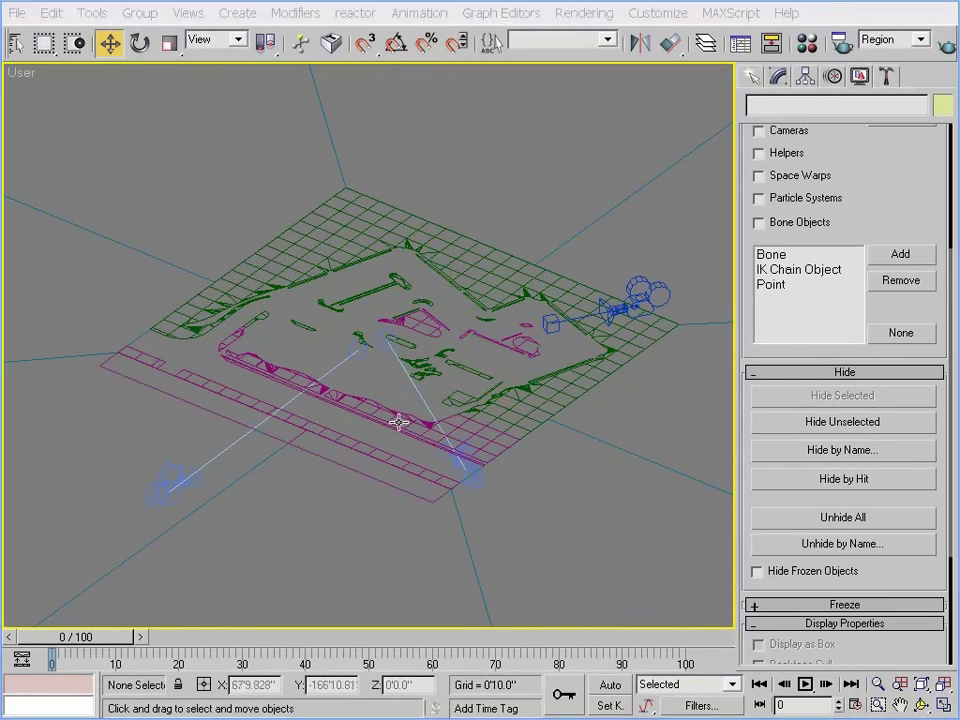
click(398, 423)
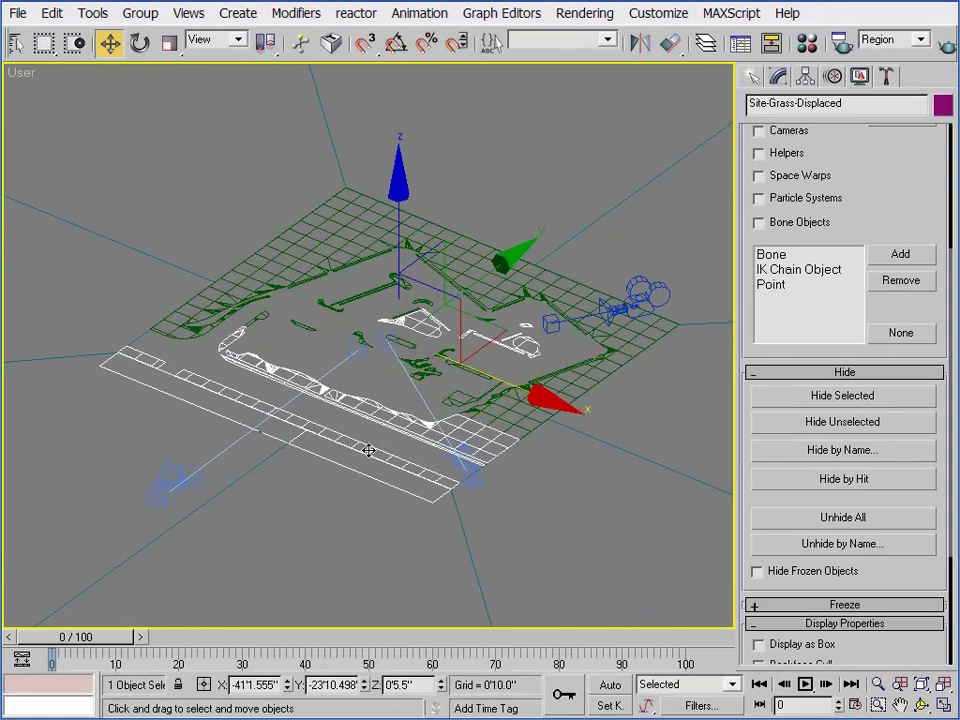
click(457, 456)
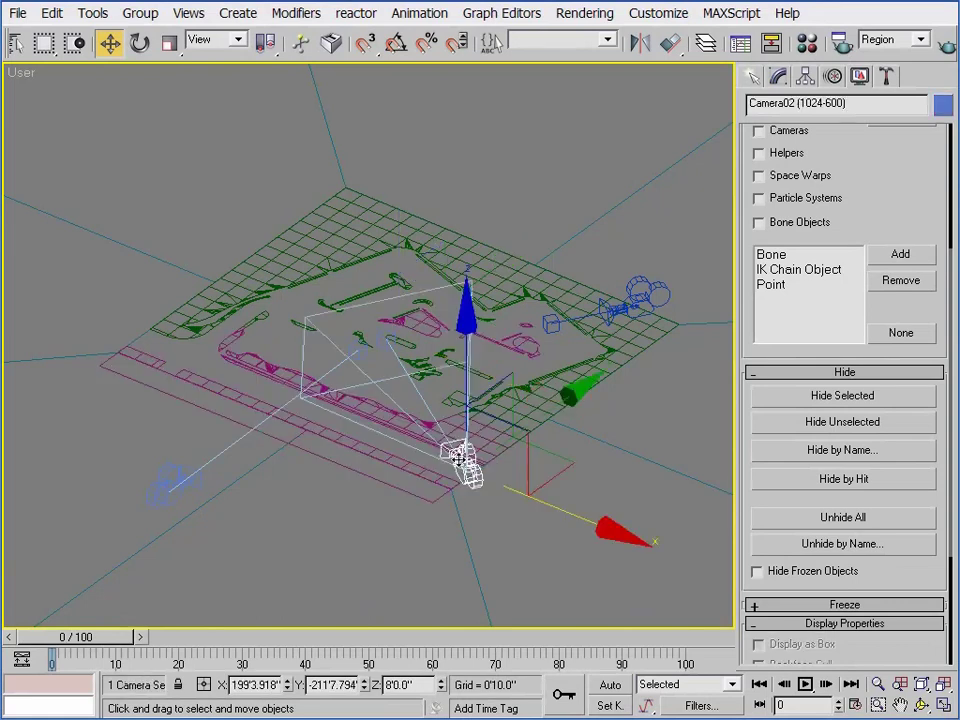
click(175, 487)
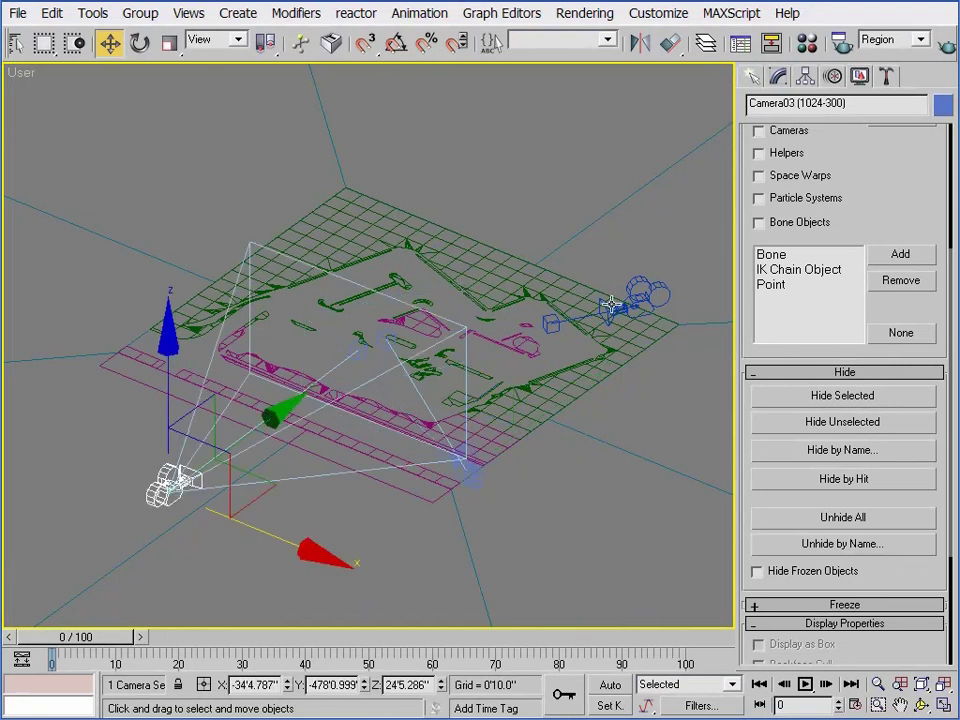
click(591, 374)
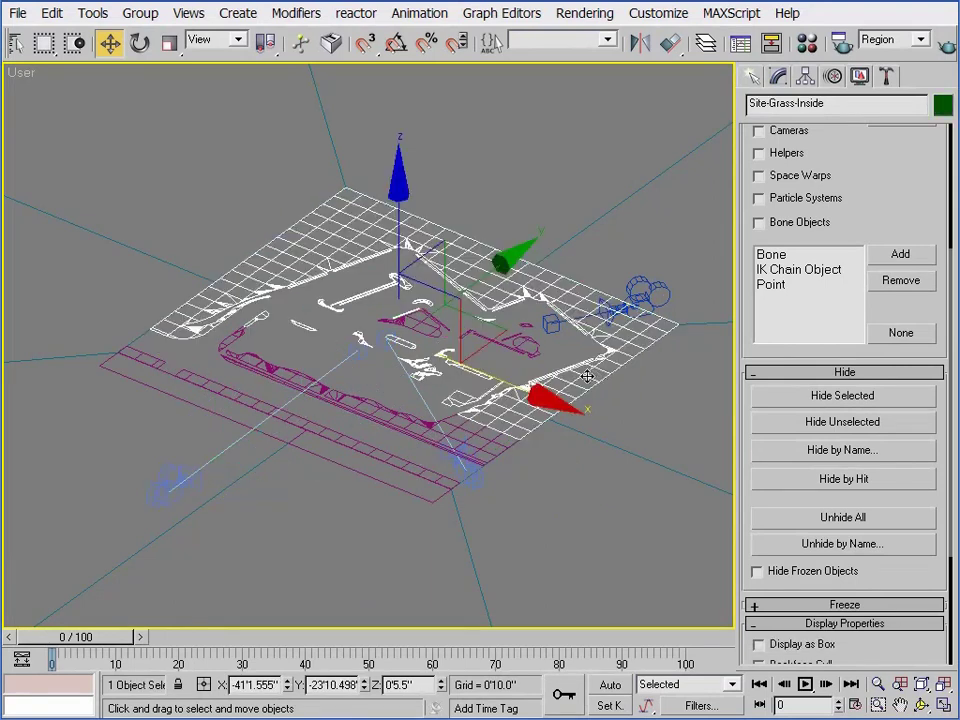
Step: Select Site-Grass-Displaced and check it through Camera02 and Camera01, returning to the Camera02 view
click(486, 443)
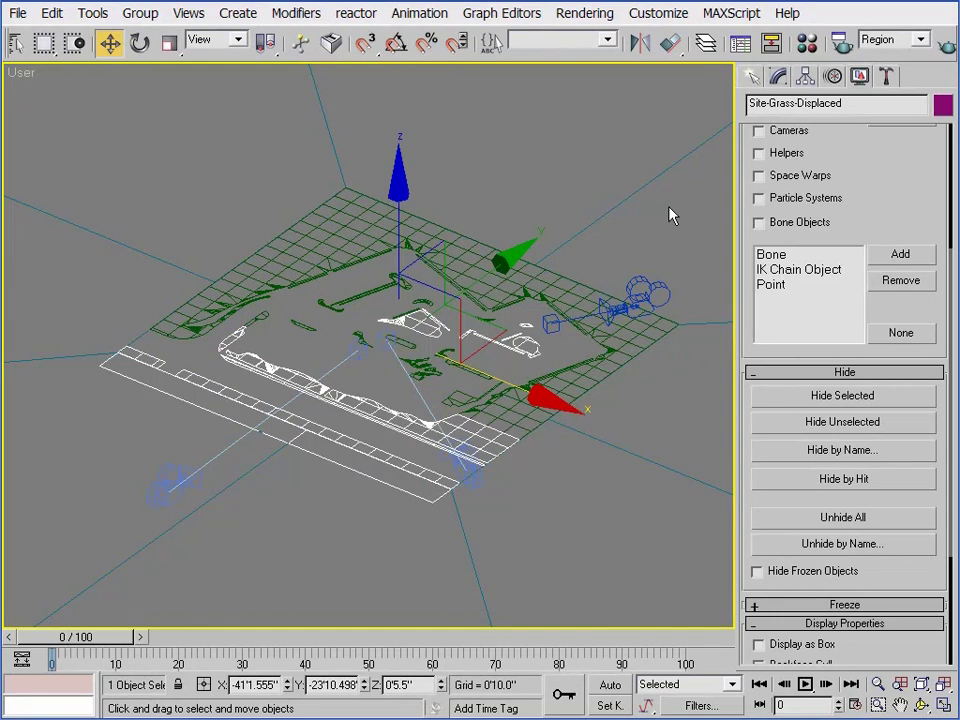
key(c)
double_click(388, 203)
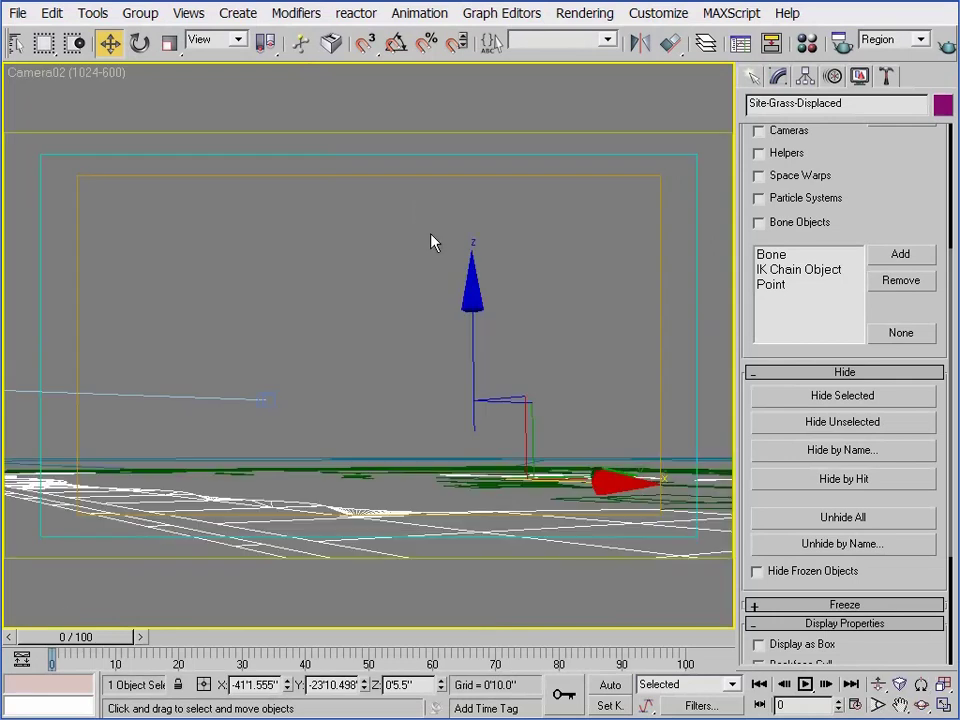
key(c)
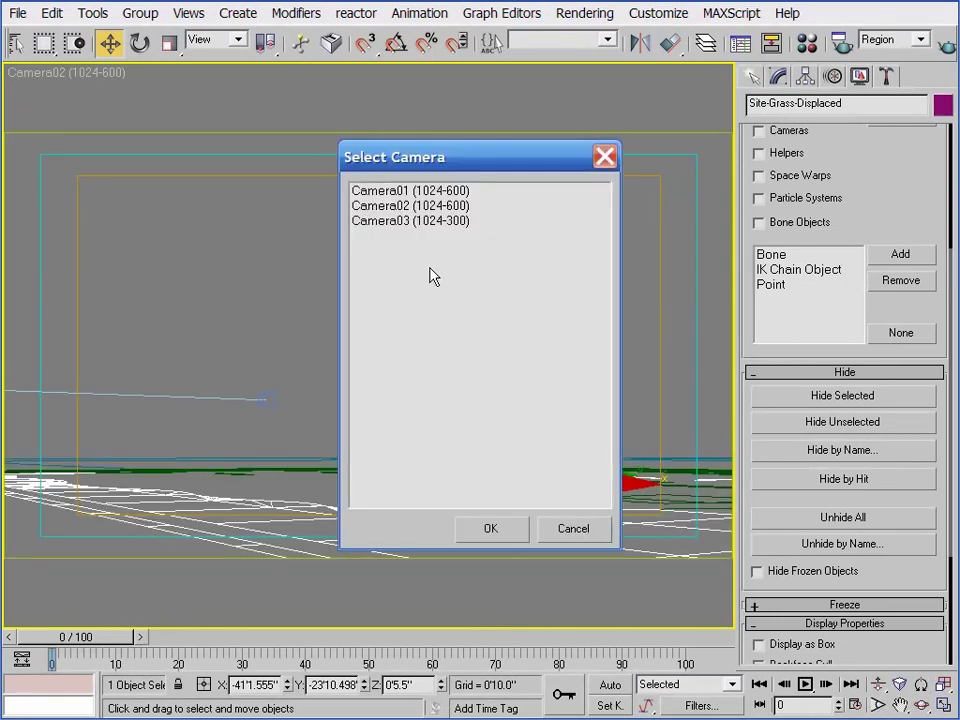
double_click(417, 198)
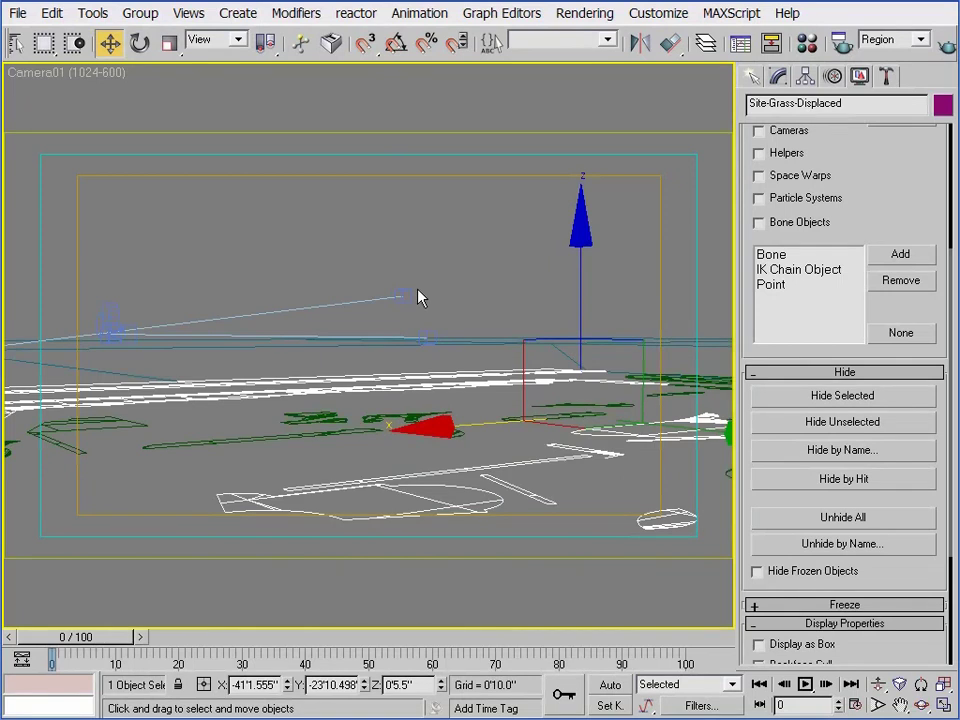
key(c)
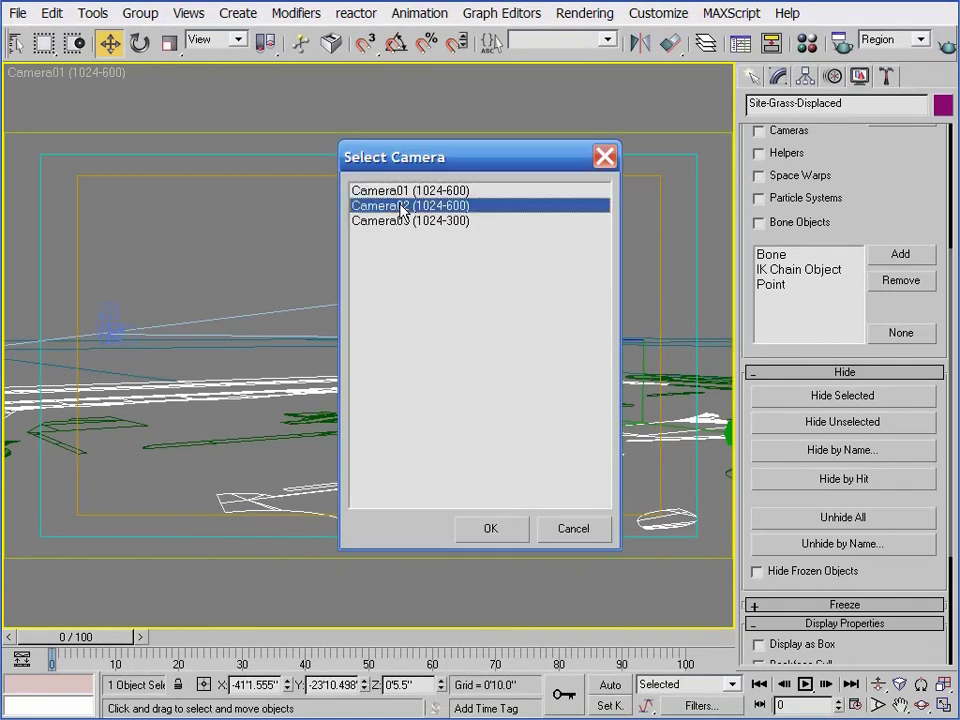
double_click(395, 206)
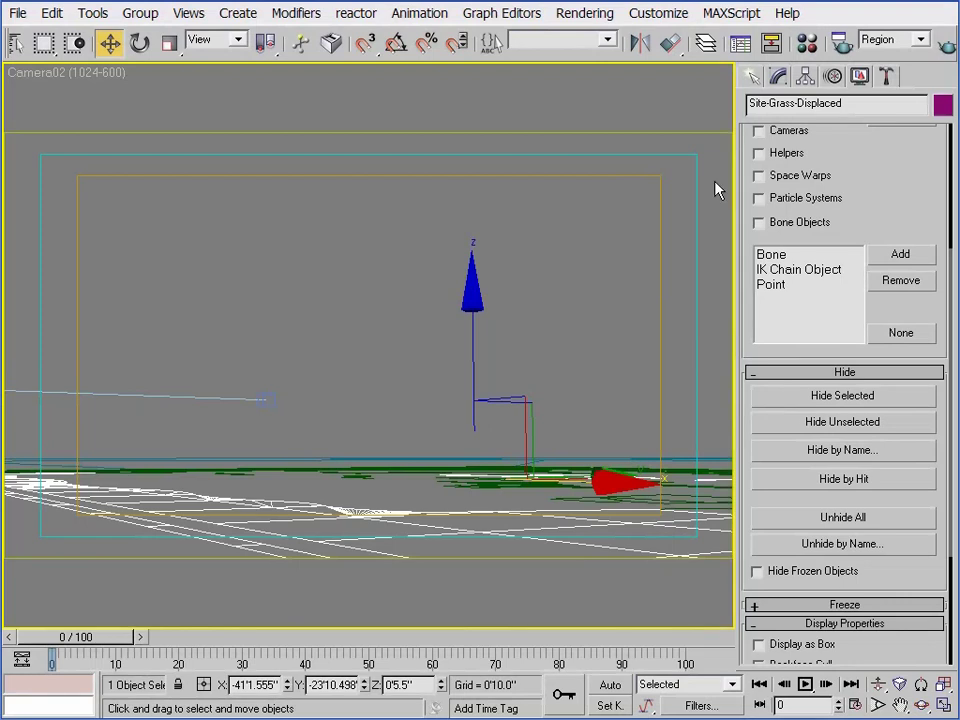
Step: Add a VRayDisplacementMod modifier to Site-Grass-Displaced, above its UVW Mapping
click(779, 77)
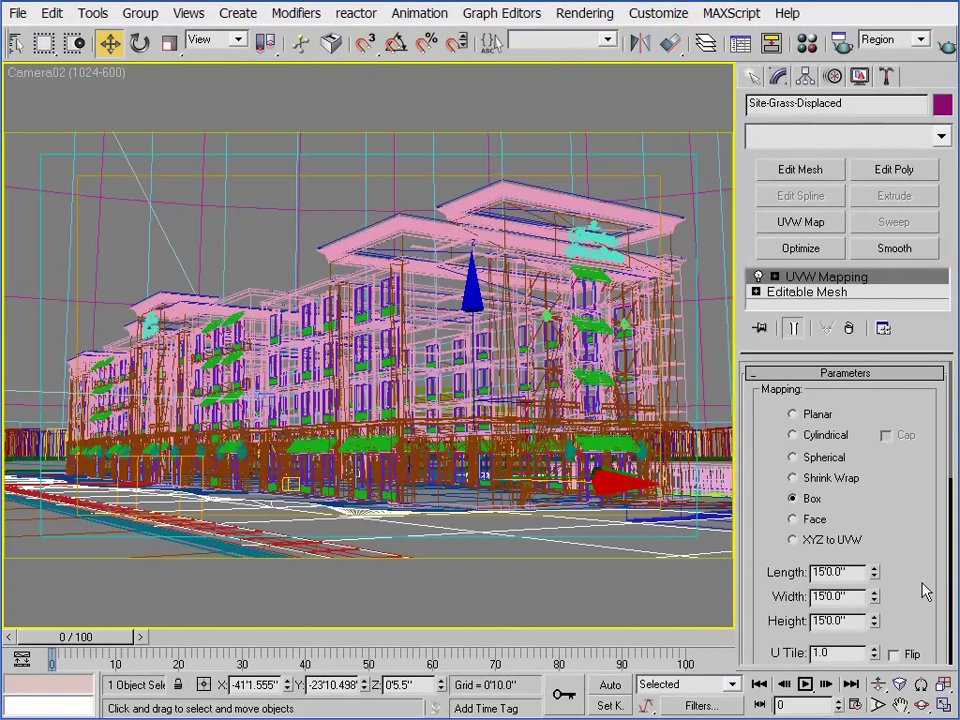
click(810, 137)
scroll(943, 643, down, 10)
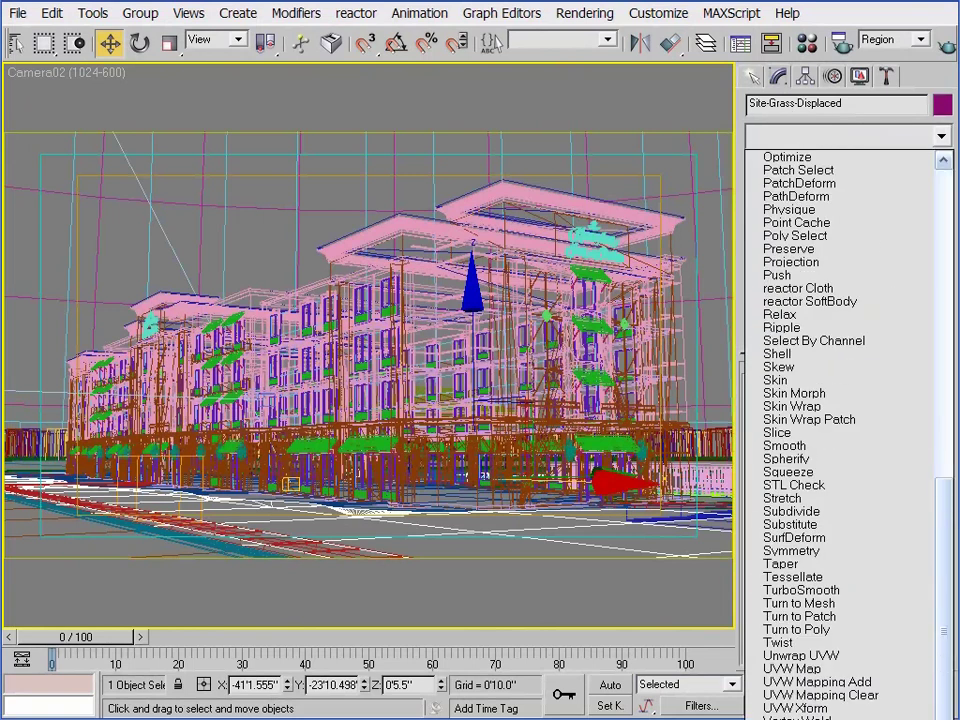
click(820, 700)
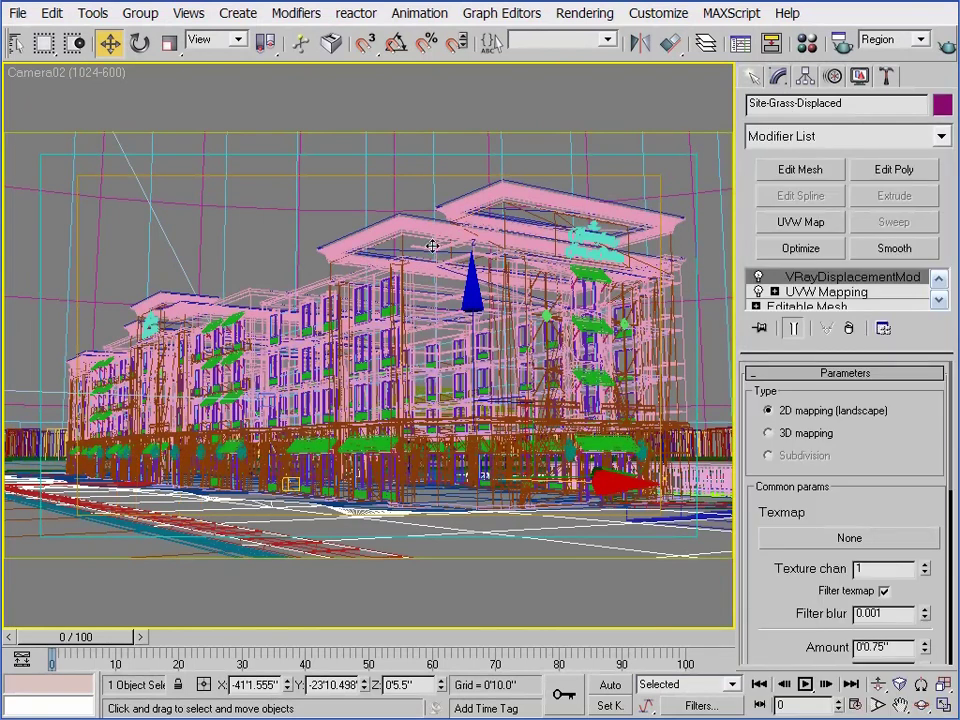
Step: Assign the gras_bump_a.jpg map from the Material Editor as an instance to the grass object's VRayDisplacementMod texmap
key(m)
click(226, 117)
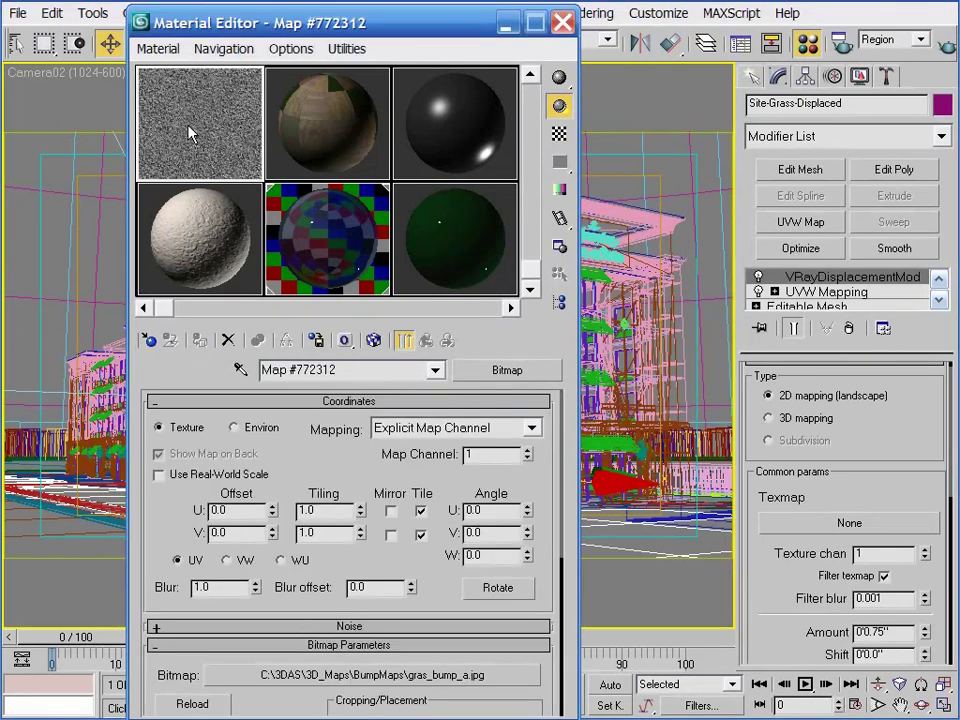
drag(193, 133, 830, 527)
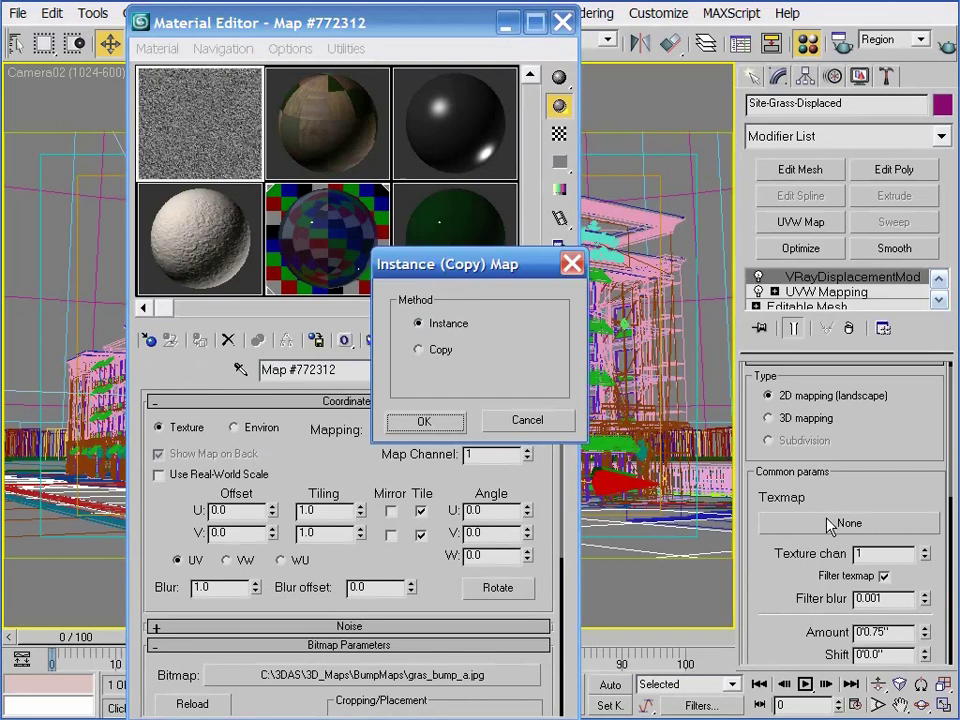
click(450, 428)
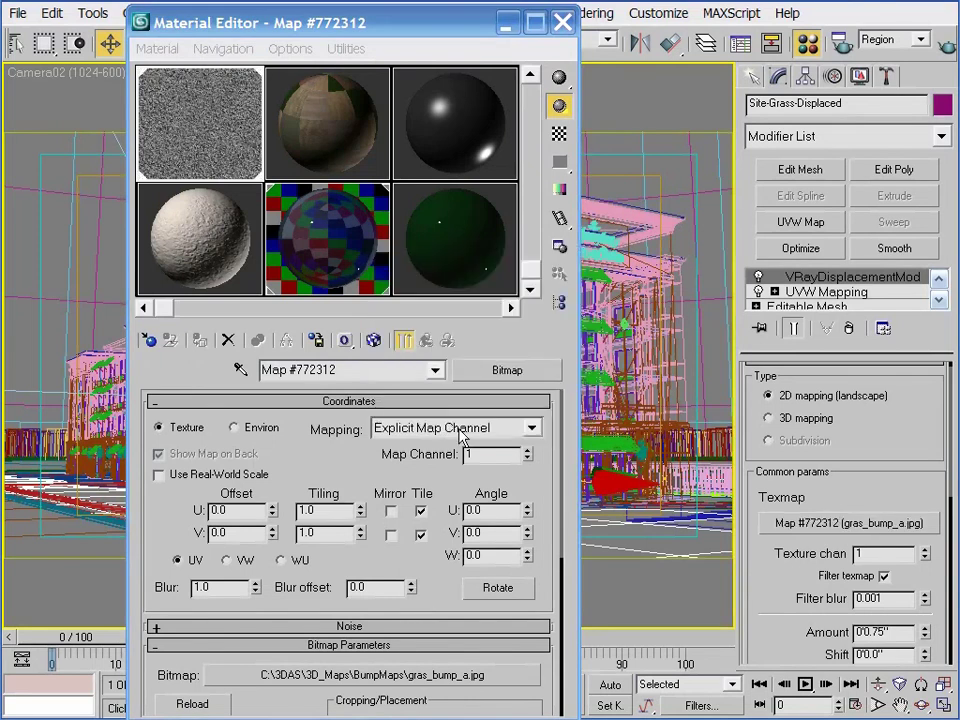
Step: Examine which 2D and 3D map types are available for displacement, leaving the Bitmap map assigned
click(509, 382)
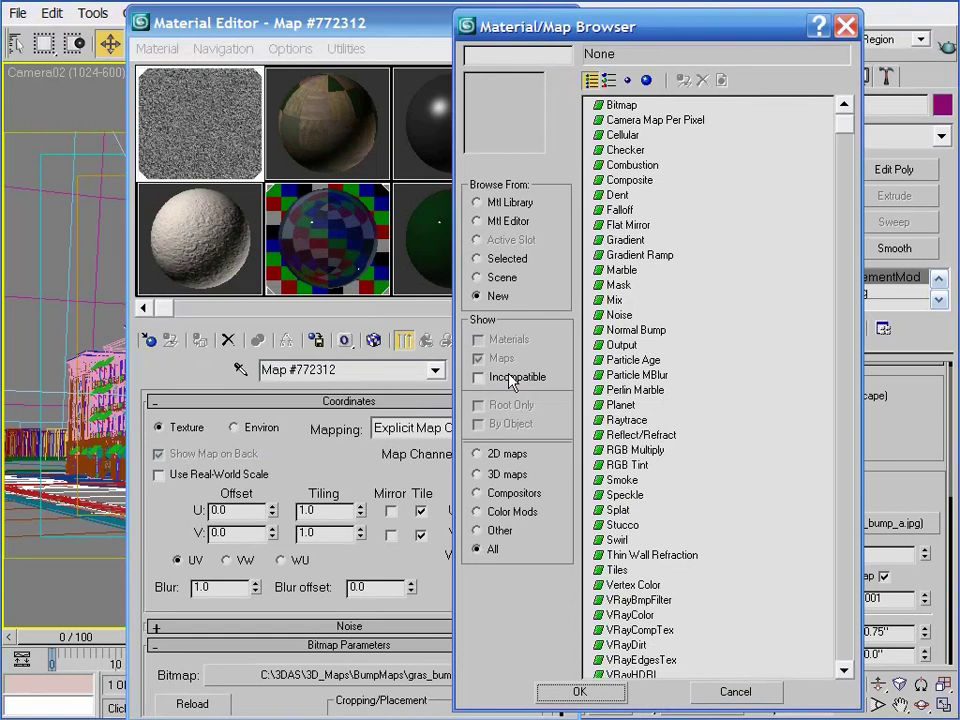
click(477, 455)
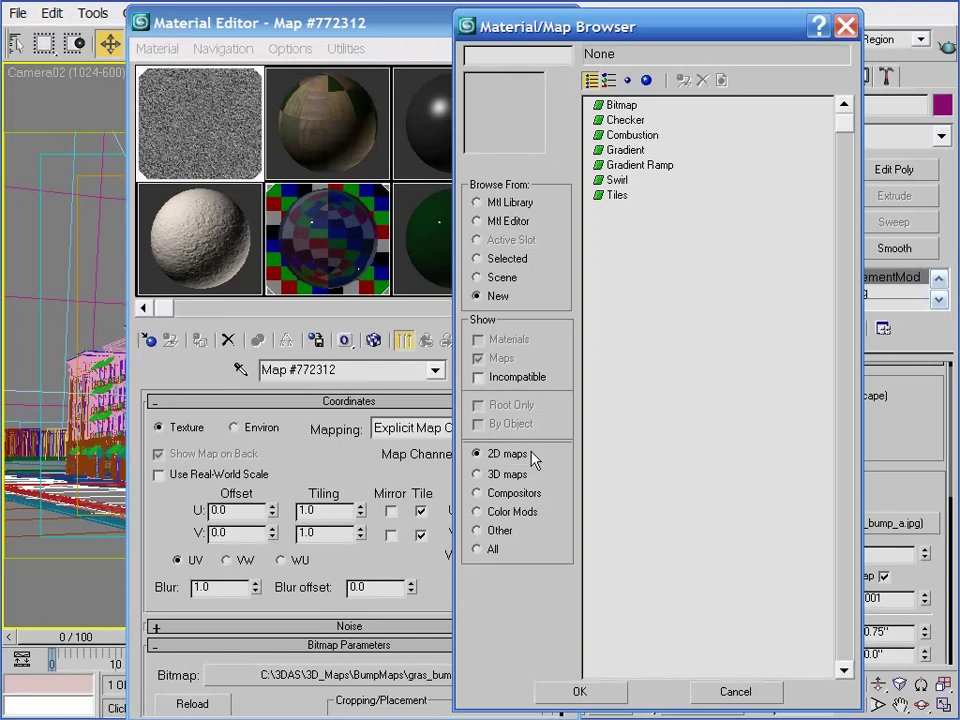
click(617, 104)
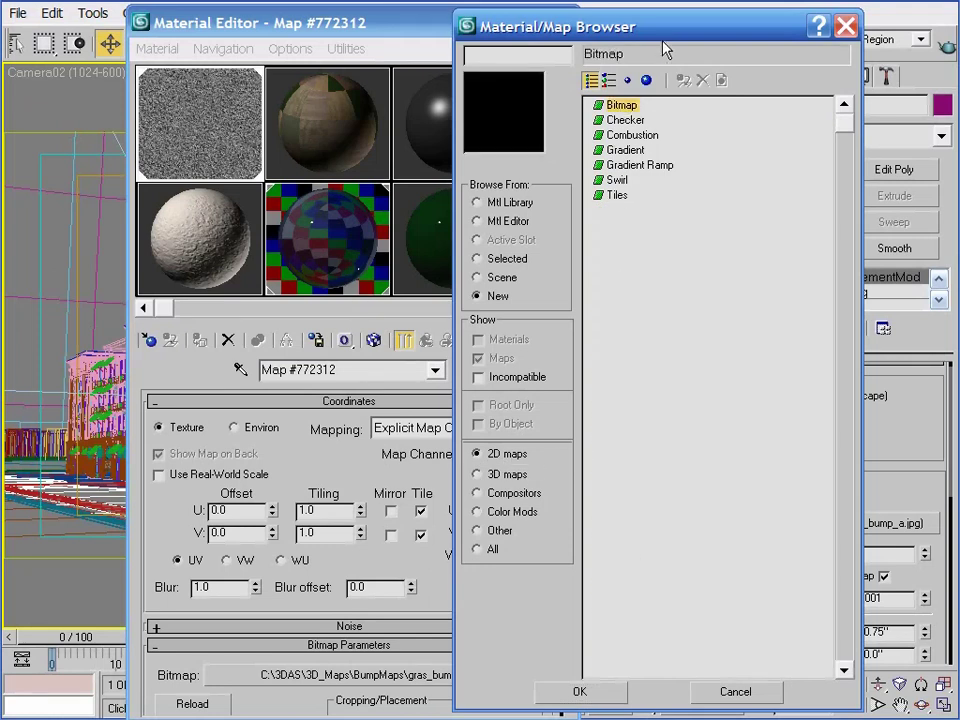
click(757, 690)
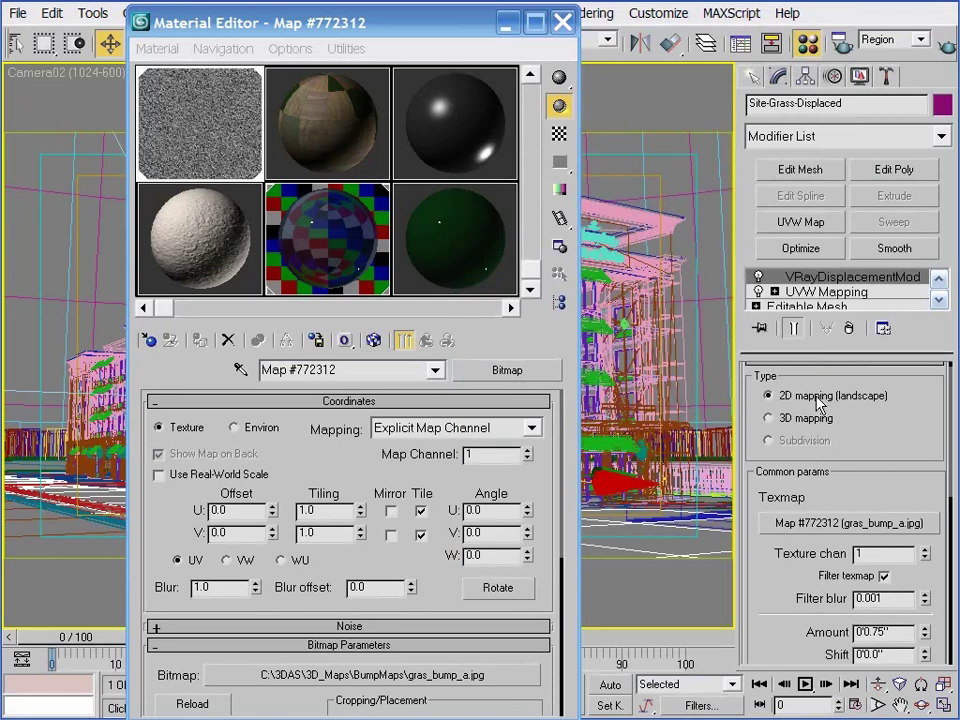
click(820, 420)
click(825, 400)
click(540, 372)
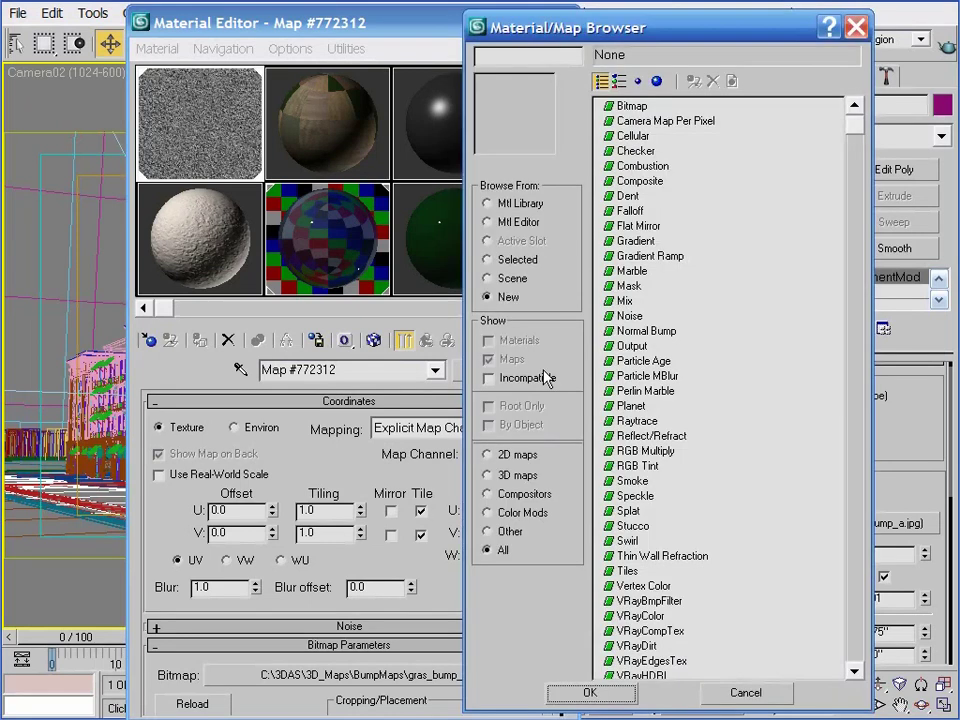
click(503, 477)
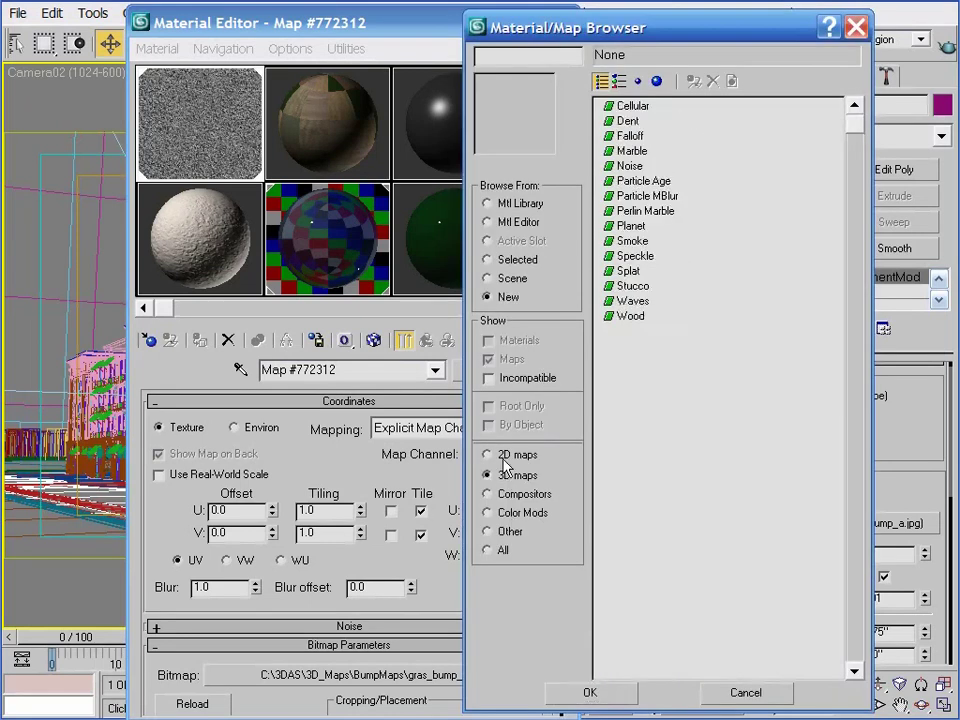
click(630, 167)
click(745, 692)
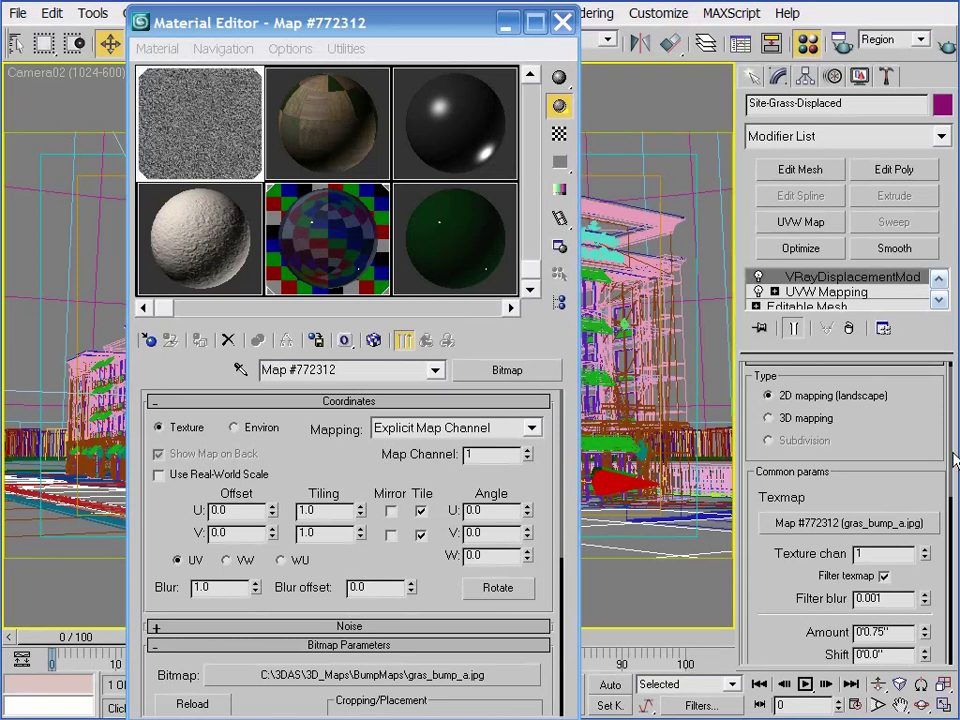
Step: Set the VRayDisplacementMod amount to 5 inches and close the Material Editor
drag(906, 450, 866, 381)
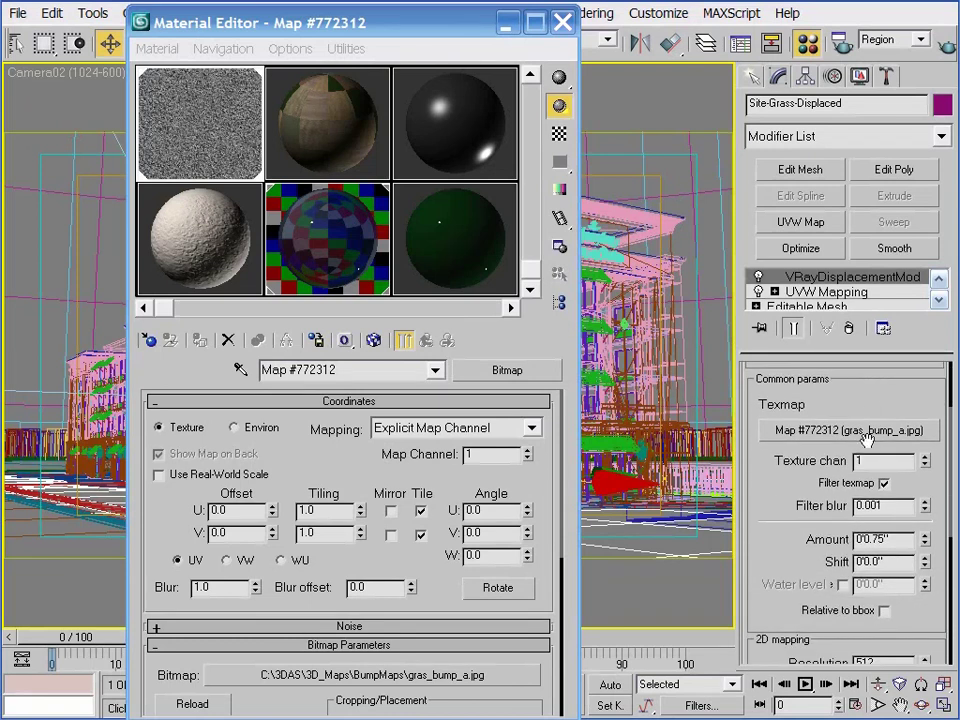
double_click(884, 539)
text(5)
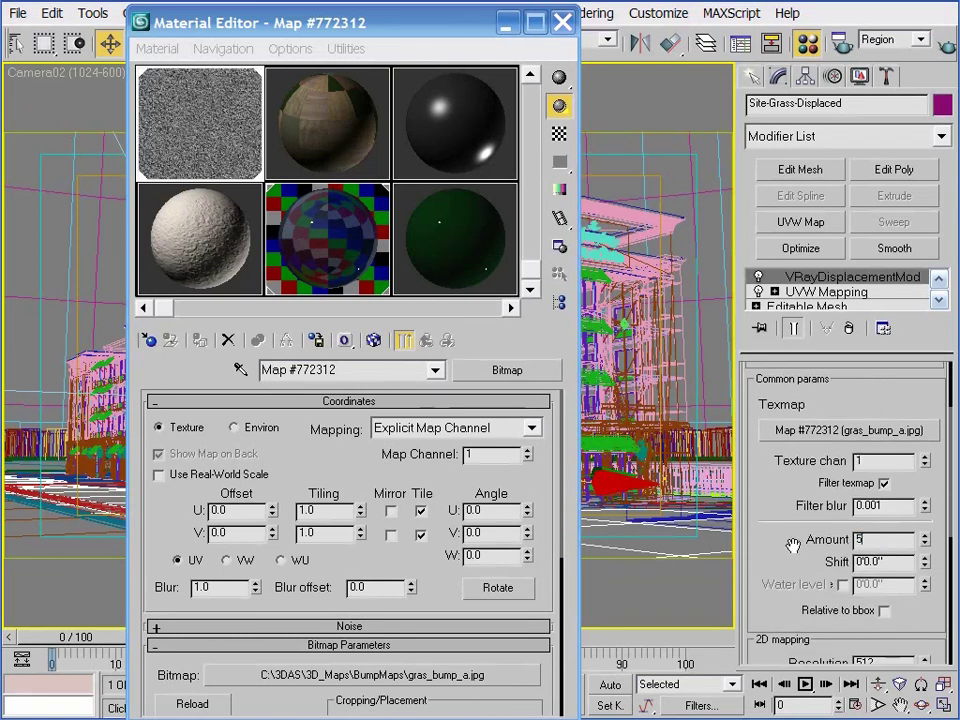
key(Return)
click(562, 21)
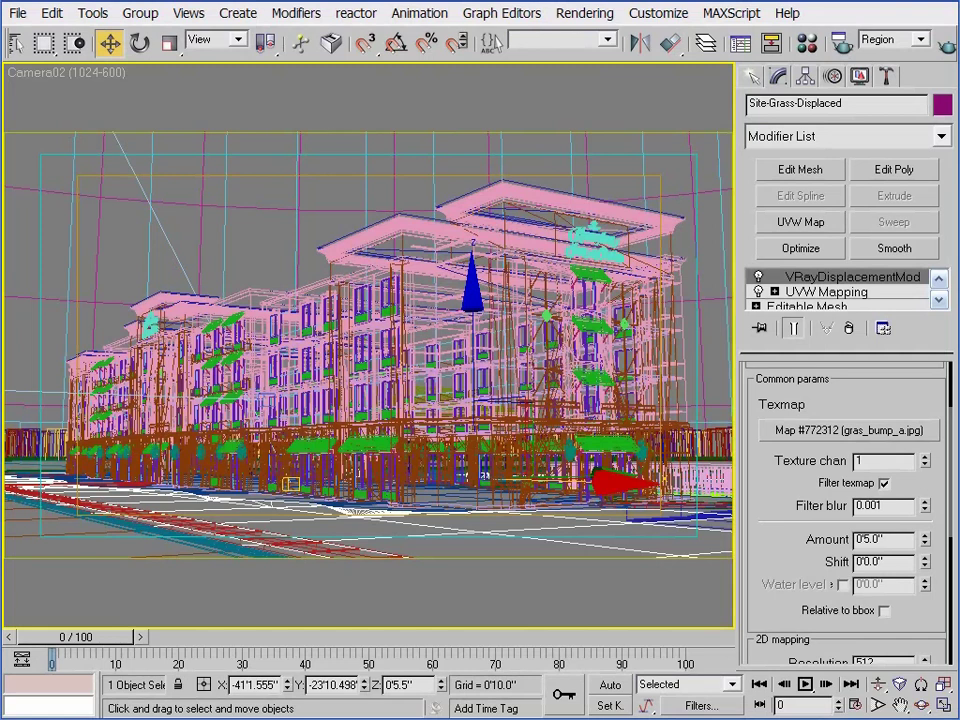
Step: Enable Displacement in the V-Ray global switches of the render settings
key(F10)
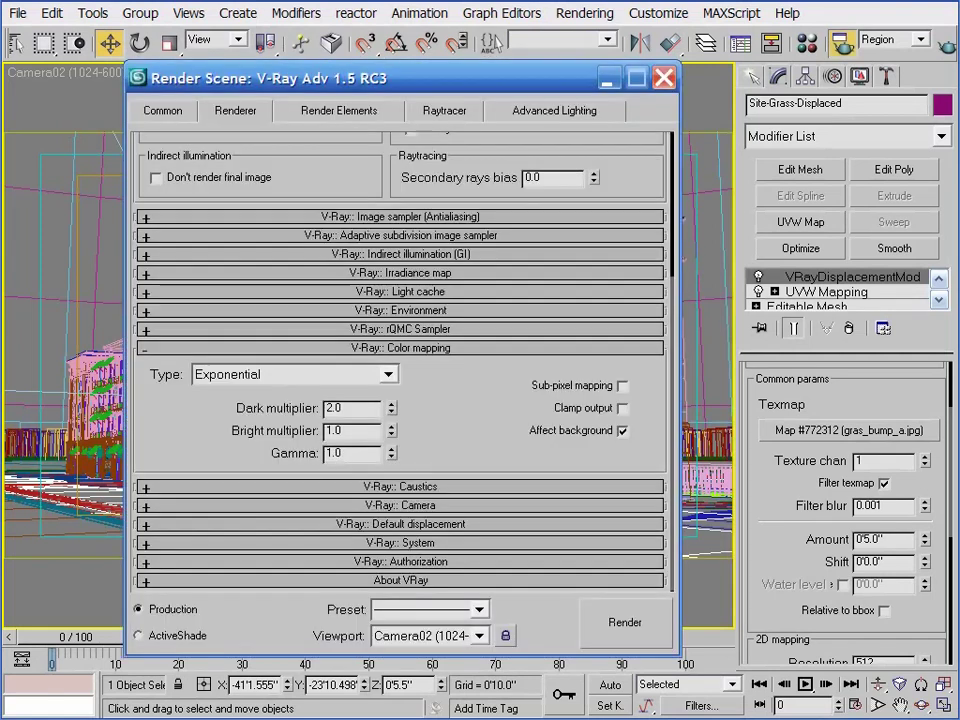
scroll(300, 163, up, 5)
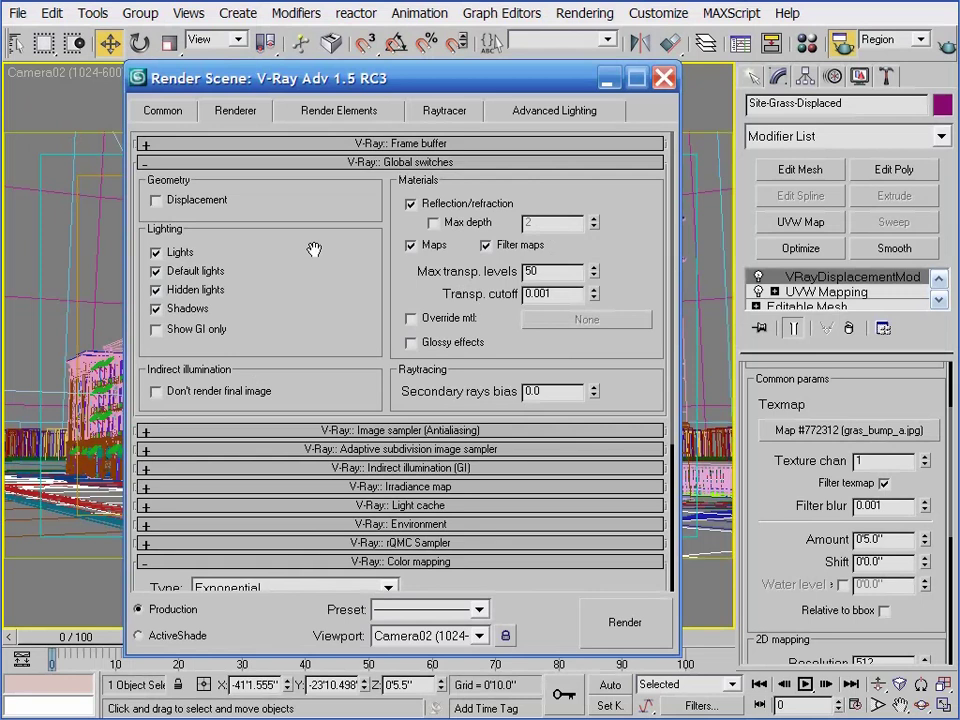
click(205, 202)
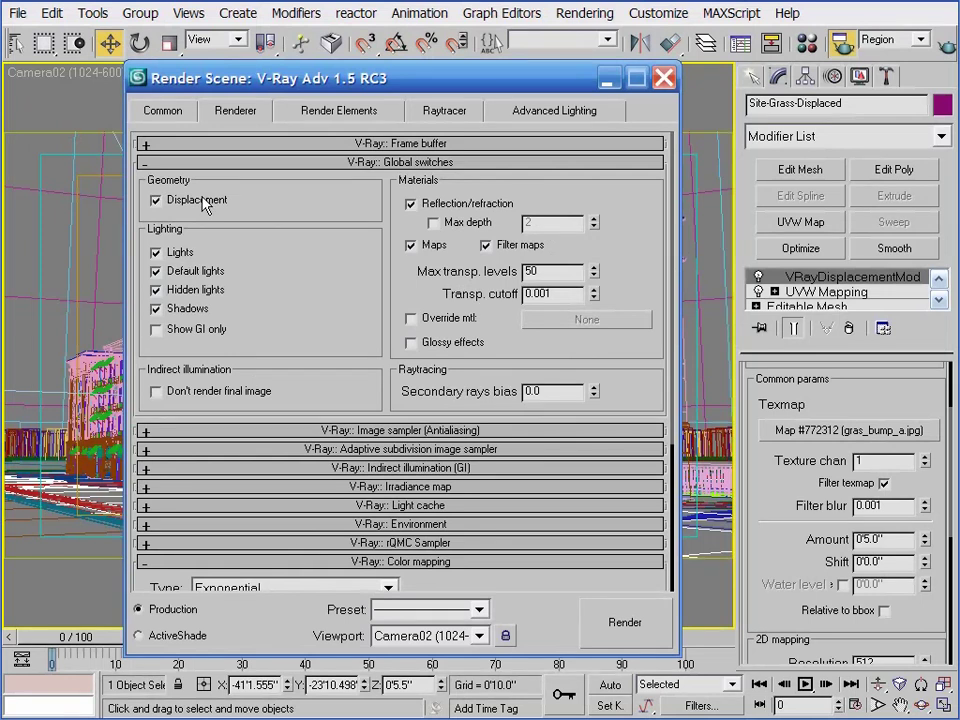
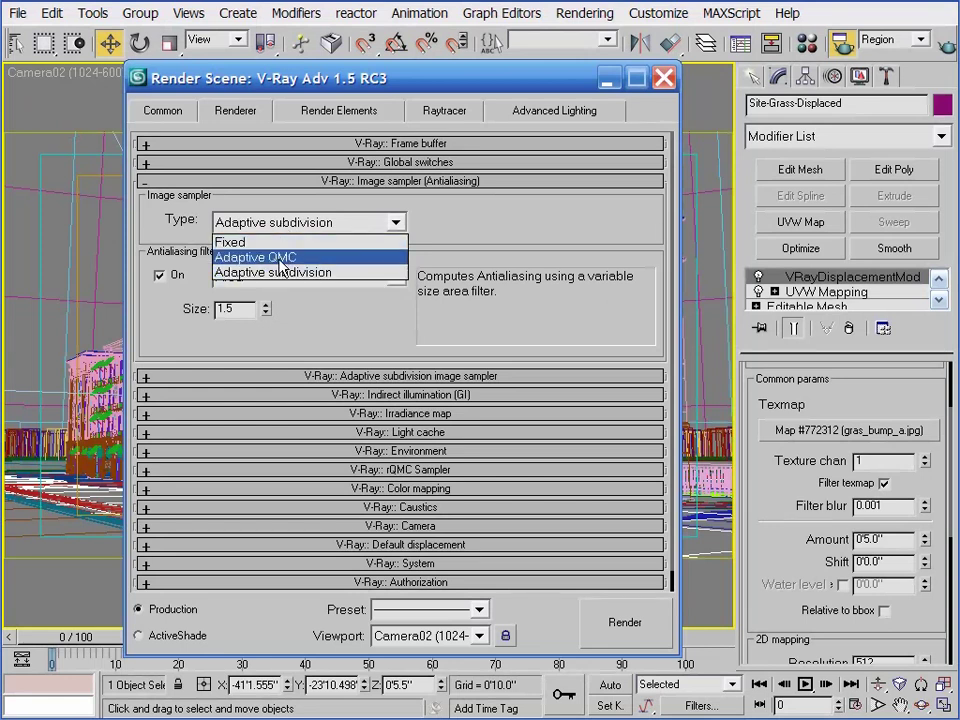
Step: Change the V-Ray image sampler type to Adaptive QMC and expand the Adaptive rQMC image sampler settings
click(286, 258)
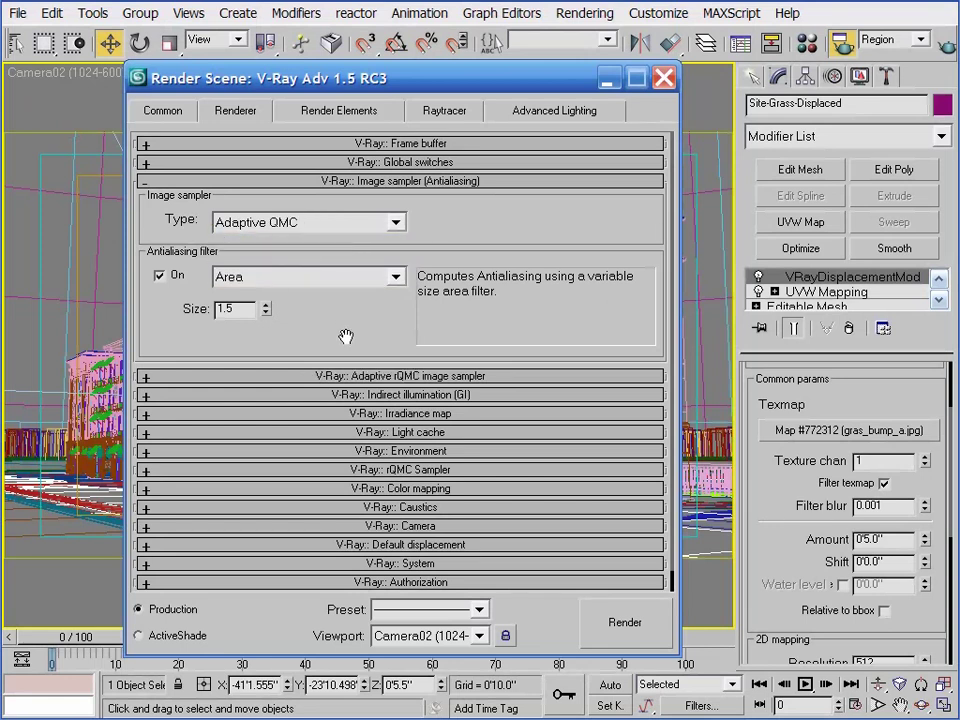
click(352, 378)
drag(369, 336, 372, 252)
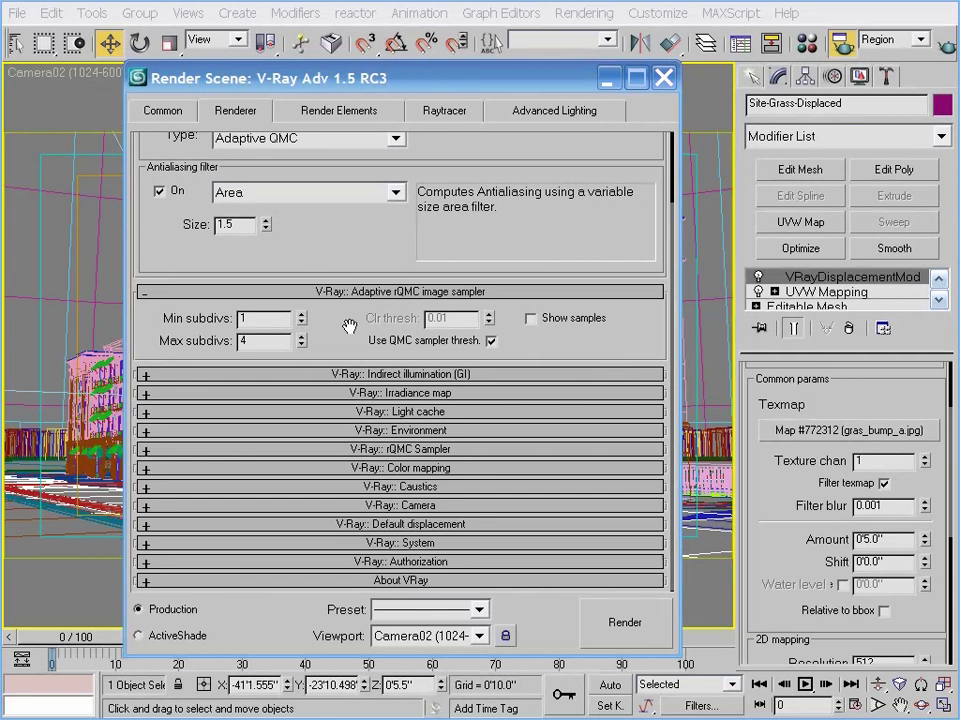
Step: Set the Adaptive rQMC image sampler's max subdivs to 100 and compare that render with the default-settings render
double_click(281, 344)
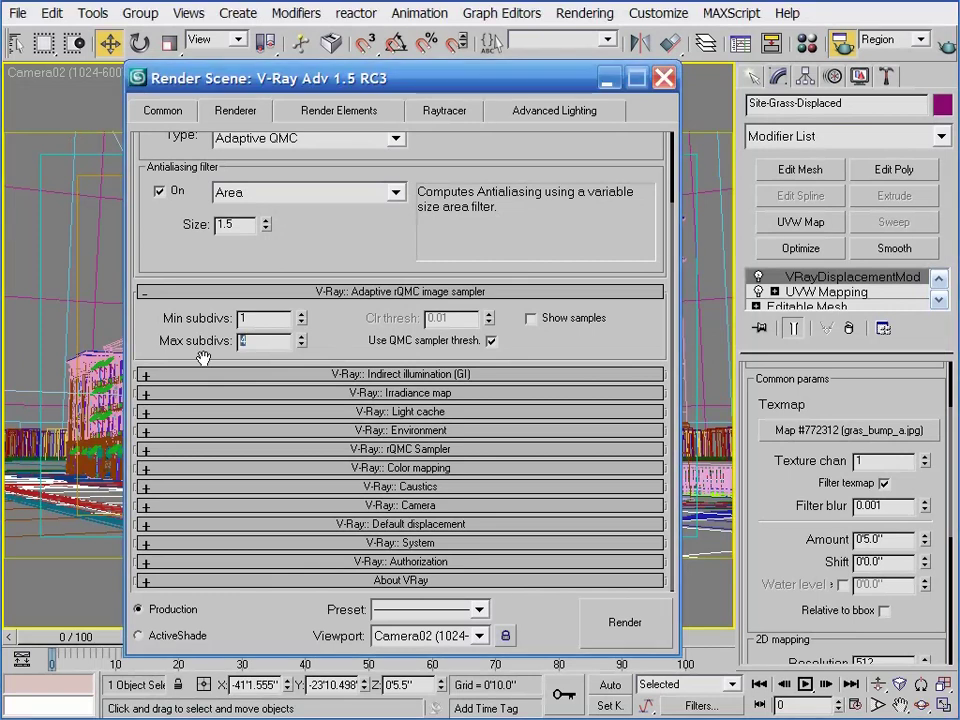
text(100)
key(Return)
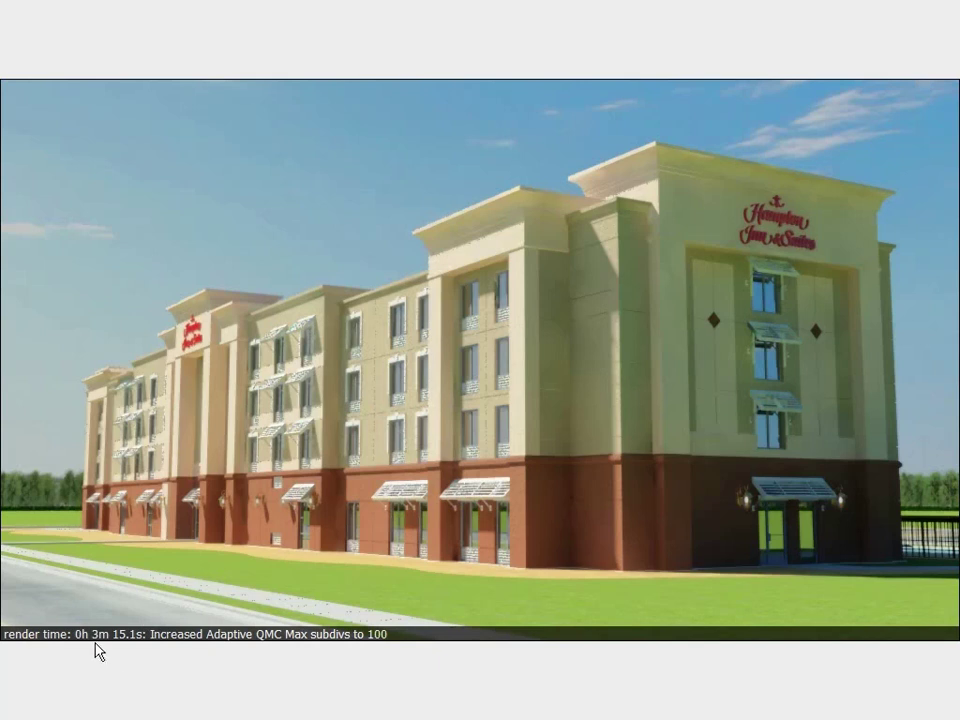
key(Left)
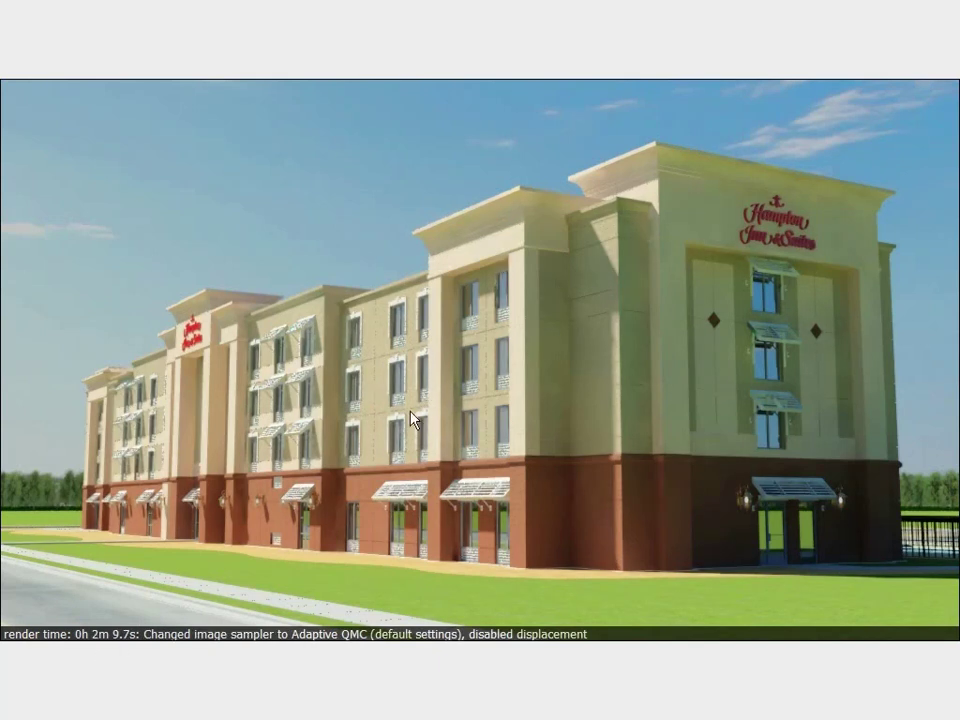
key(Right)
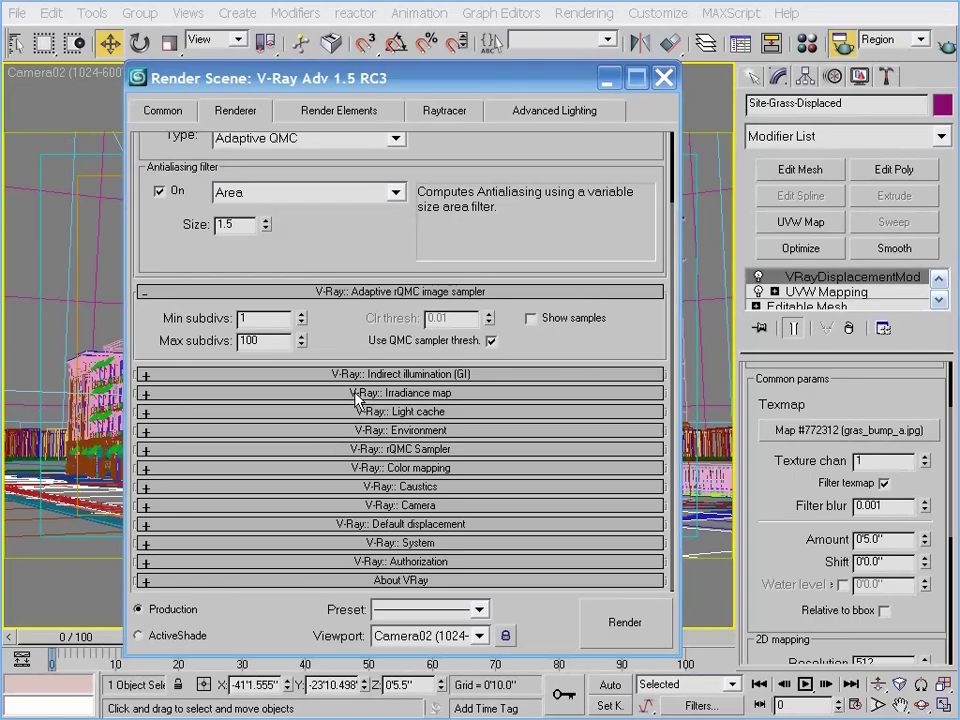
Step: Set the V-Ray irradiance map's current preset to Medium
click(360, 339)
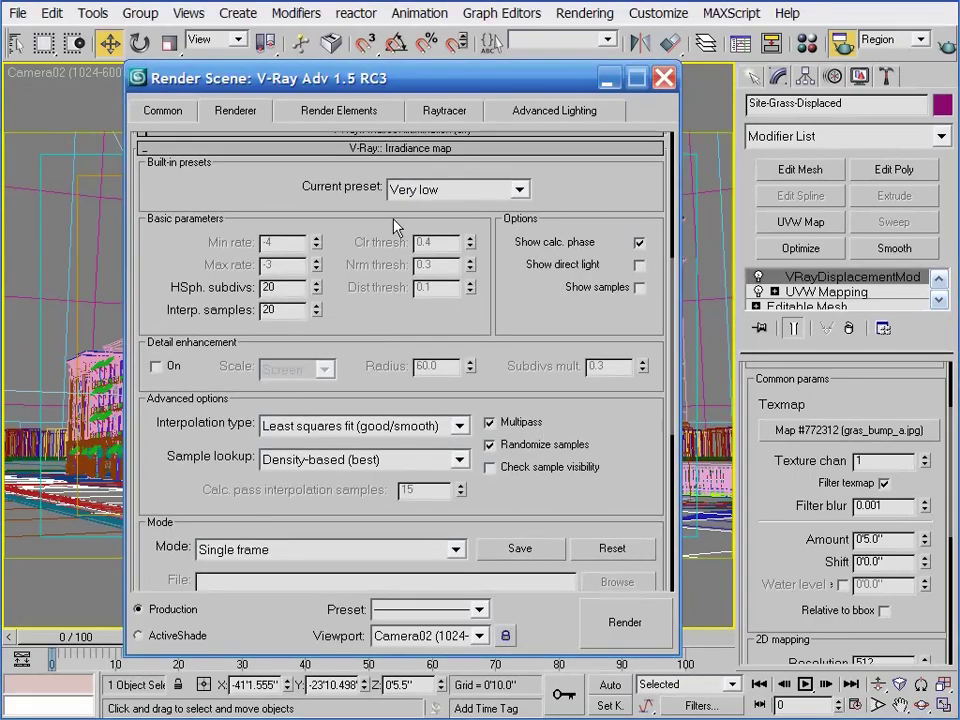
click(418, 190)
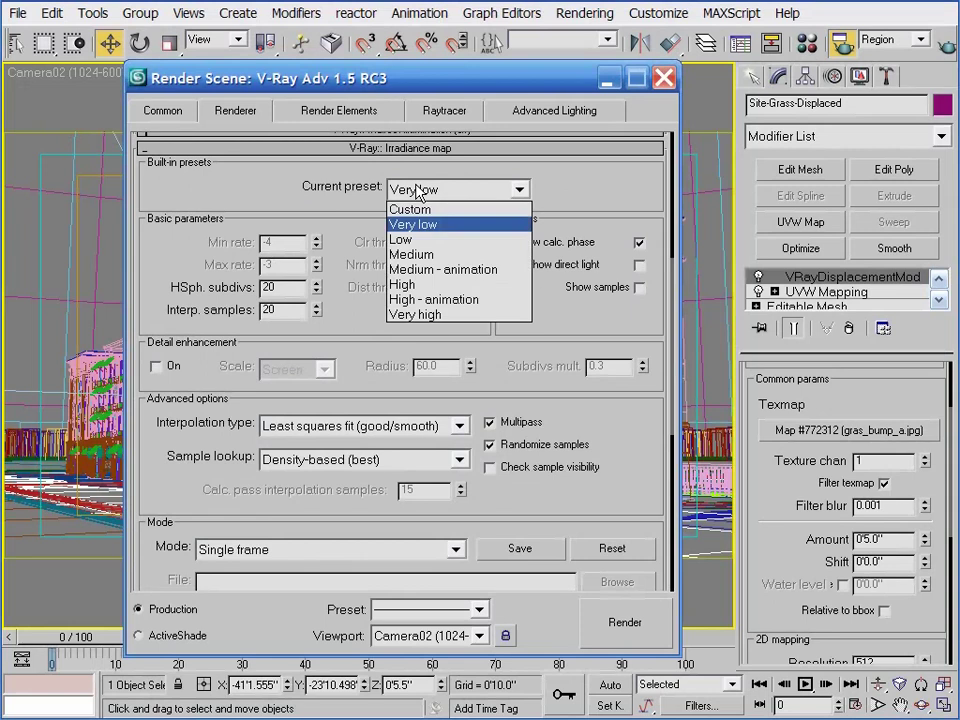
click(406, 253)
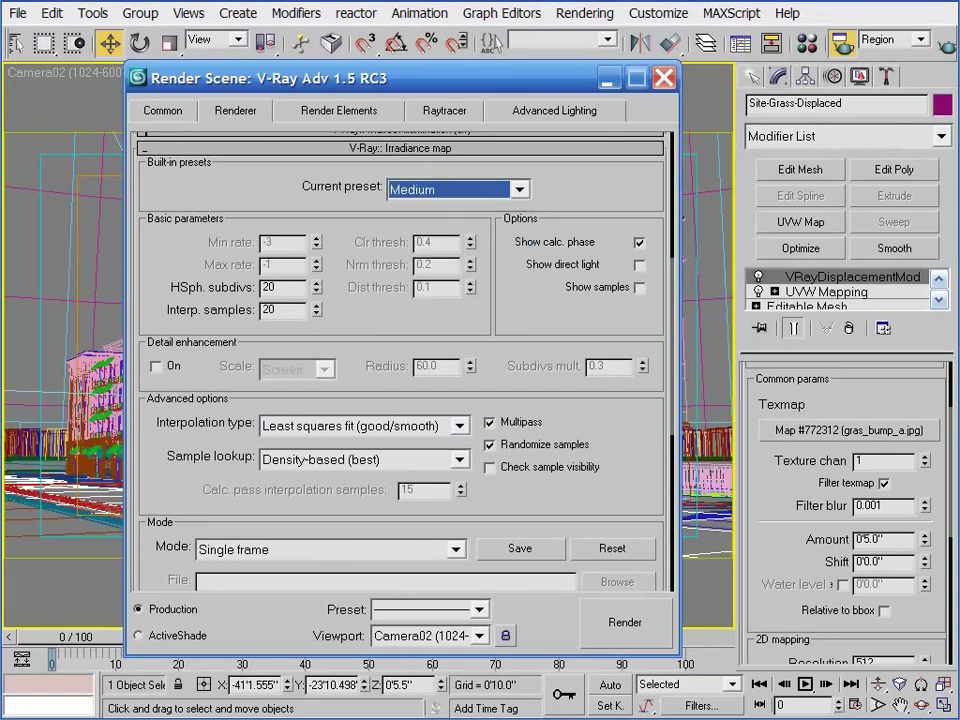
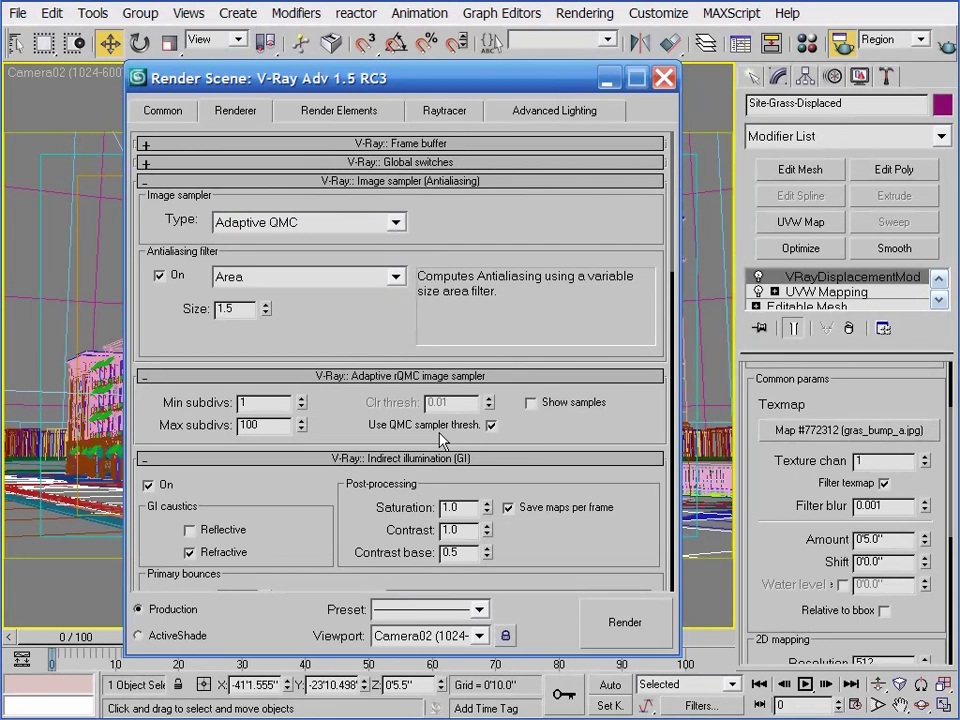
Step: Turn off Use QMC sampler thresh. for the image sampler, and check the color threshold against the rQMC Sampler's noise threshold
click(491, 424)
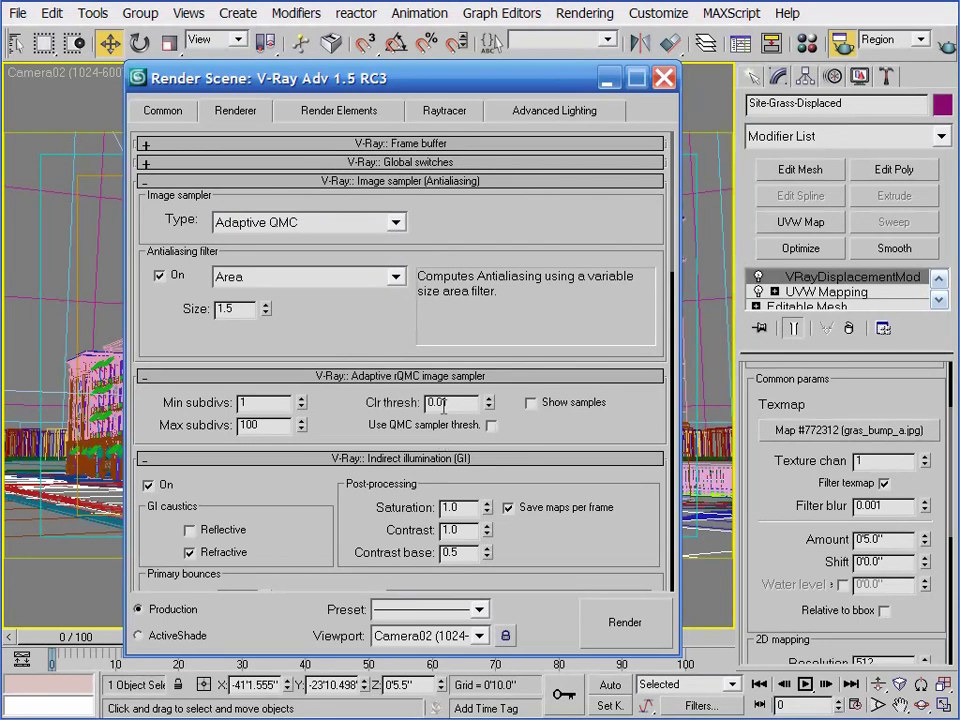
double_click(457, 403)
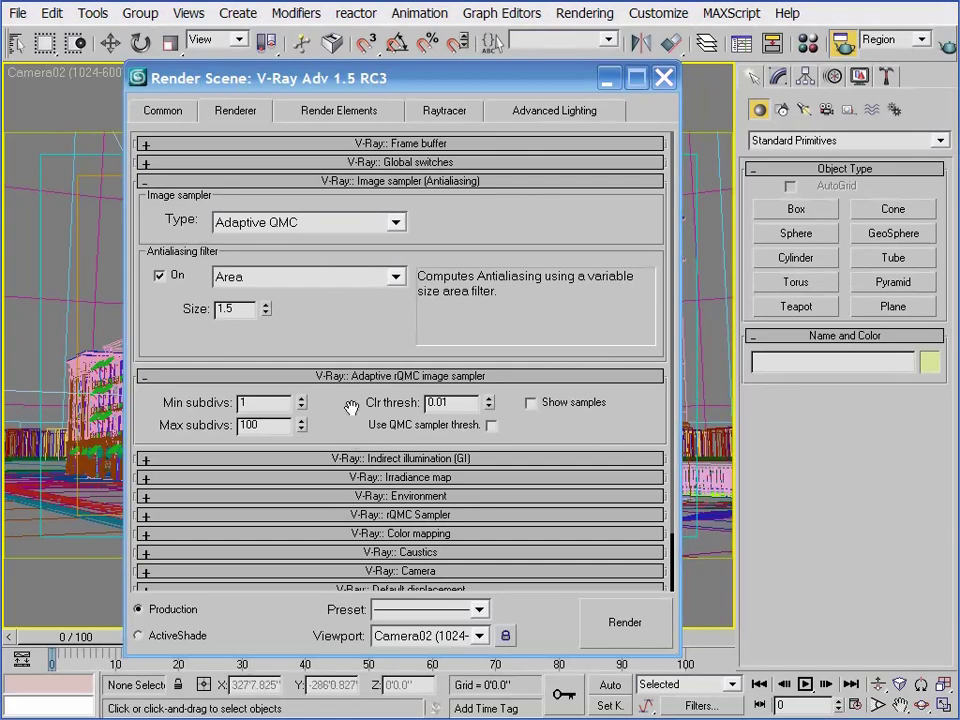
drag(351, 407, 358, 296)
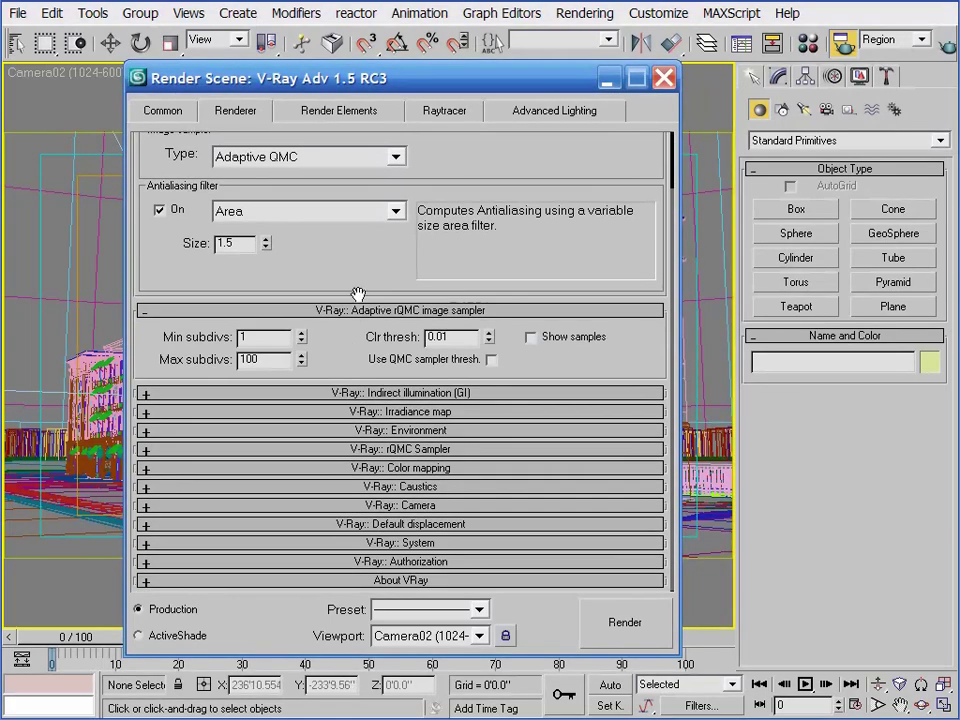
click(399, 450)
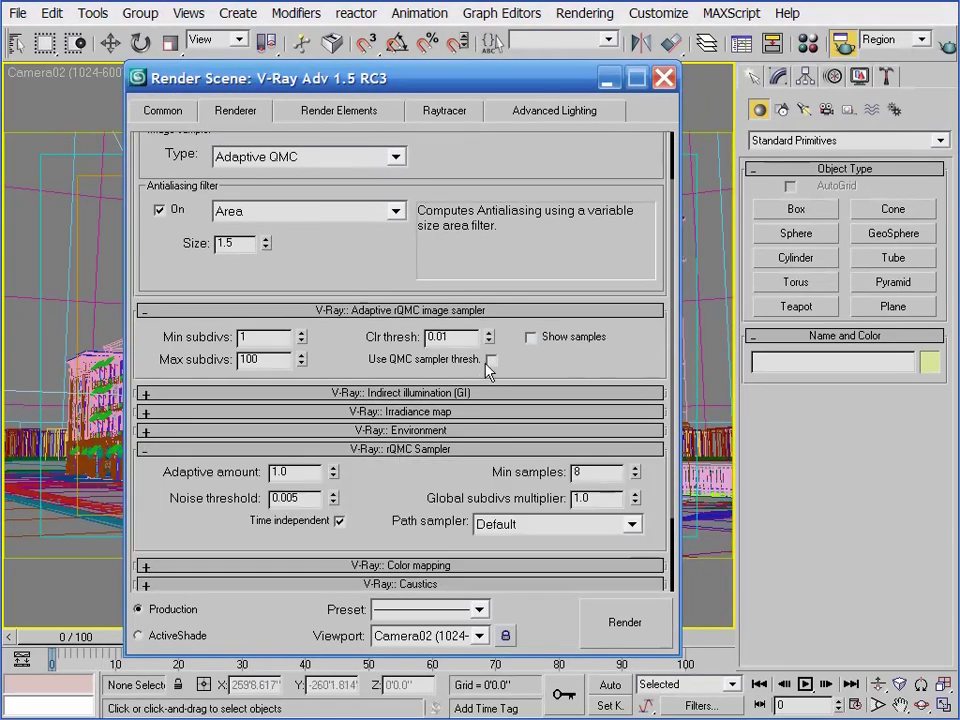
drag(268, 502, 267, 505)
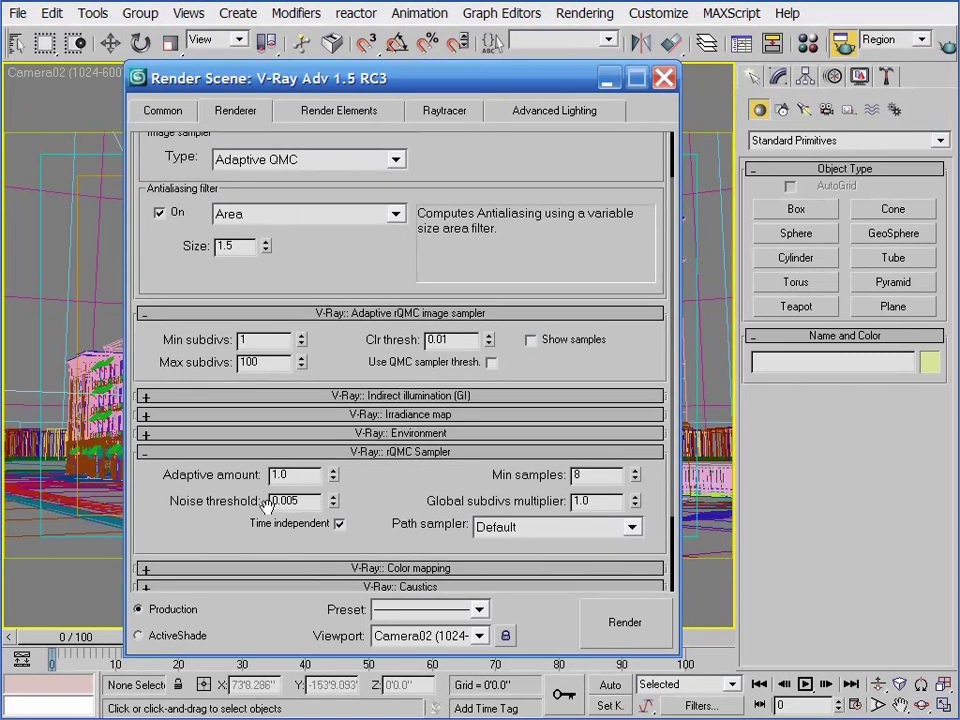
double_click(290, 501)
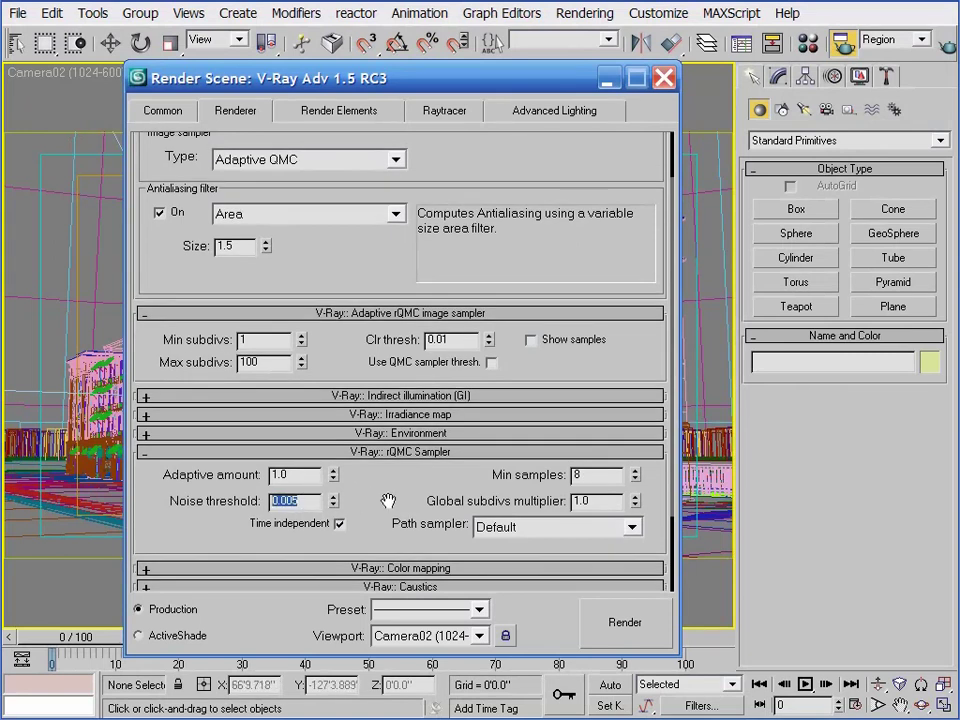
Step: Expand the V-Ray irradiance map settings and set HSph. subdivs to 50
click(420, 414)
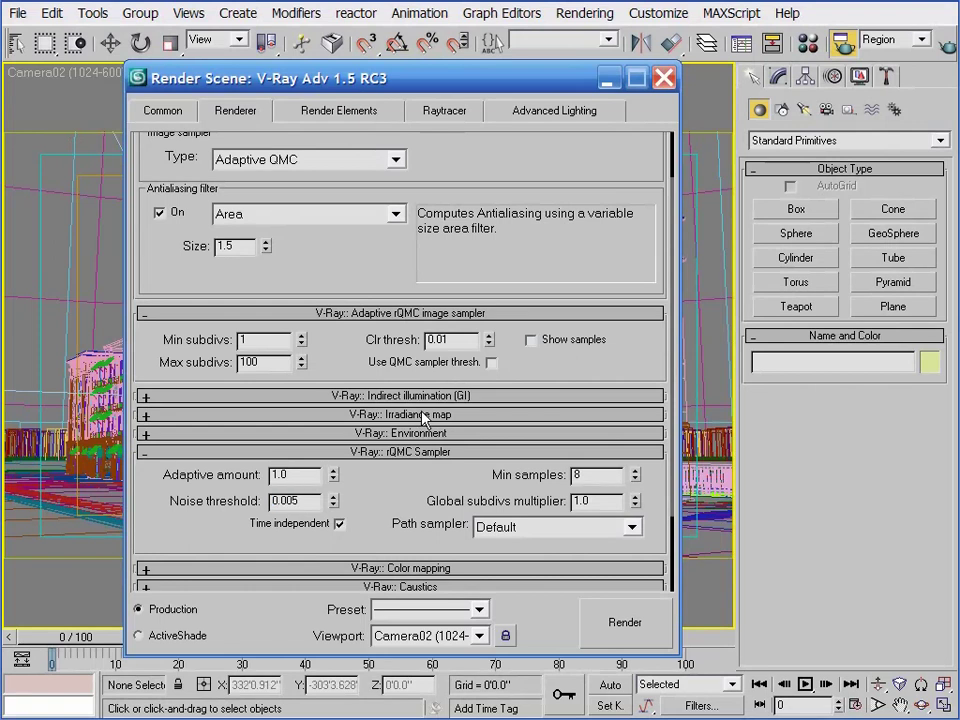
scroll(383, 318, up, 1)
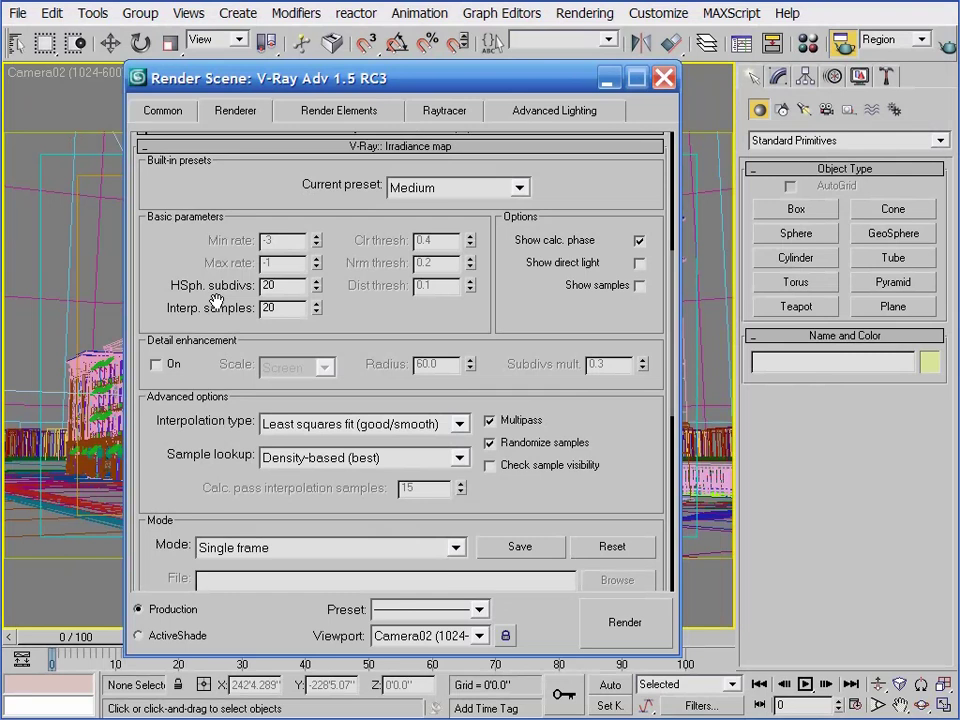
double_click(272, 285)
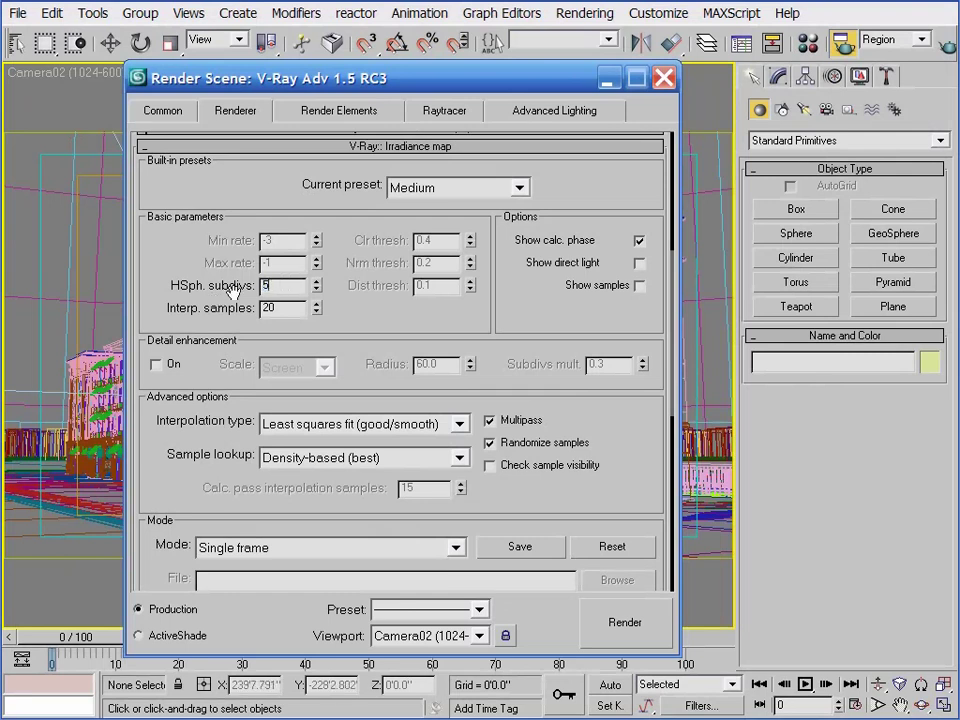
text(50)
key(Return)
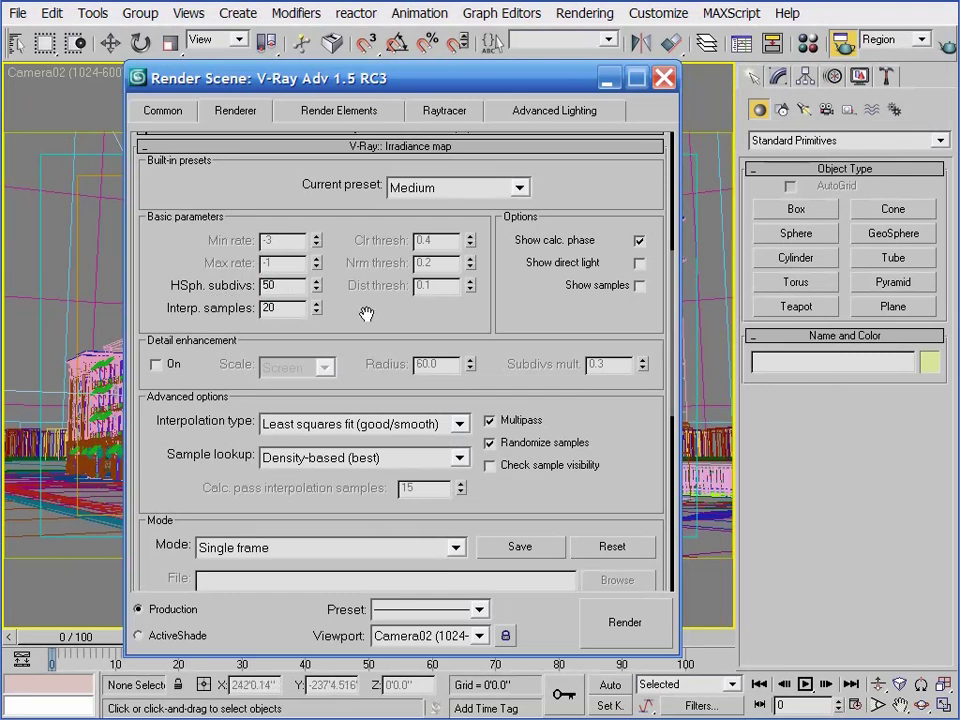
click(205, 480)
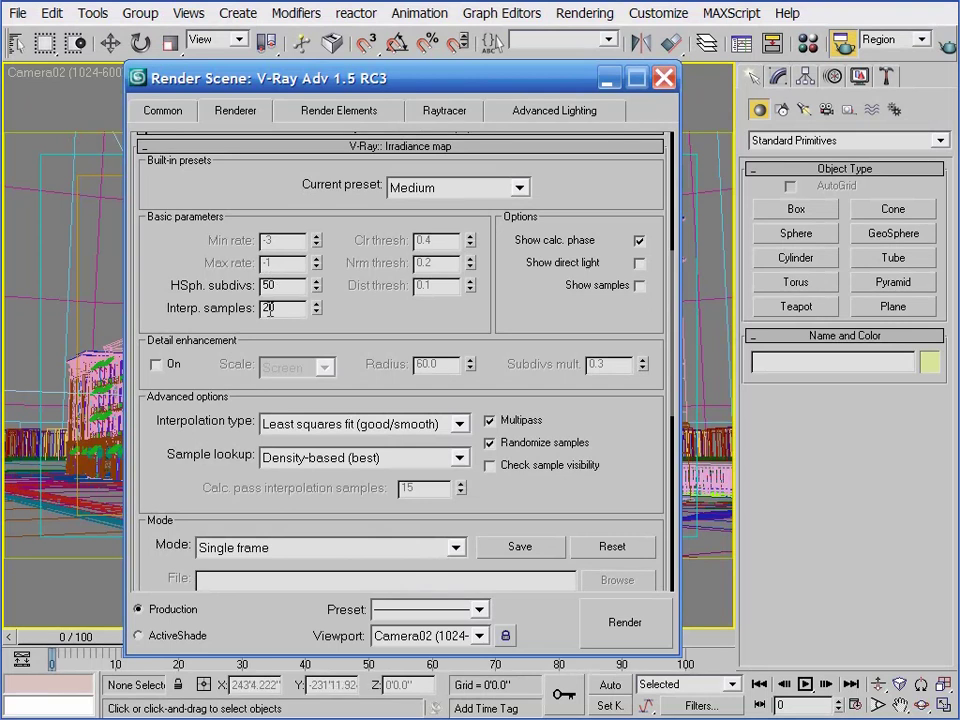
Step: Set the irradiance map's HSph. subdivs back to 20 and its Interp. samples to 40
drag(269, 309, 256, 311)
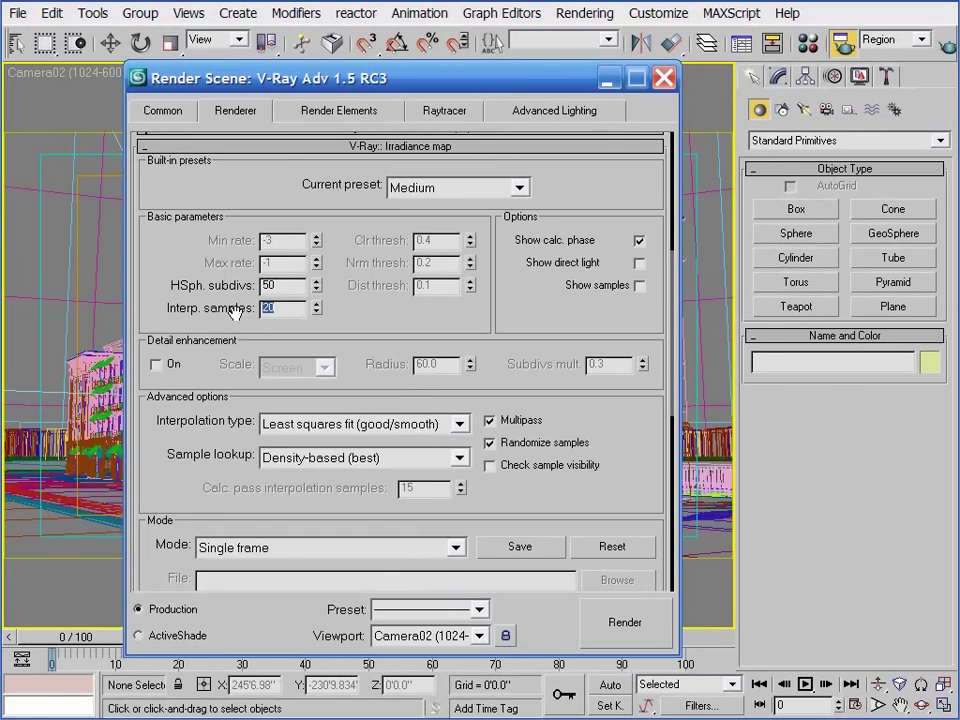
drag(268, 286, 230, 293)
text(20)
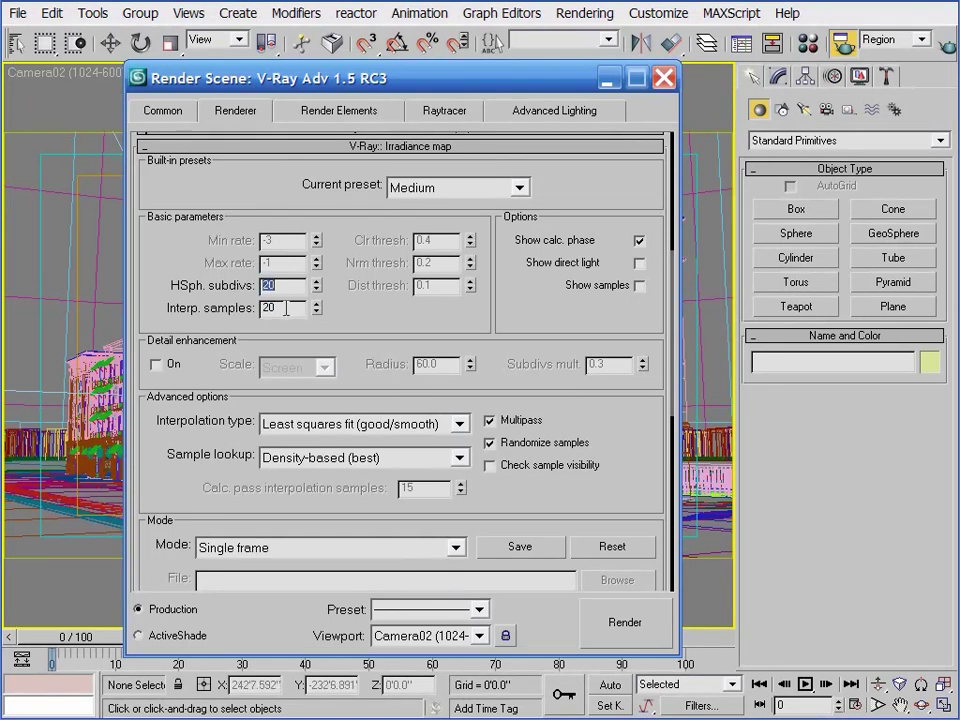
drag(268, 309, 240, 312)
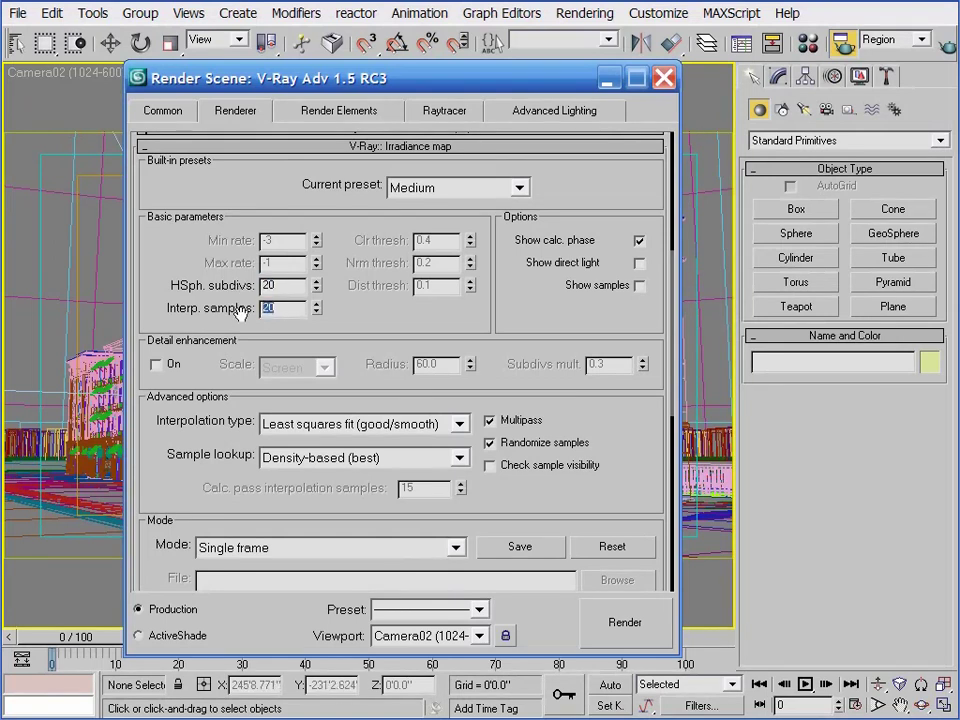
text(40)
key(Return)
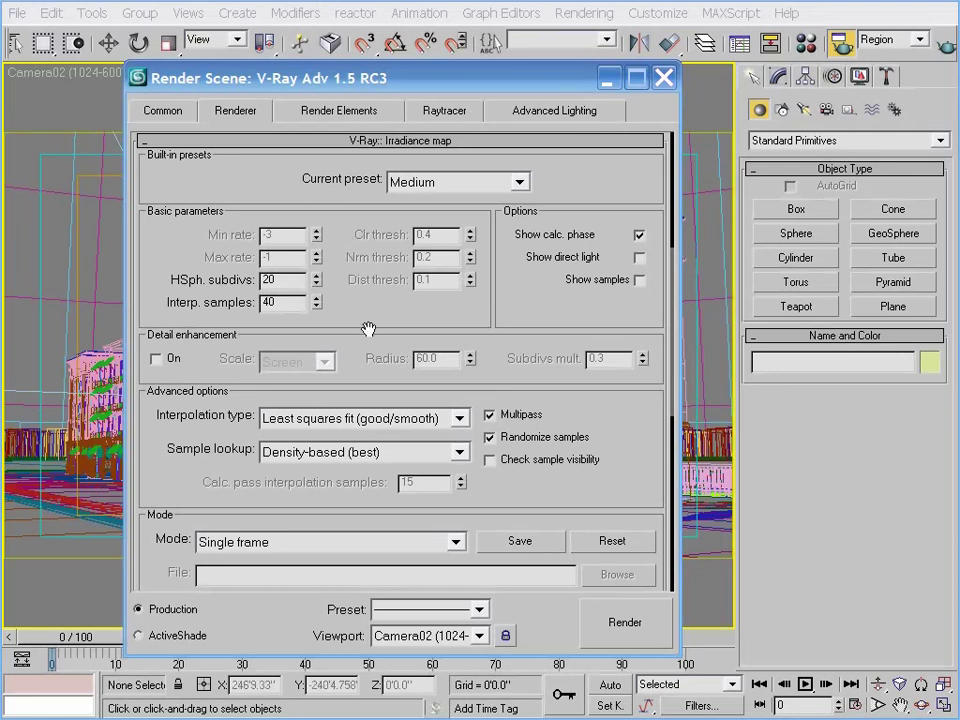
Step: Restore the irradiance map's Interp. samples to 20
drag(369, 326, 374, 348)
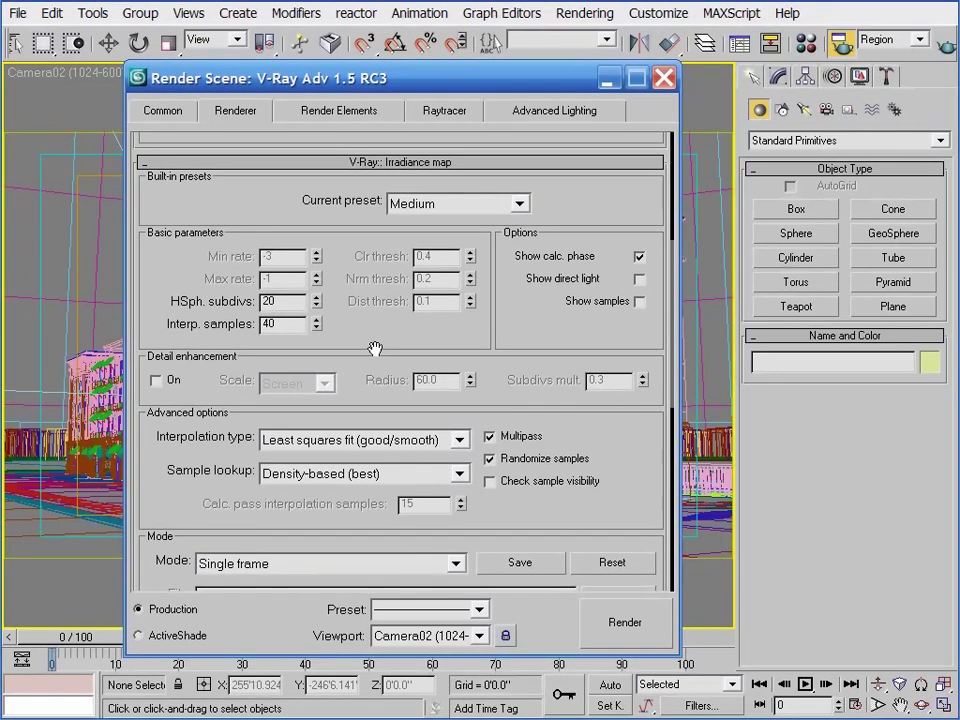
double_click(285, 324)
text(20)
key(Return)
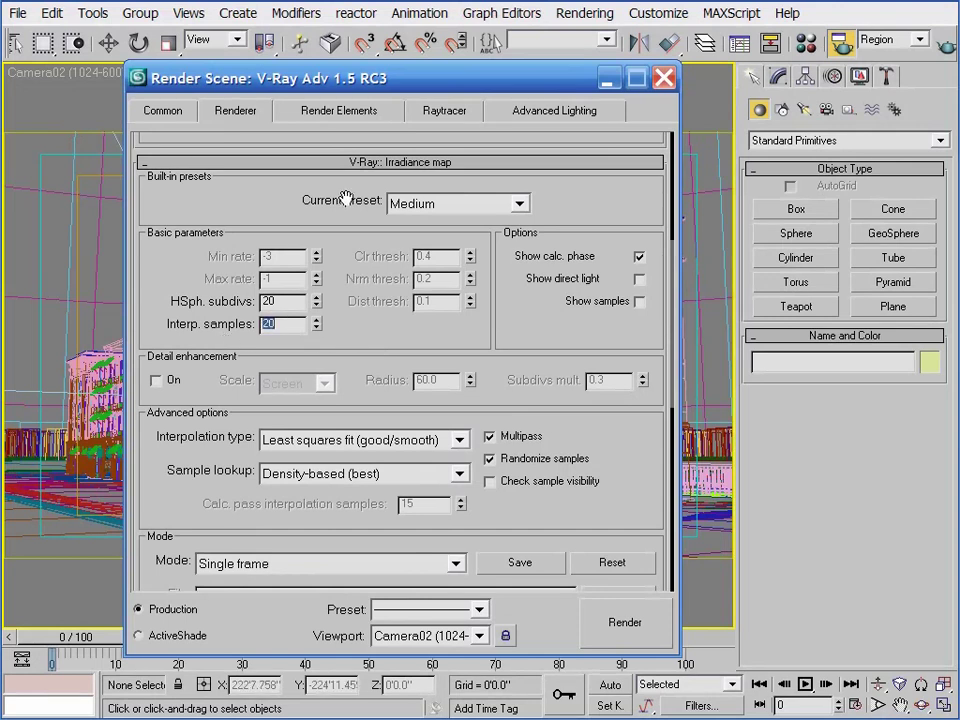
Step: Collapse the irradiance map settings and set the rQMC Sampler's noise threshold to 0.01
scroll(347, 190, down, 1)
click(349, 144)
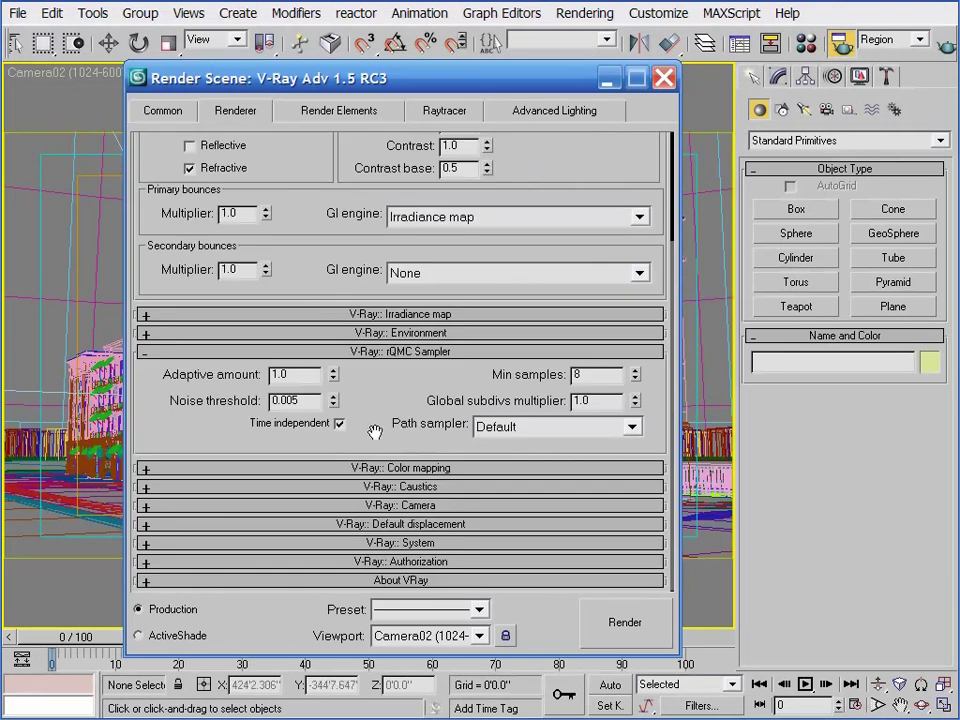
drag(311, 400, 285, 401)
text(1)
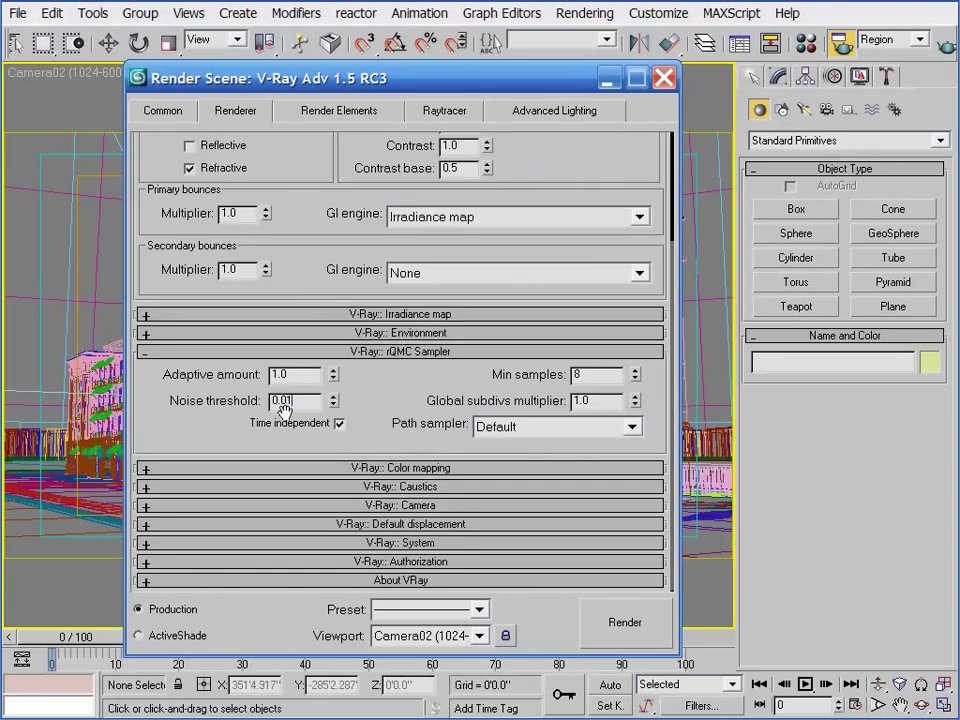
key(Return)
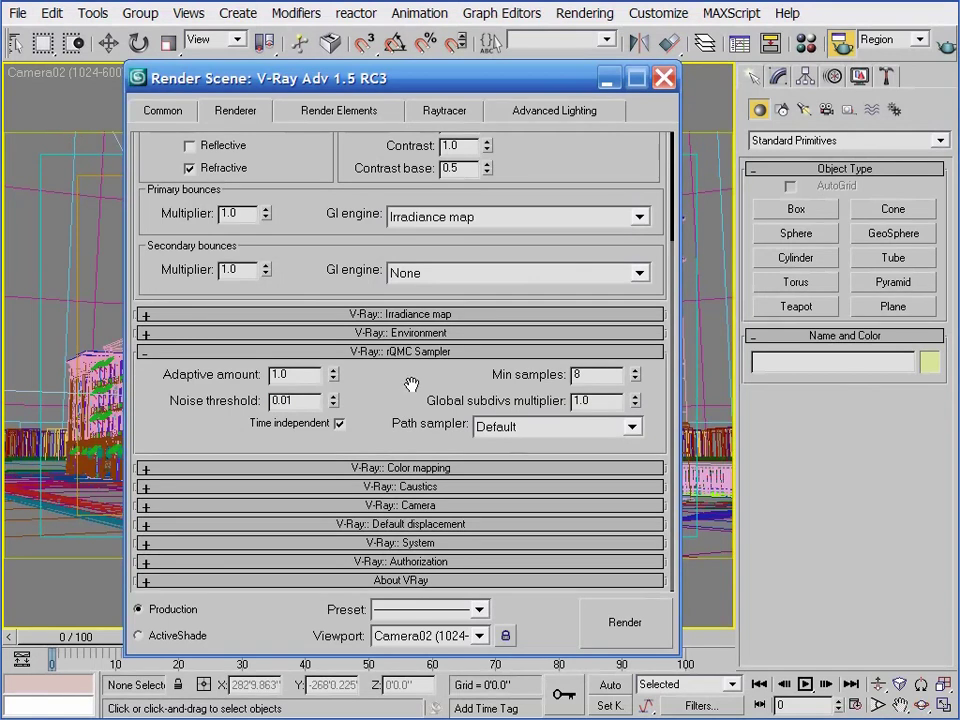
Step: Set the secondary bounces GI engine to Light cache and expand the V-Ray light cache settings
click(428, 274)
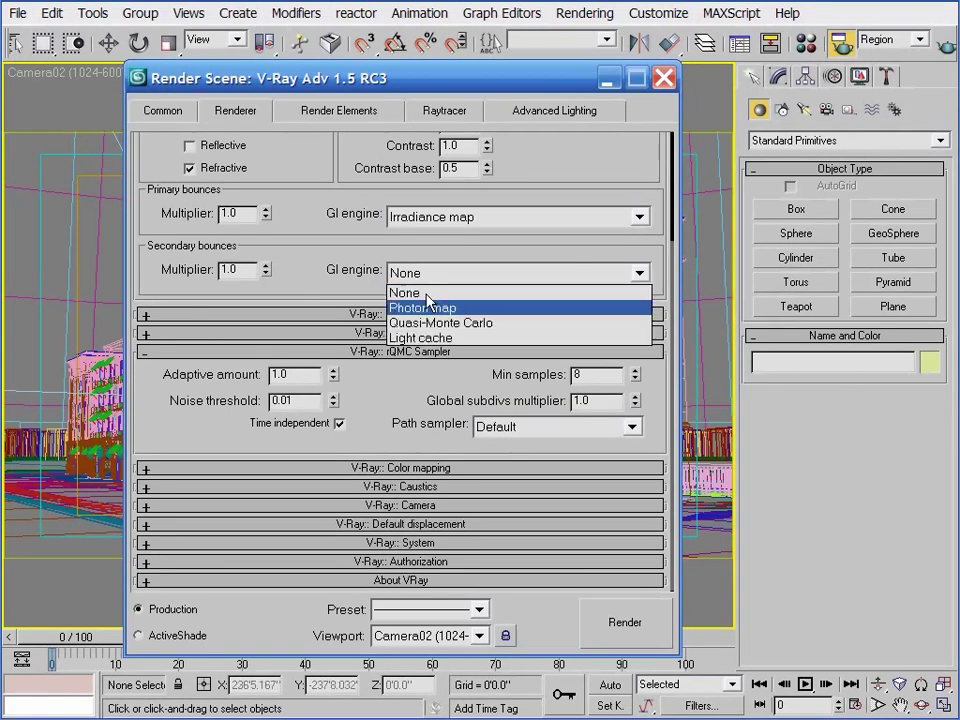
click(428, 337)
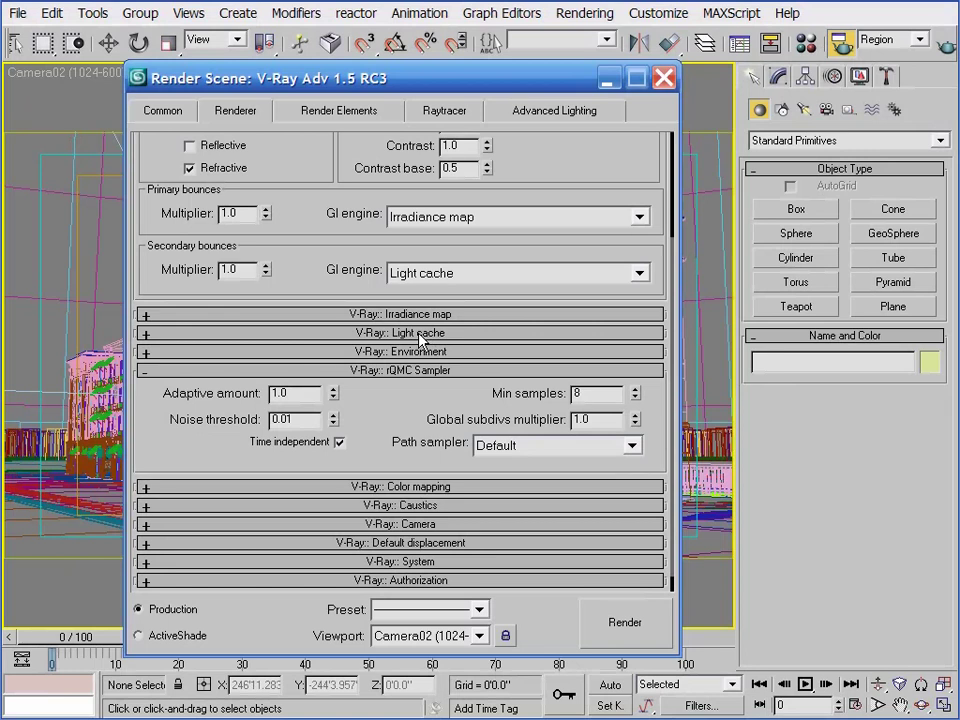
click(427, 336)
drag(417, 333, 417, 327)
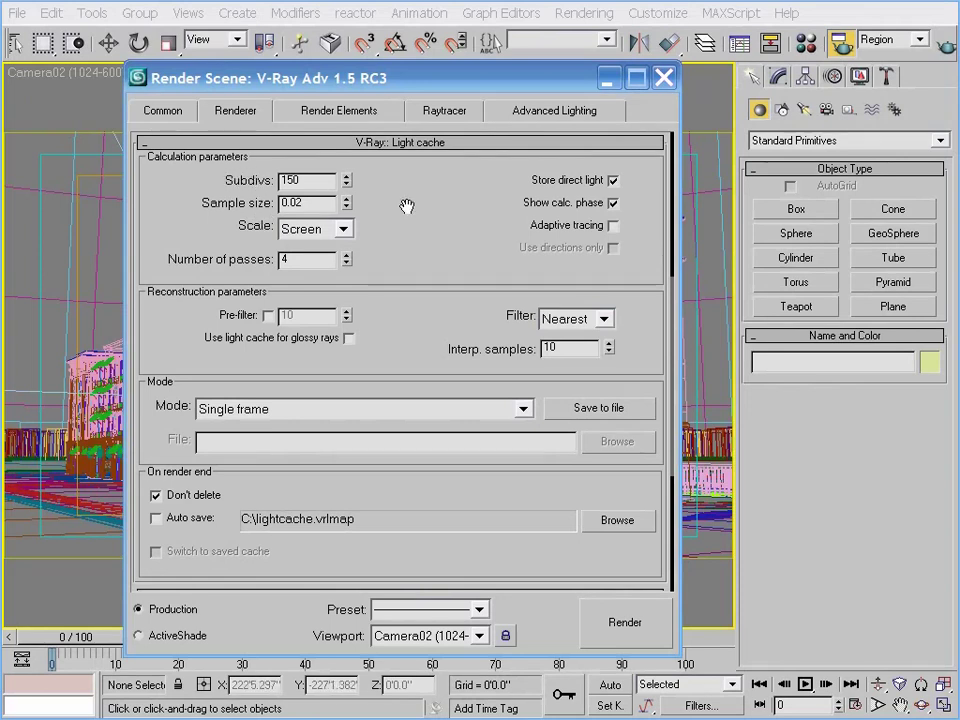
drag(408, 205, 410, 207)
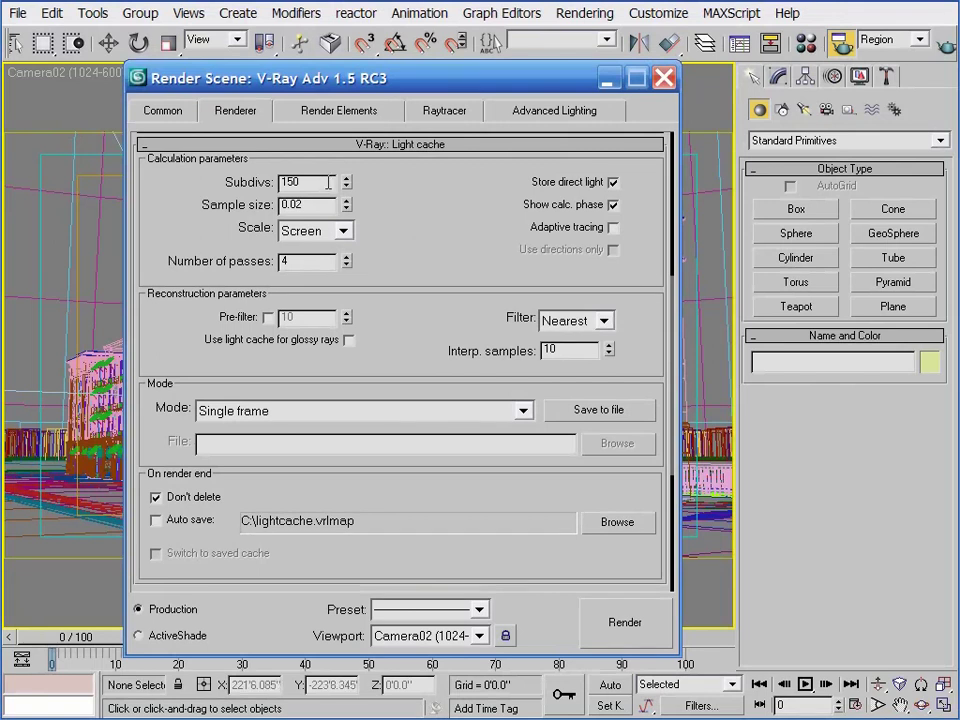
Step: Try light cache subdivs values of 1000 and 2500, and settle on 1500
double_click(328, 182)
text(1000)
key(BackSpace)
key(BackSpace)
key(BackSpace)
key(BackSpace)
text(2500)
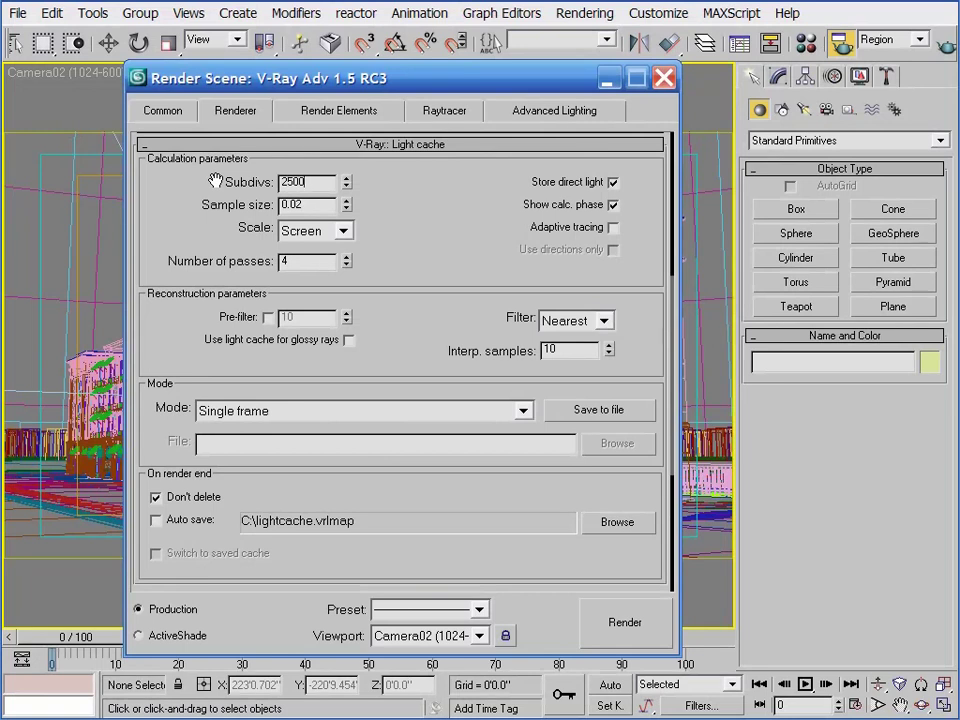
key(BackSpace)
key(BackSpace)
key(BackSpace)
key(BackSpace)
text(1500)
key(Return)
click(450, 225)
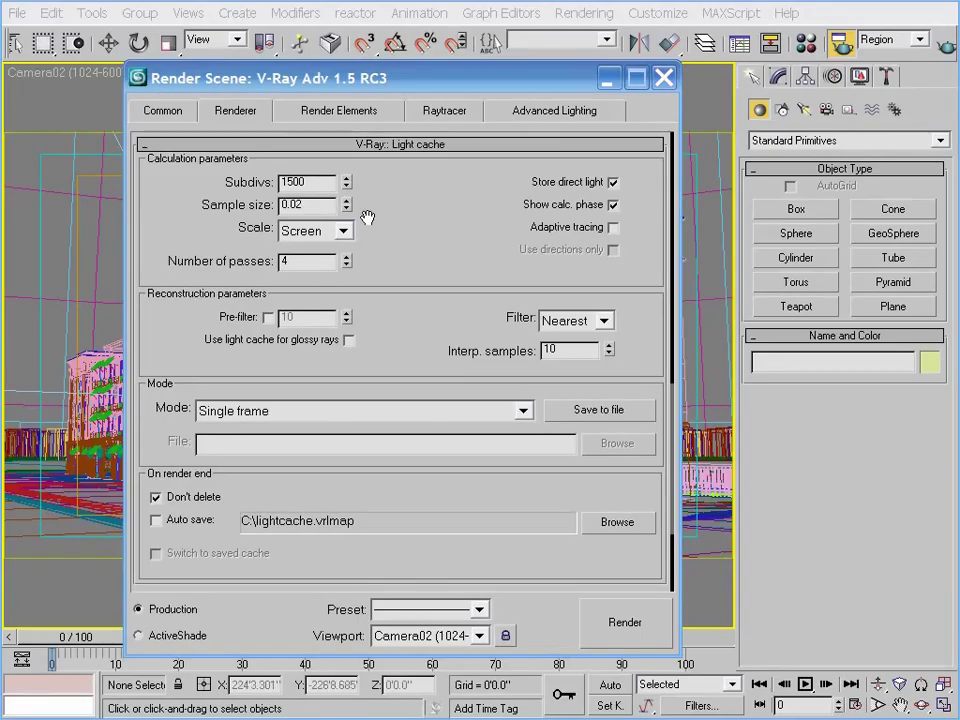
Step: Reset the light cache subdivs to 150 and set the irradiance map's current preset to Very low
click(324, 182)
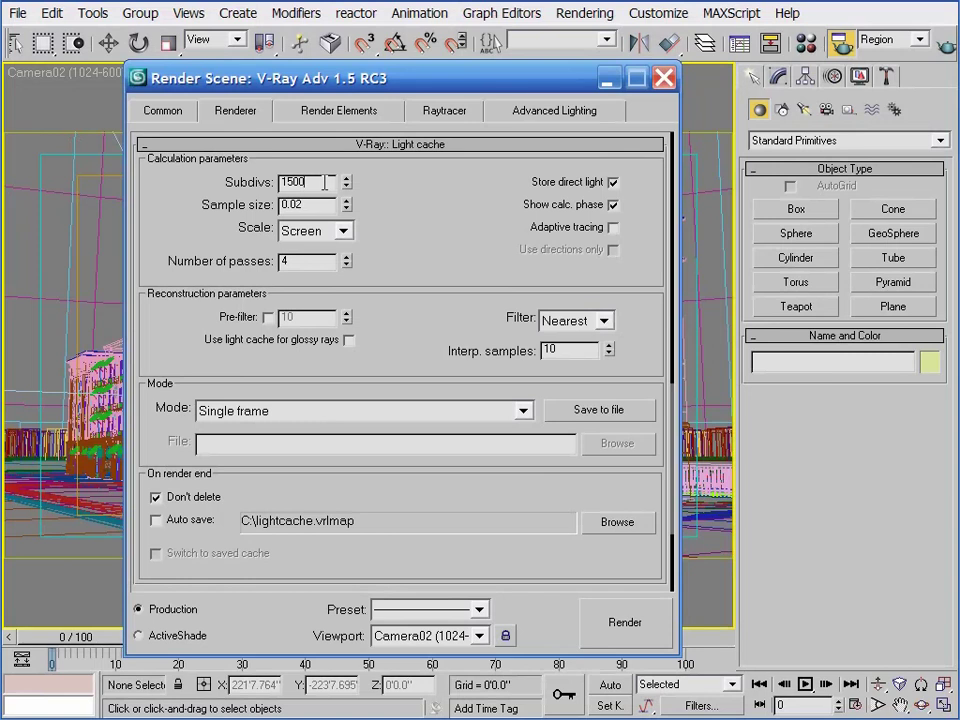
key(BackSpace)
double_click(324, 182)
drag(422, 189, 292, 446)
drag(295, 178, 372, 477)
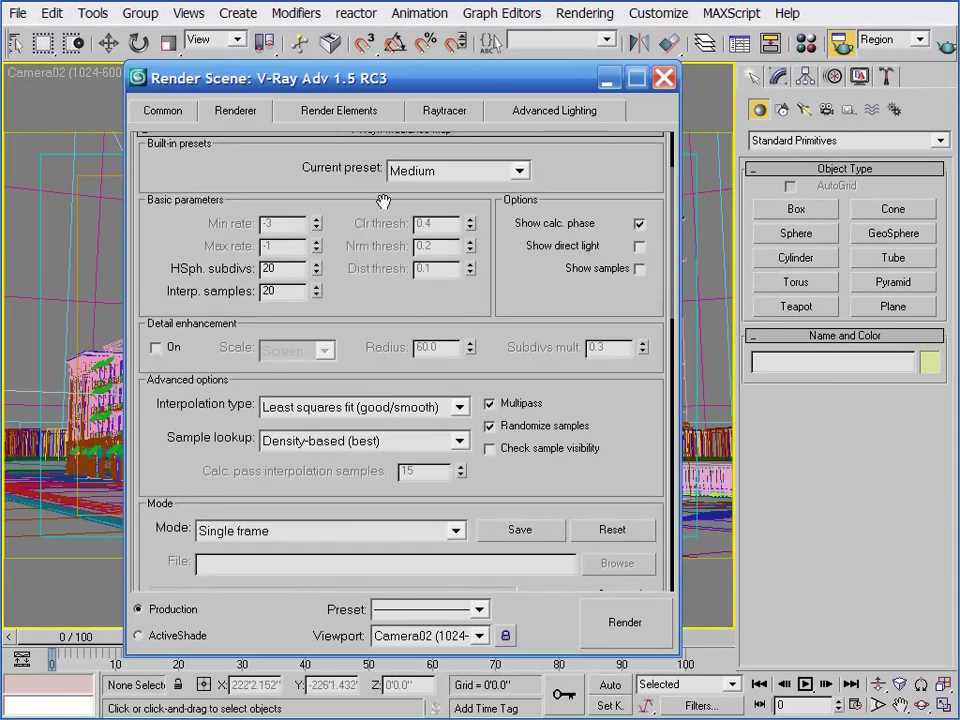
click(455, 170)
click(416, 205)
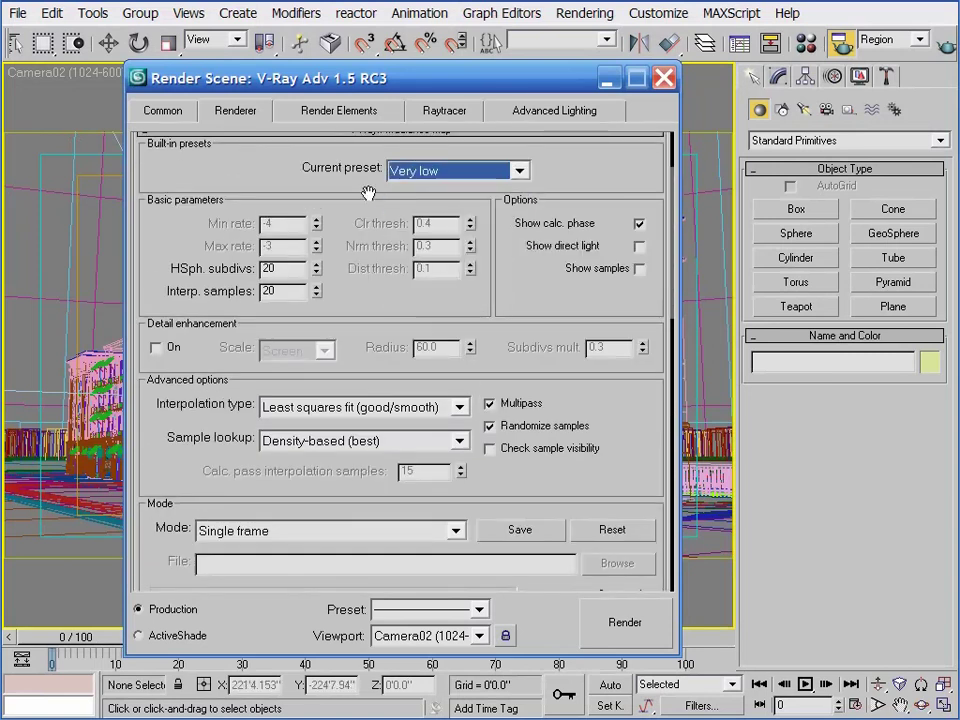
Step: Set the Adaptive rQMC image sampler's min subdivs to 2
scroll(340, 185, up, 2)
click(332, 189)
click(334, 205)
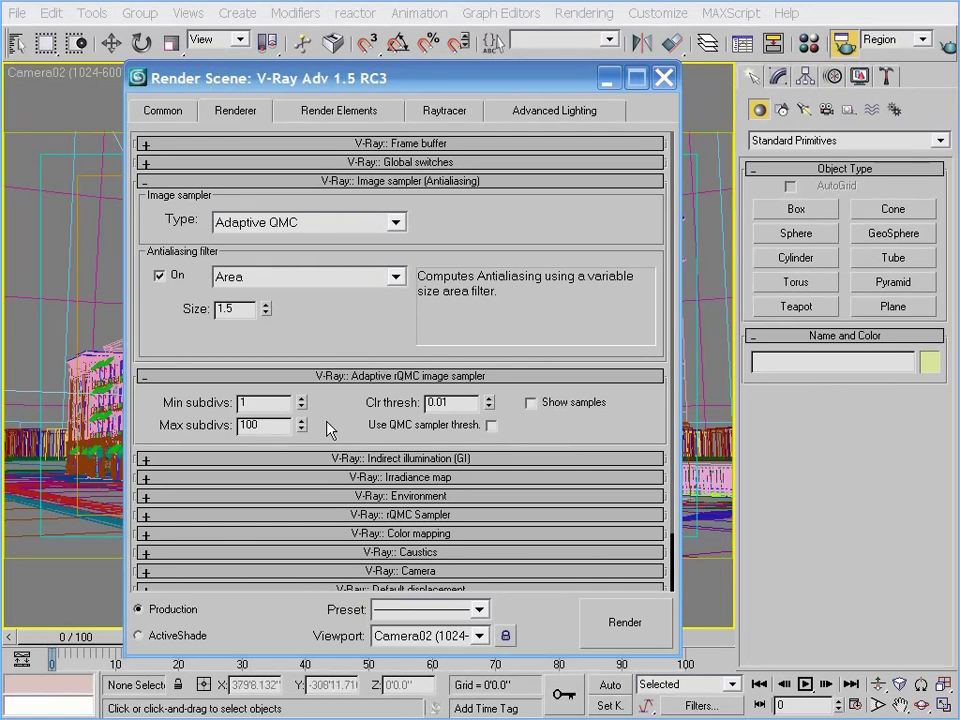
double_click(257, 402)
text(2)
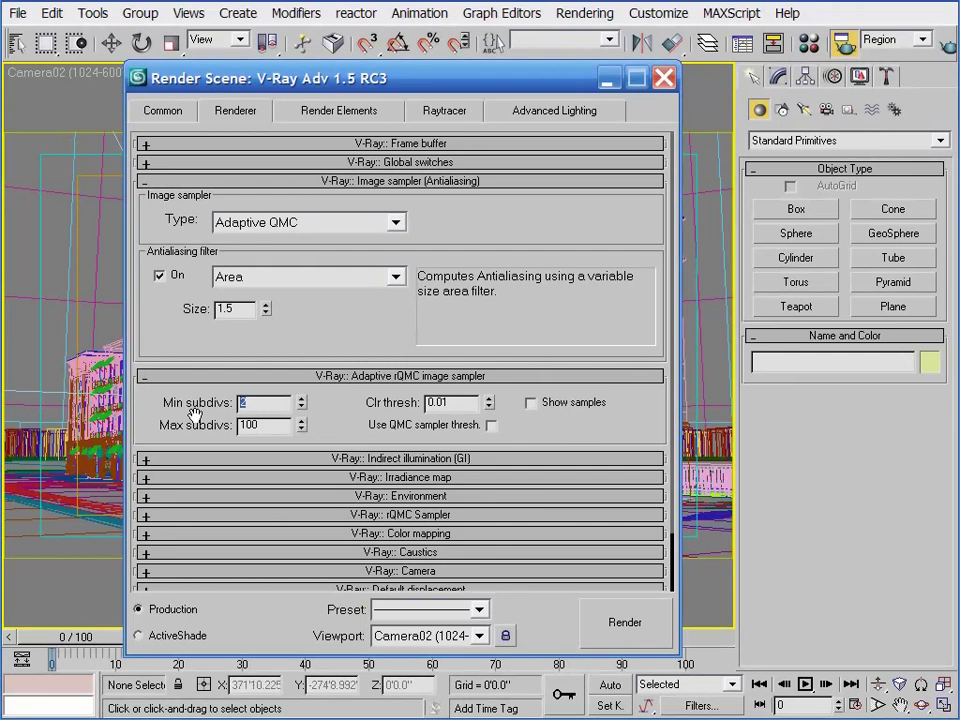
key(Return)
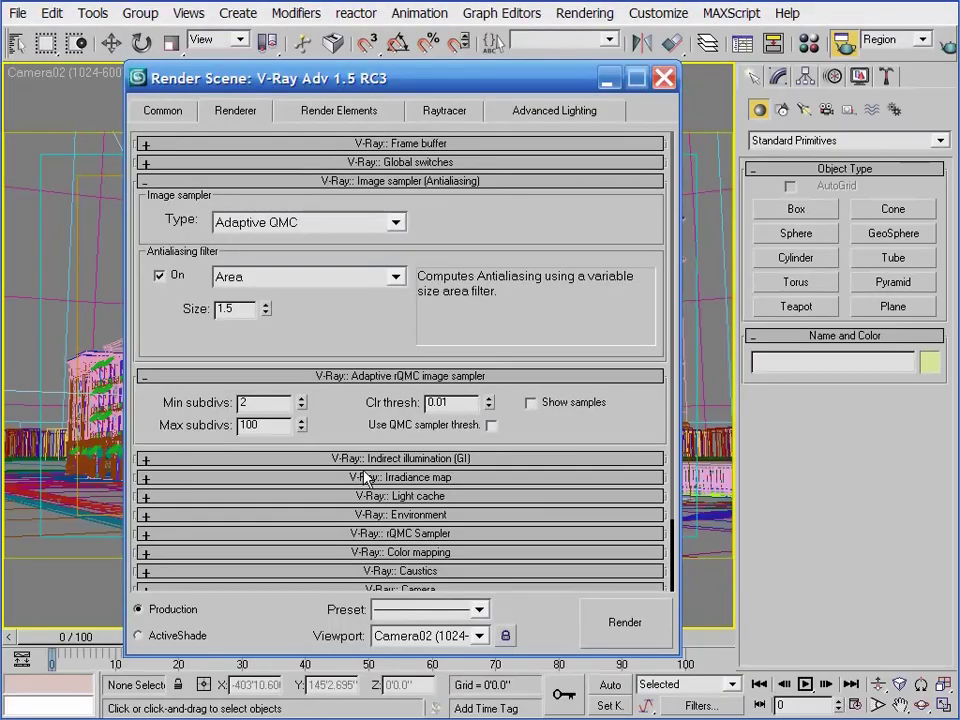
Step: Set the Adaptive rQMC image sampler's max subdivs to 5 and its color threshold to 0.003
drag(333, 413, 332, 397)
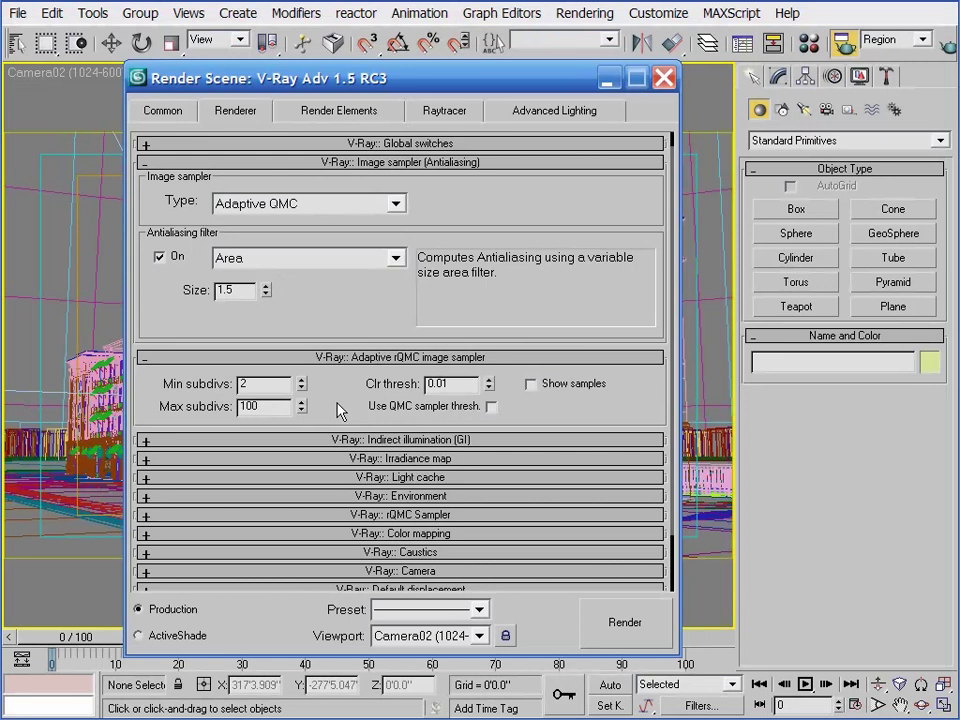
double_click(258, 406)
text(5)
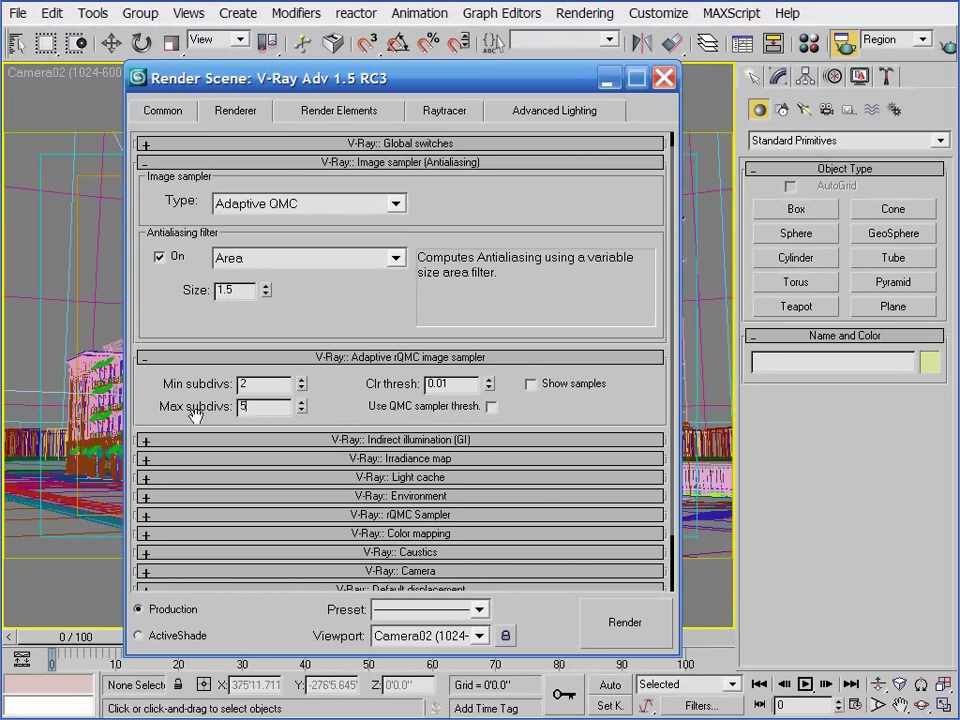
key(Return)
click(462, 383)
key(BackSpace)
text(03)
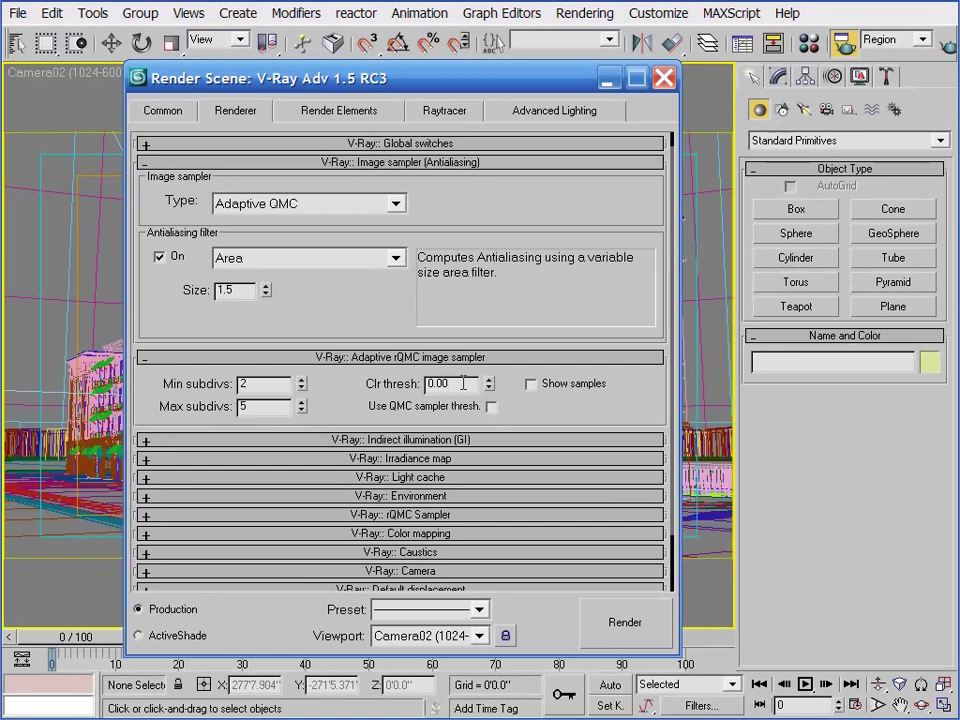
key(Return)
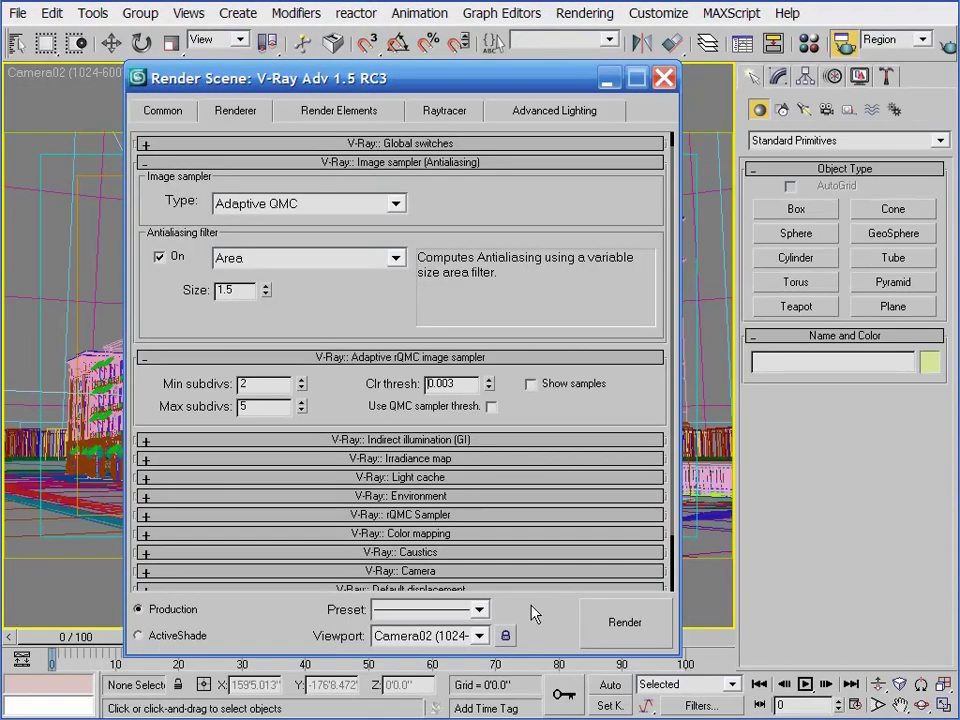
Step: Expand the irradiance map settings and set the current preset to Medium
click(385, 458)
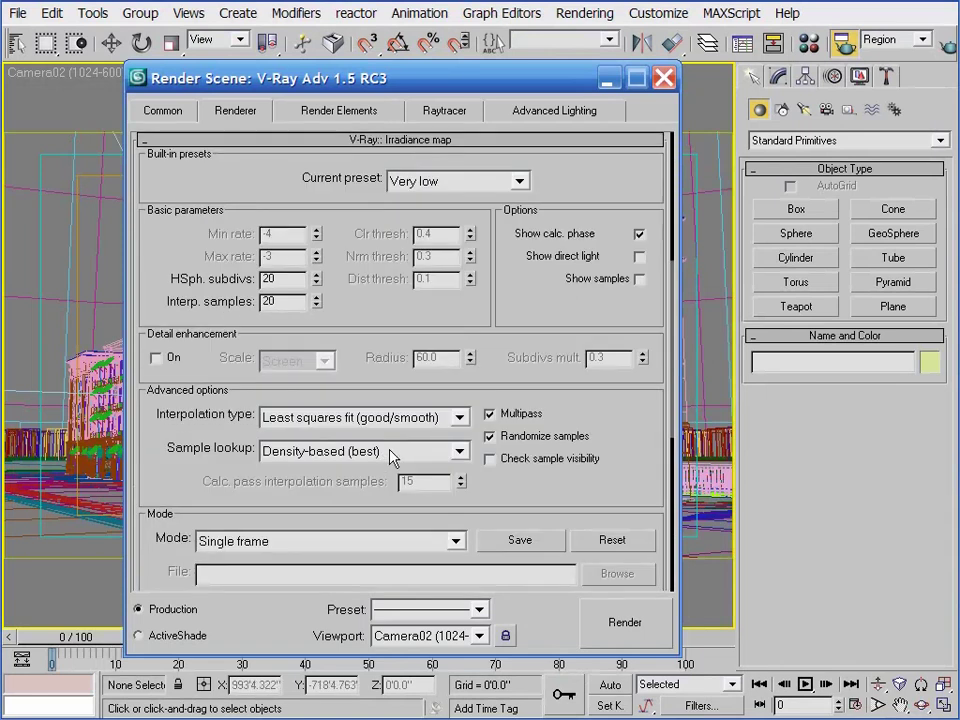
scroll(395, 200, down, 1)
click(420, 146)
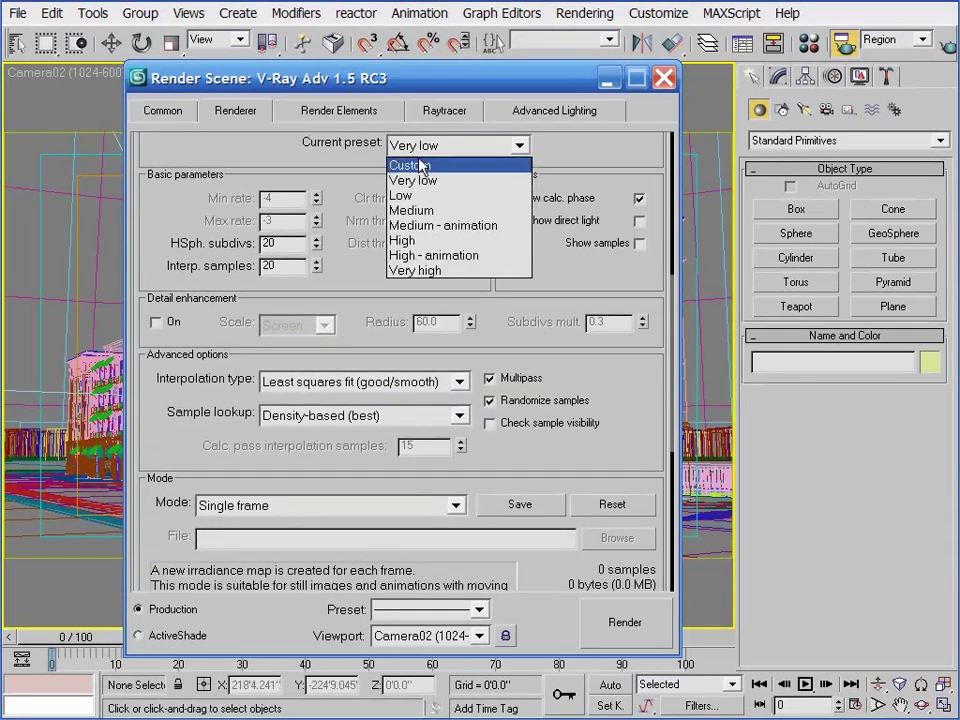
click(420, 210)
Step: Expand the light cache settings and set the subdivs to 1500
scroll(371, 210, down, 3)
scroll(371, 210, down, 3)
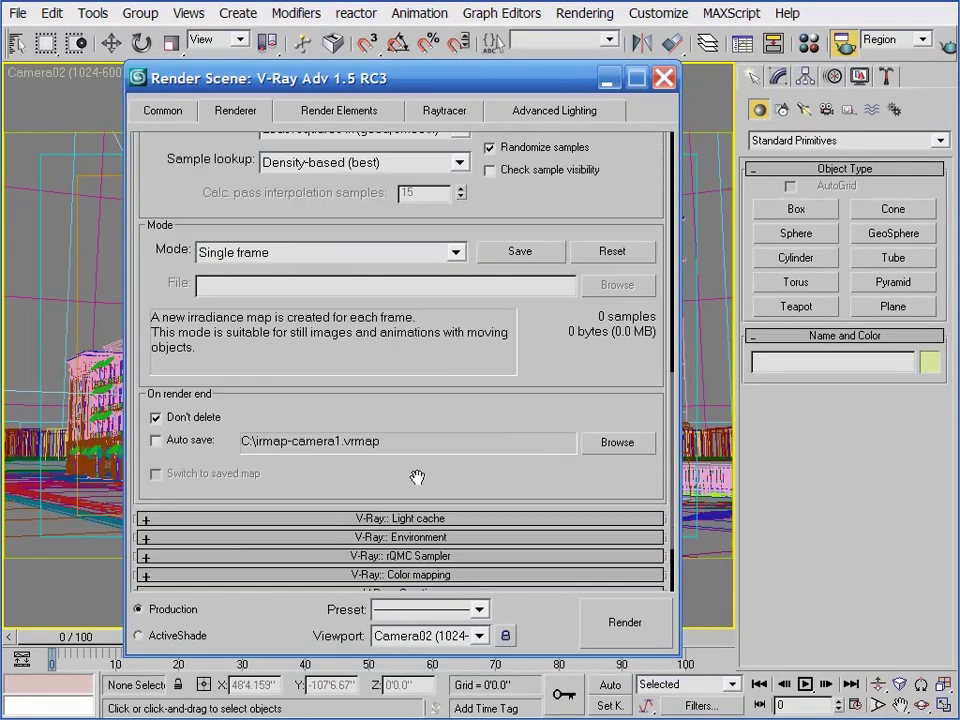
click(424, 516)
scroll(411, 267, up, 1)
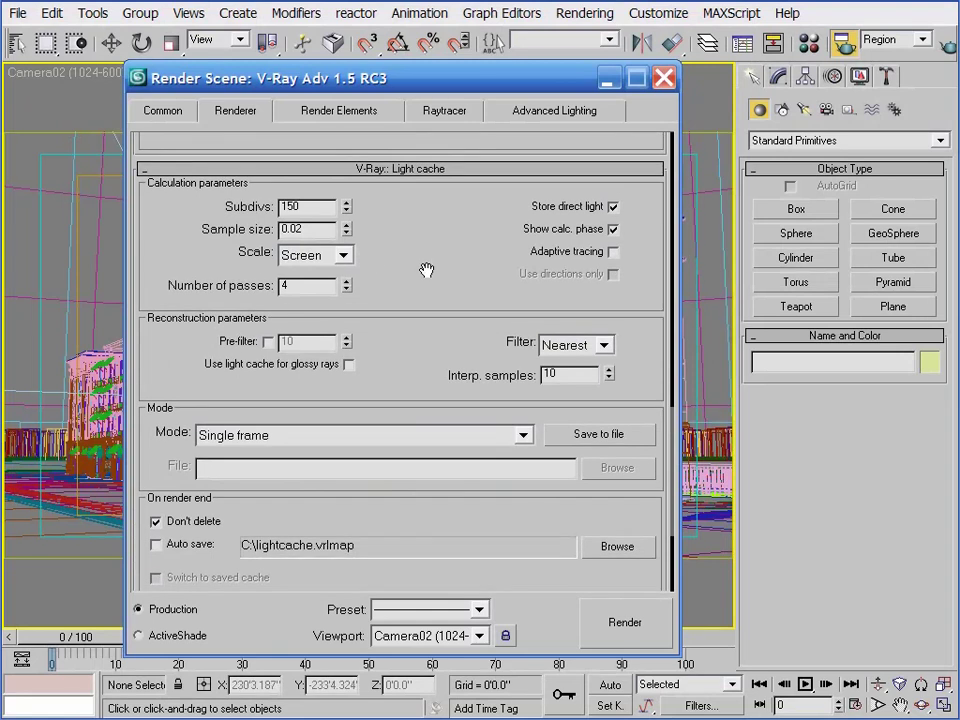
click(325, 207)
text(0)
key(Return)
click(420, 499)
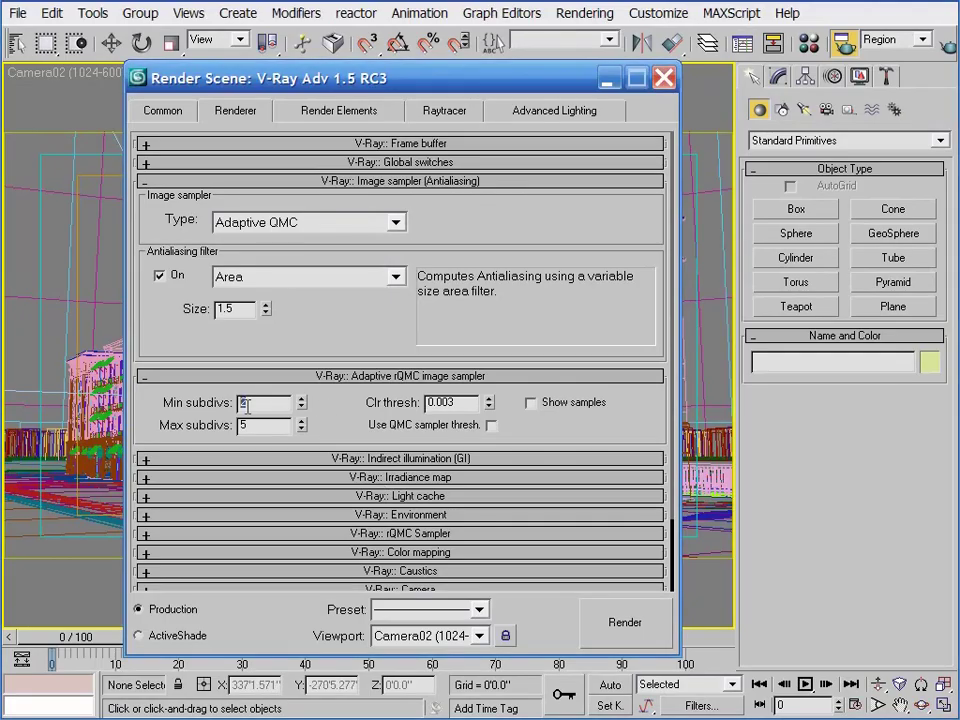
Step: Set the Adaptive rQMC image sampler's min subdivs to 3 and max subdivs to 6
text(3)
key(Tab)
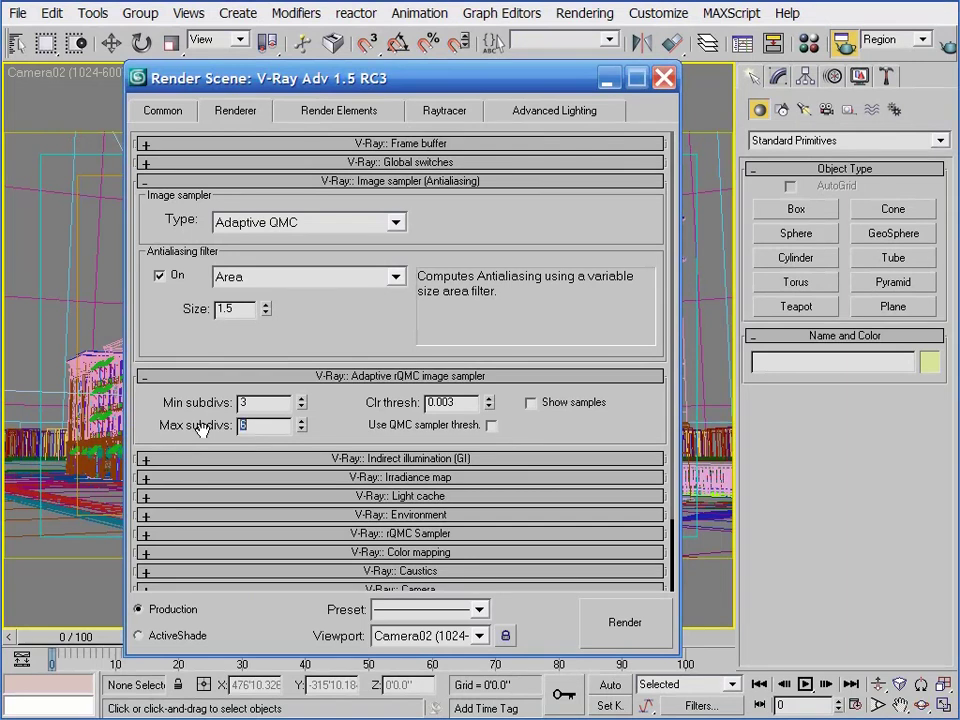
text(6)
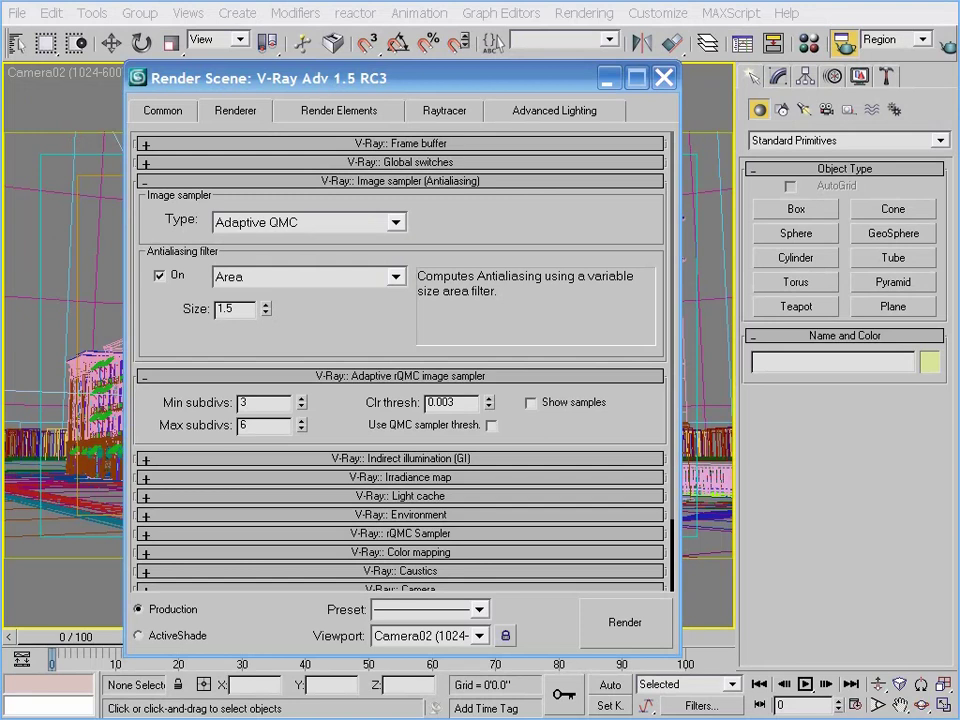
Step: Expand the irradiance map settings and set the interpolation samples to 40
click(399, 478)
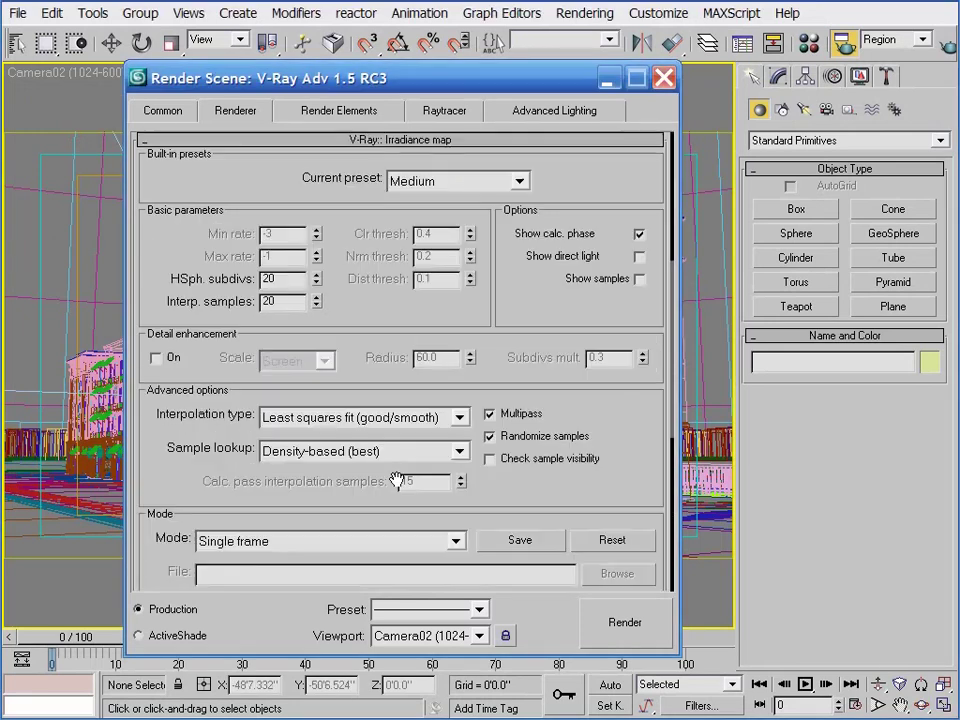
drag(362, 304, 364, 326)
scroll(364, 326, up, 3)
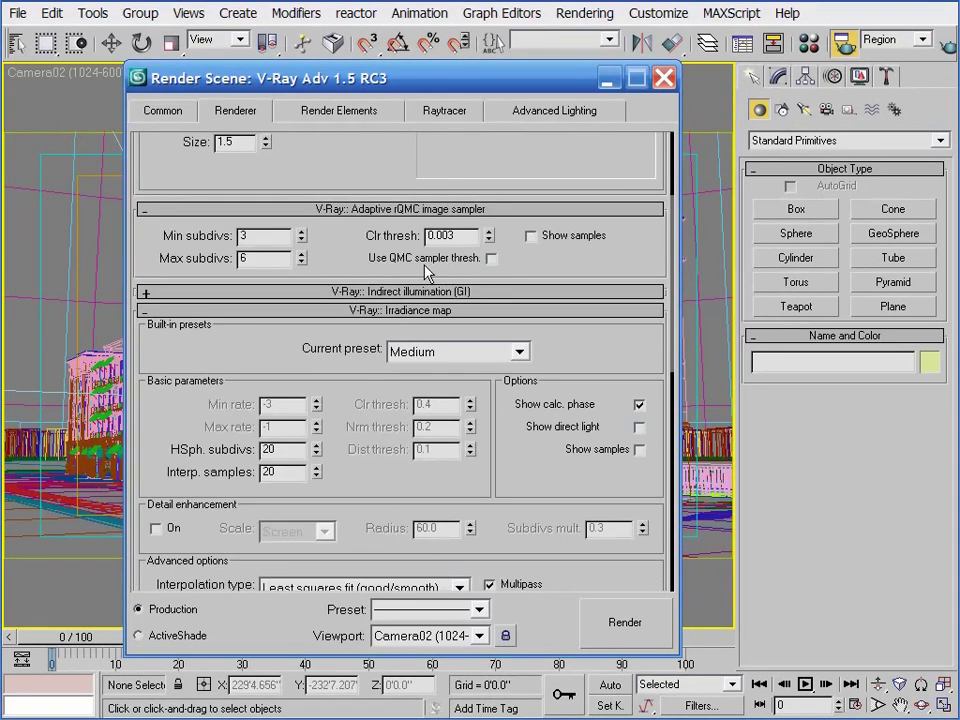
drag(394, 404, 364, 257)
double_click(276, 327)
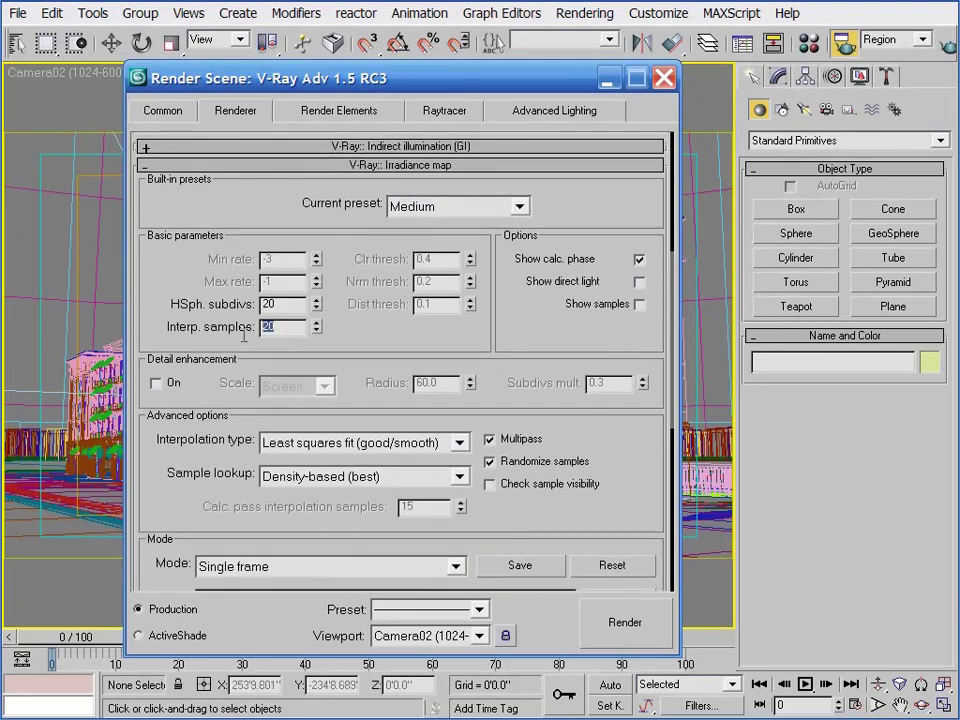
text(40)
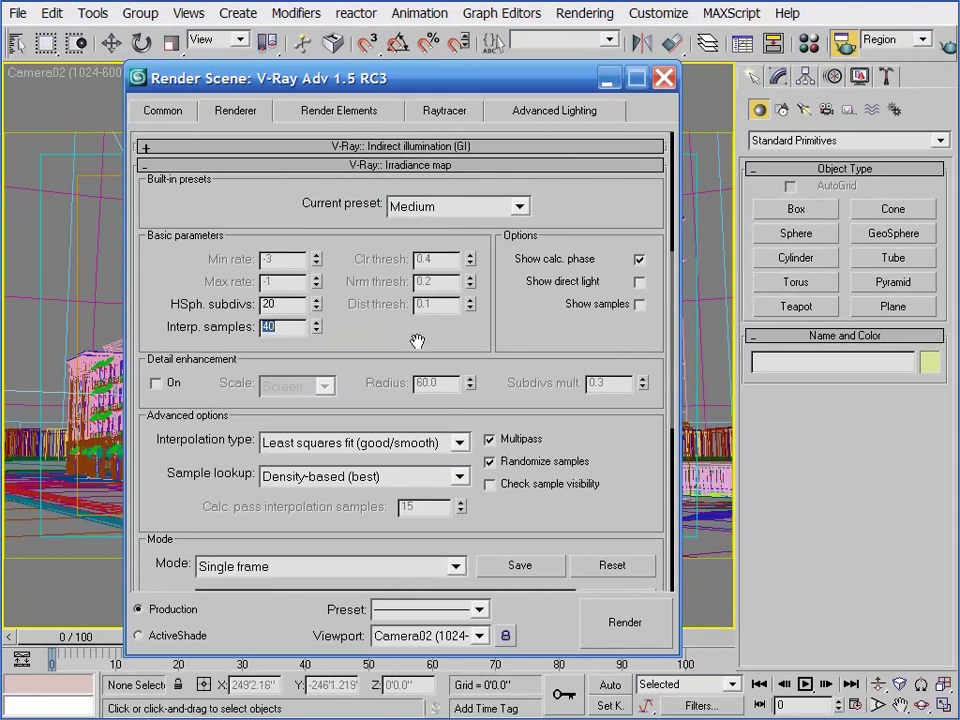
key(Return)
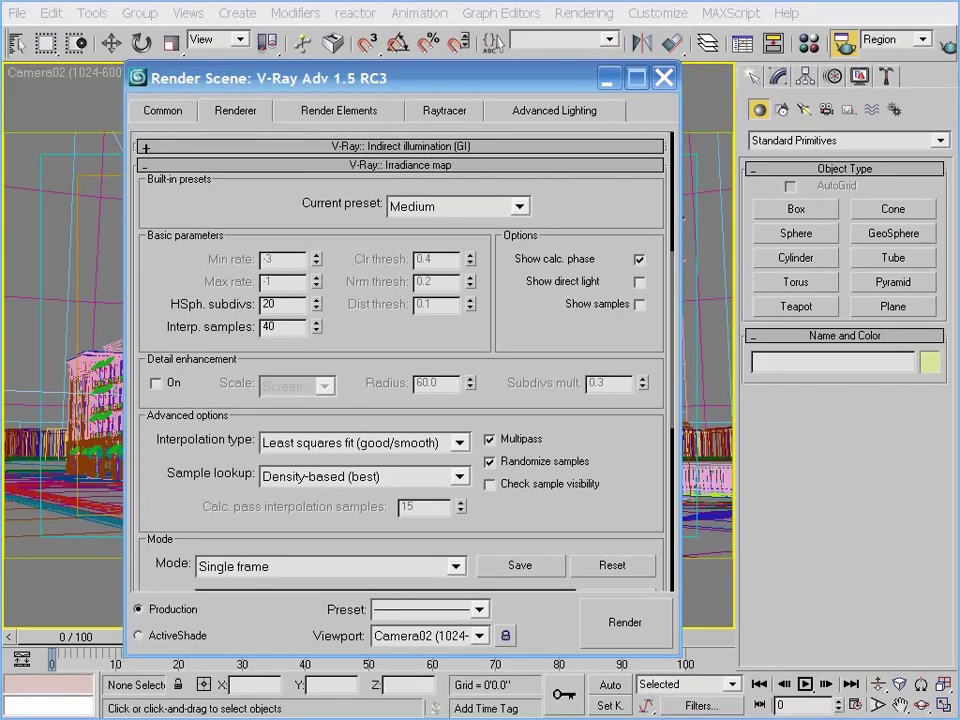
Step: Set the irradiance map preset to High and compare its render with the render made at 40 interpolation samples
click(489, 208)
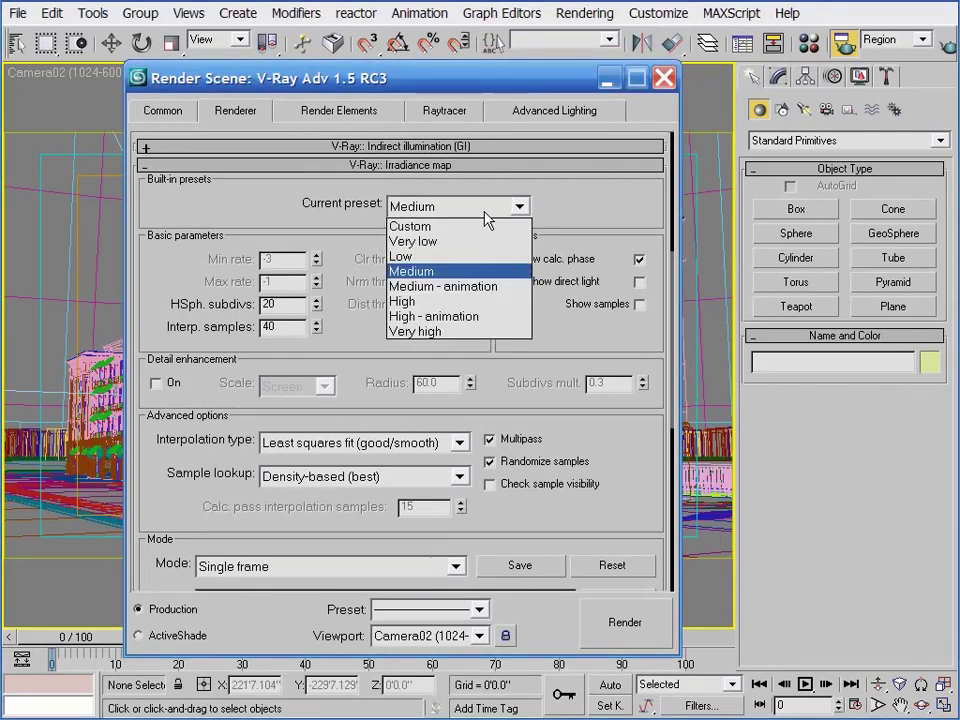
click(462, 303)
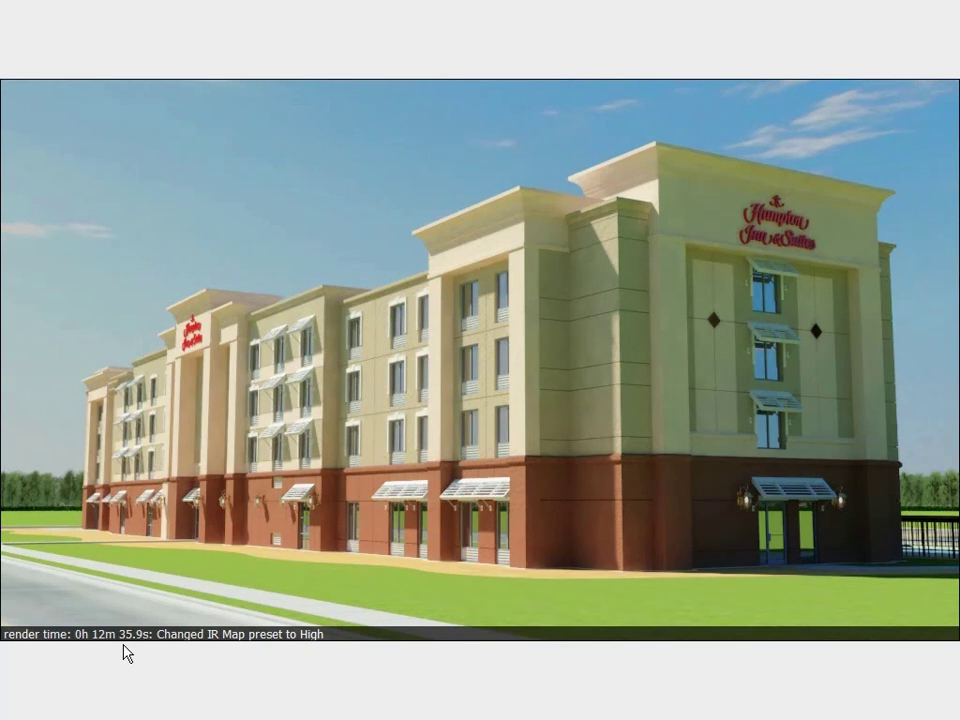
key(Right)
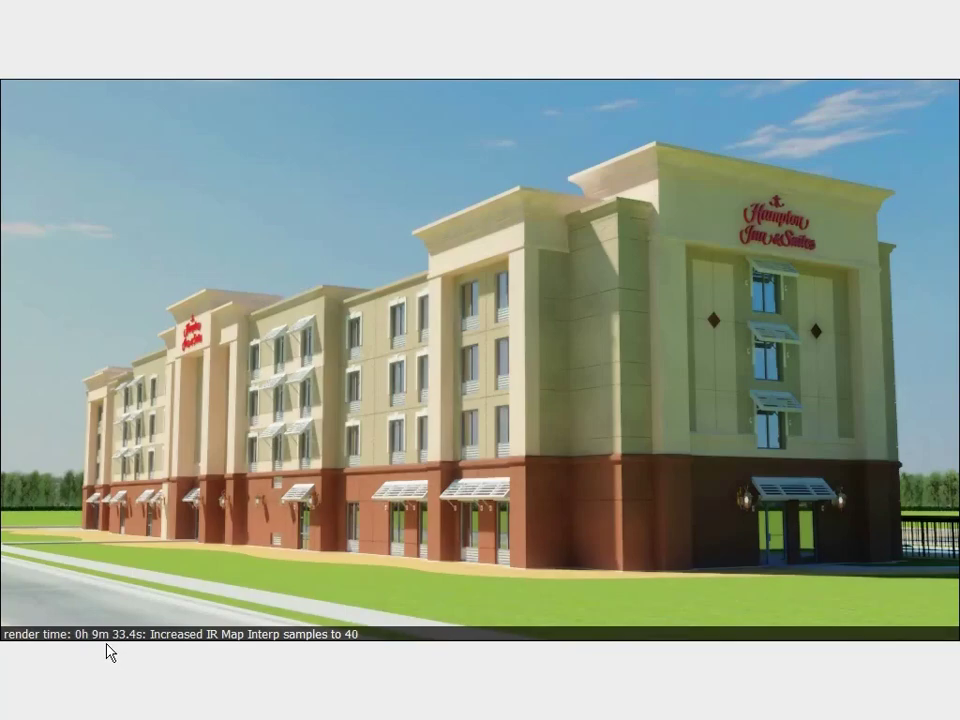
key(Right)
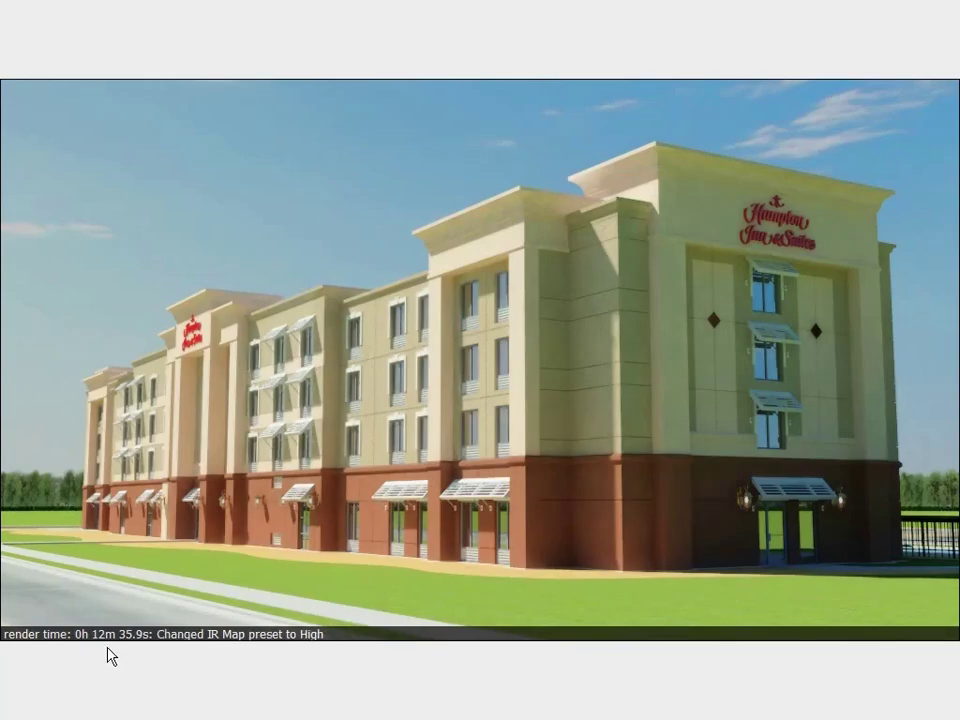
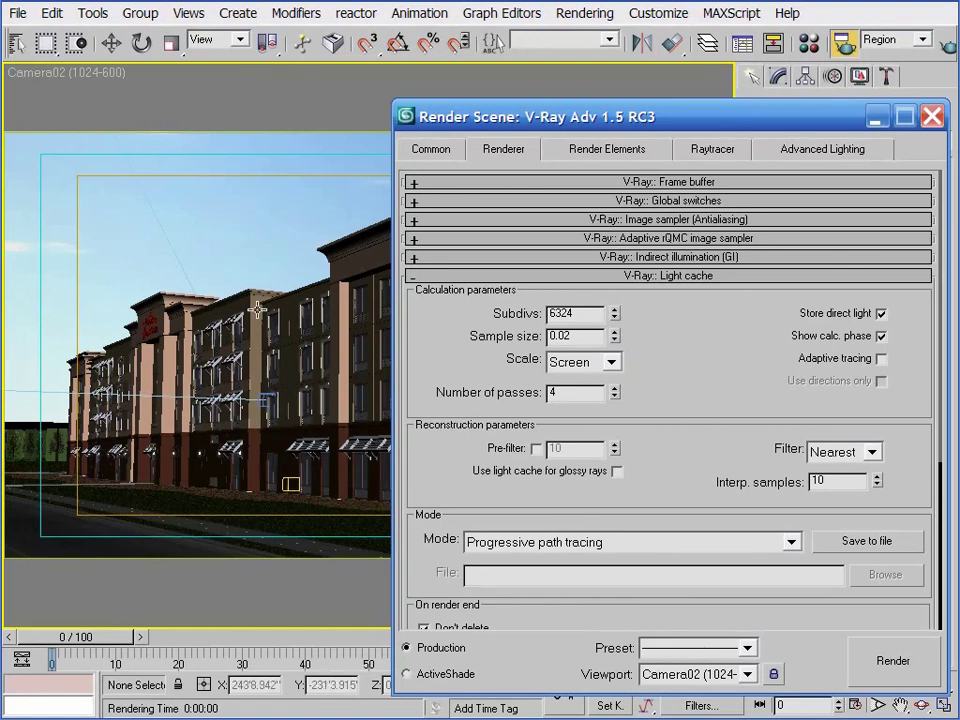
Step: Expand the indirect illumination settings and set both the primary and secondary GI engines to Quasi-Monte Carlo
click(447, 258)
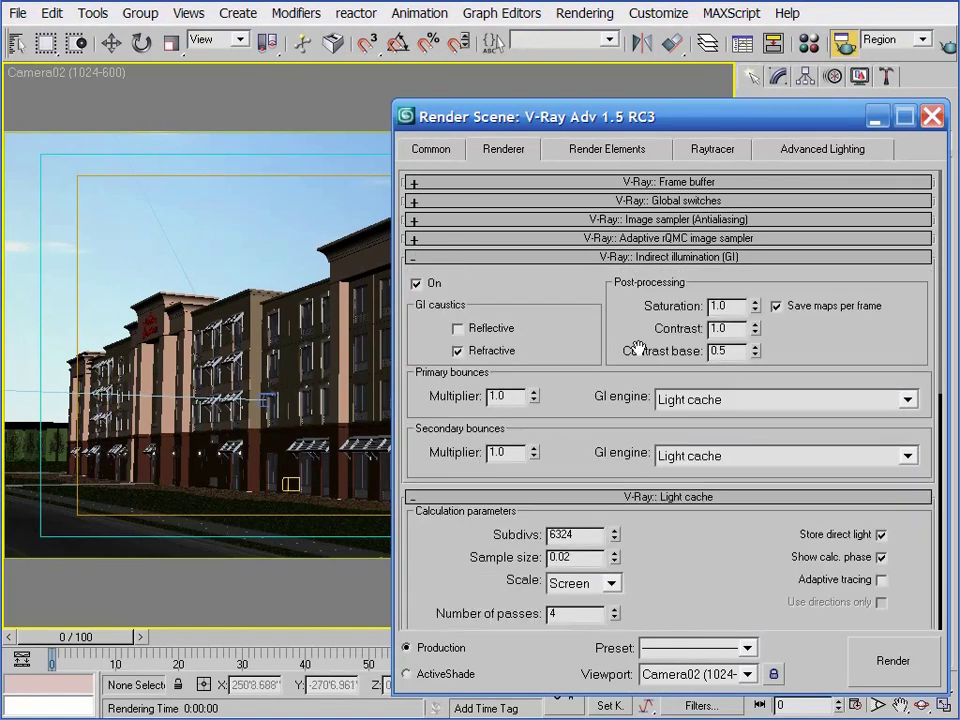
click(724, 399)
click(724, 449)
click(724, 457)
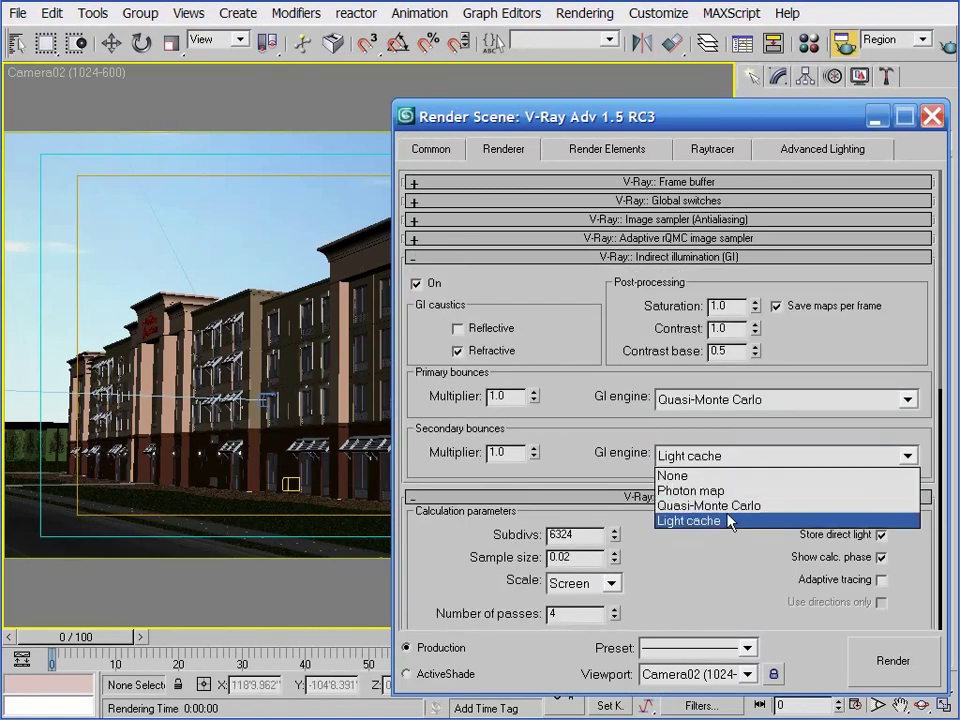
click(740, 510)
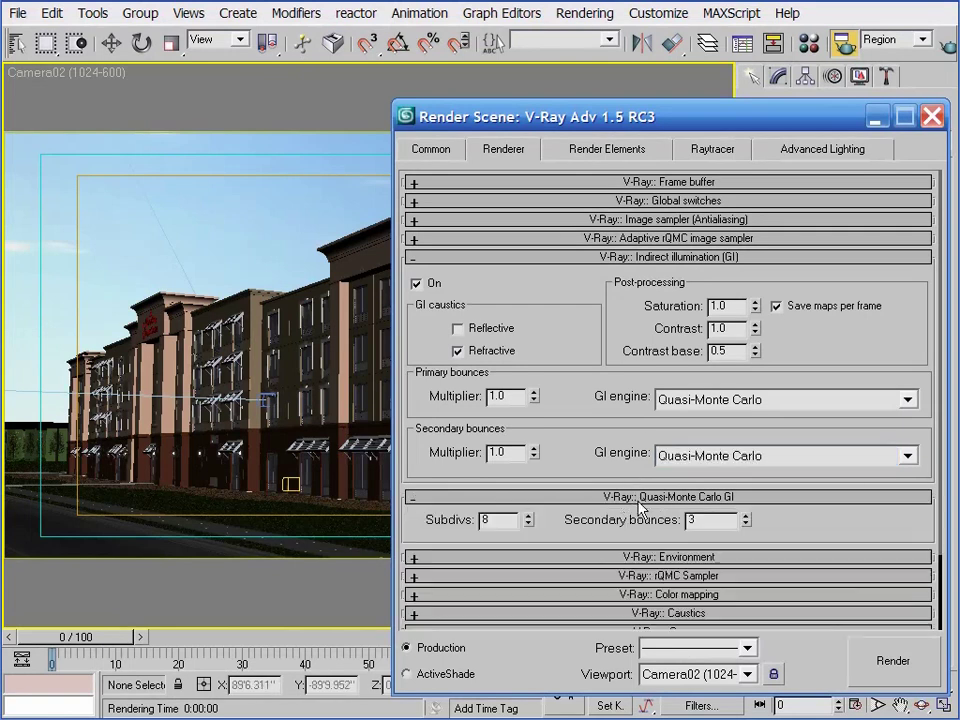
Step: Set the Quasi-Monte Carlo GI subdivs to 50
double_click(495, 519)
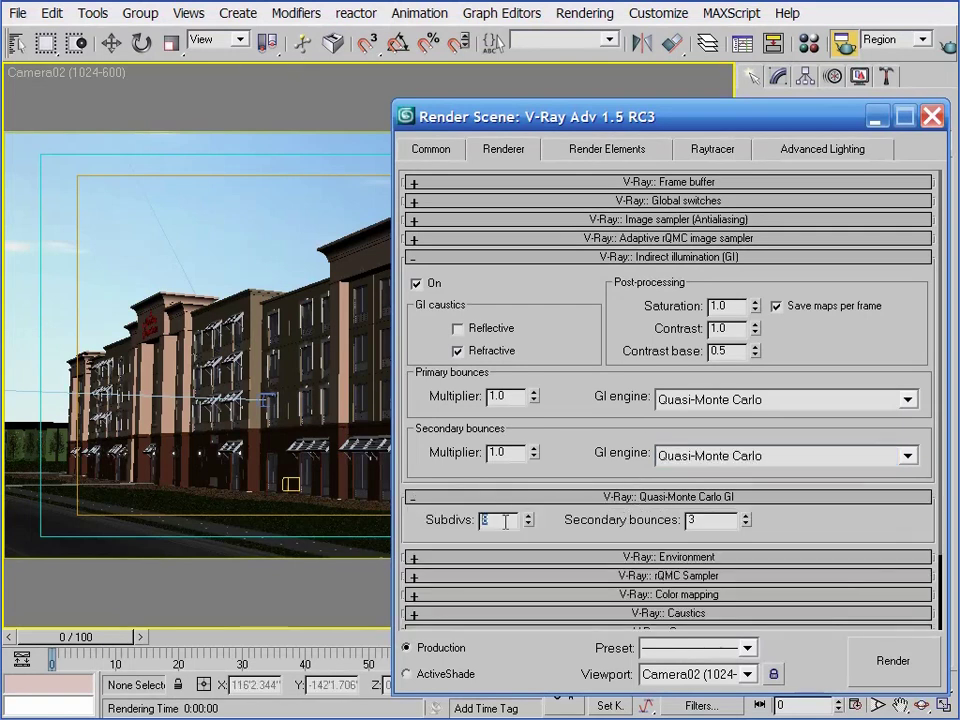
text(50)
key(Return)
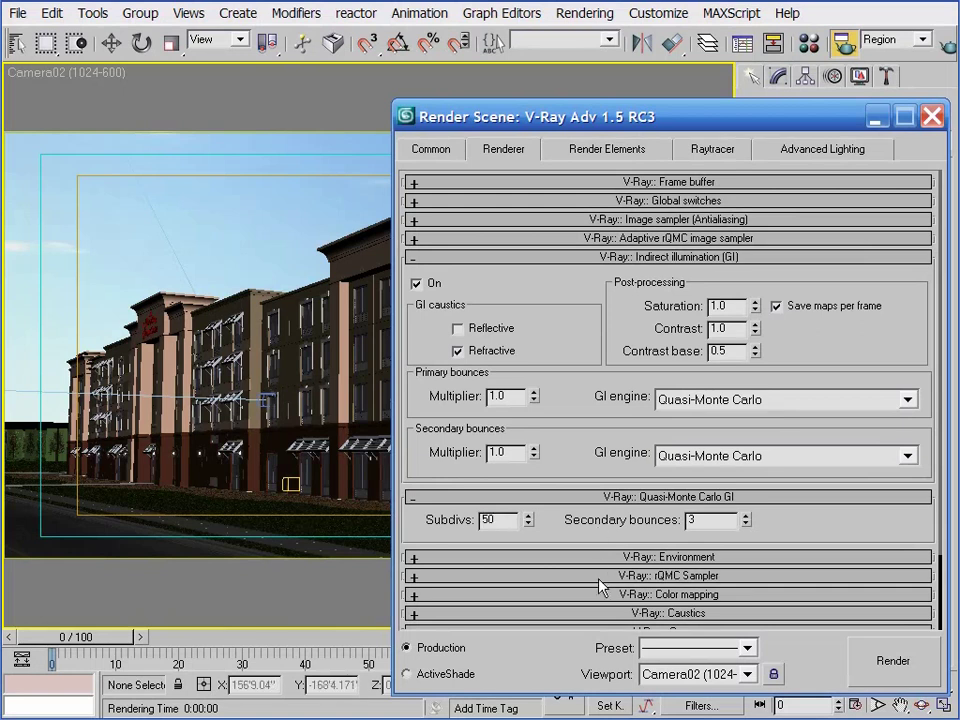
Step: Set the rQMC Sampler's noise threshold to 0.005 and render the Camera02 view
click(606, 576)
scroll(650, 560, down, 5)
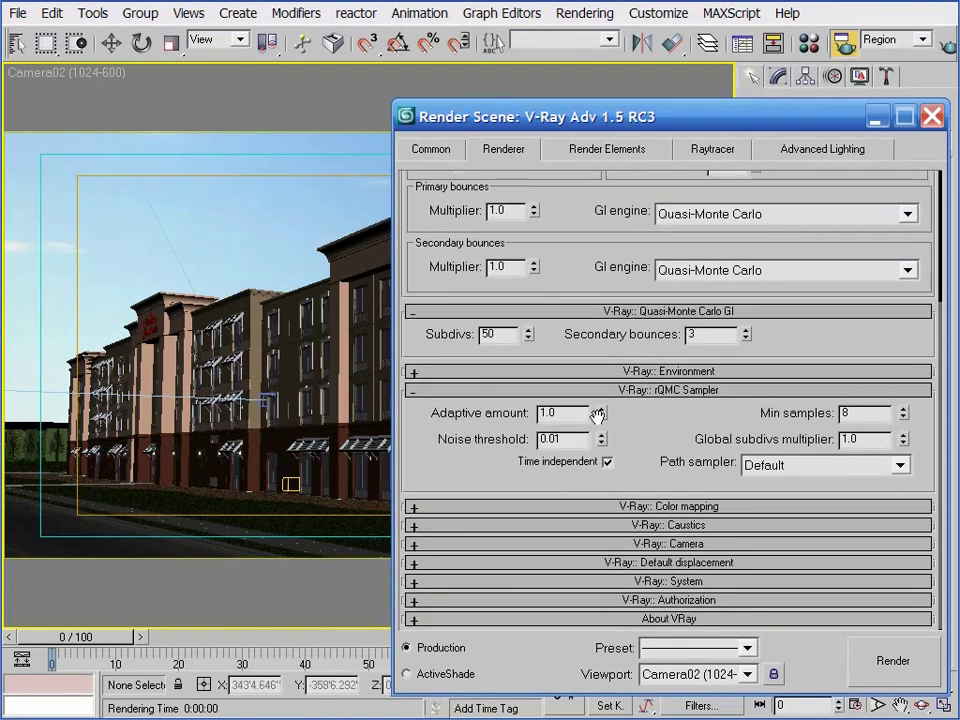
click(569, 441)
key(BackSpace)
text(0)
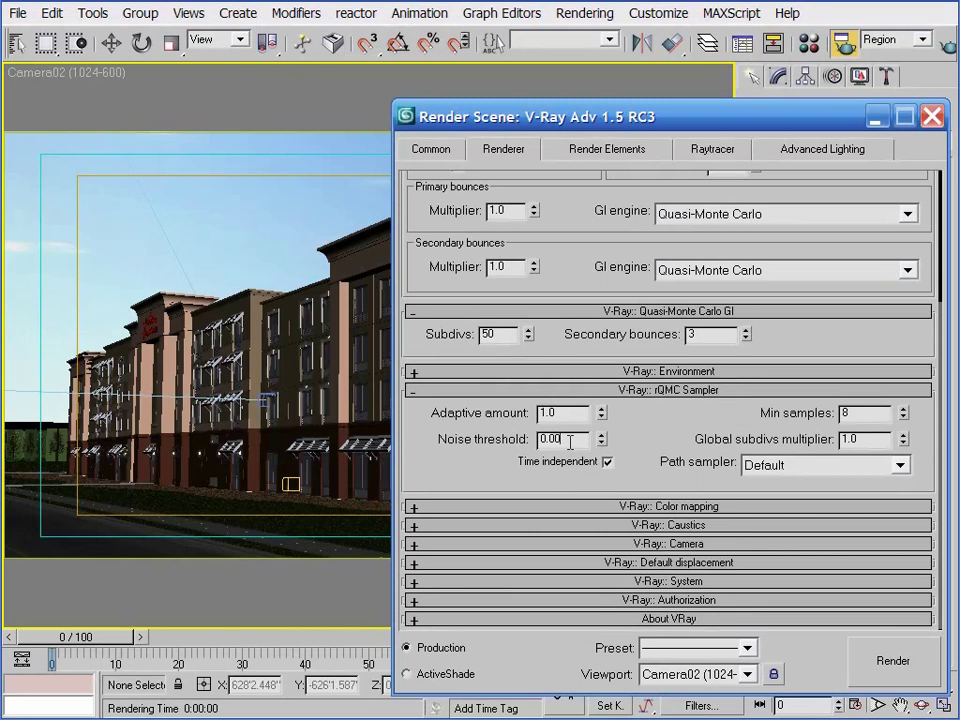
text(5)
key(Return)
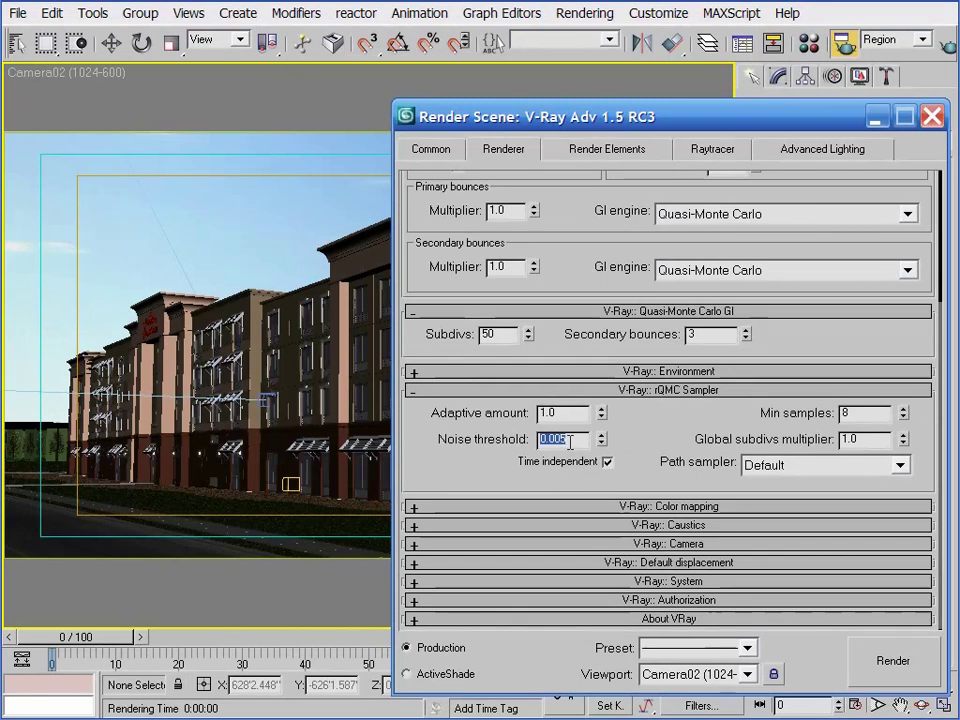
click(589, 253)
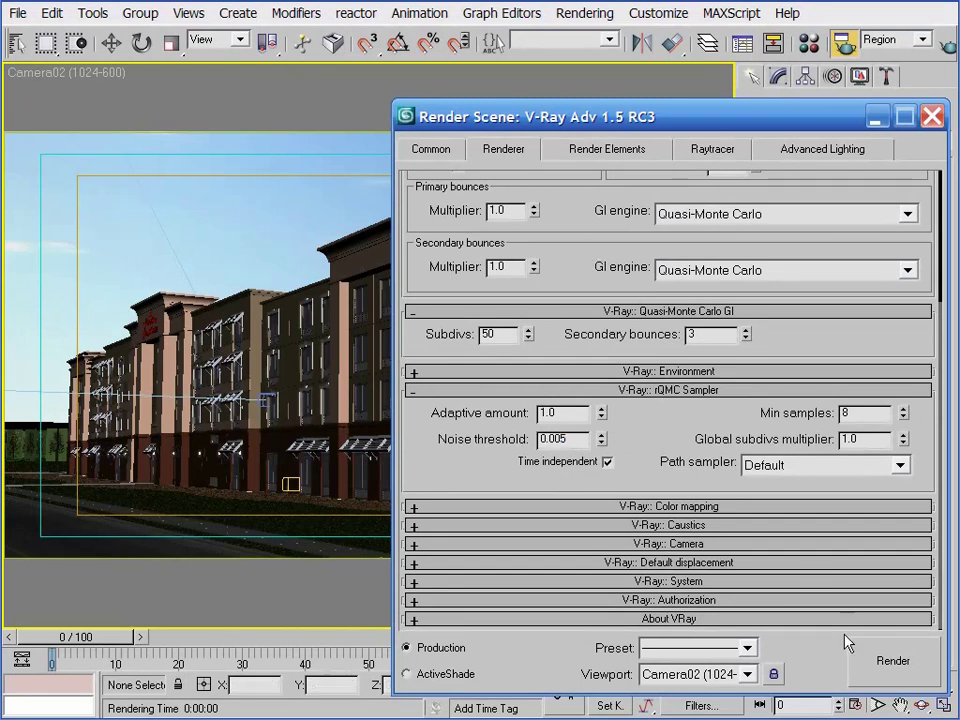
click(893, 673)
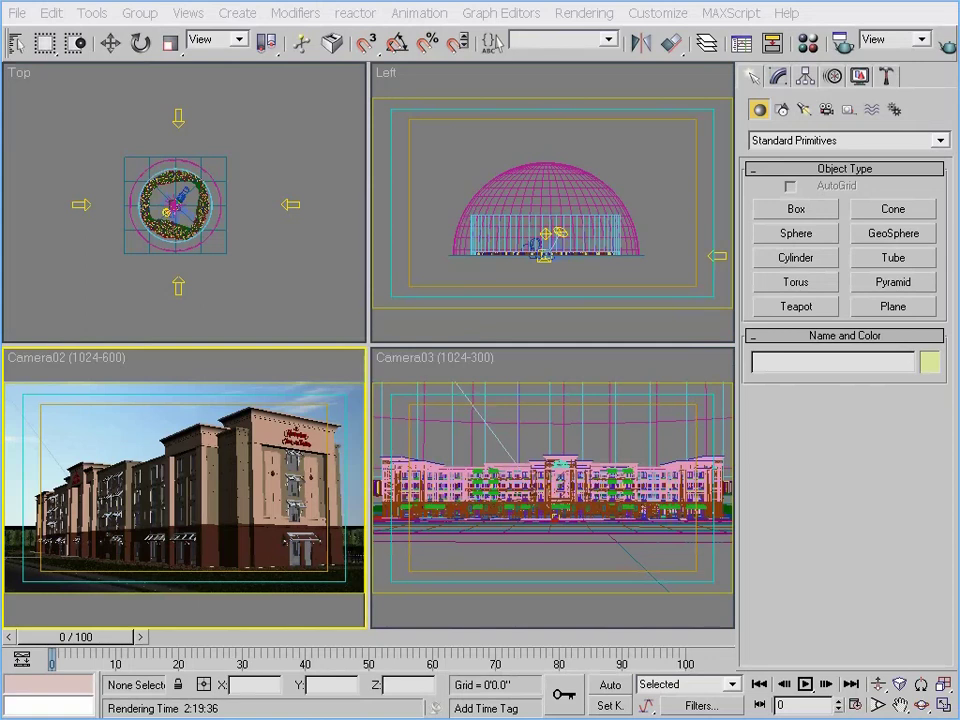
Step: Create a VRayPhysicalCamera in a maximized Top view, placed near the existing camera by the road and targeted at the hotel building
click(826, 109)
click(822, 142)
click(816, 166)
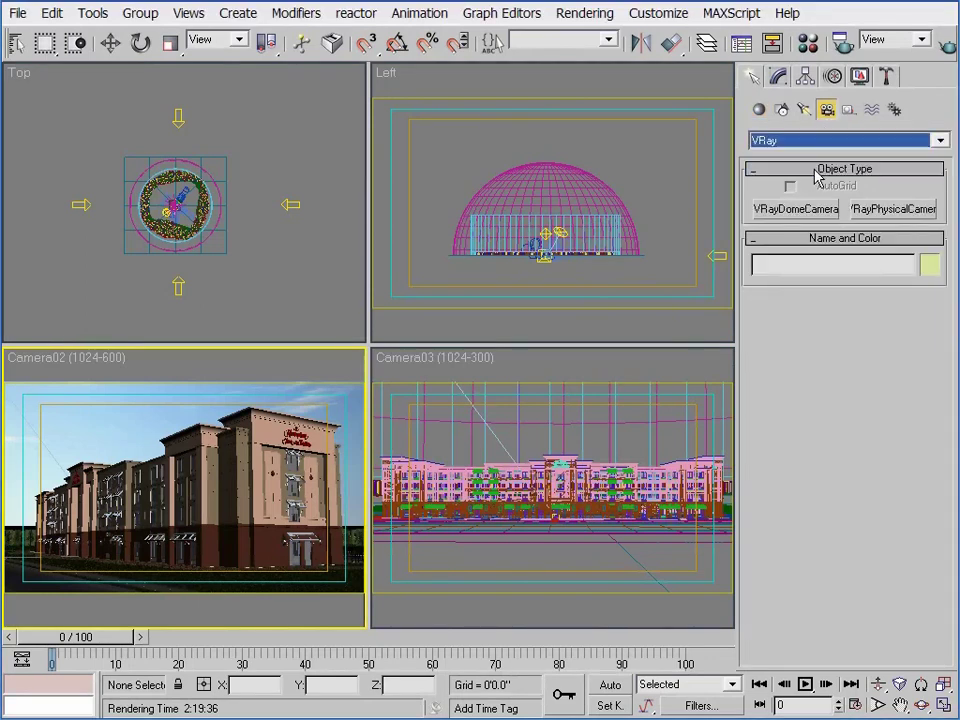
click(876, 706)
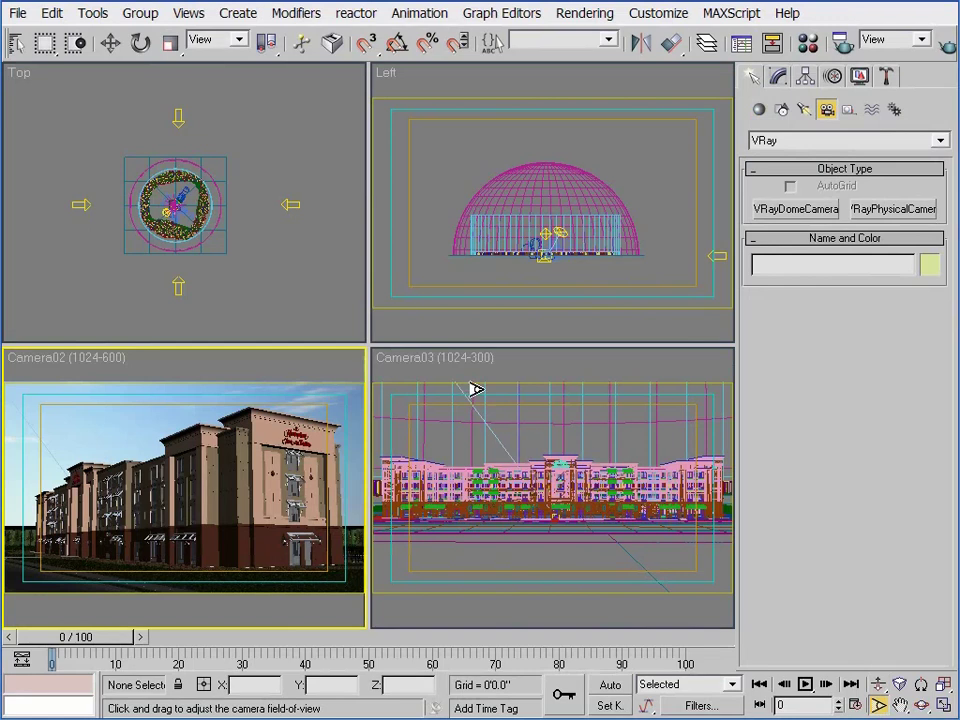
click(298, 291)
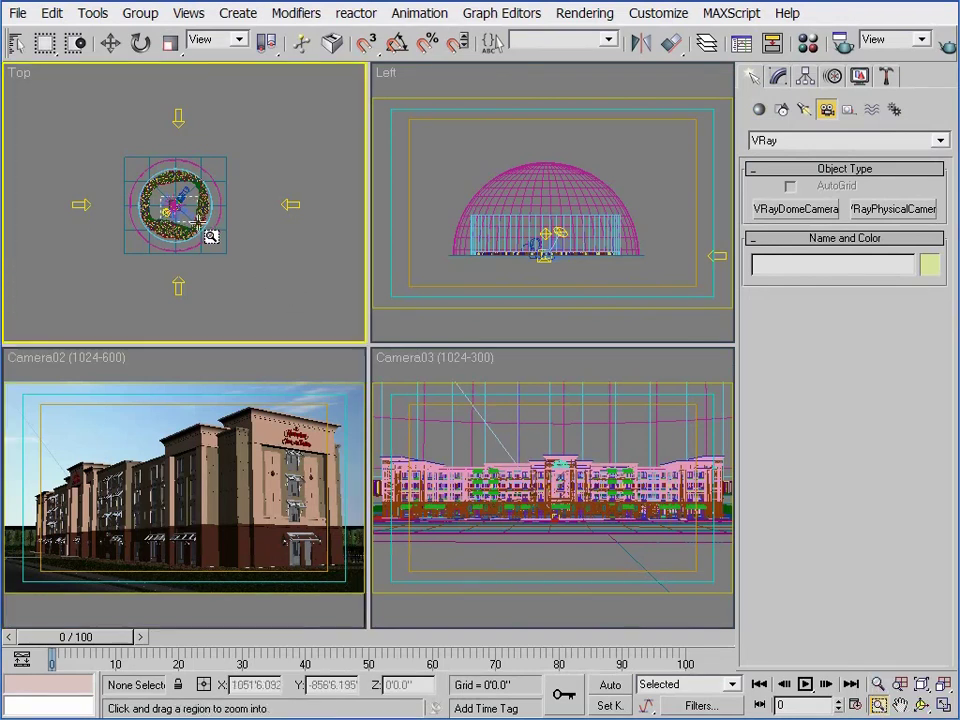
mouse_move(196, 229)
mouse_down()
mouse_move(152, 180)
mouse_move(214, 236)
mouse_up()
middle_drag(171, 197, 246, 268)
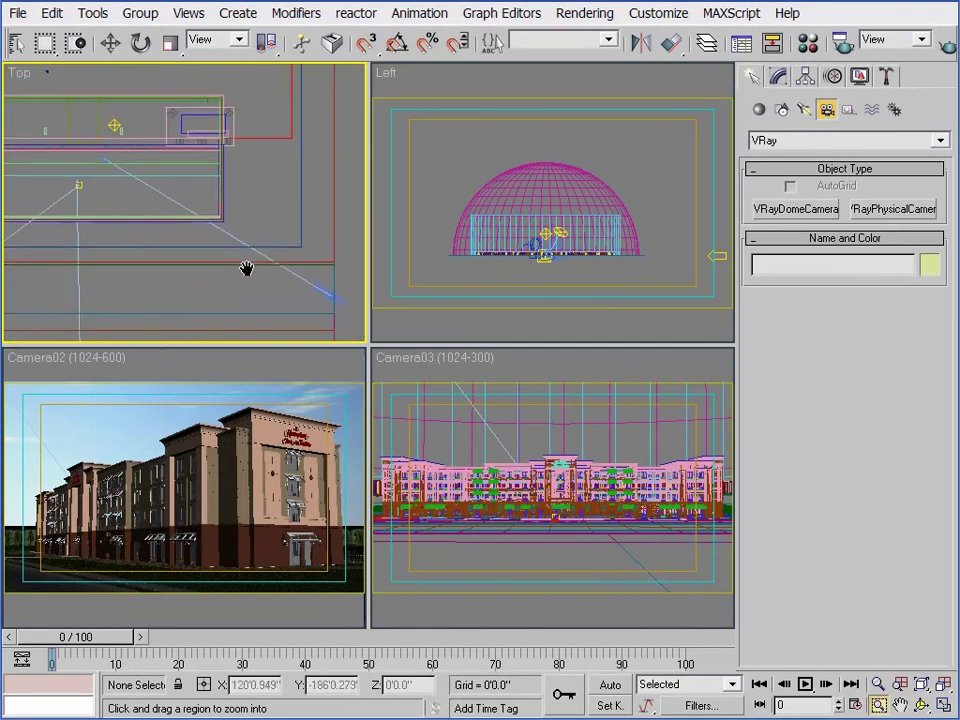
click(900, 210)
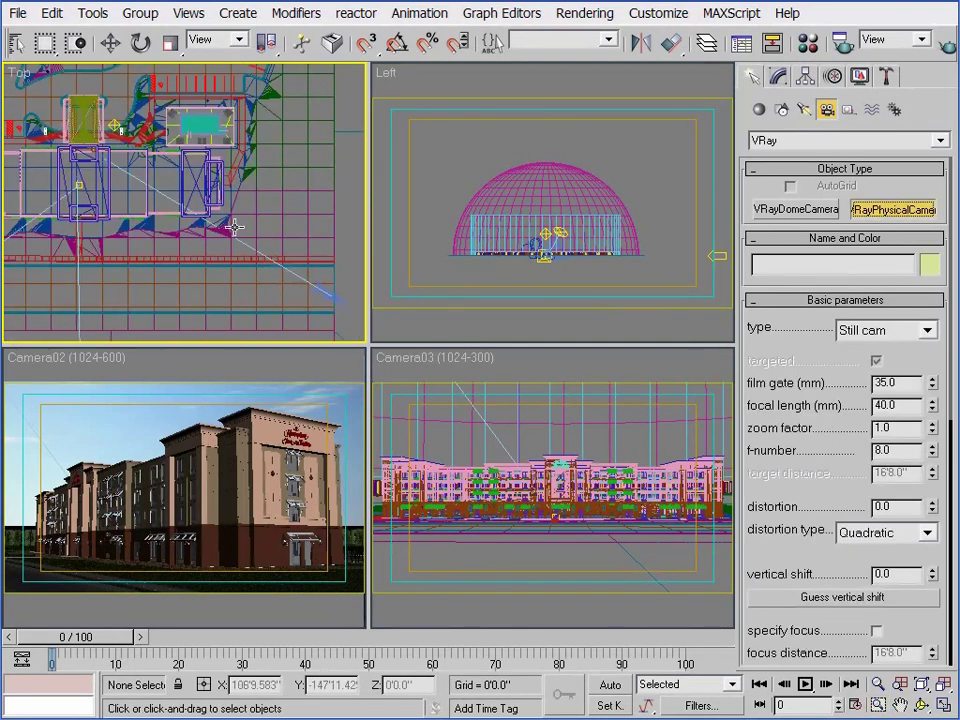
scroll(223, 208, up, 3)
scroll(223, 208, down, 3)
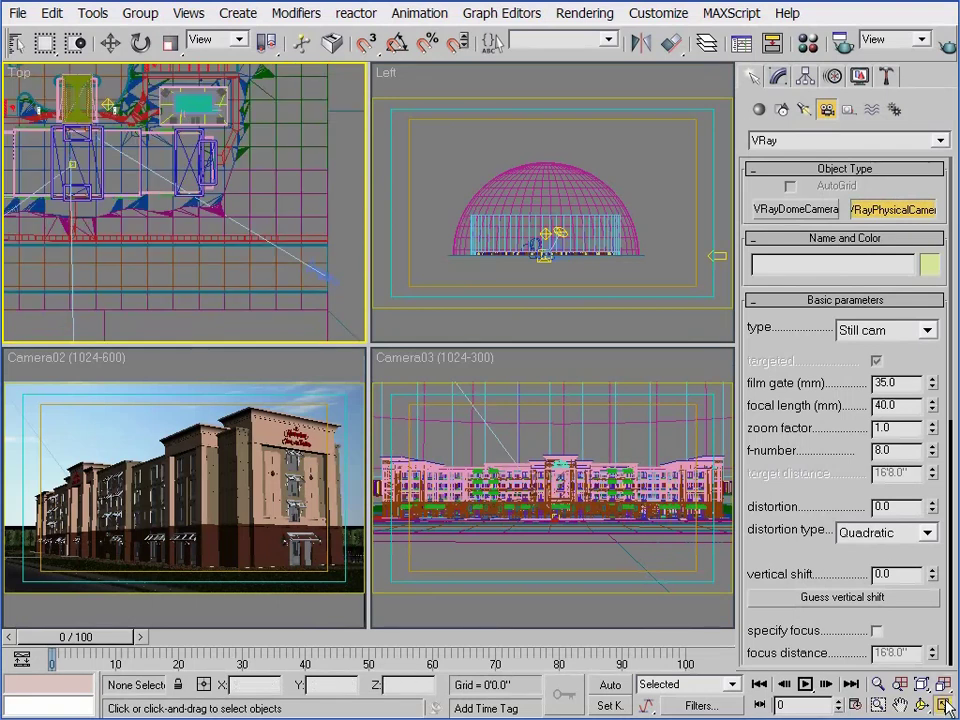
key(alt+w)
scroll(455, 457, up, 4)
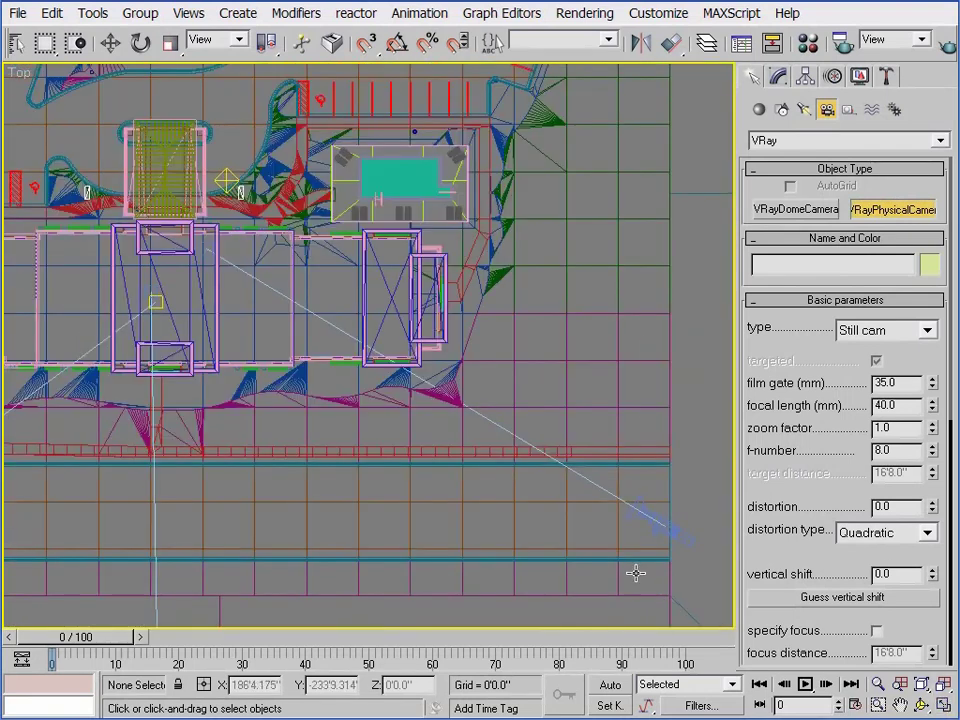
drag(636, 574, 306, 302)
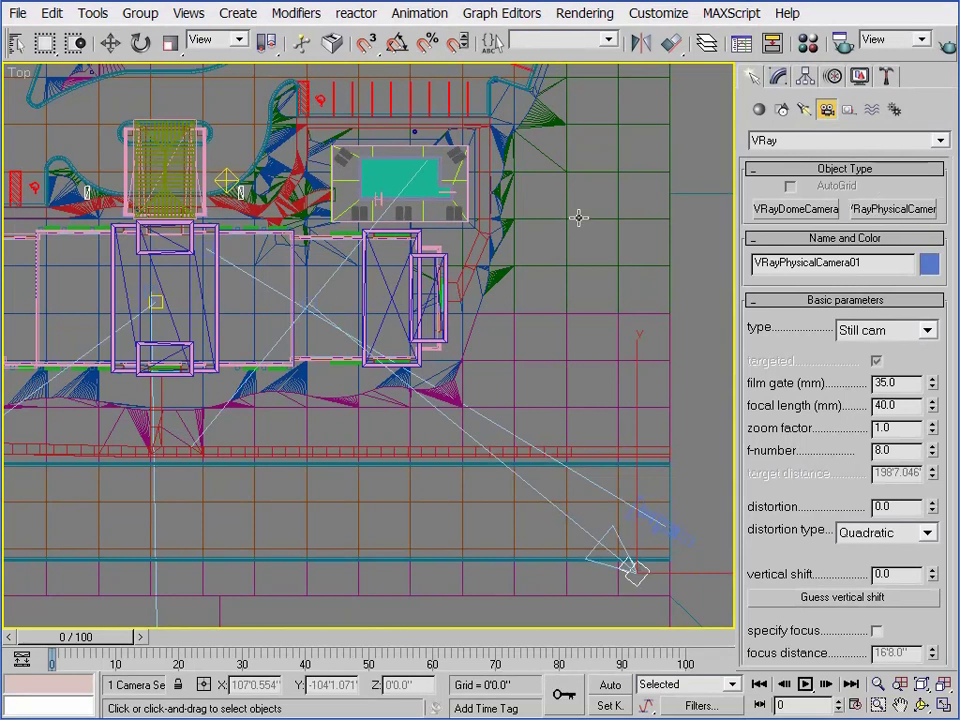
Step: Quick-align the new V-Ray physical camera to the existing camera beside it
drag(671, 42, 672, 104)
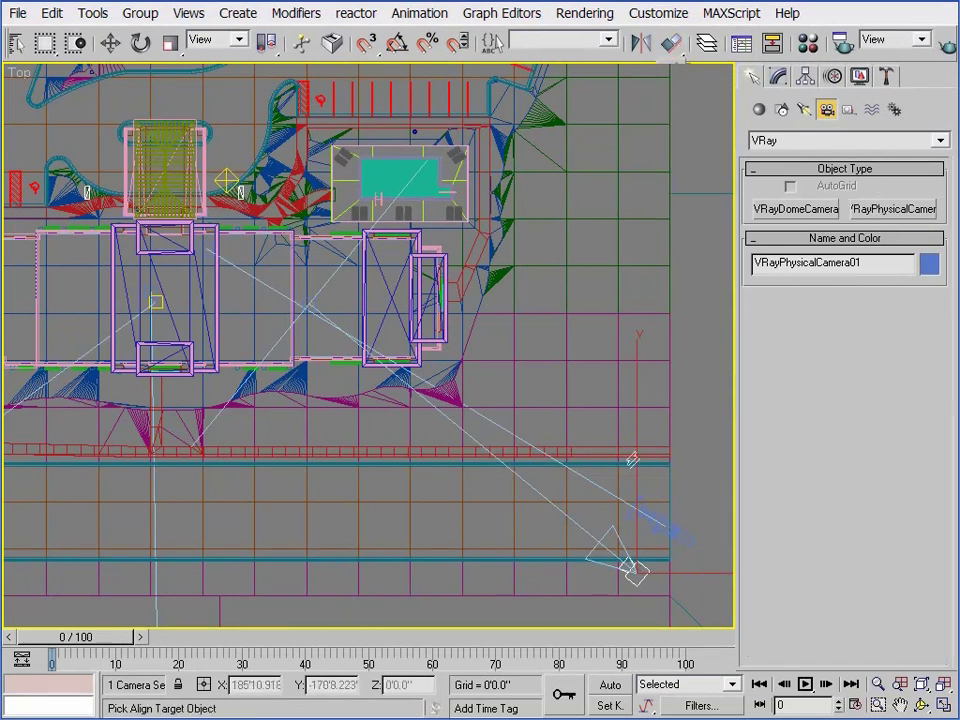
click(686, 540)
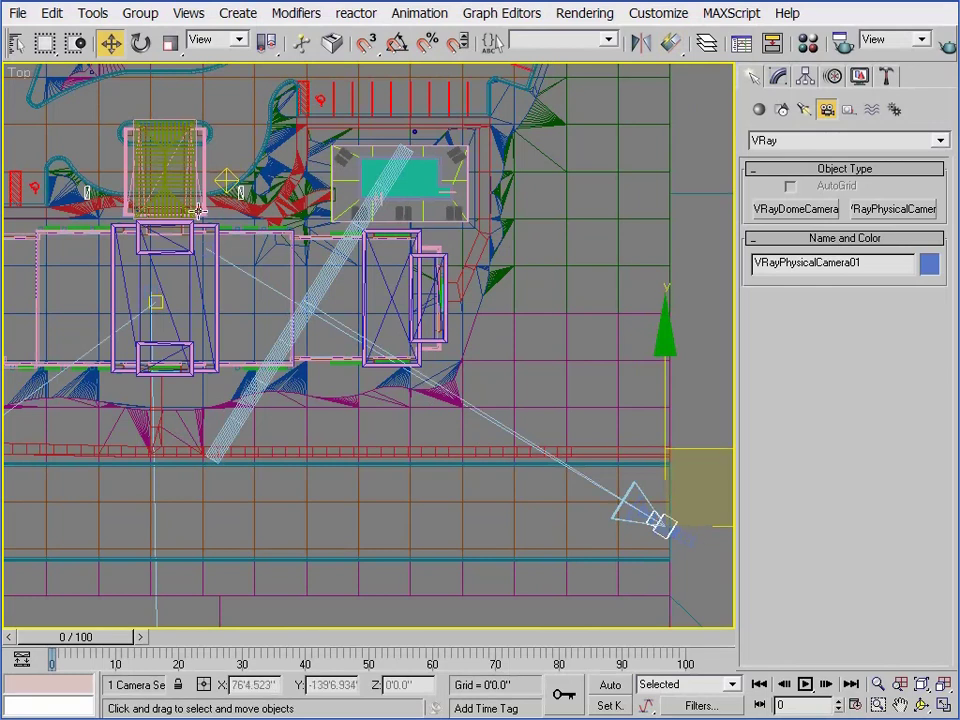
Step: Select the V-Ray physical camera's target and quick-align it to the existing camera's target on the hotel building
click(17, 43)
scroll(420, 515, down, 1)
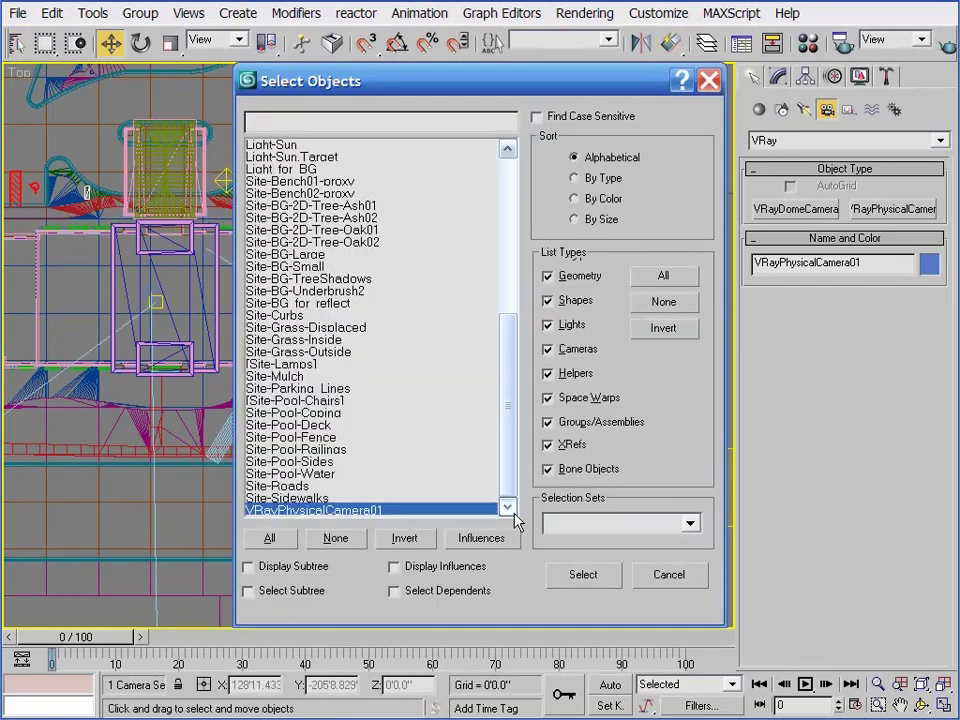
click(420, 511)
key(Return)
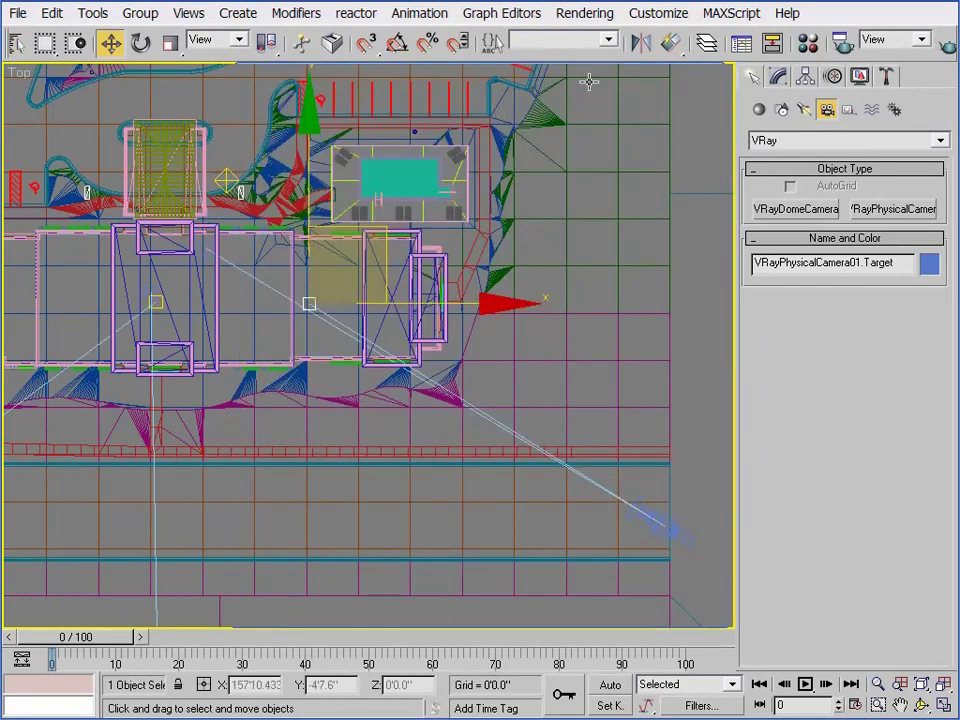
click(673, 45)
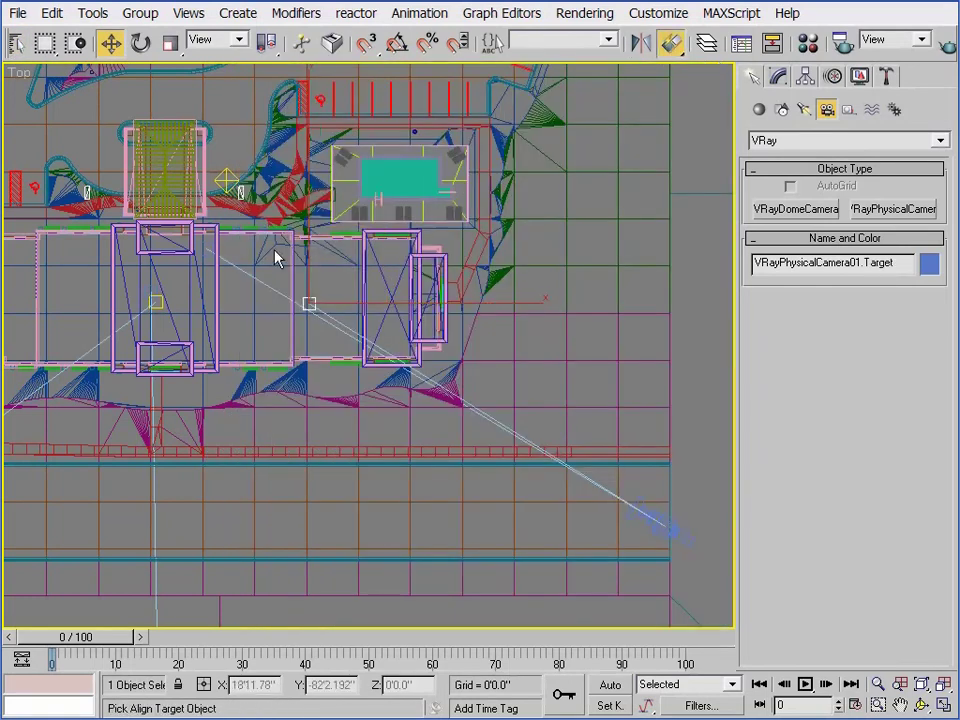
click(207, 256)
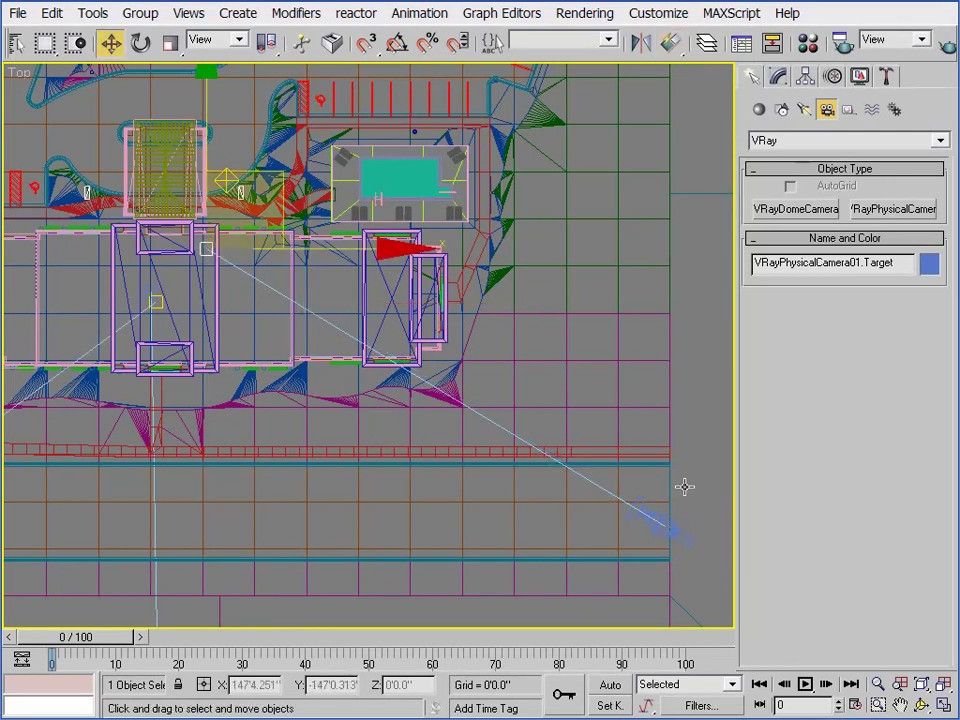
Step: Restore the four-viewport layout and switch the Camera03 viewport to the VRayPhysicalCamera01 view
key(alt+w)
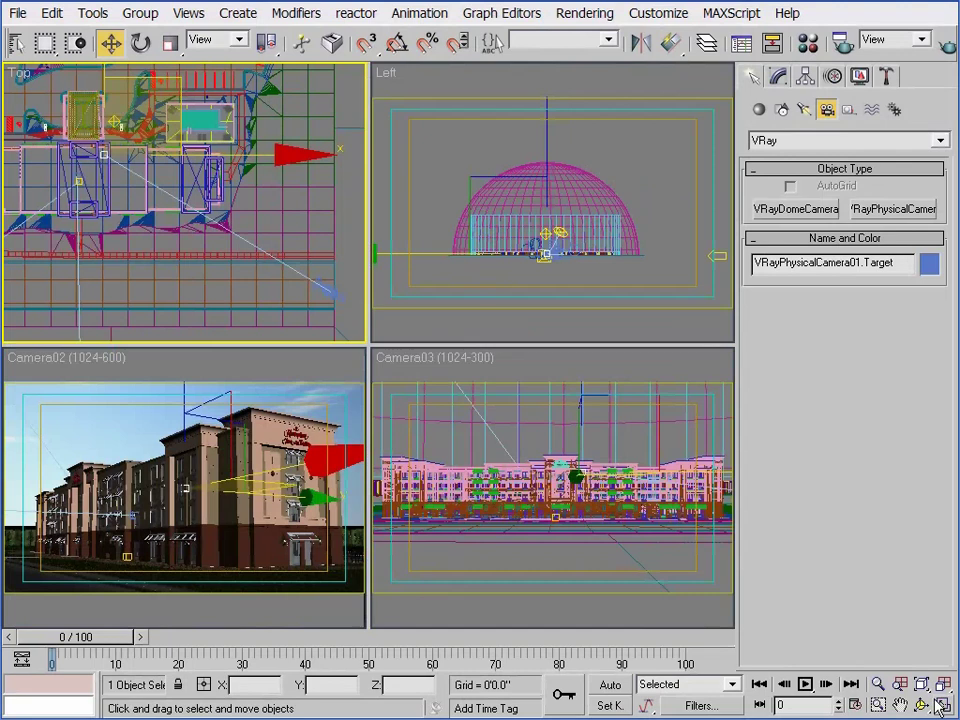
right_click(467, 388)
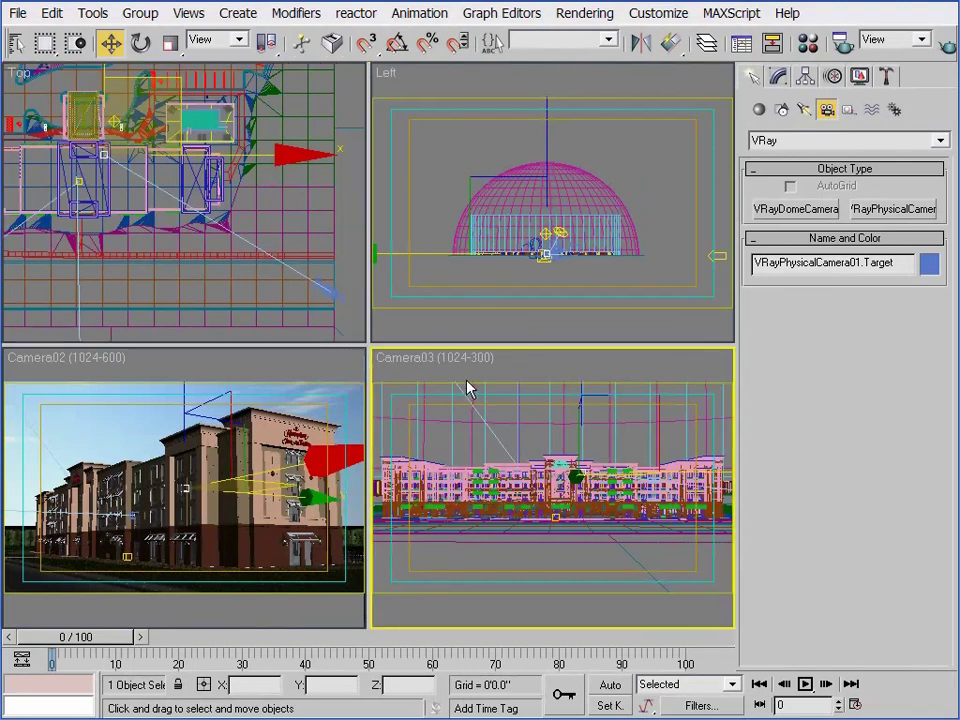
click(780, 77)
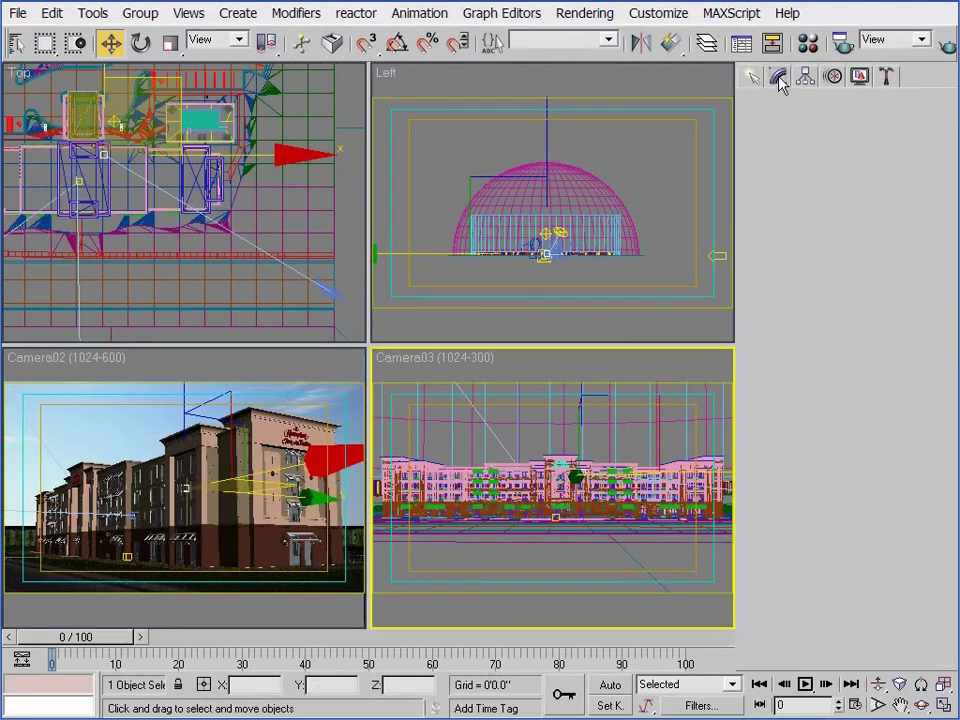
right_click(406, 358)
mouse_move(502, 373)
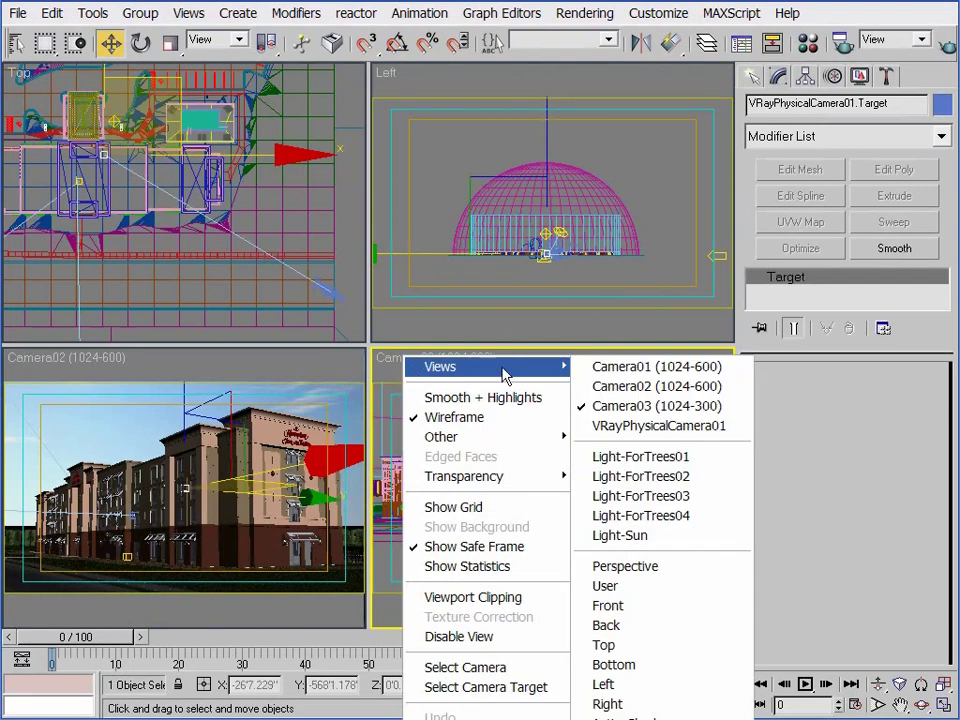
click(621, 425)
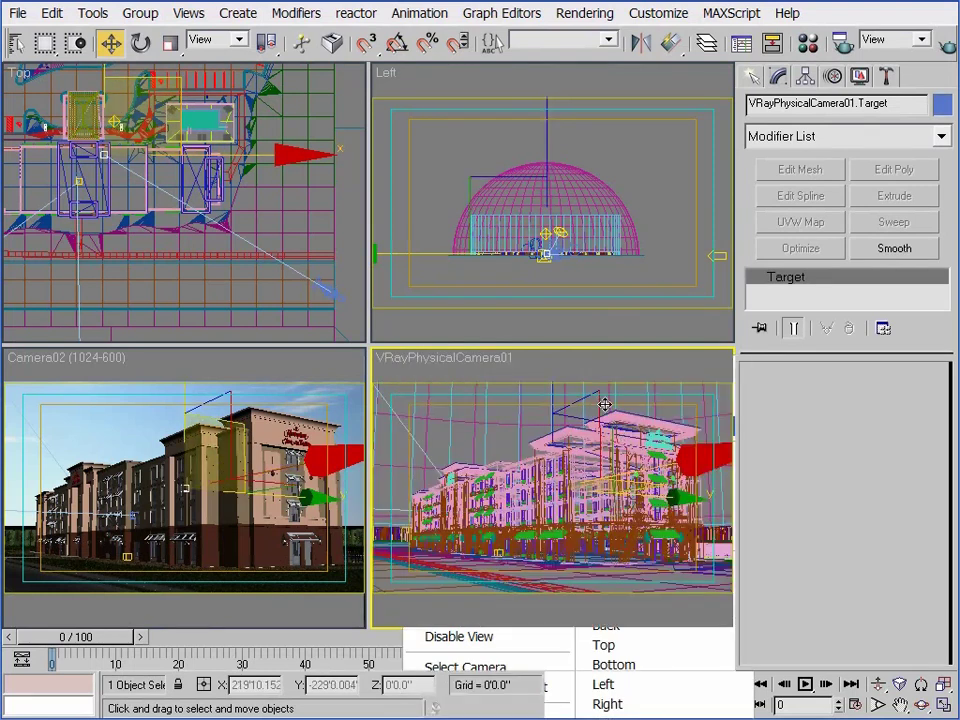
Step: Select the VRaySun light in the Left view and set its intensity multiplier to 1.0
right_click(673, 325)
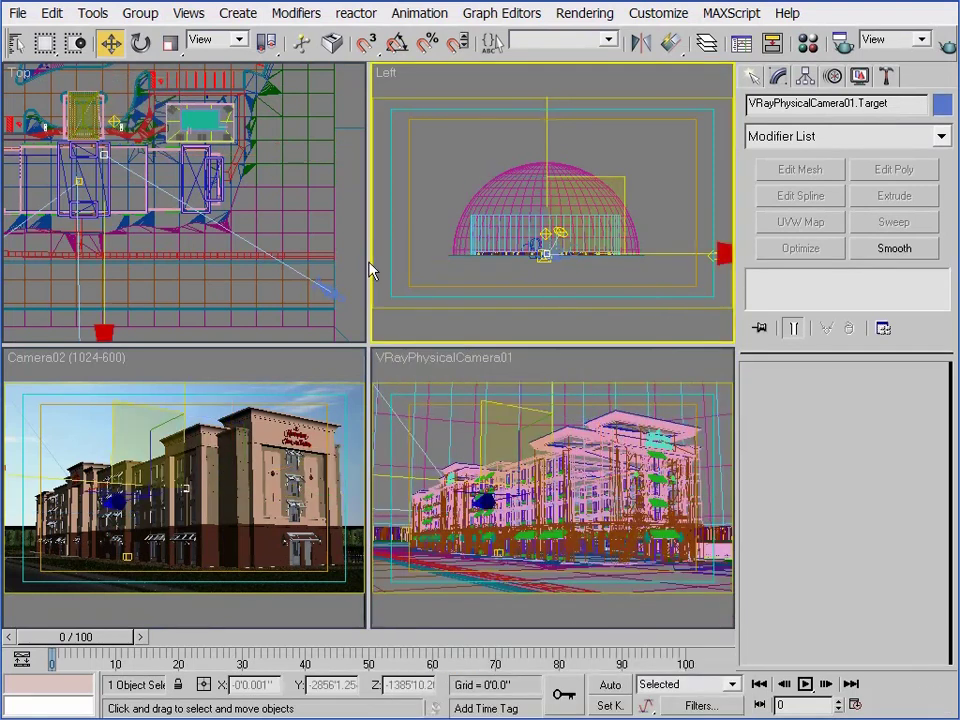
click(227, 242)
scroll(230, 241, up, 3)
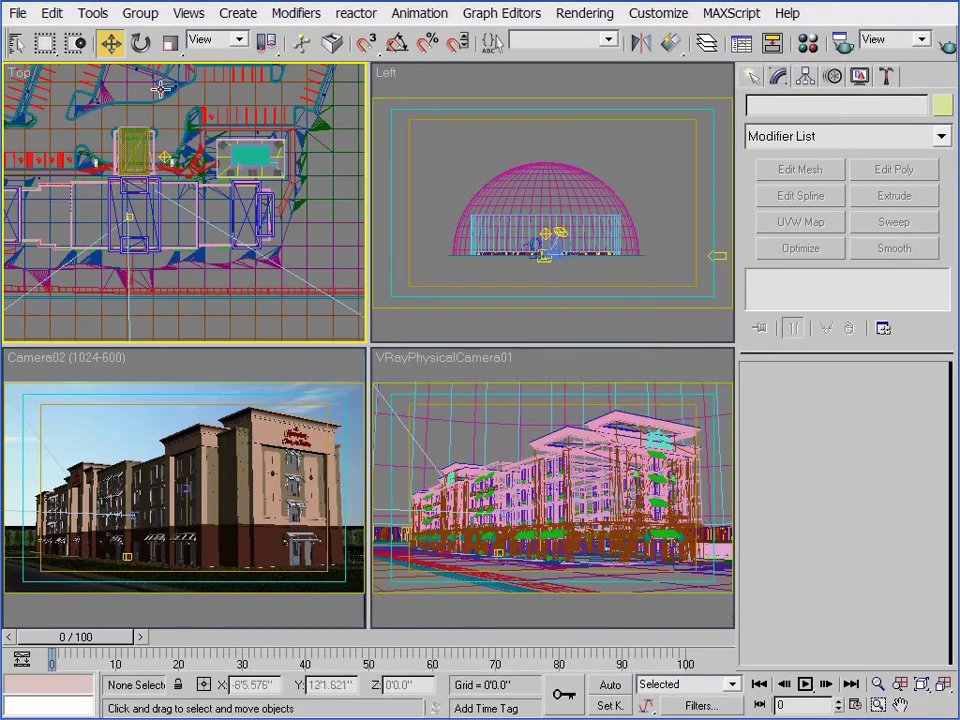
right_click(561, 236)
scroll(561, 236, up, 5)
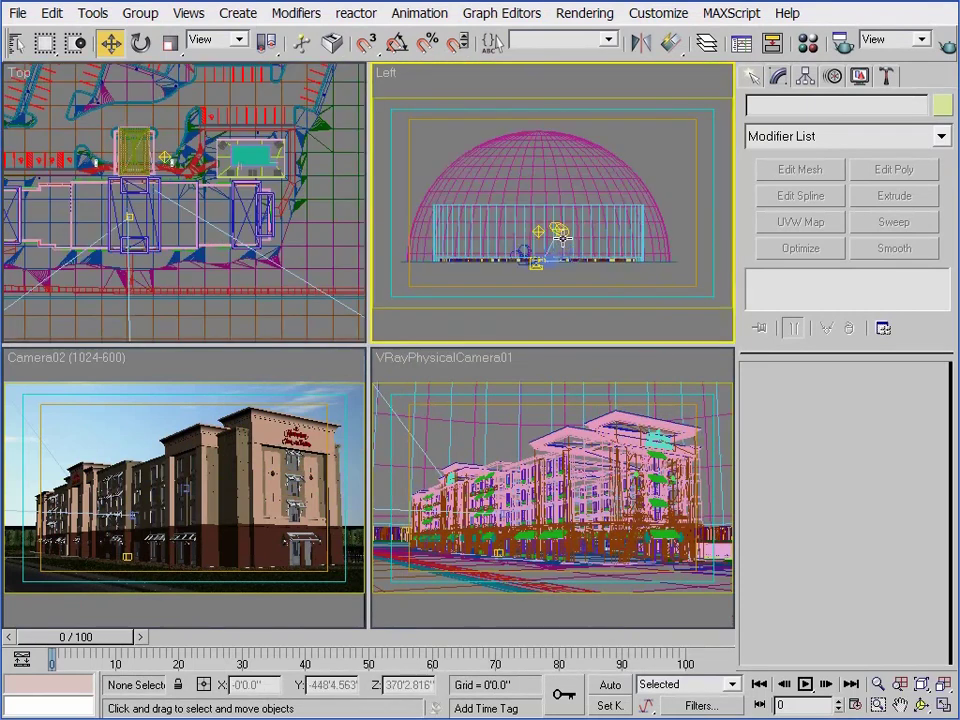
click(552, 213)
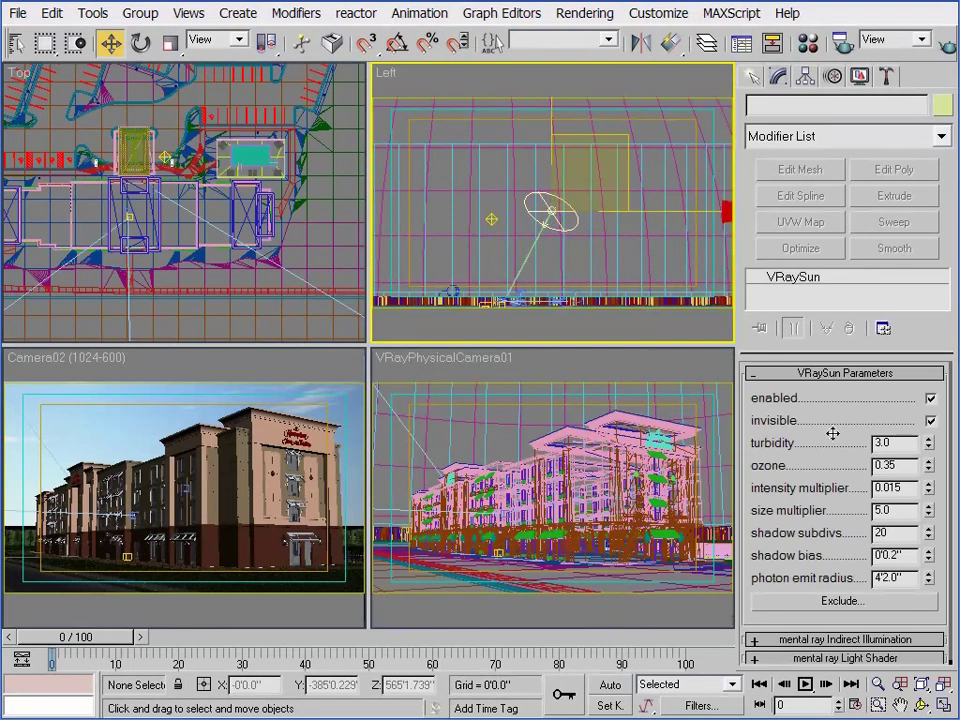
double_click(909, 490)
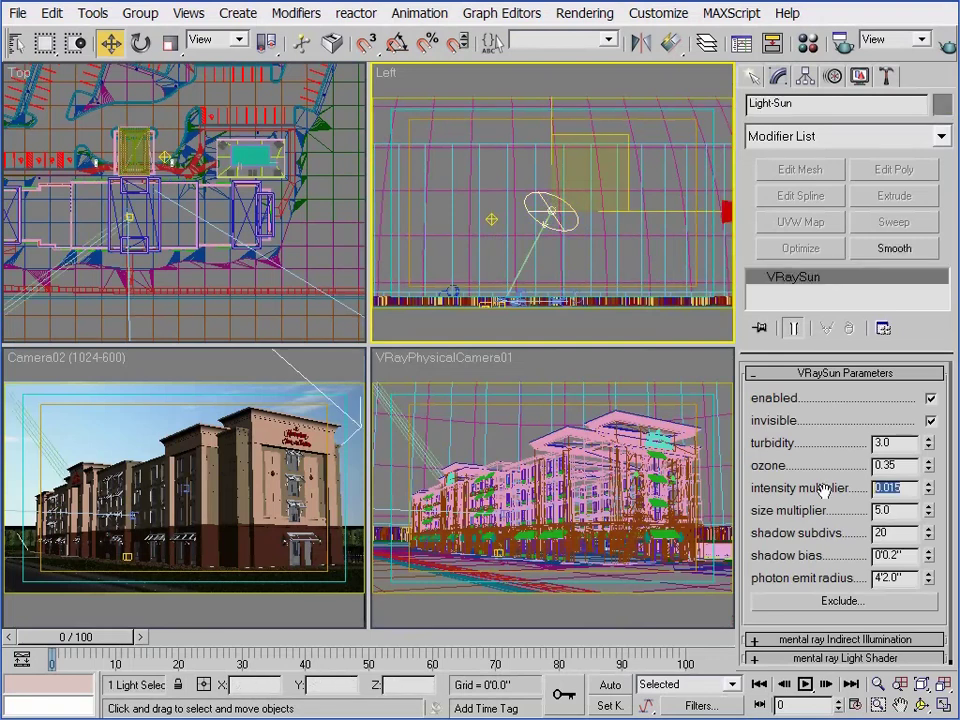
text(1)
key(Return)
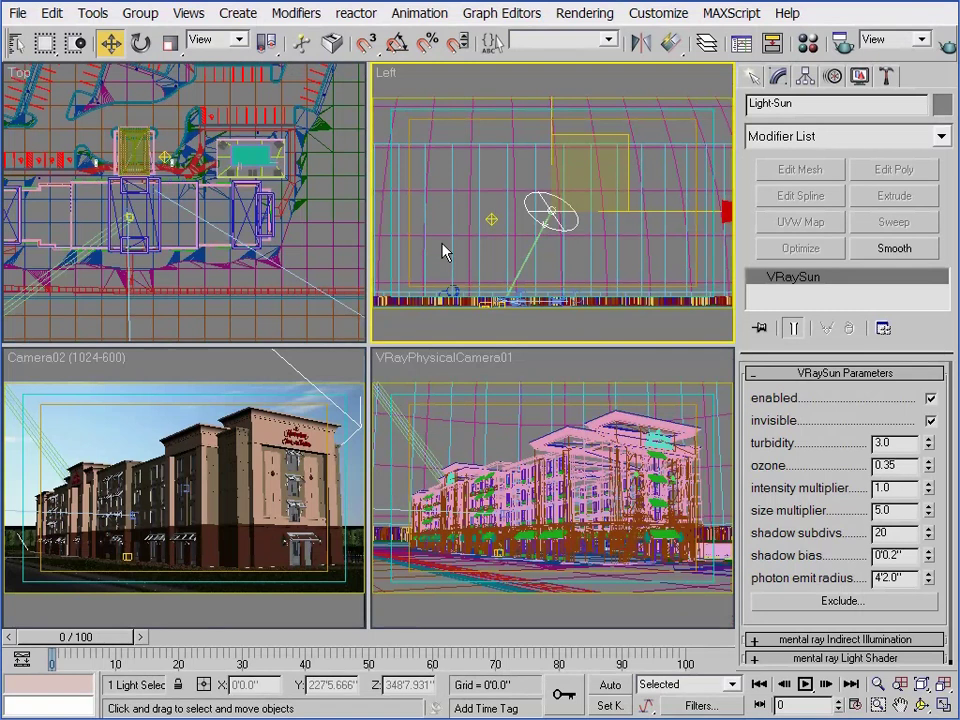
Step: Select the Light_for_BG omni light in the Left view and set its multiplier to 100
middle_drag(488, 238, 534, 216)
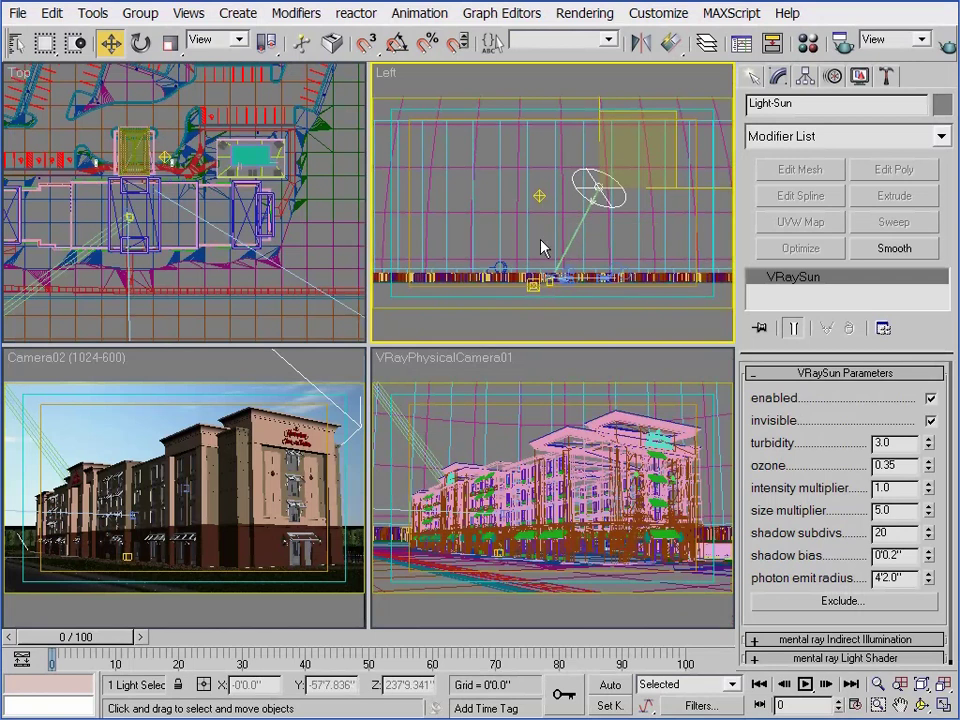
click(560, 273)
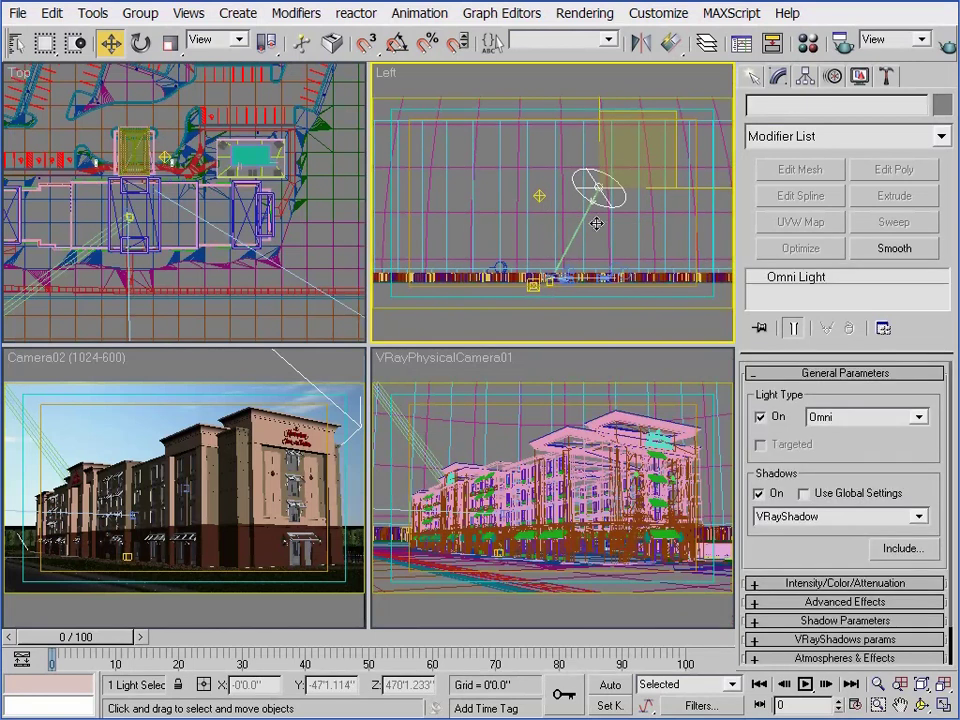
click(540, 196)
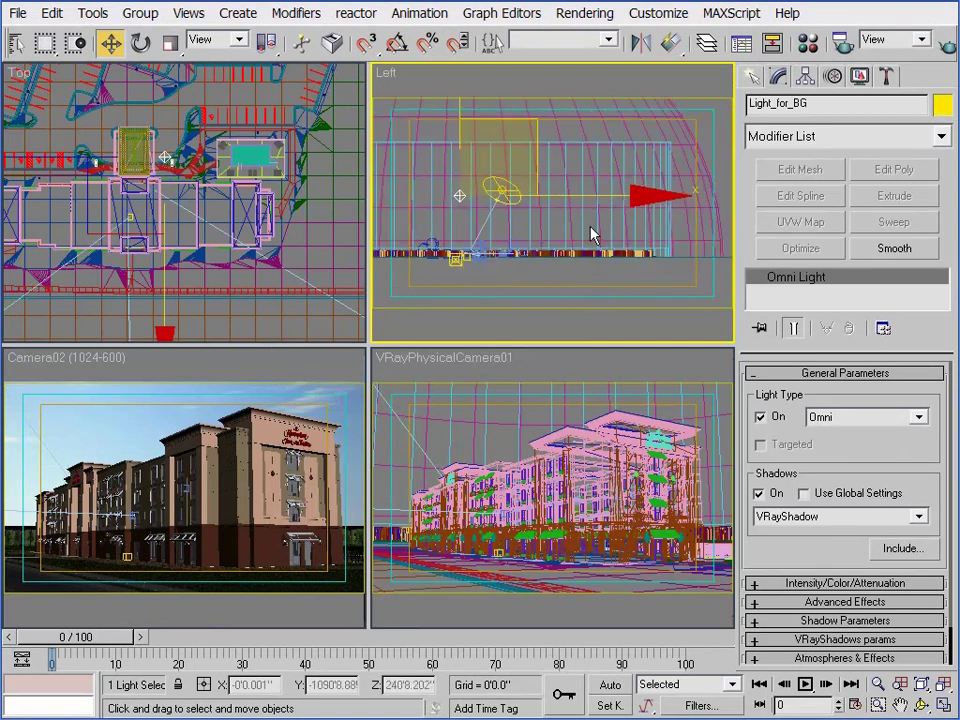
middle_drag(590, 234, 439, 236)
middle_drag(579, 264, 655, 272)
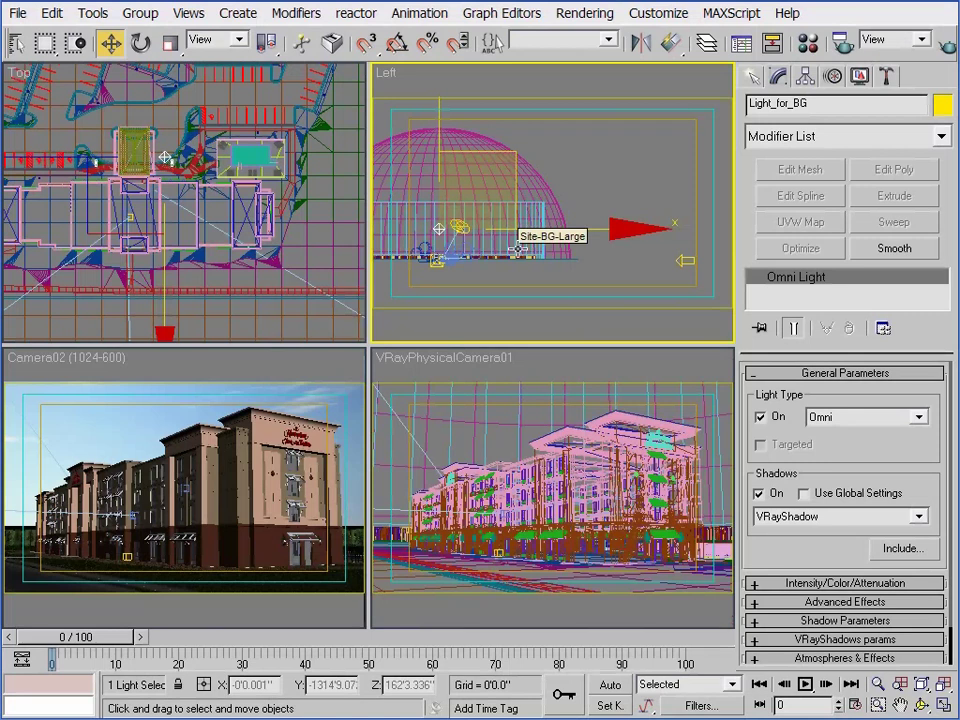
click(818, 588)
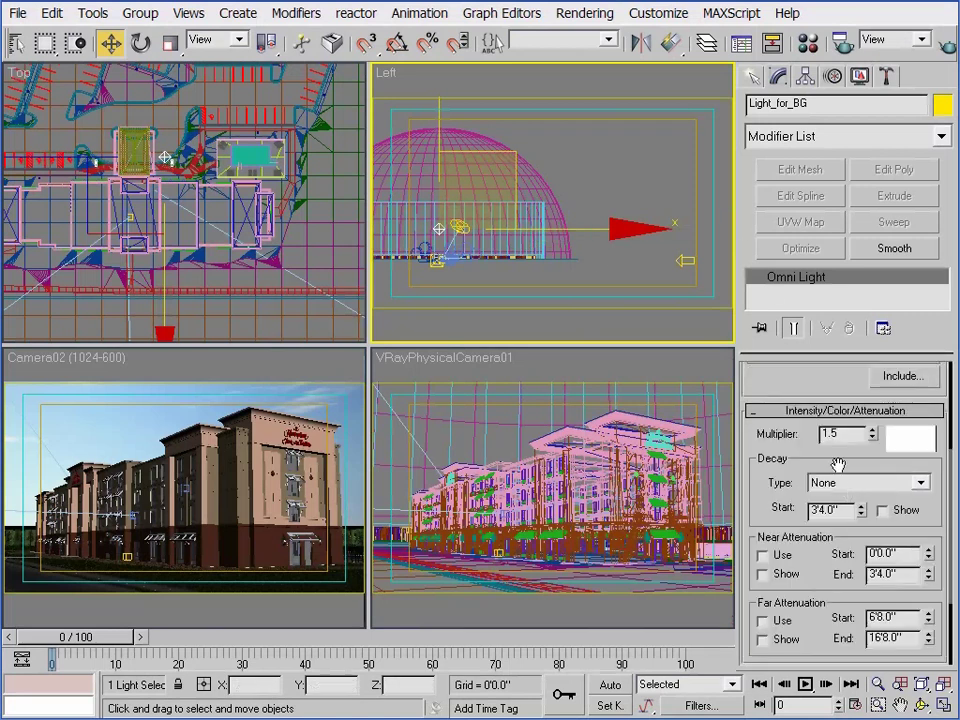
drag(836, 463, 776, 466)
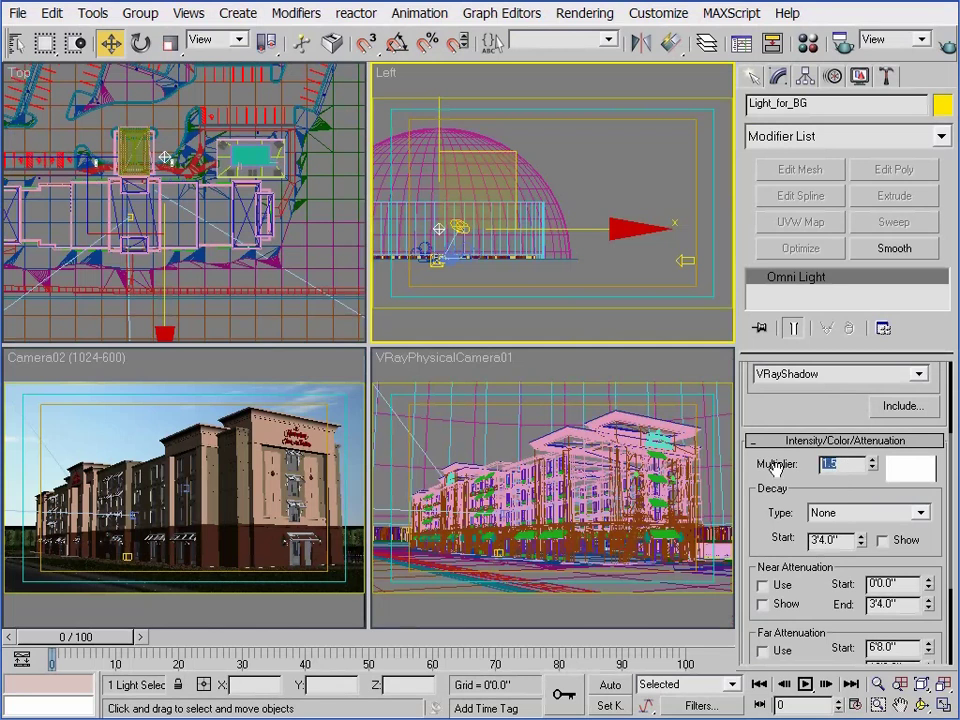
text(100)
key(Return)
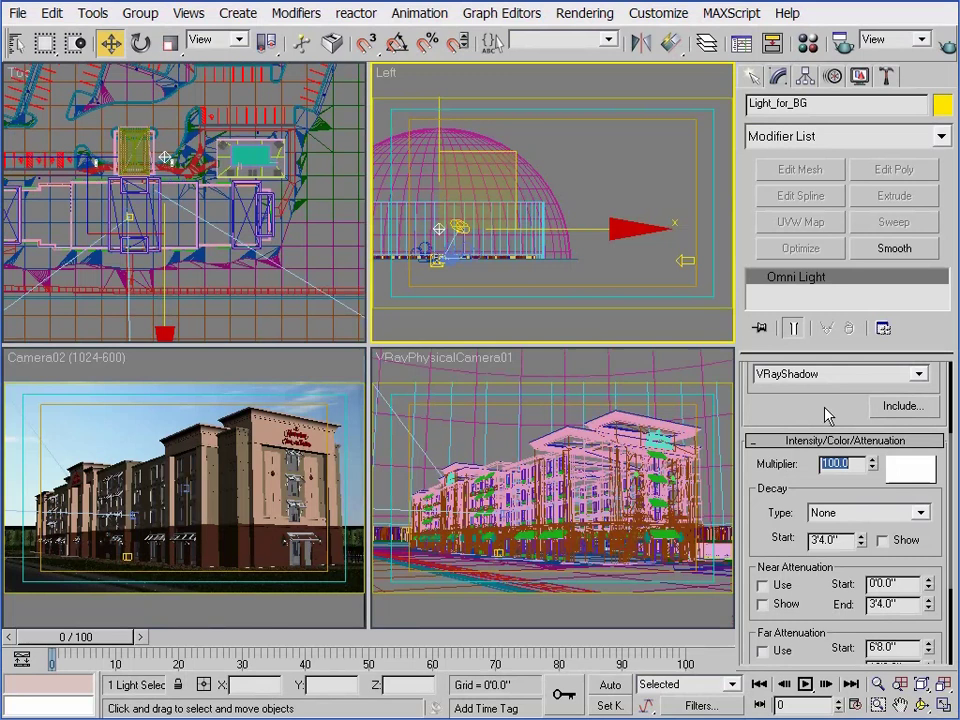
Step: Select the Light-ForTrees01 directional light outside the dome and set its multiplier to 25
click(650, 276)
click(680, 261)
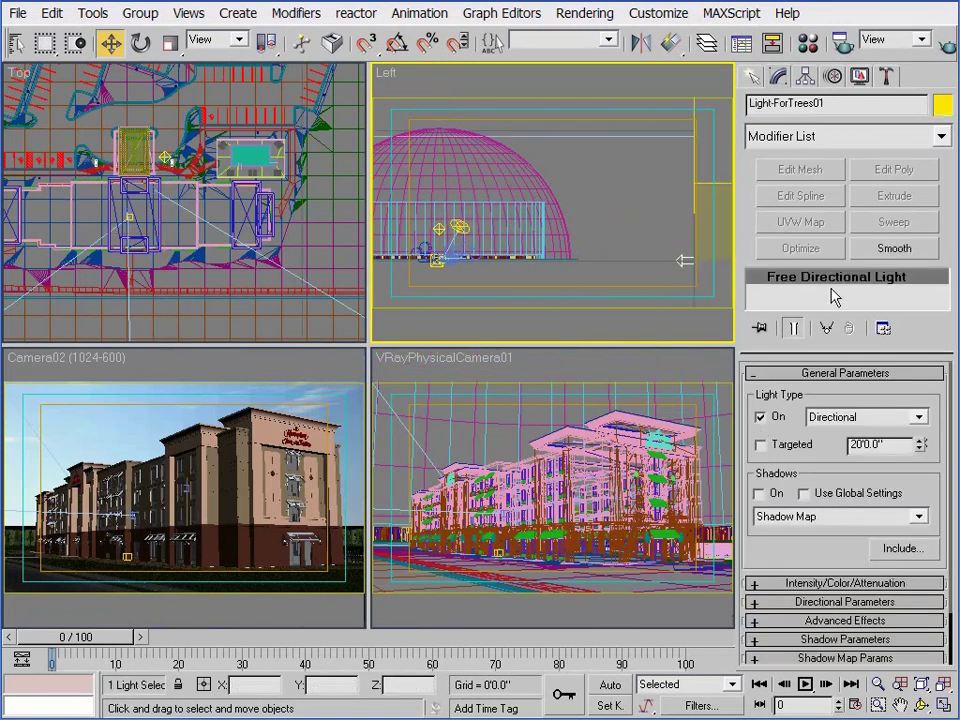
click(810, 584)
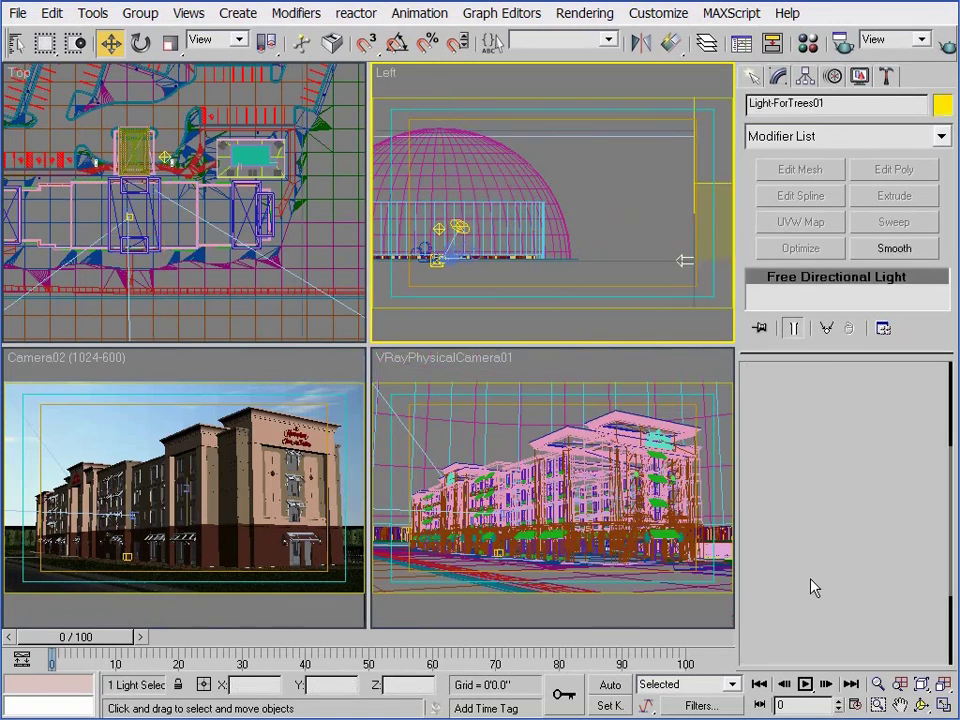
double_click(844, 437)
text(25)
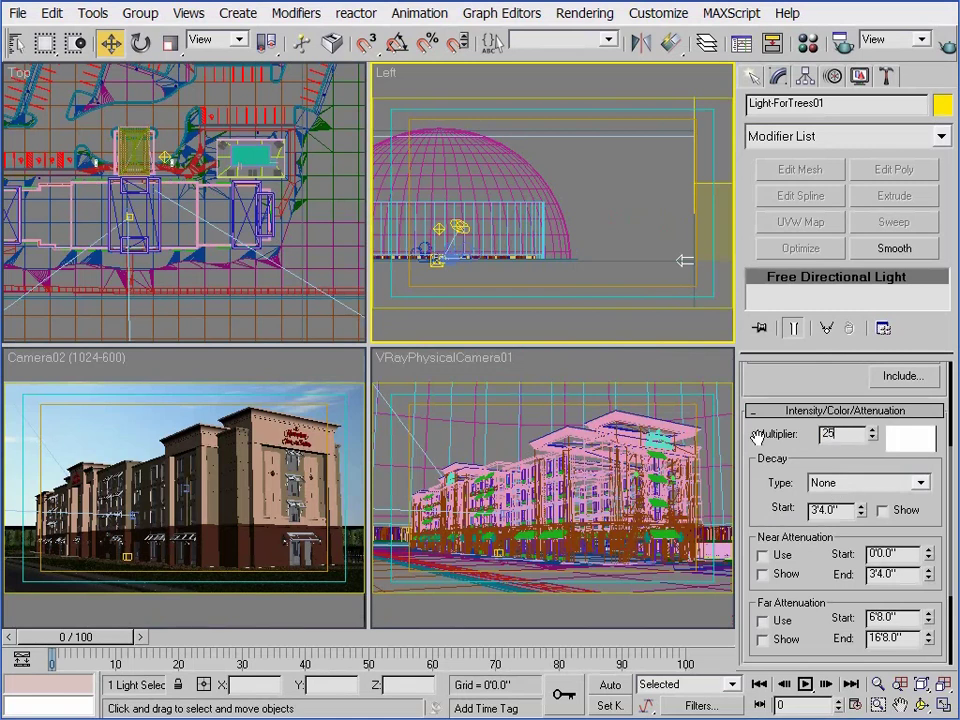
key(Return)
Step: Select VRayPhysicalCamera01 by name, with its viewport active, and set its shutter speed to 125
click(615, 371)
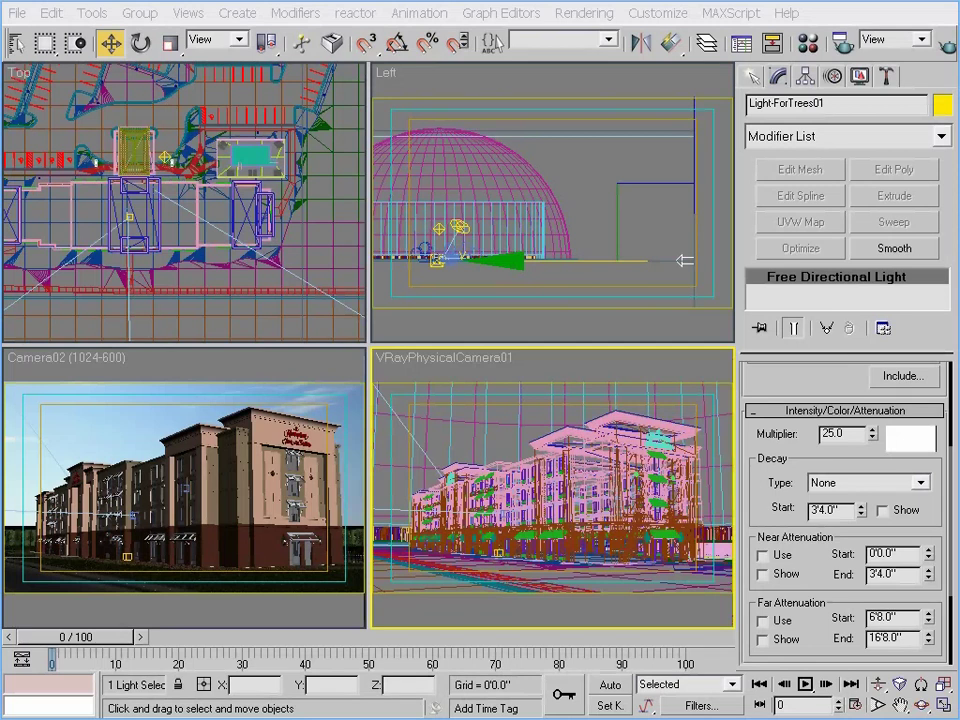
click(17, 44)
drag(508, 200, 512, 460)
click(380, 499)
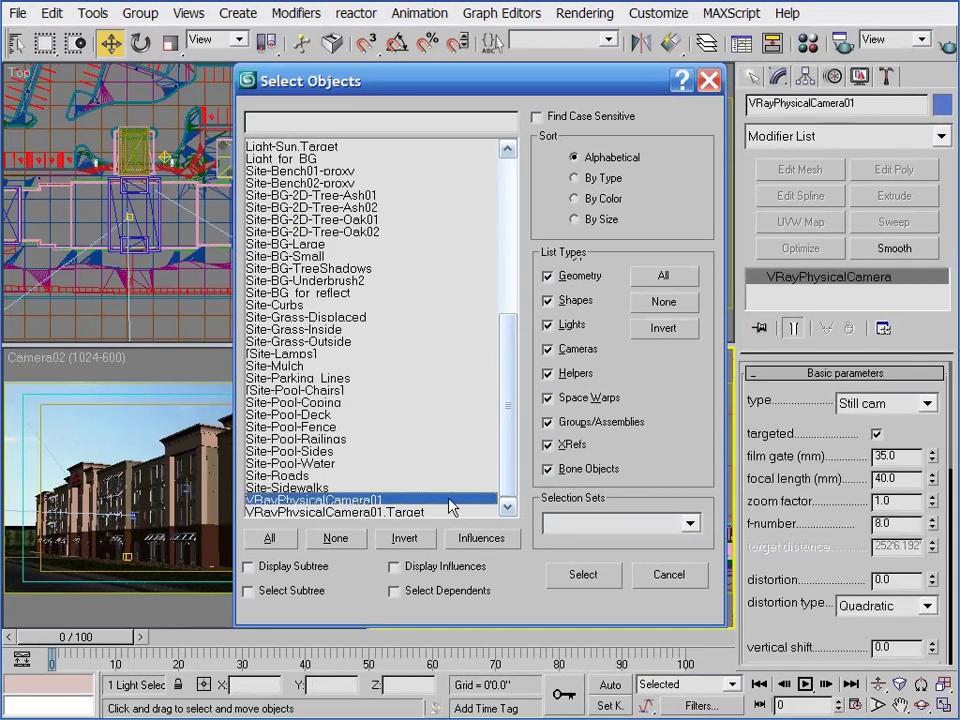
key(Return)
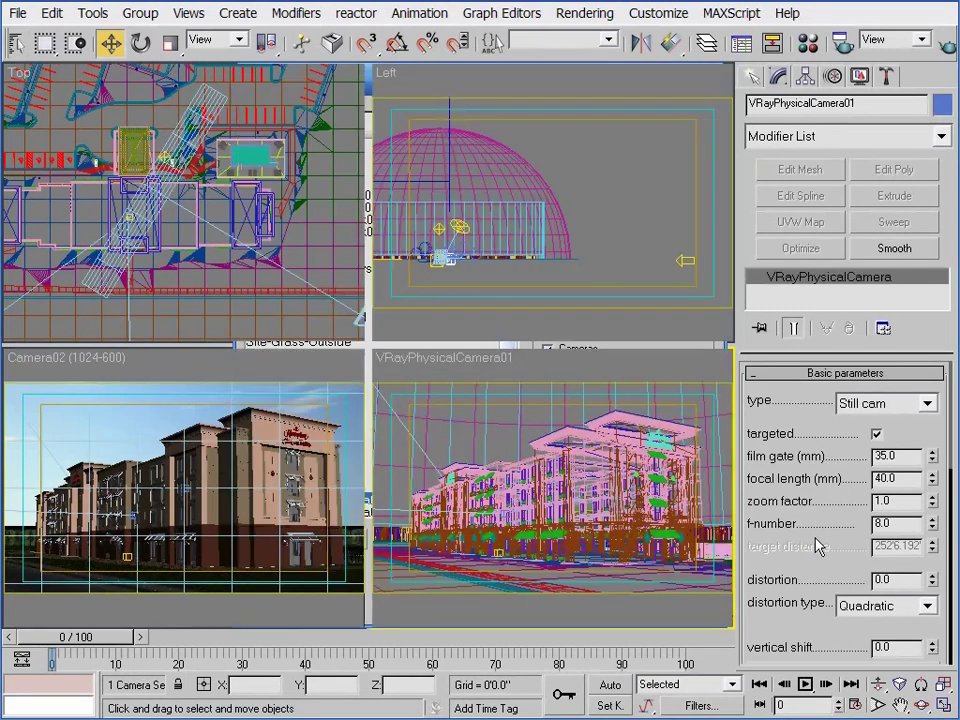
drag(814, 546, 833, 502)
scroll(831, 493, down, 2)
scroll(814, 604, down, 3)
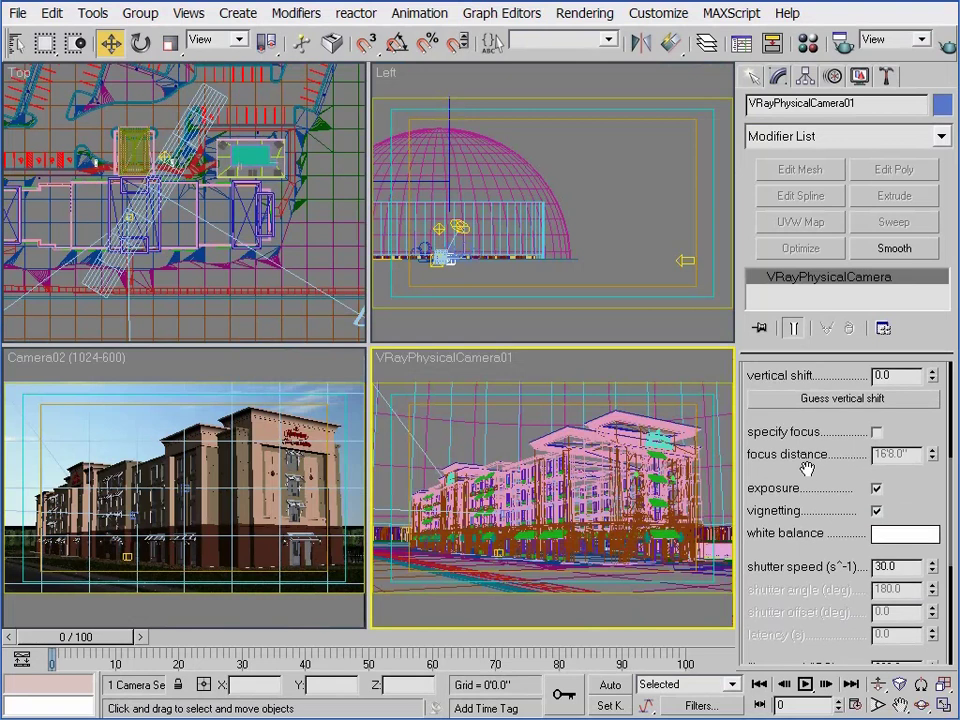
drag(895, 575, 840, 570)
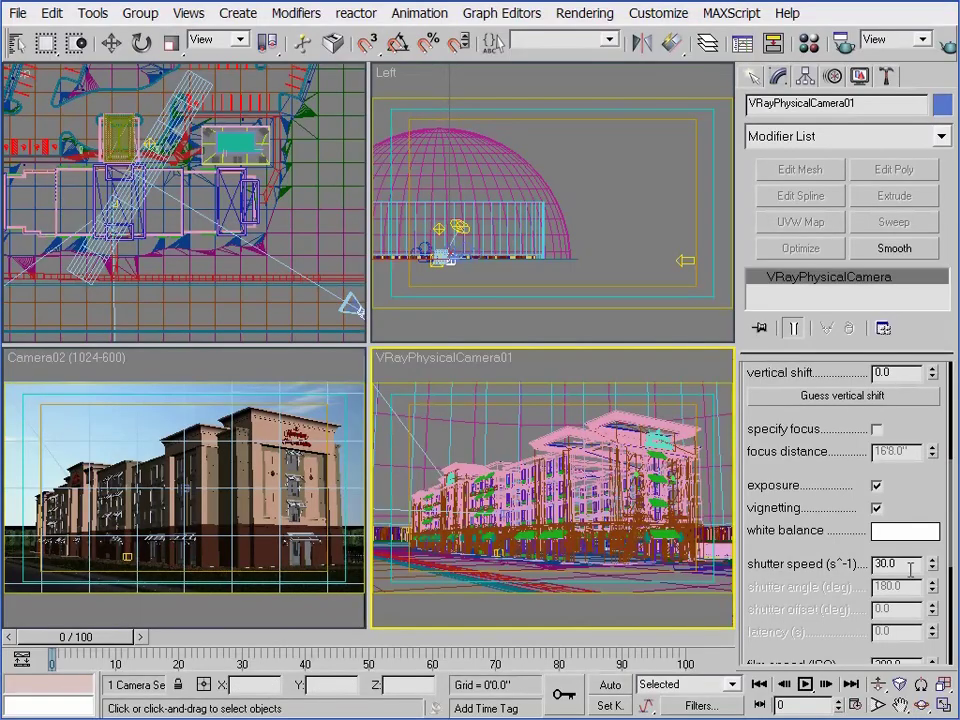
click(905, 564)
text(125)
key(Return)
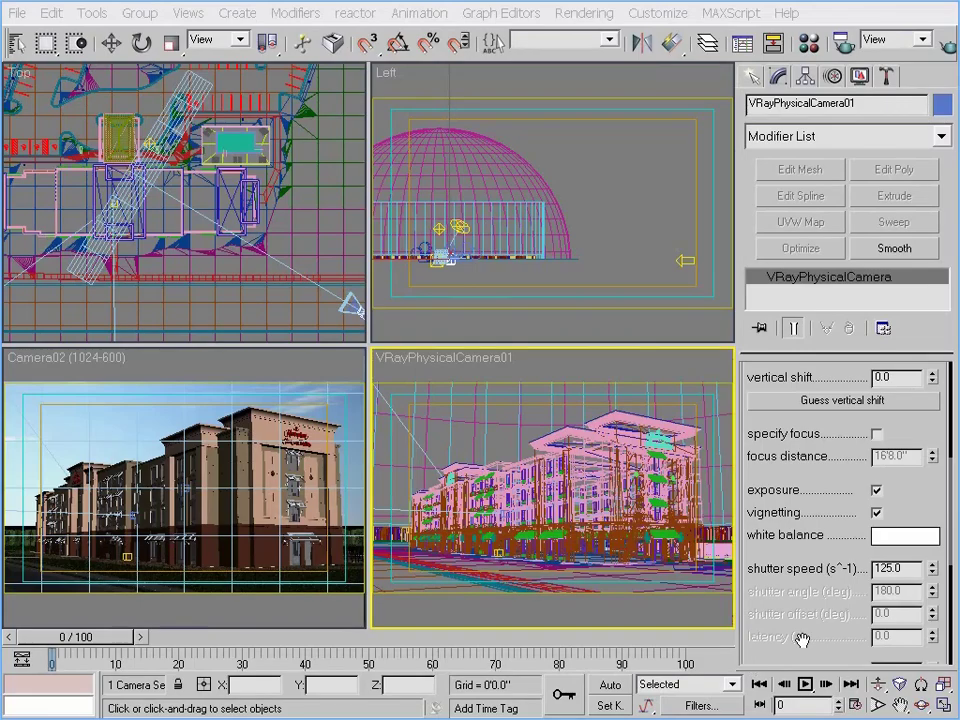
Step: Turn on depth-of-field and motion blur in the physical camera's sampling settings
drag(799, 636, 799, 326)
click(876, 594)
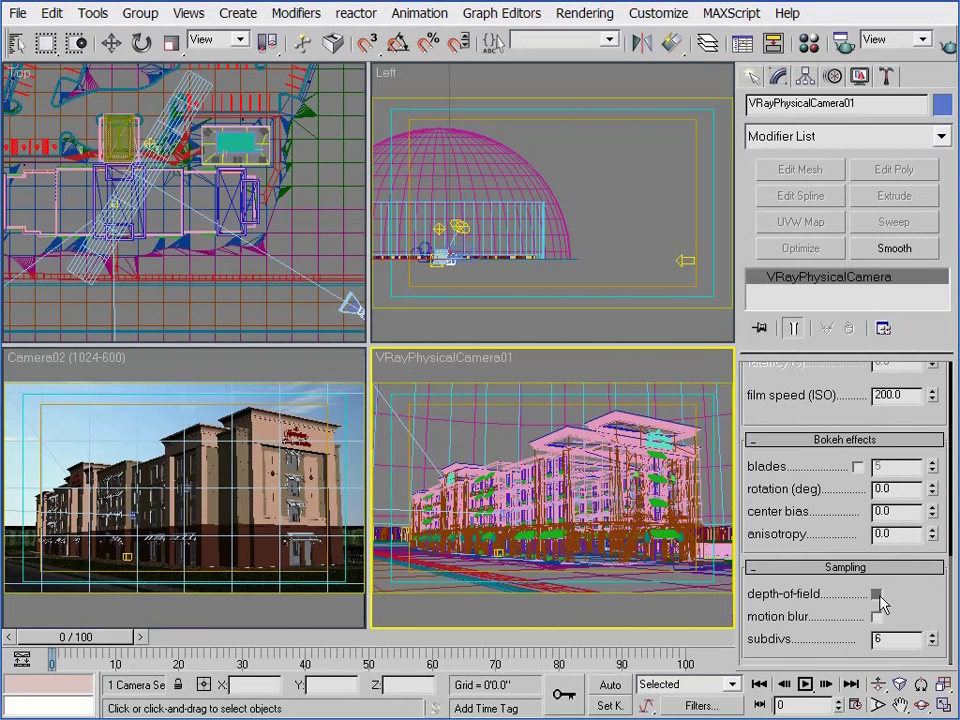
click(876, 617)
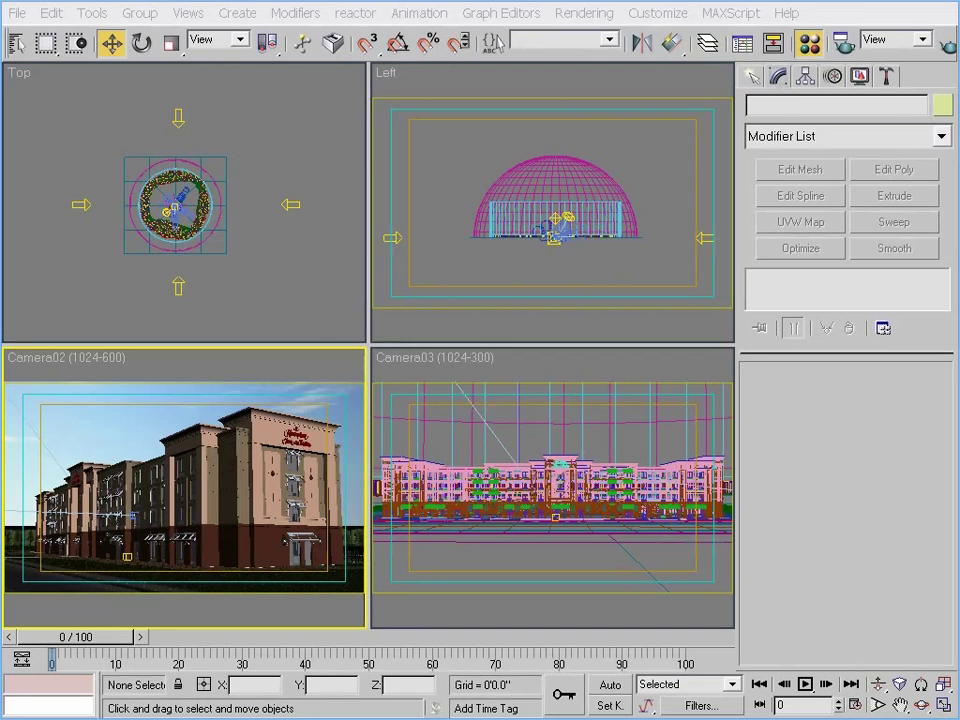
click(943, 705)
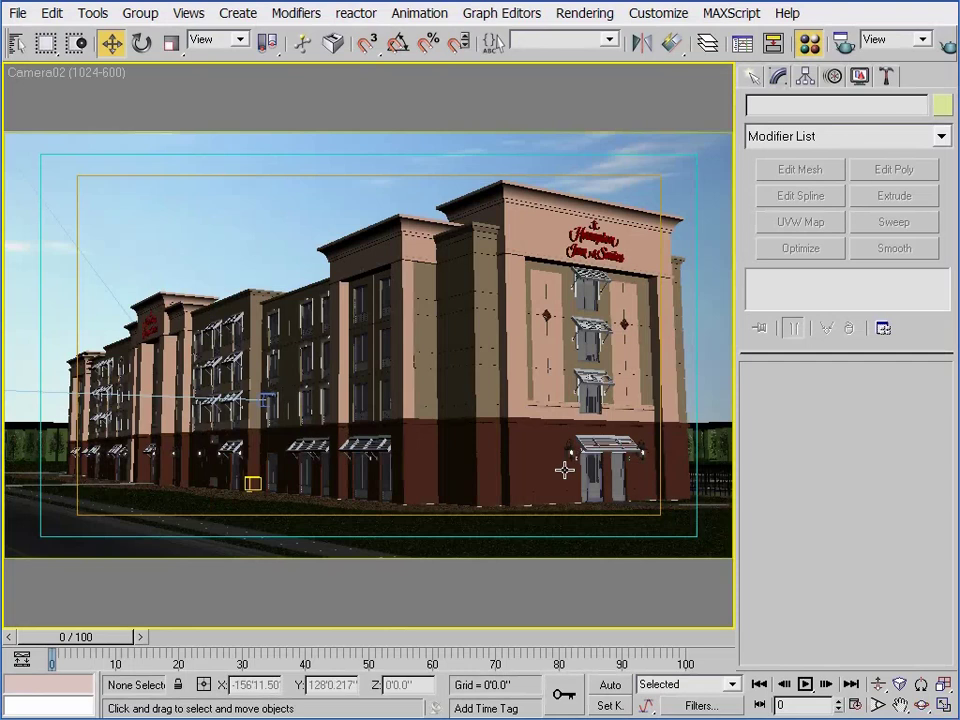
click(943, 705)
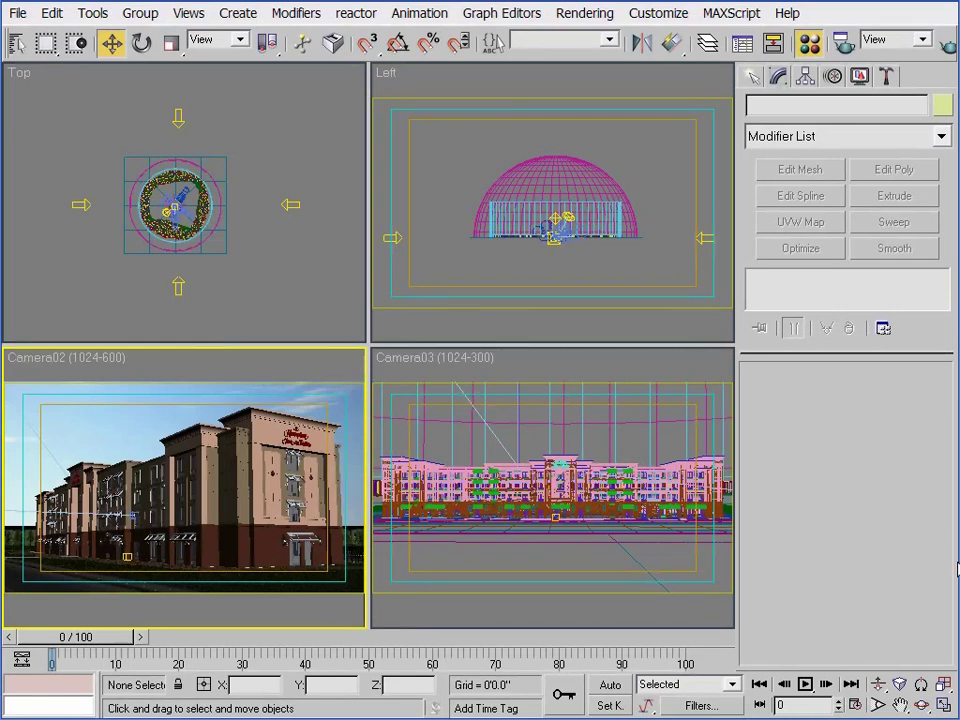
Step: Select the Light-Sun VRaySun in the Left view and place the sky map's preview window where it shows beside that view
click(677, 279)
click(878, 705)
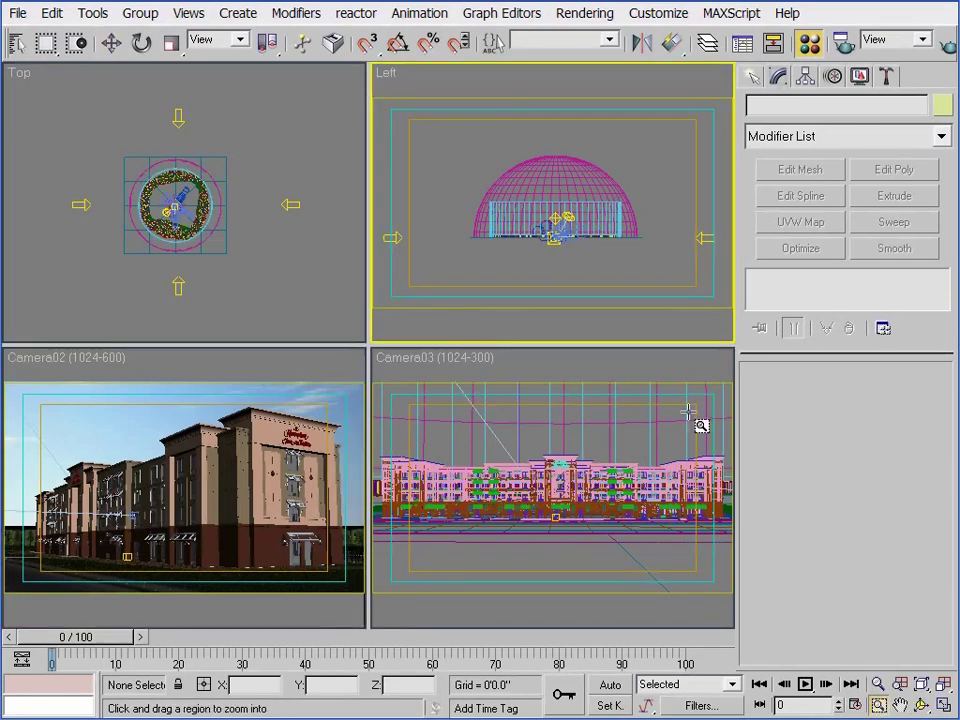
drag(576, 244, 440, 192)
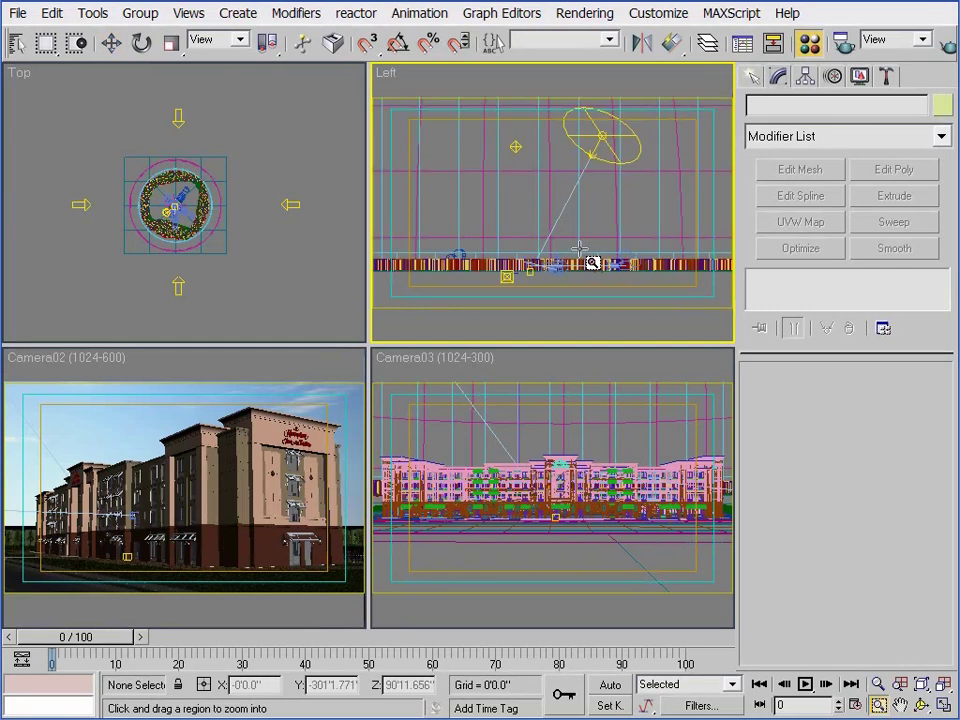
right_click(160, 255)
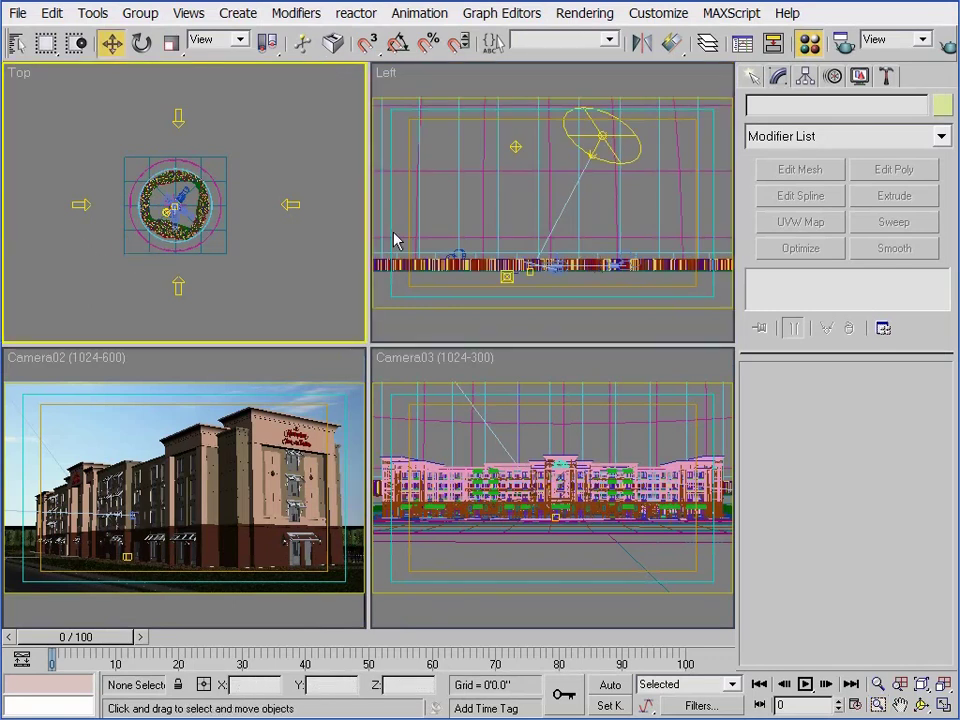
right_click(561, 167)
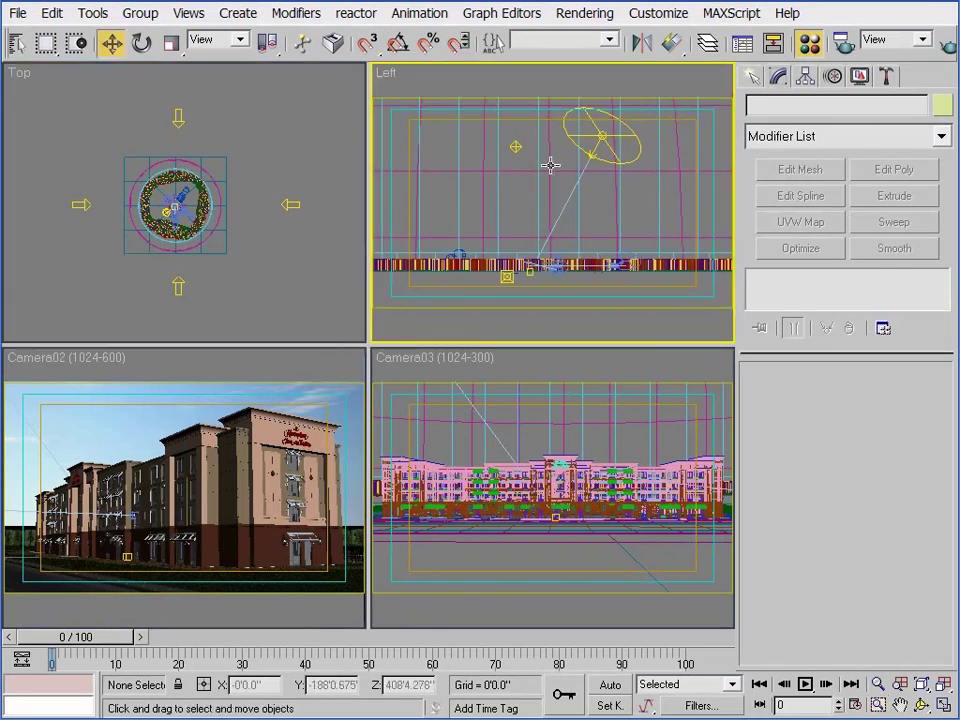
middle_drag(564, 165, 572, 195)
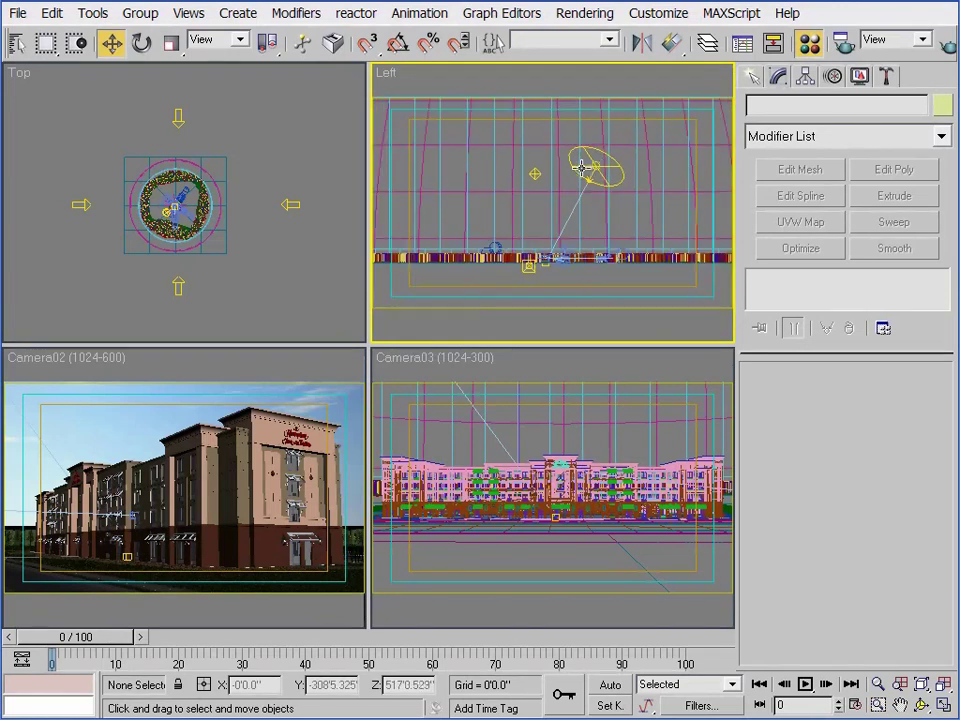
click(593, 167)
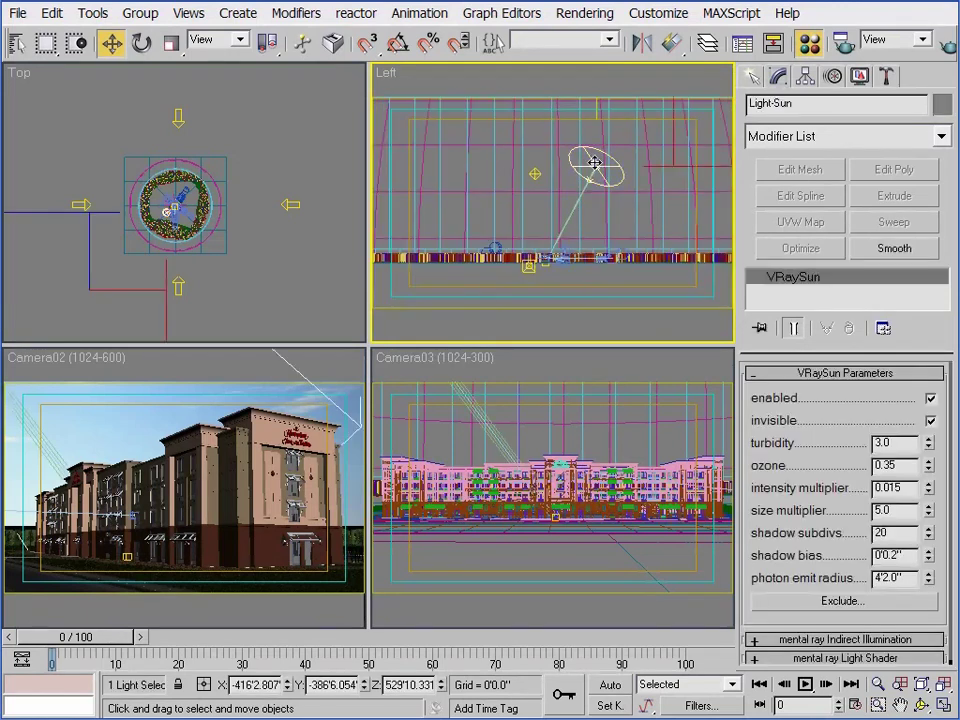
middle_drag(593, 167, 572, 168)
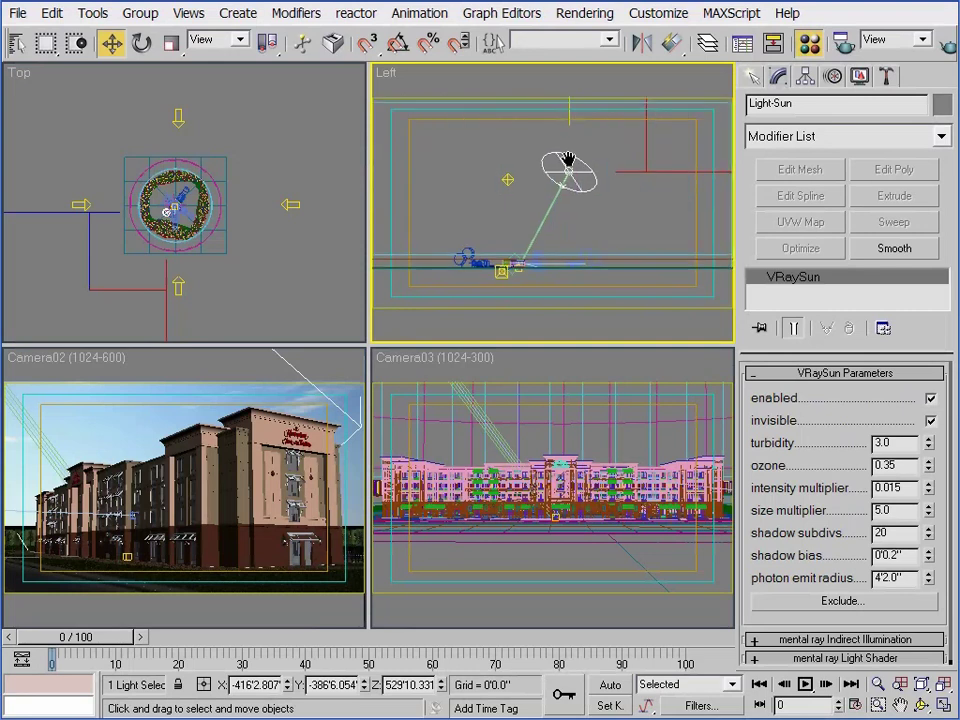
middle_drag(569, 160, 568, 188)
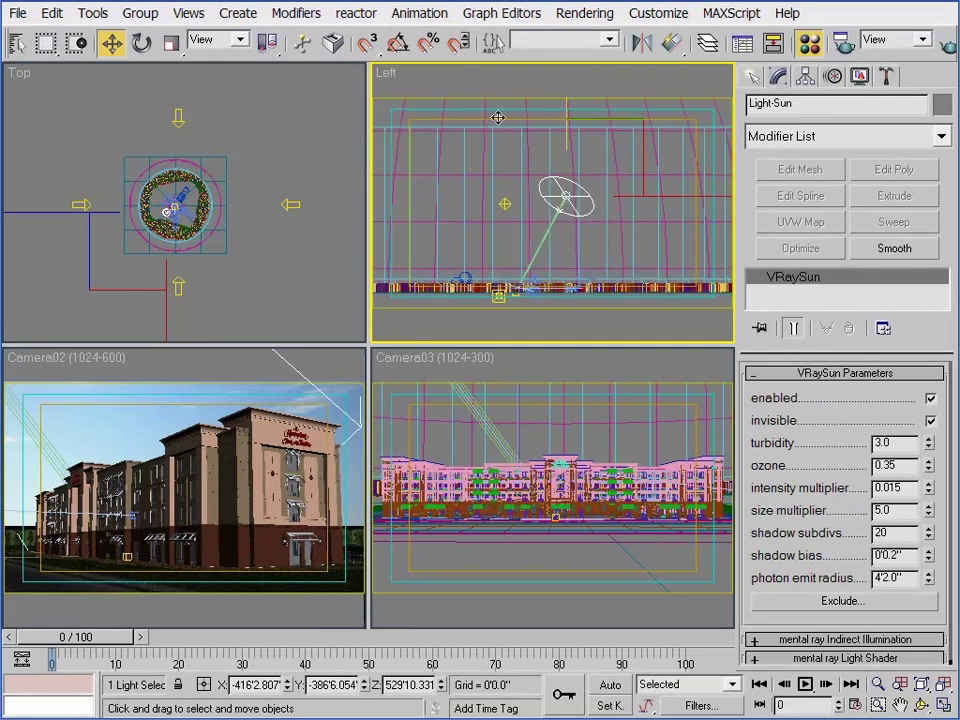
drag(30, 255, 268, 232)
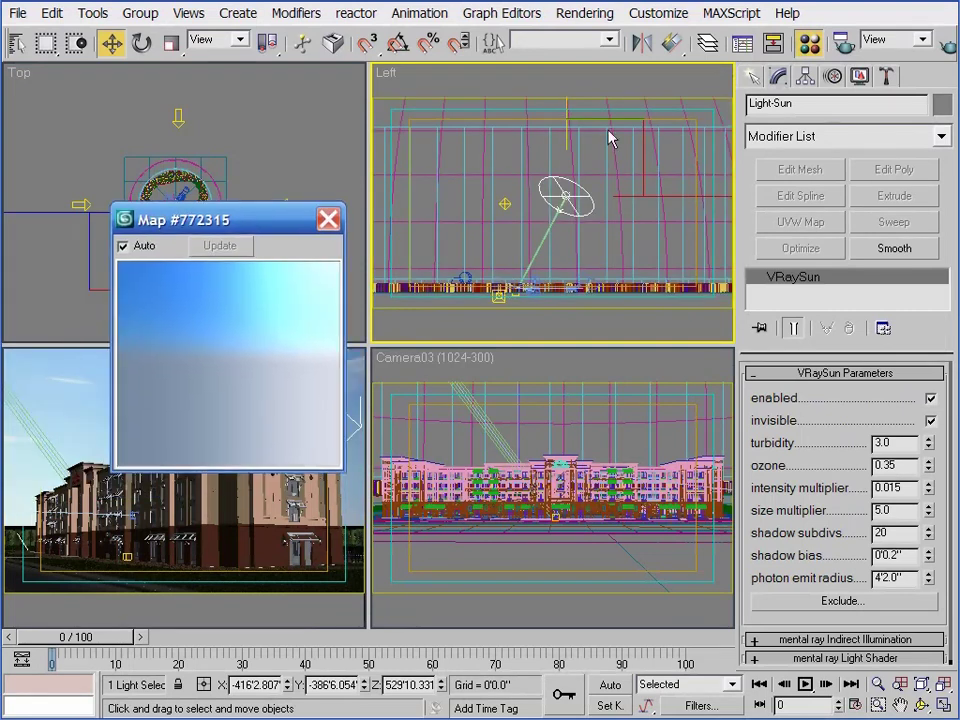
Step: Lower Light-Sun vertically in the Left view to a height of about 64 feet, just above the horizon
click(562, 113)
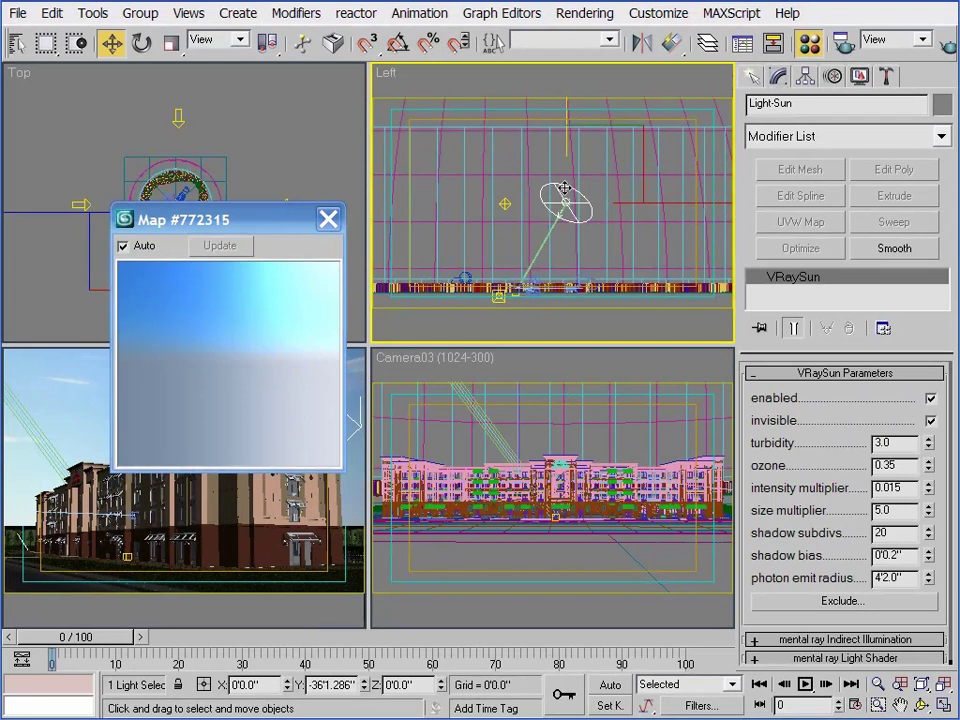
drag(562, 113, 565, 313)
scroll(564, 306, up, 5)
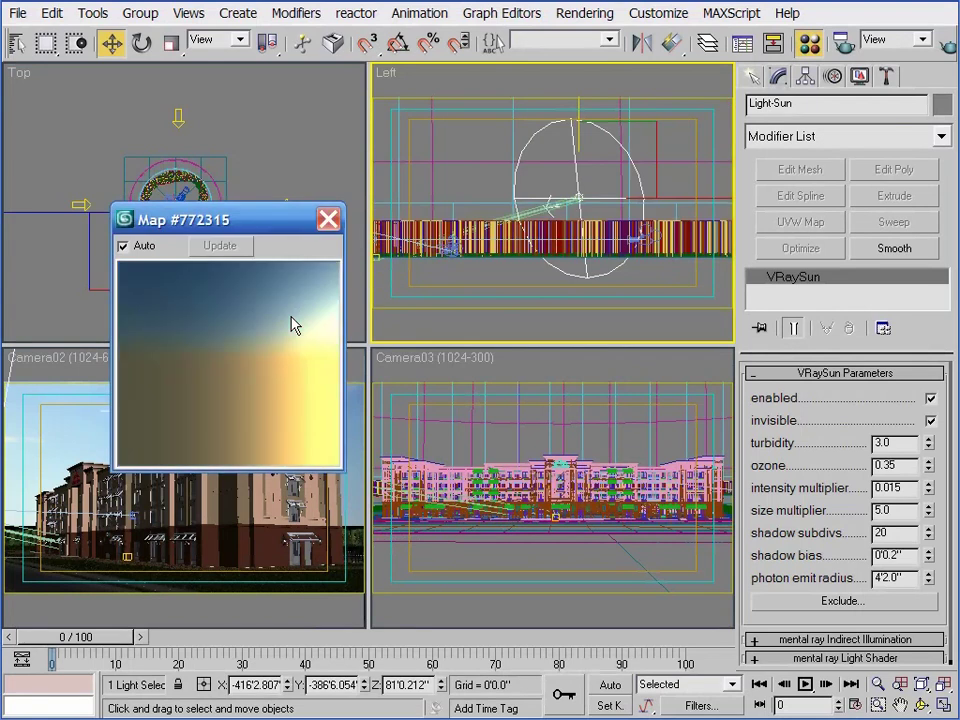
middle_drag(585, 215, 588, 242)
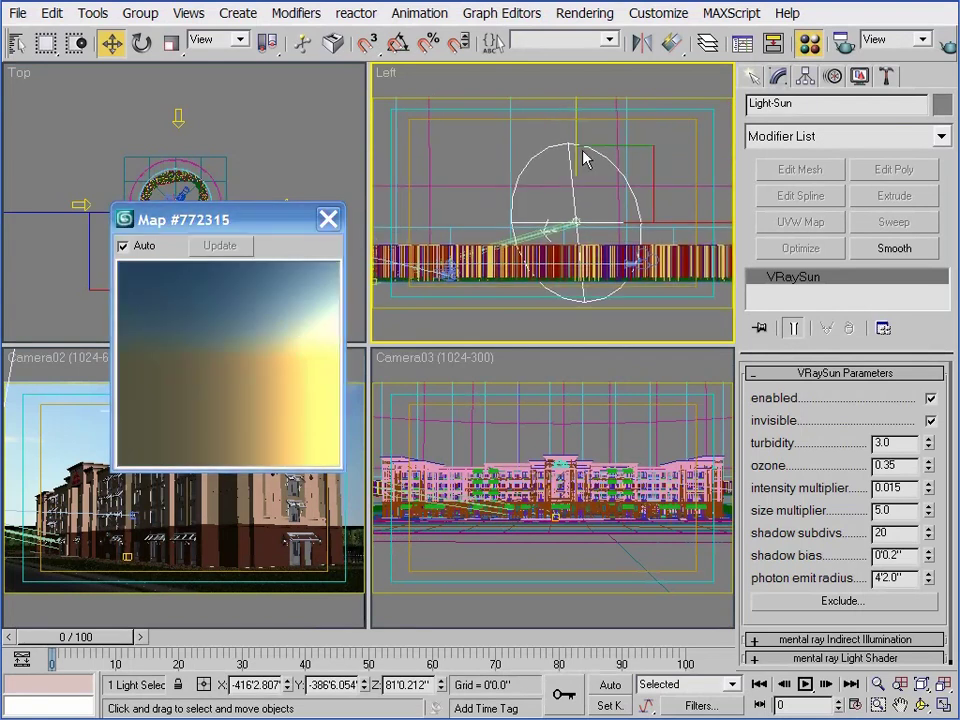
drag(578, 130, 574, 150)
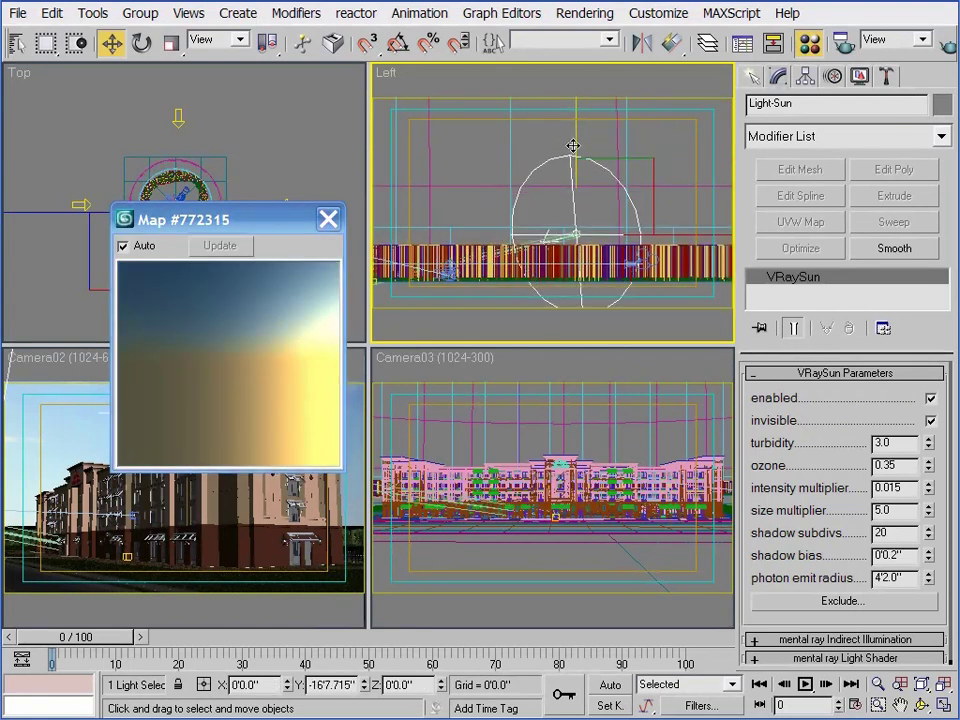
Step: Select Light_for_BG by name, close the sky map preview and set the omni light's multiplier to 0.3
click(16, 40)
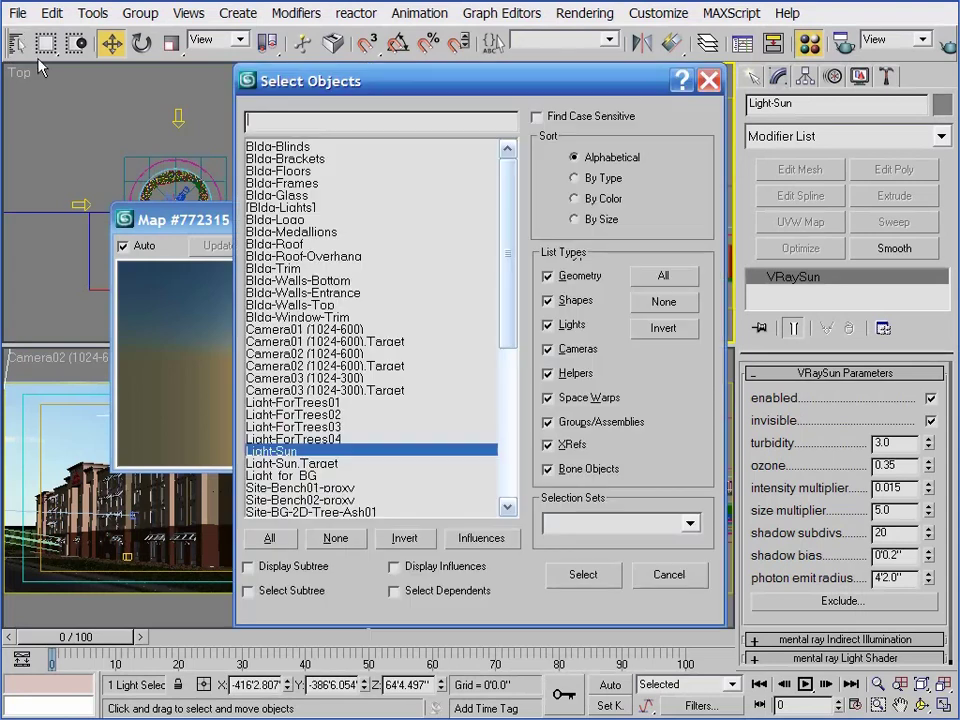
click(280, 475)
click(583, 574)
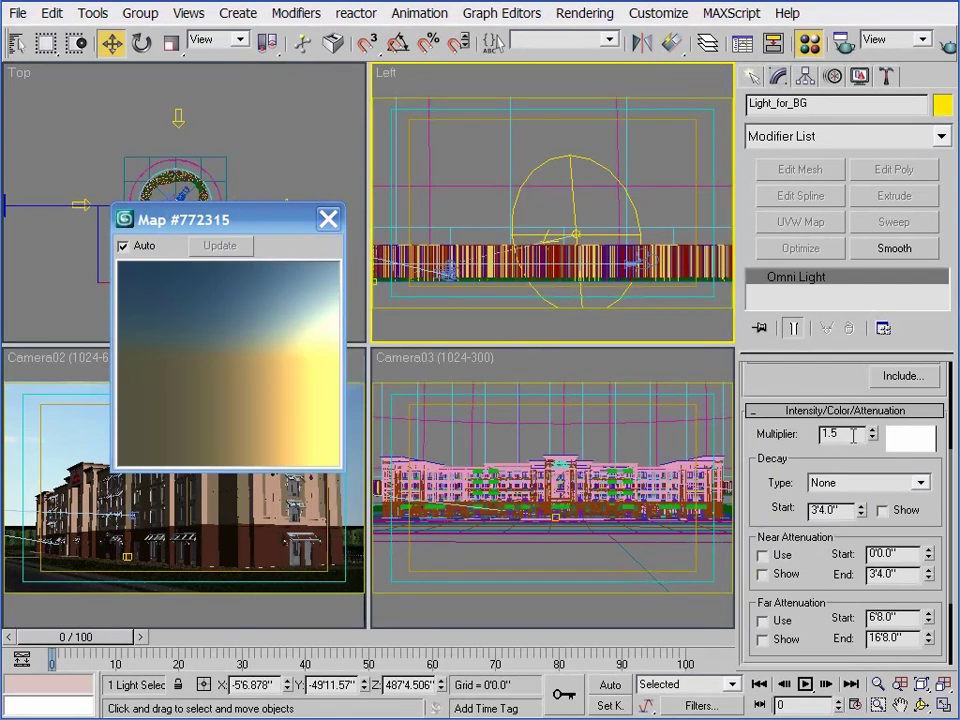
click(327, 218)
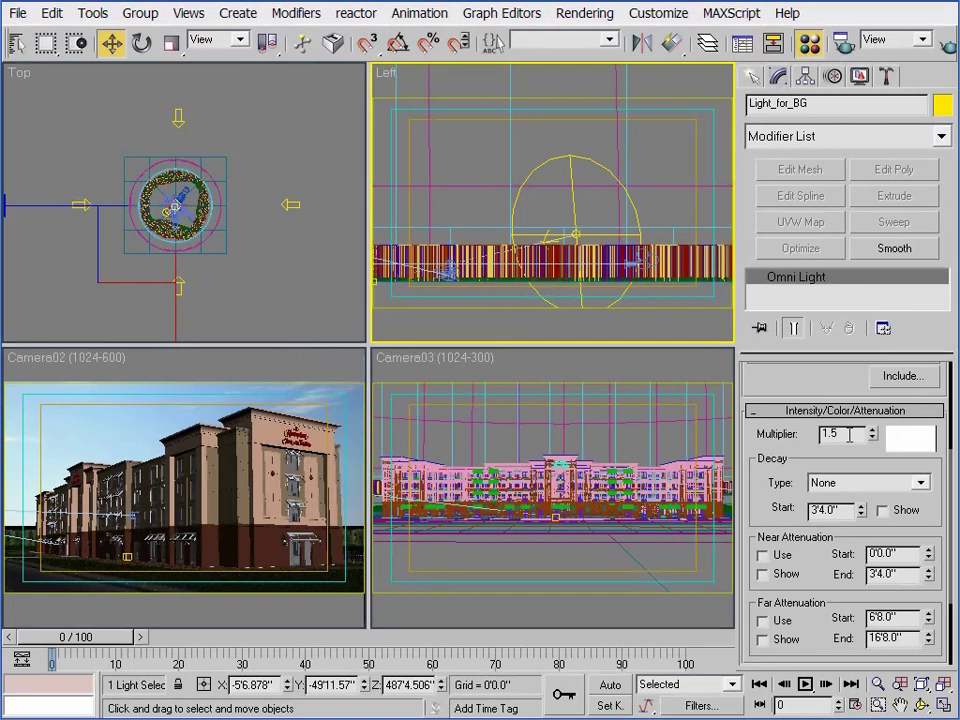
drag(849, 434, 762, 440)
text(1.)
text(3)
key(Return)
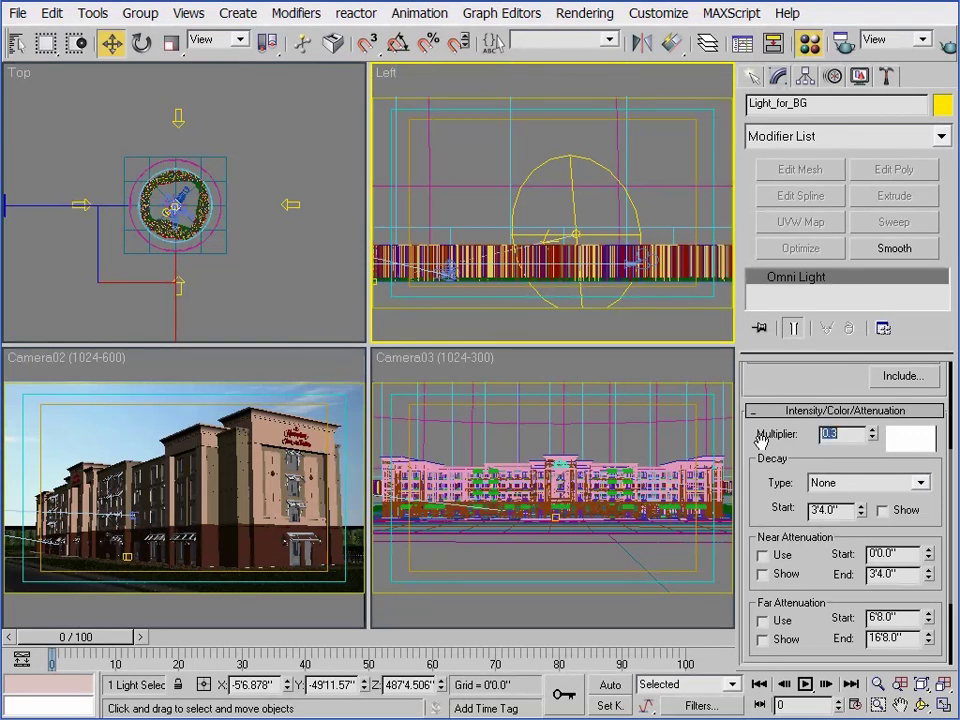
Step: Select the Light-ForTrees02 directional light in the Top view and set its multiplier to 0.1
click(290, 206)
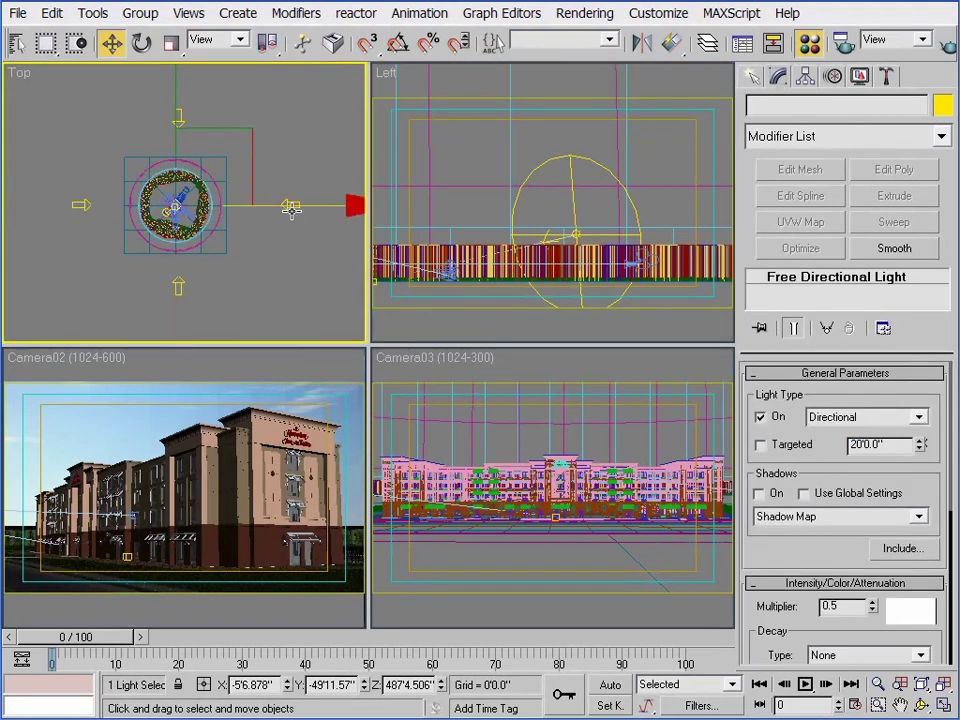
click(290, 206)
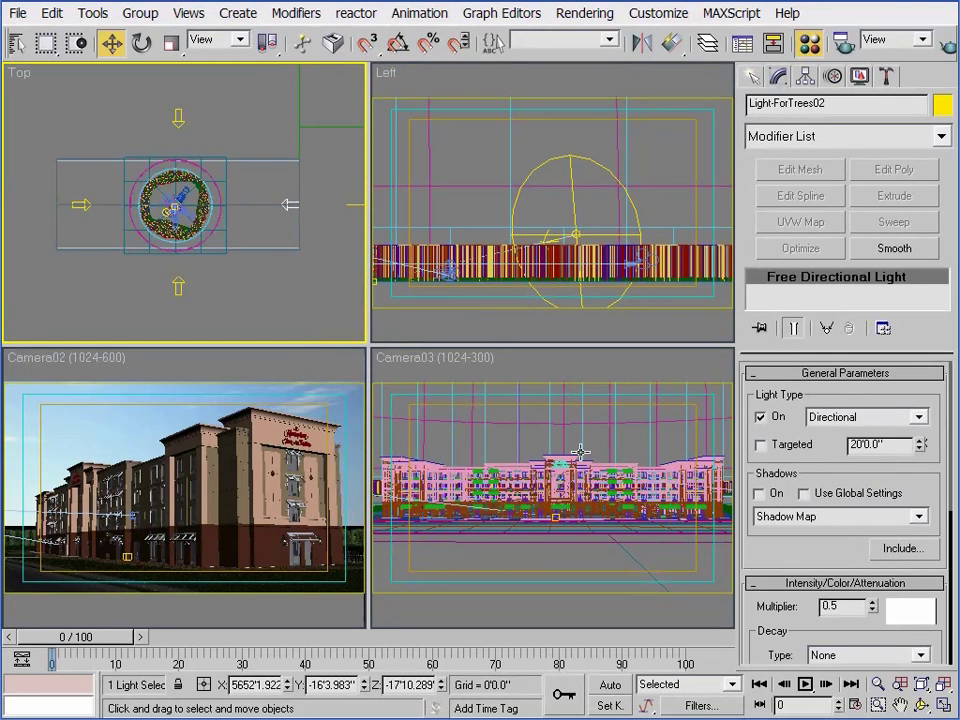
scroll(765, 542, down, 5)
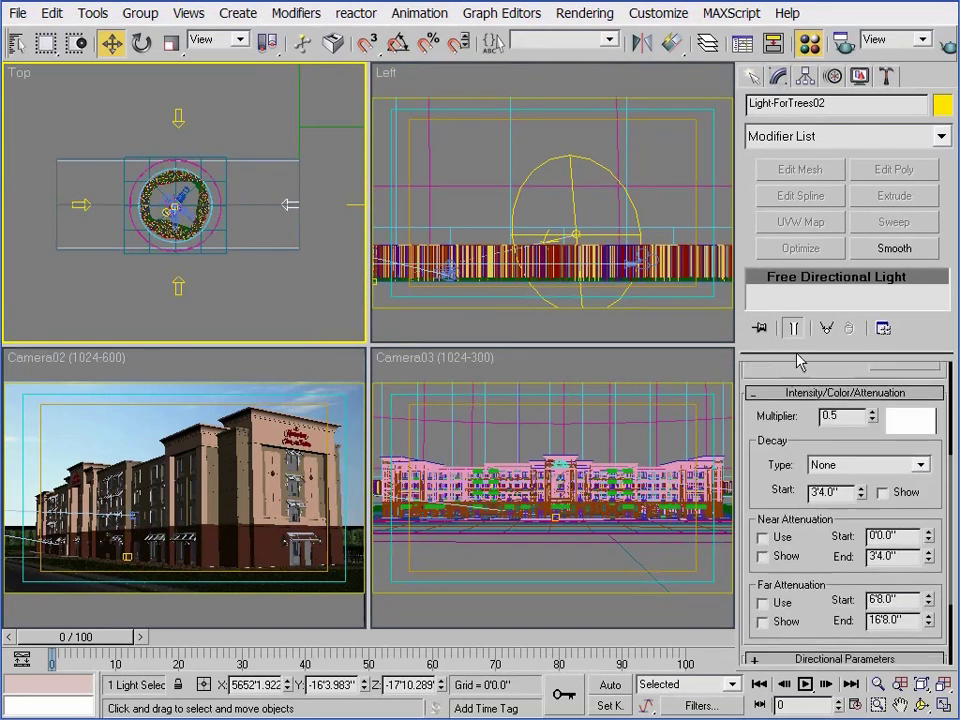
click(855, 420)
key(BackSpace)
text(1)
key(Return)
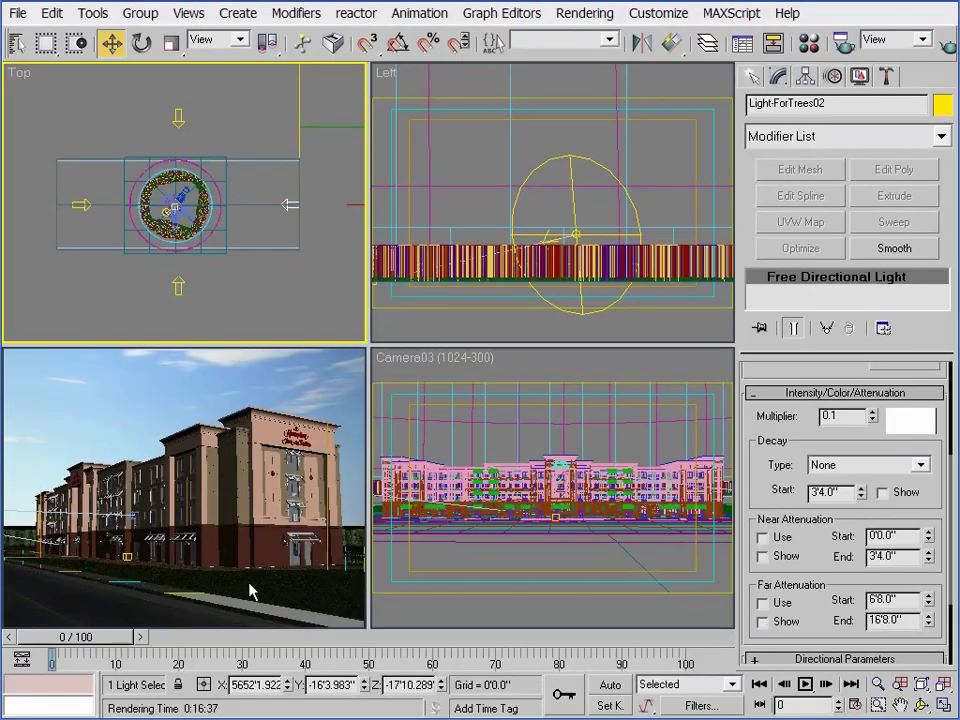
Step: Select Light-Sun in the Left view and move it down below ground level, to about -24 feet
click(572, 210)
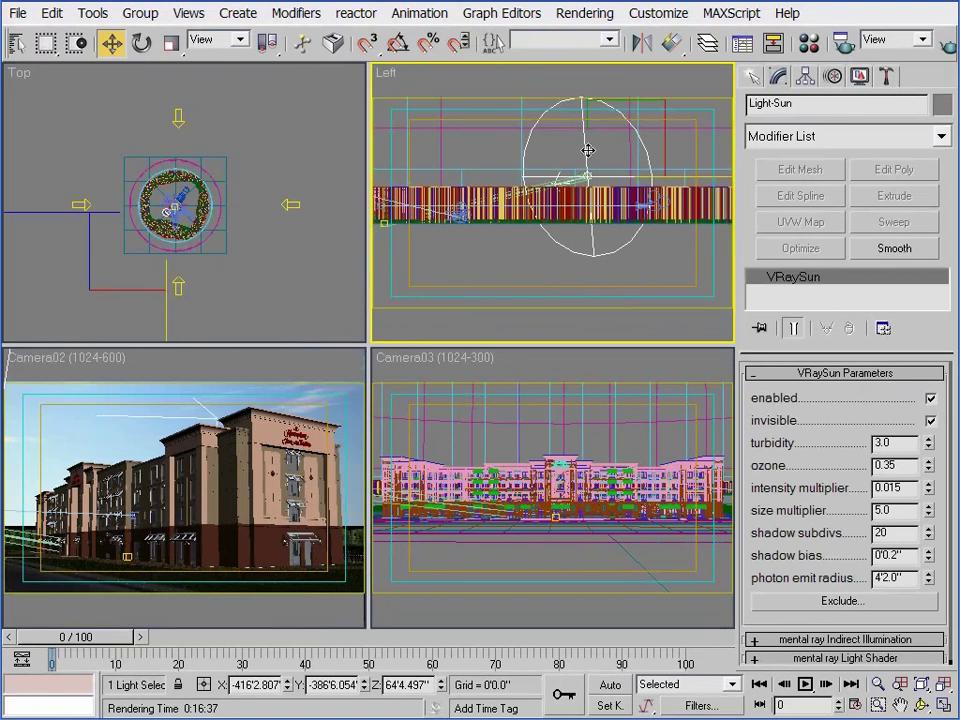
scroll(581, 200, up, 3)
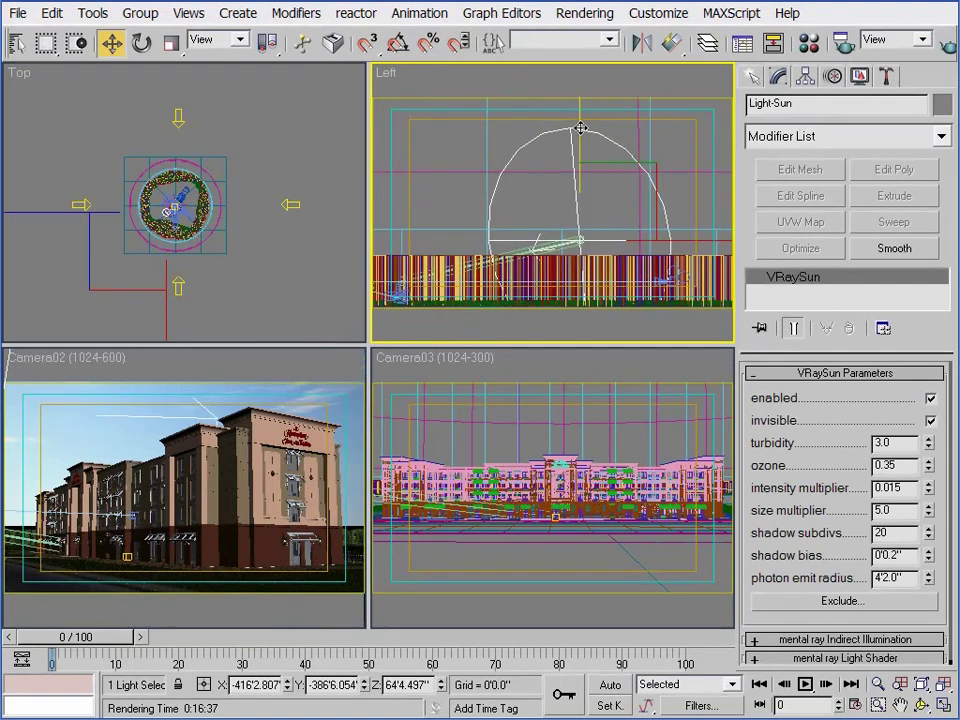
drag(579, 131, 563, 180)
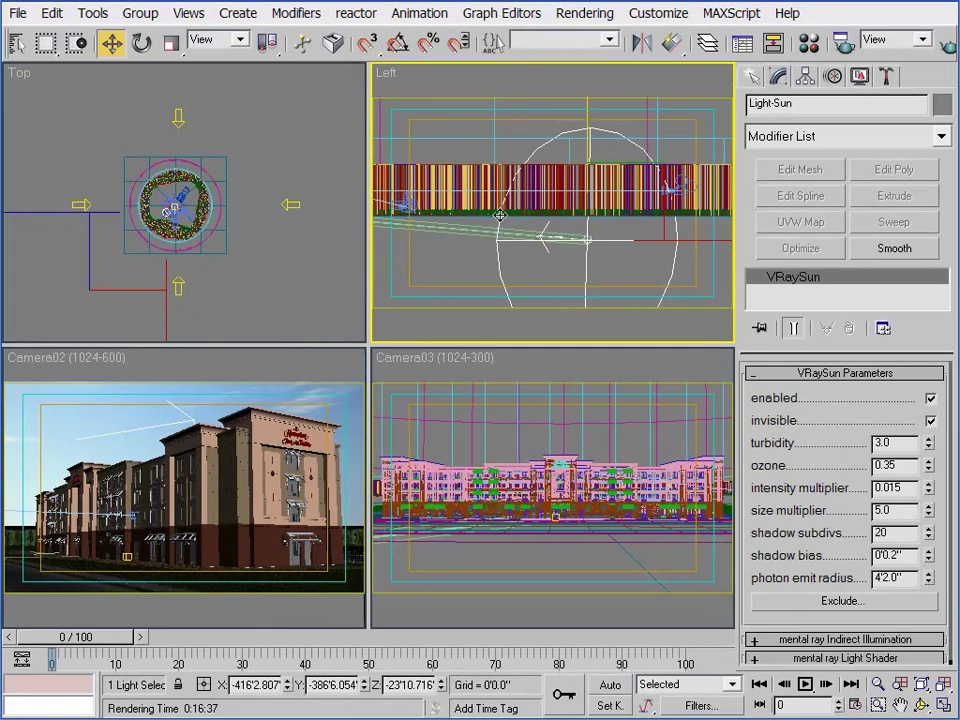
Step: Select Light_for_BG by name and set its multiplier to 0.08
right_click(305, 262)
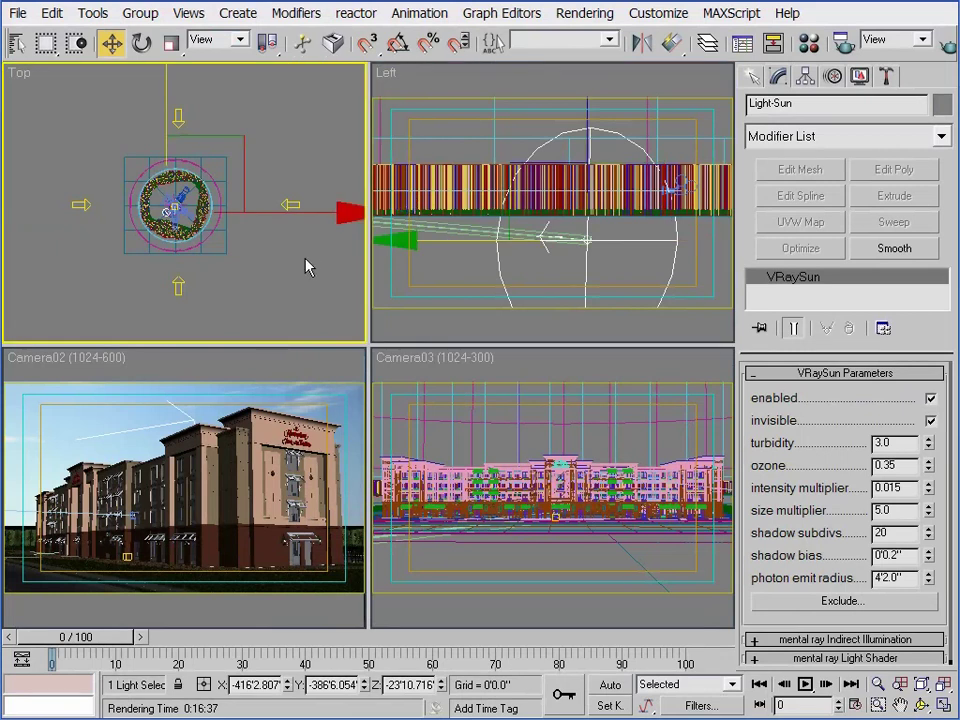
key(h)
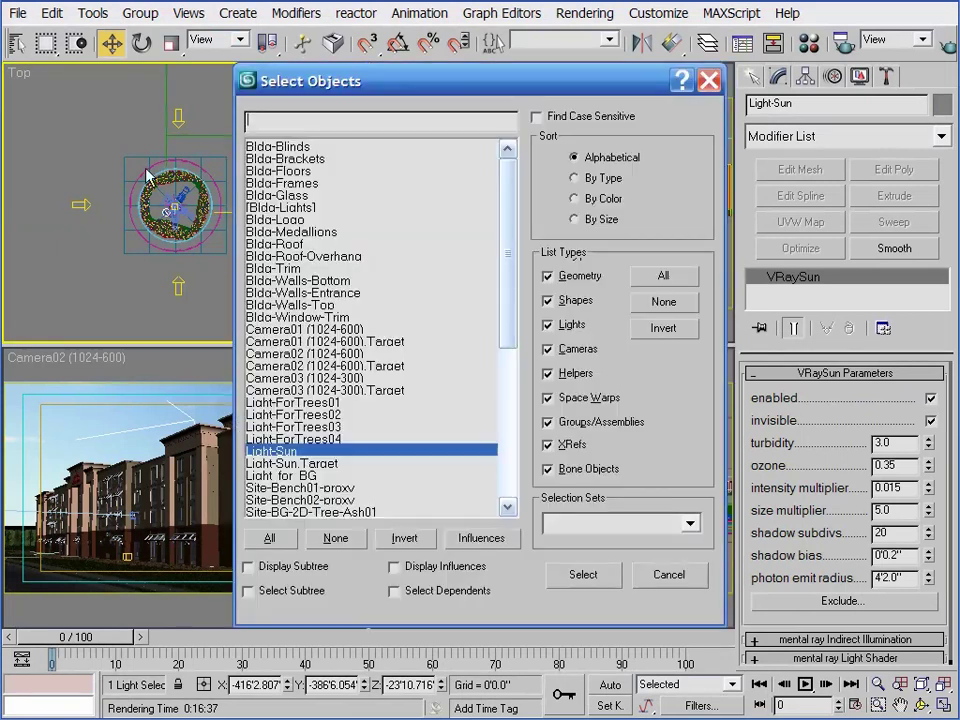
click(289, 475)
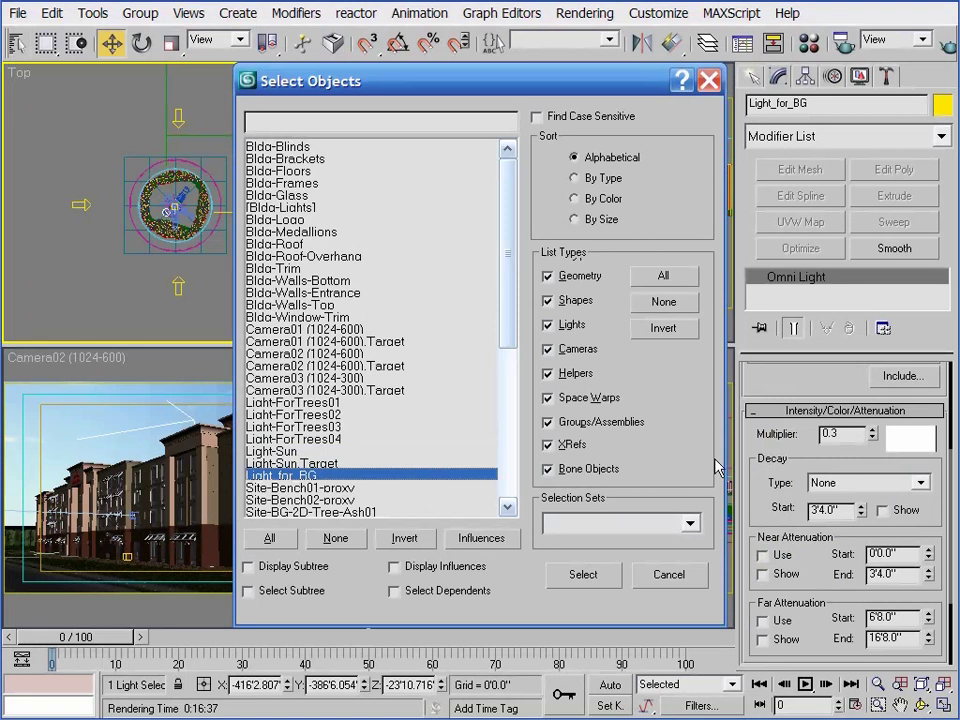
key(Return)
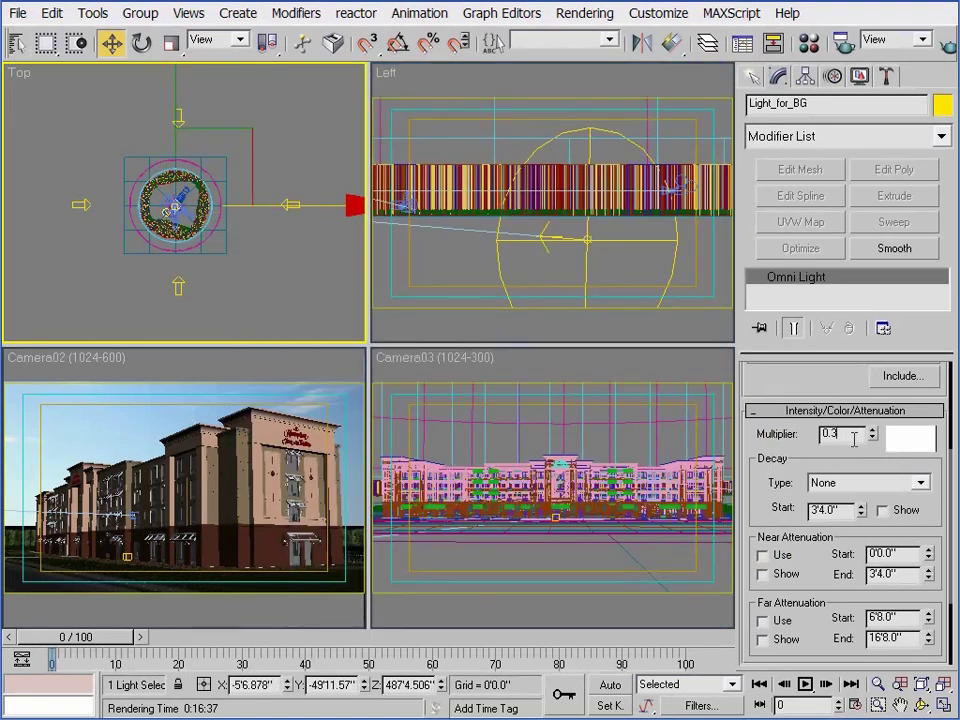
key(BackSpace)
text(08)
key(Return)
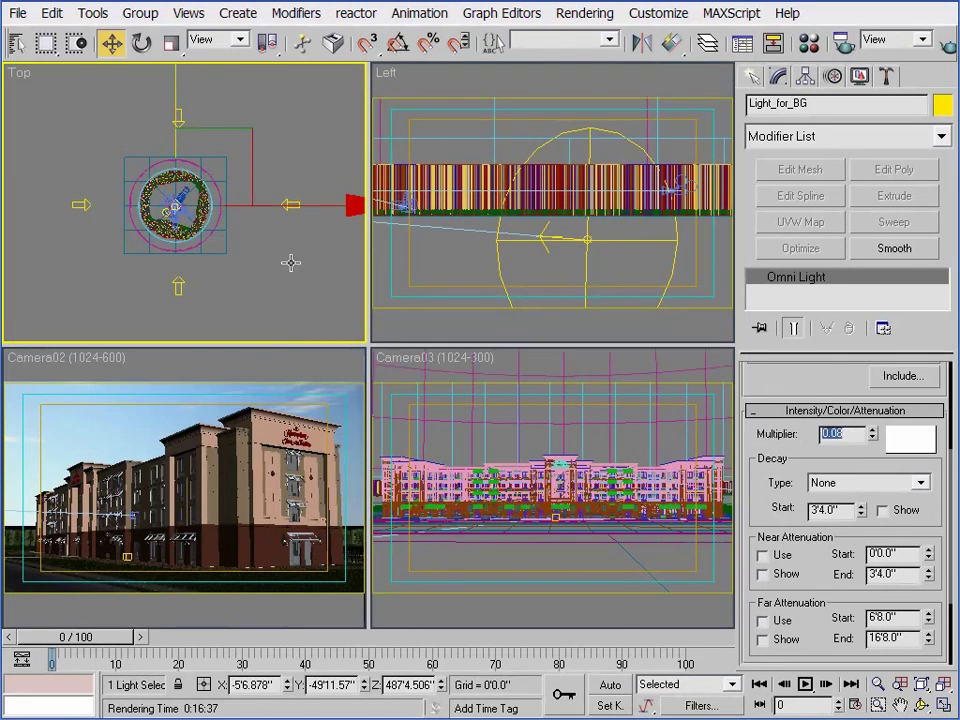
Step: Select the Light-ForTrees02 directional light in the Top view and set its multiplier to 0.025
click(300, 210)
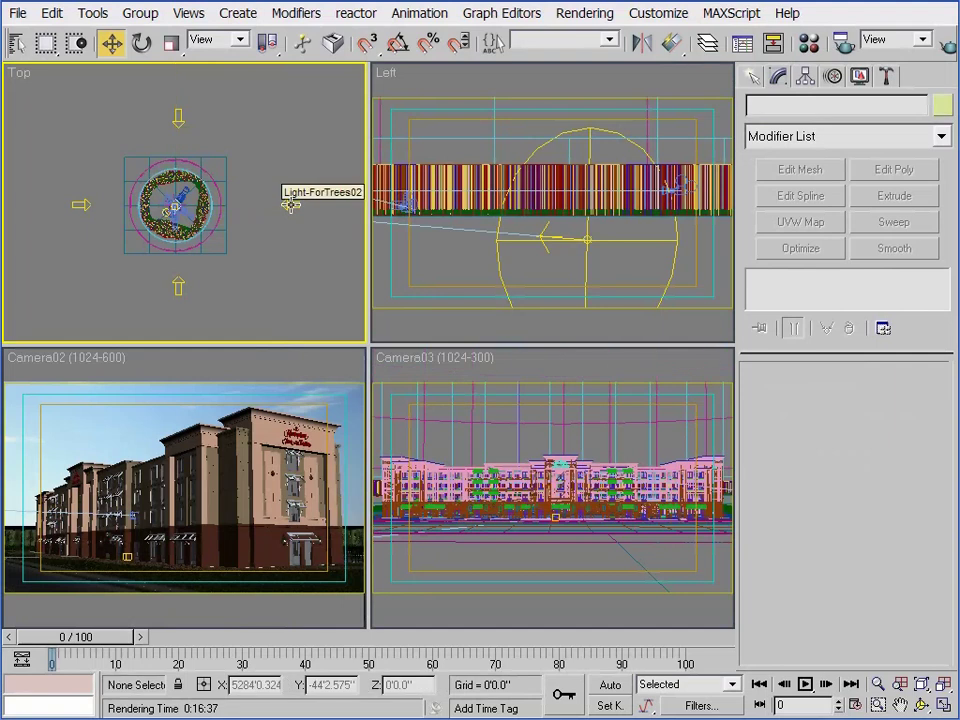
click(291, 204)
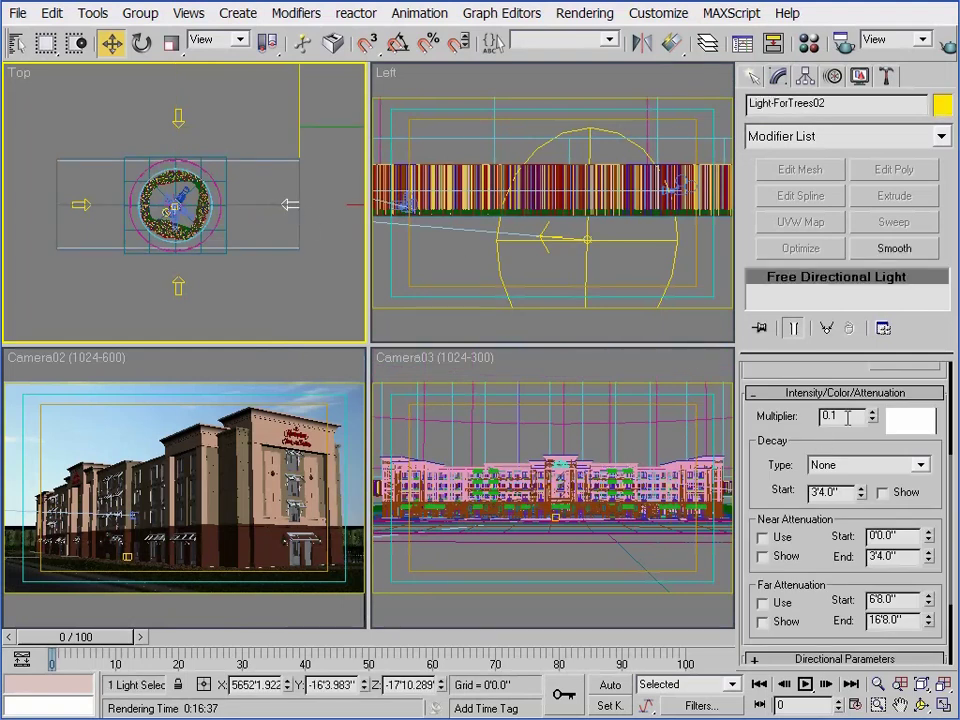
key(BackSpace)
text(025)
key(Return)
click(132, 358)
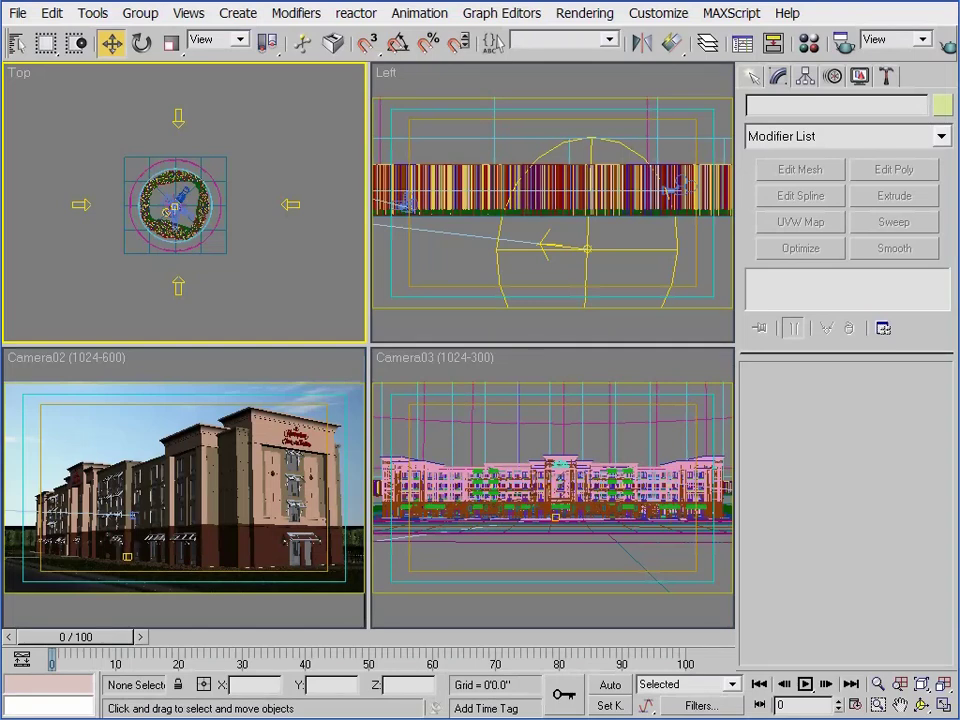
Step: Open the Light sub-material with ID 2 of the Site-Lights material to examine its VRayLightMtl settings
key(m)
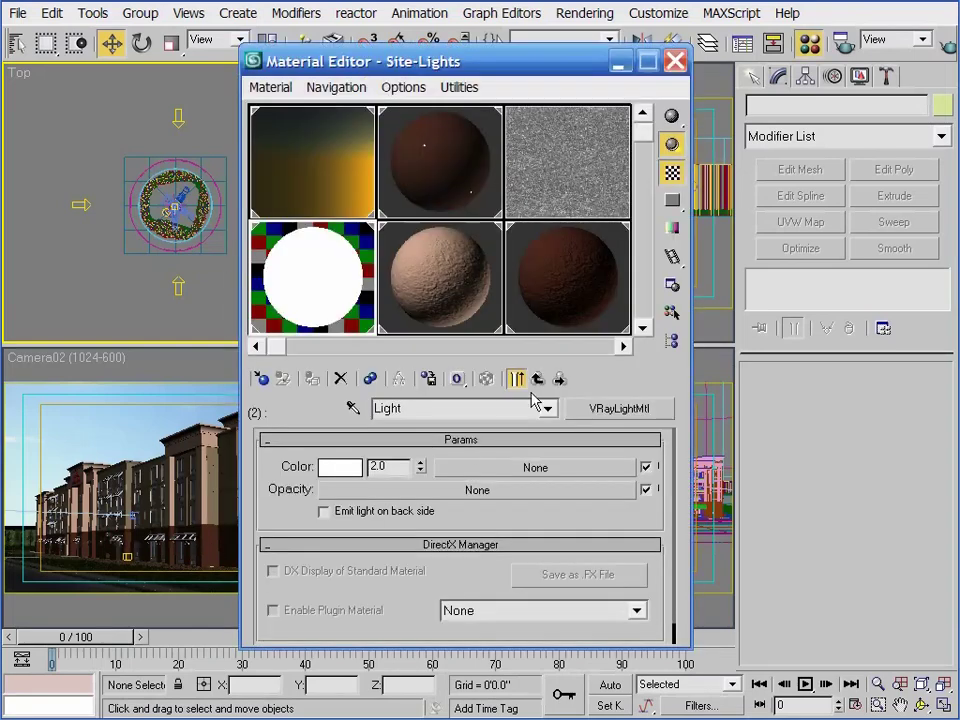
click(536, 380)
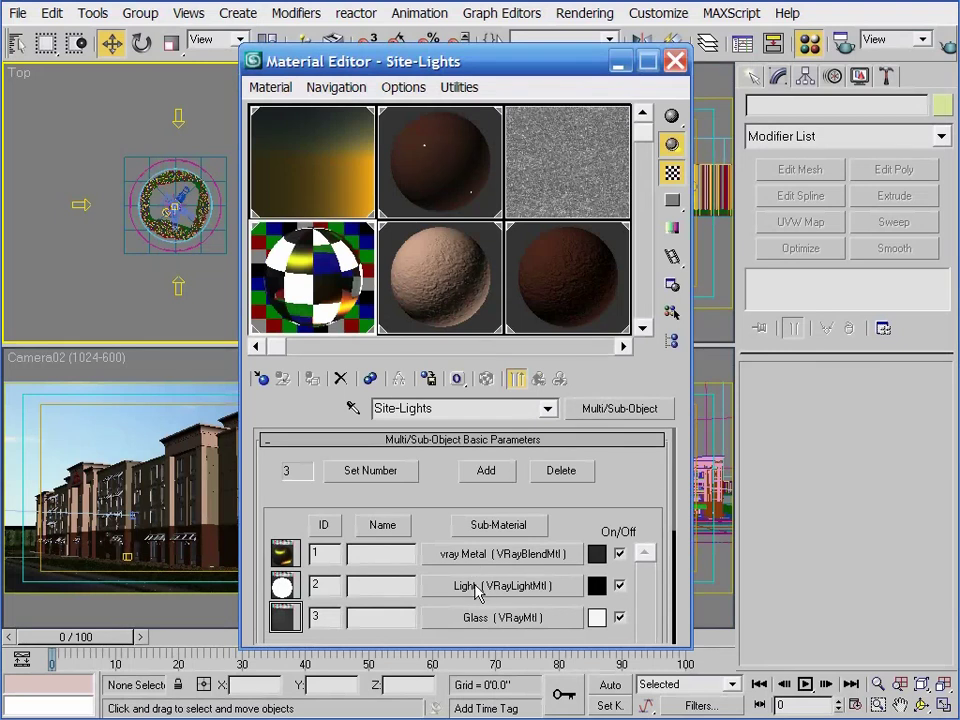
click(477, 588)
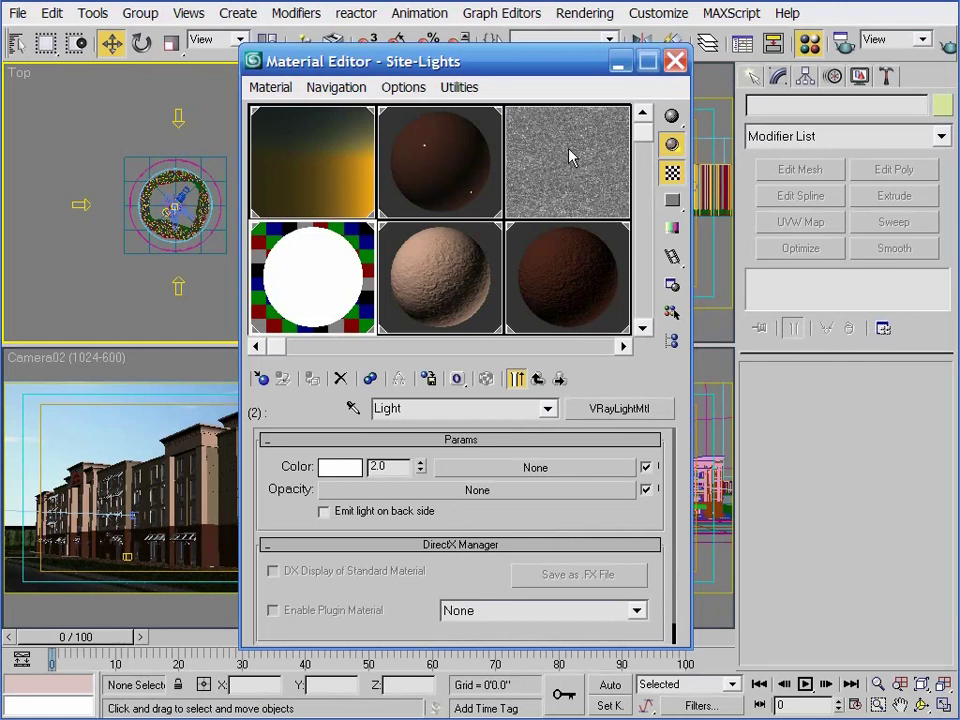
Step: Select the Bldg-Lights object by name and turn off Receive Shadows and Cast Shadows in its object properties
click(618, 70)
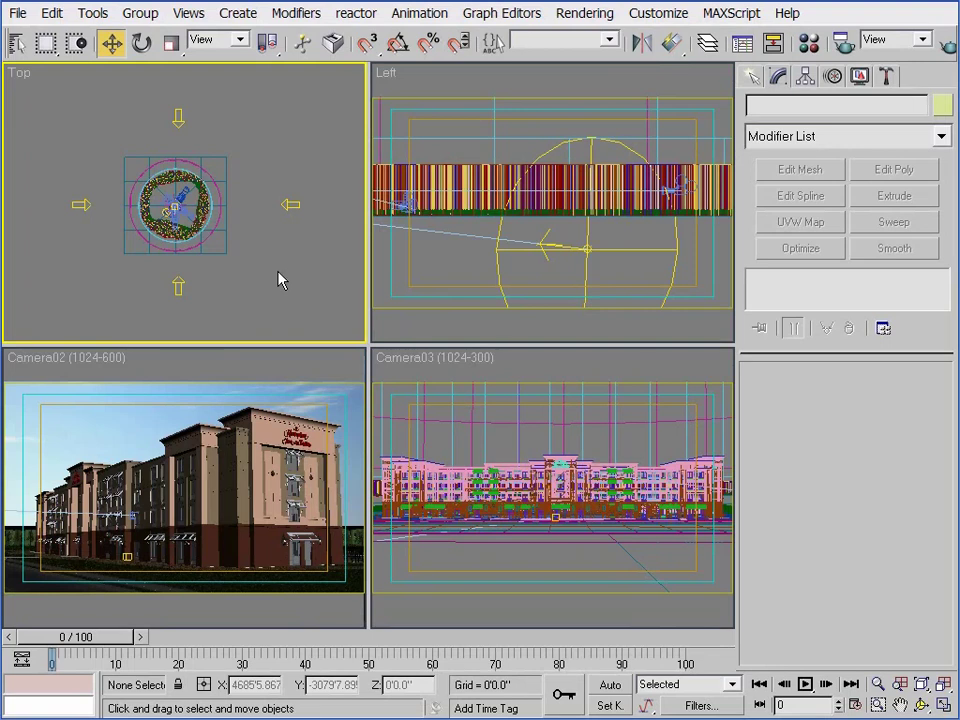
click(15, 42)
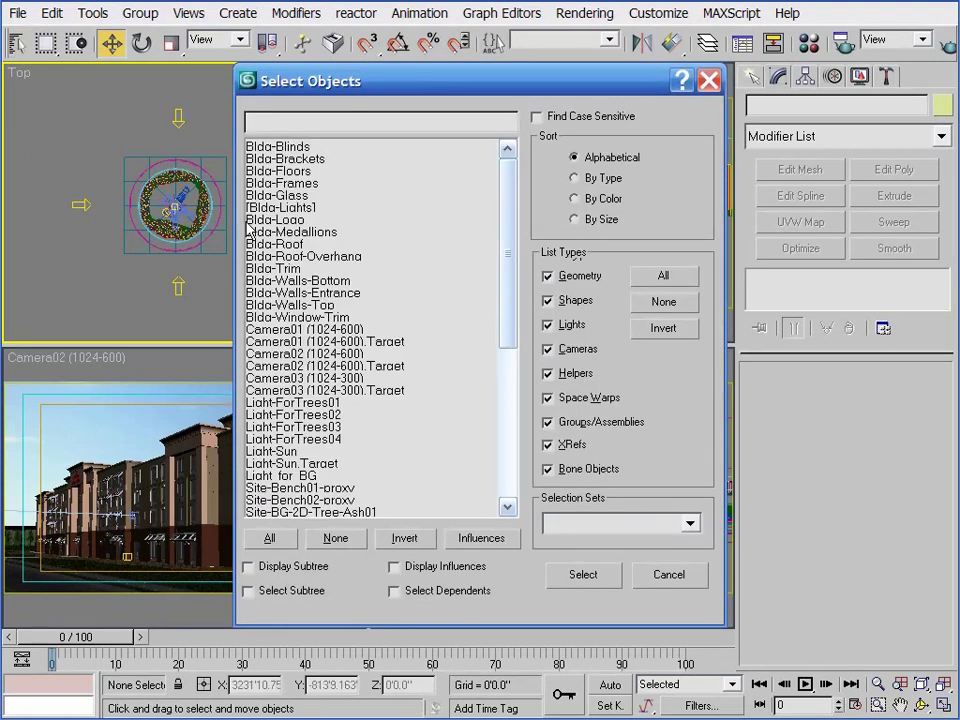
click(285, 207)
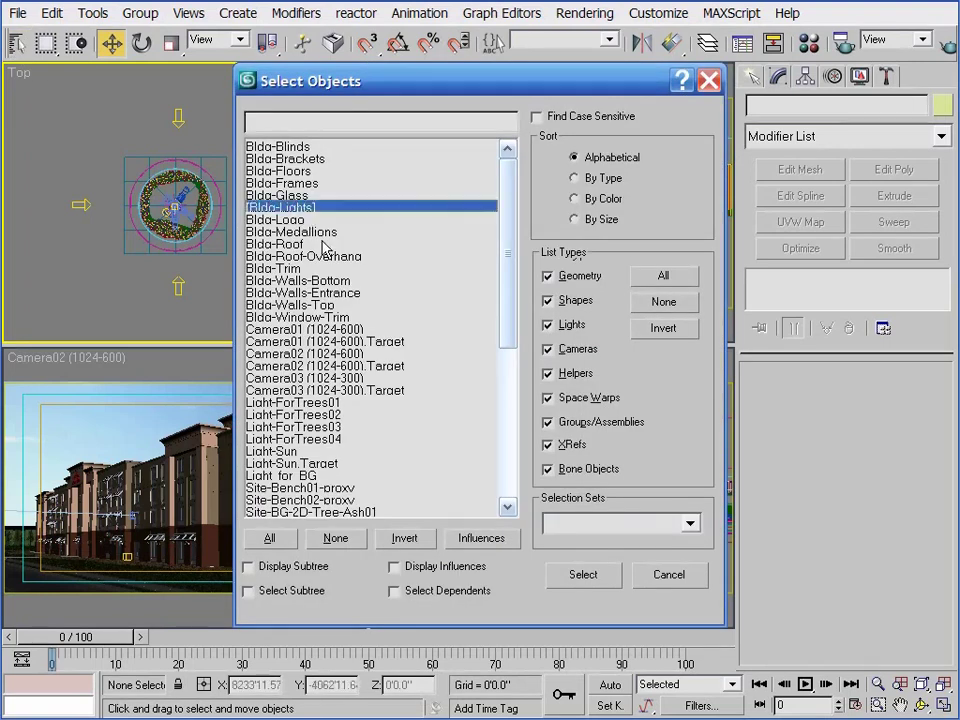
click(584, 577)
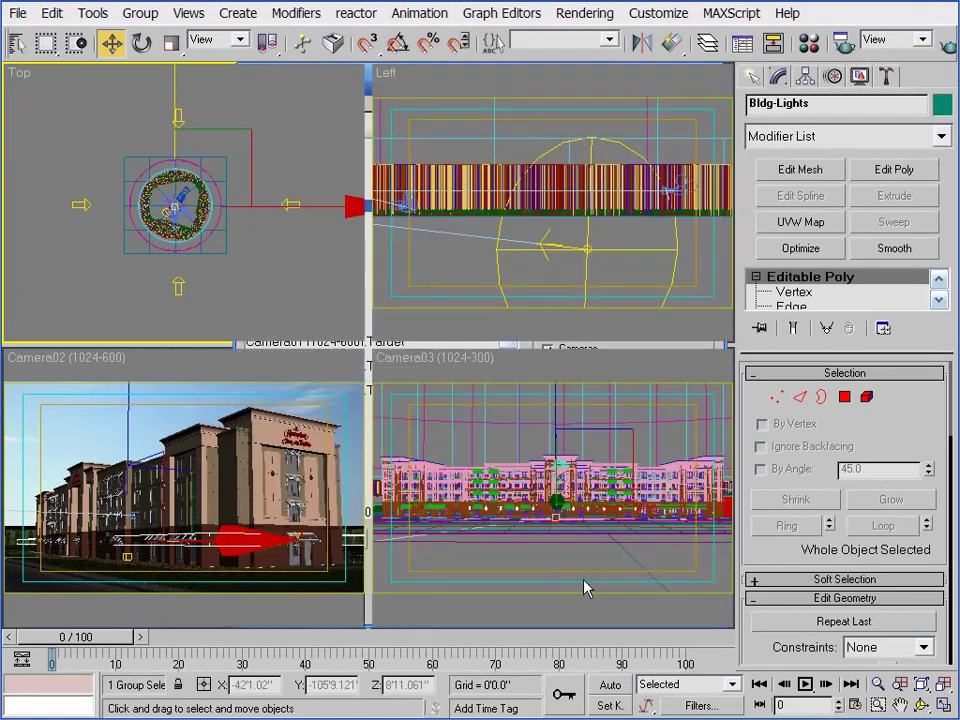
right_click(228, 290)
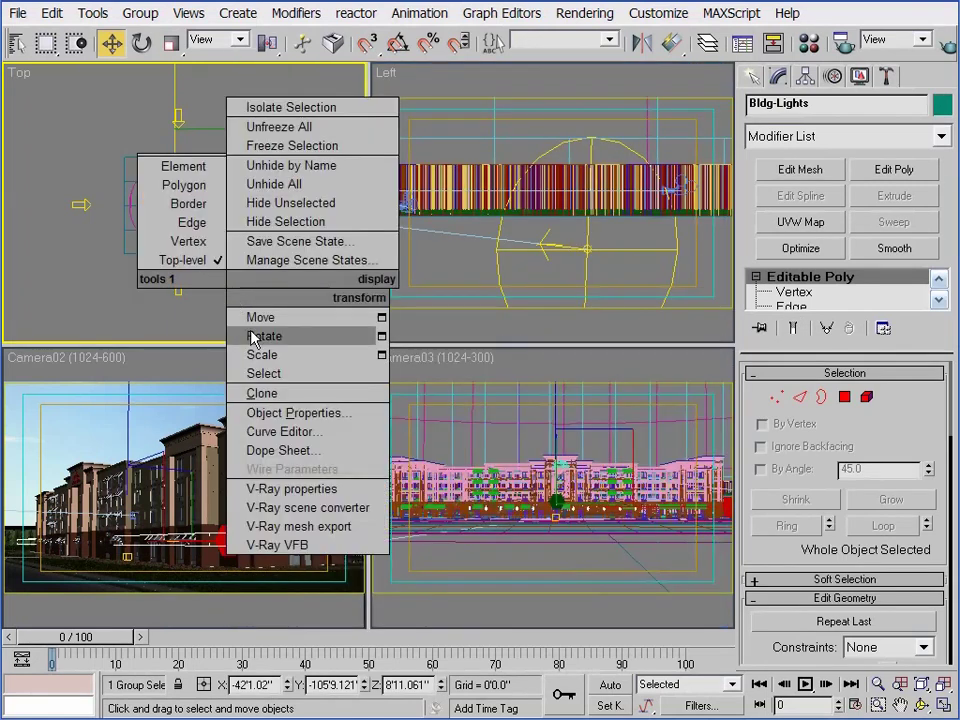
click(298, 413)
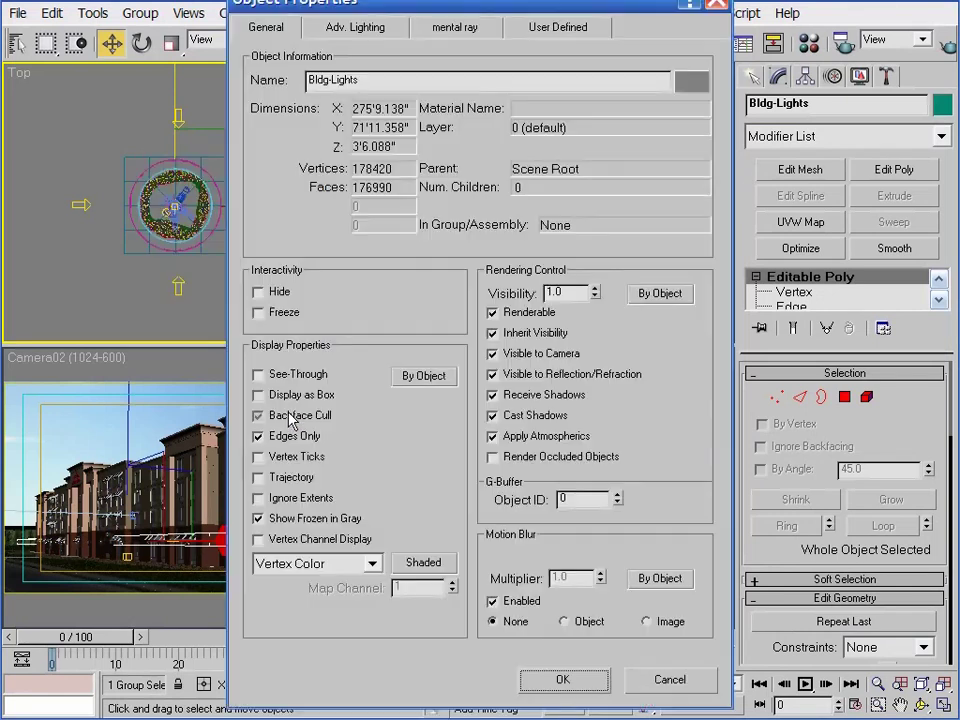
click(496, 416)
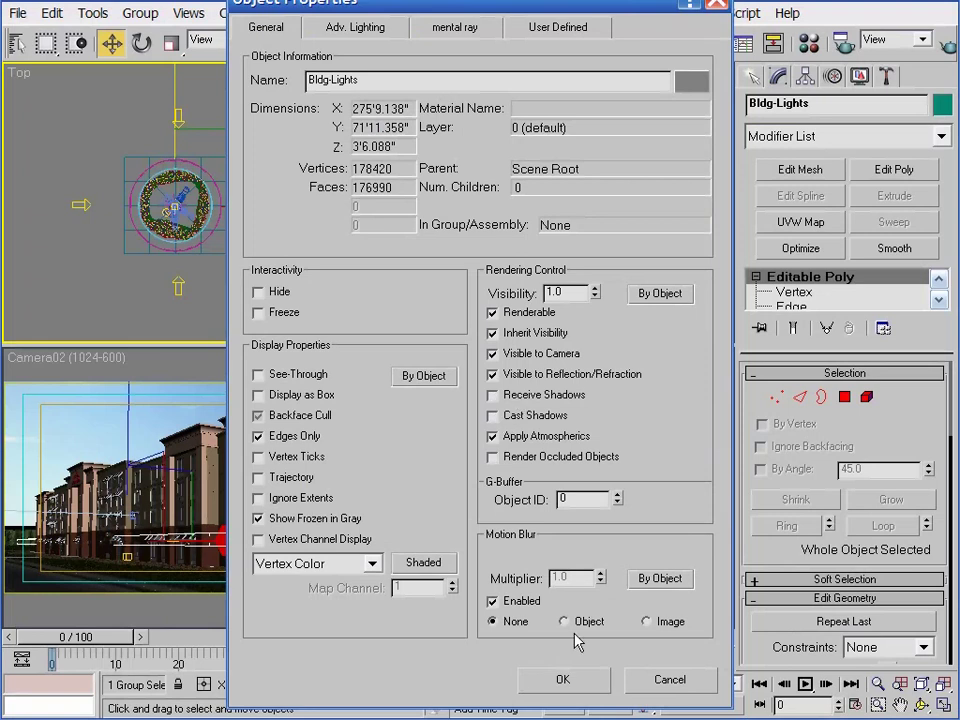
click(572, 682)
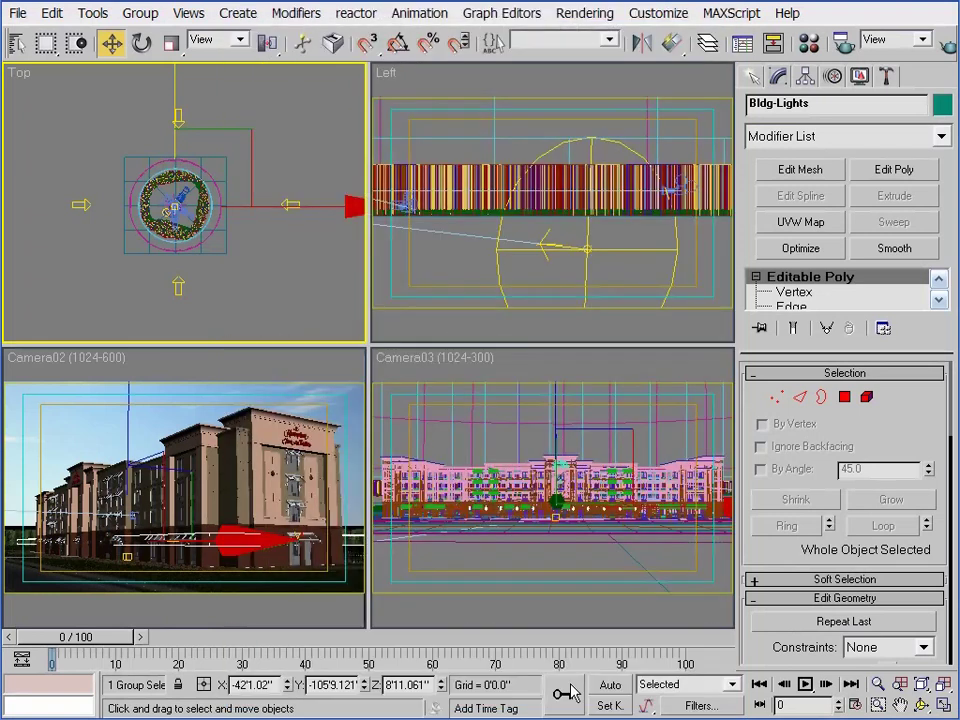
Step: Save the scene with the Camera02 view active and set the Site-Lights Light sub-material's multiplier to 800
right_click(262, 420)
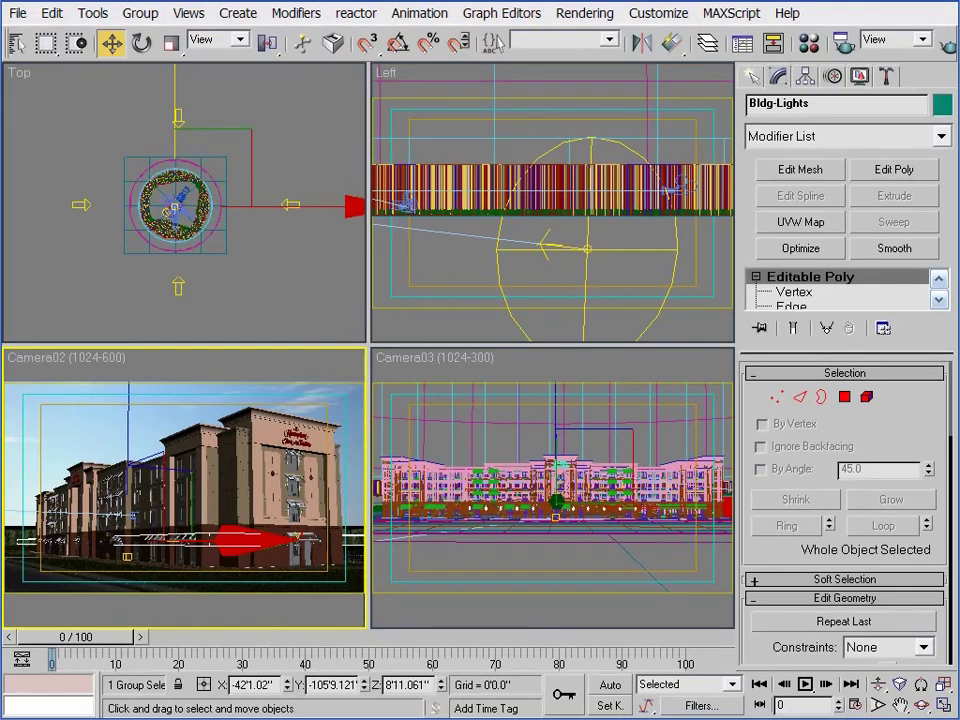
key(ctrl+s)
key(m)
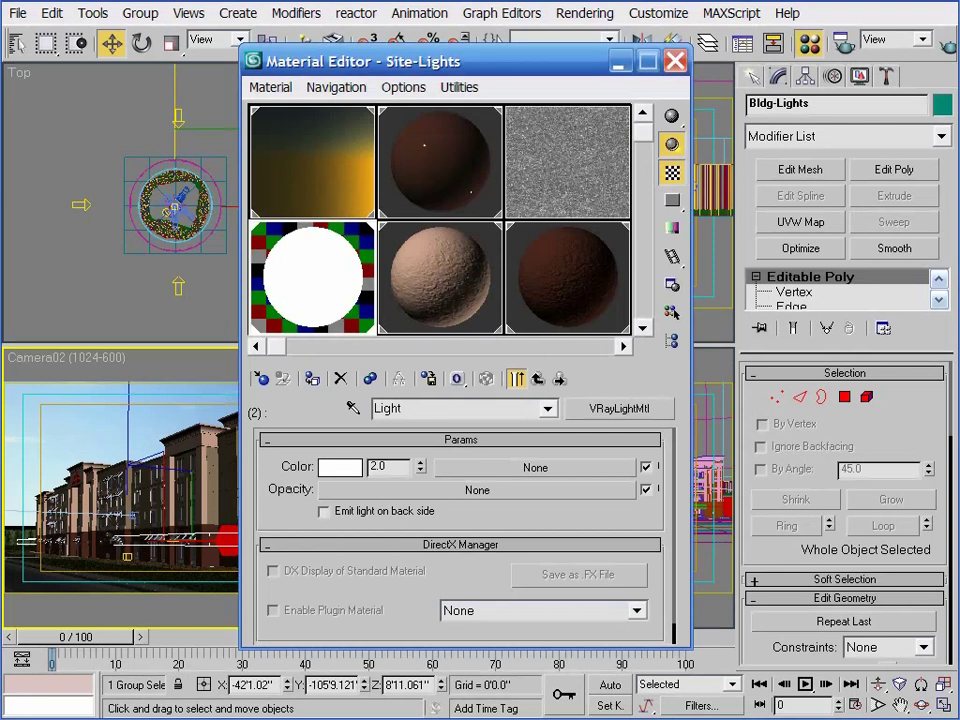
double_click(388, 472)
text(800)
key(Return)
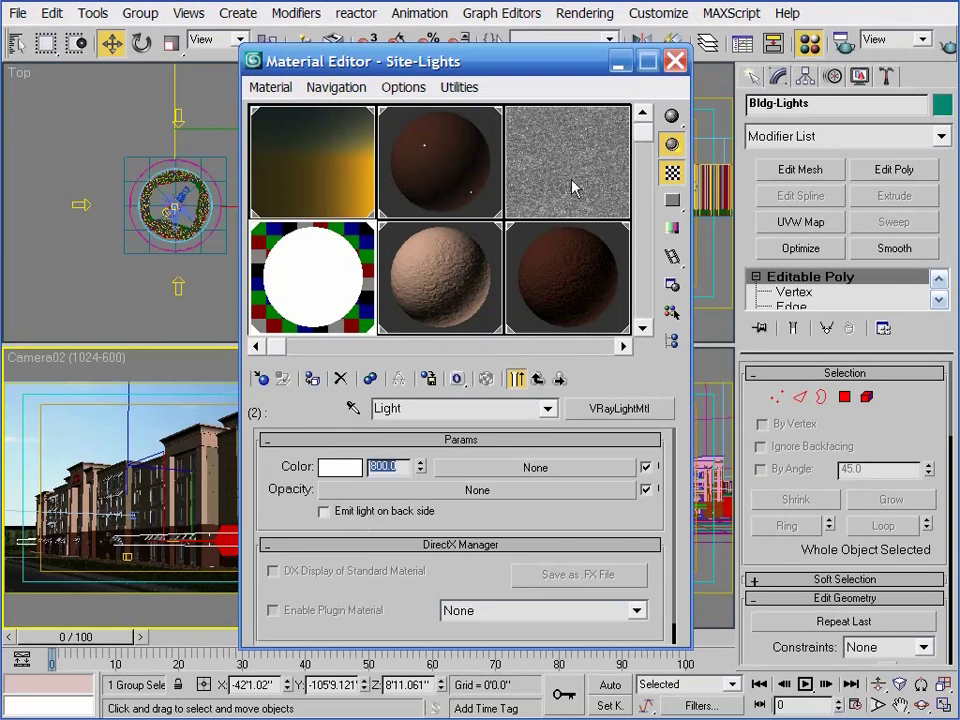
click(676, 61)
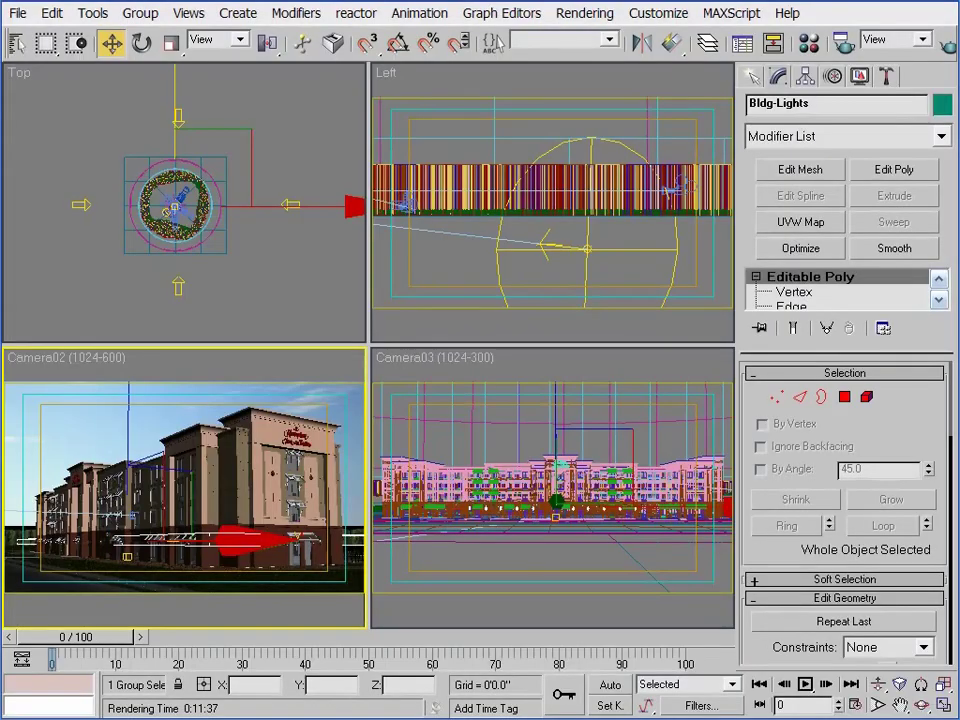
Step: Enable Sub-pixel mapping and Clamp output in the V-Ray color mapping settings and save the scene
key(F10)
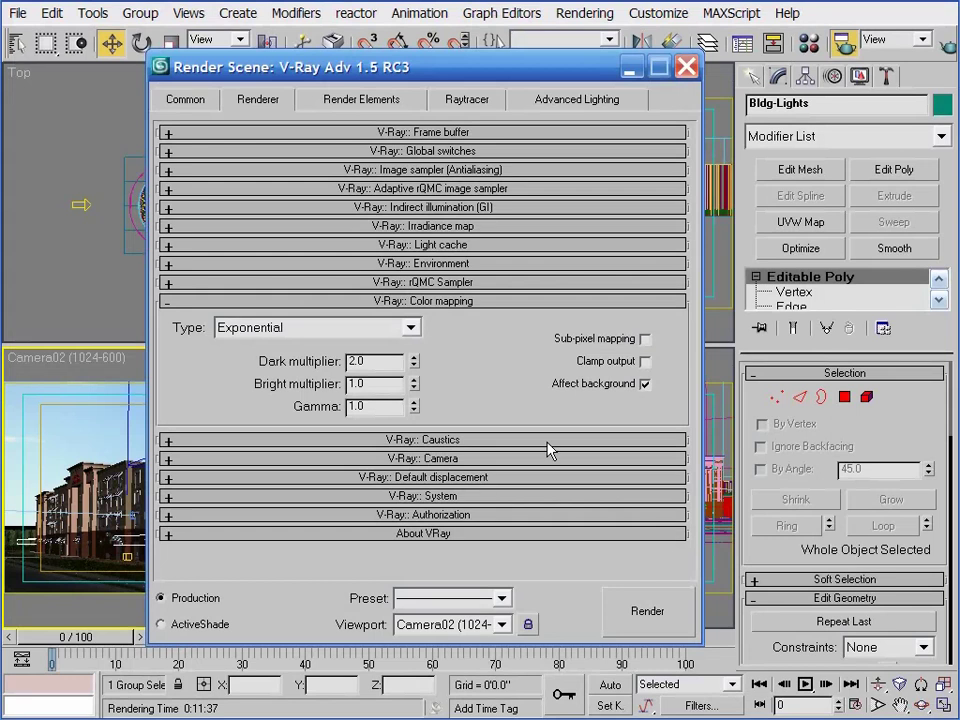
click(645, 361)
key(ctrl+s)
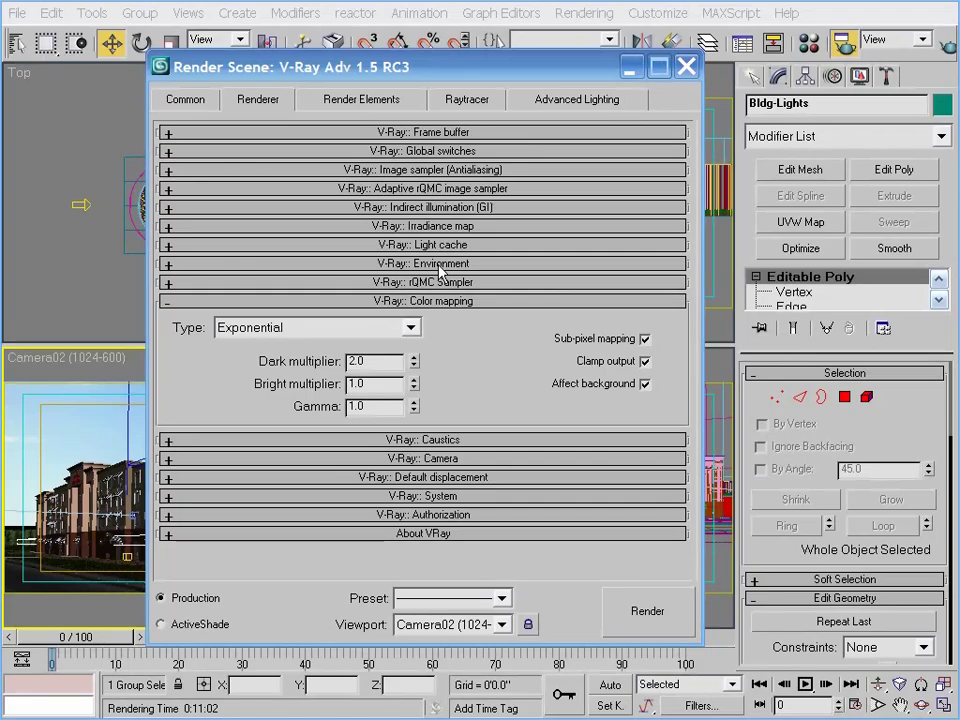
click(432, 264)
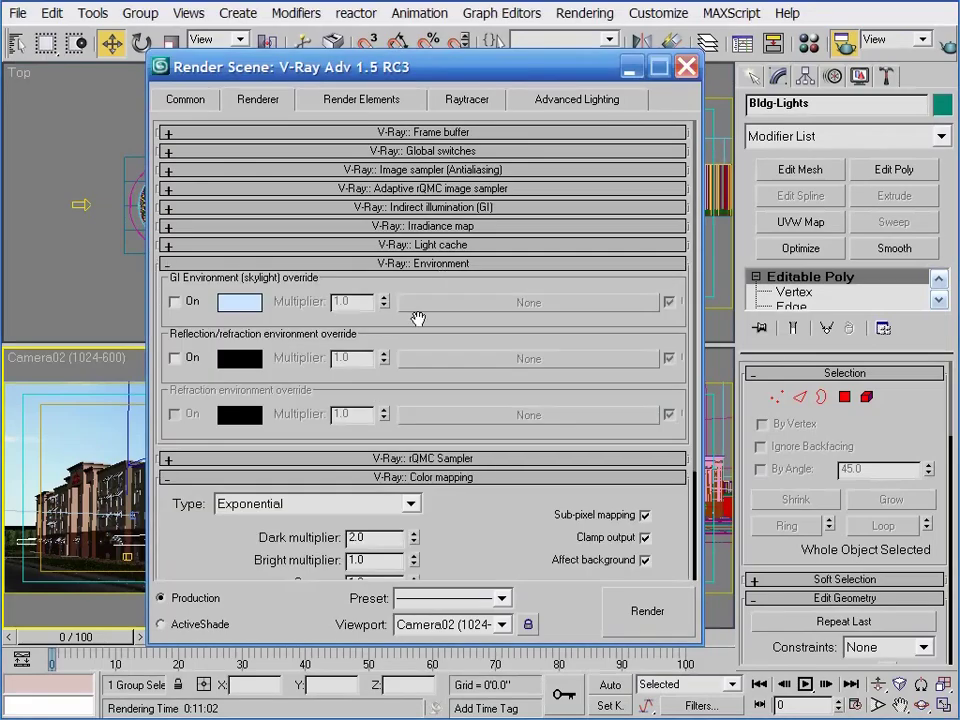
click(497, 264)
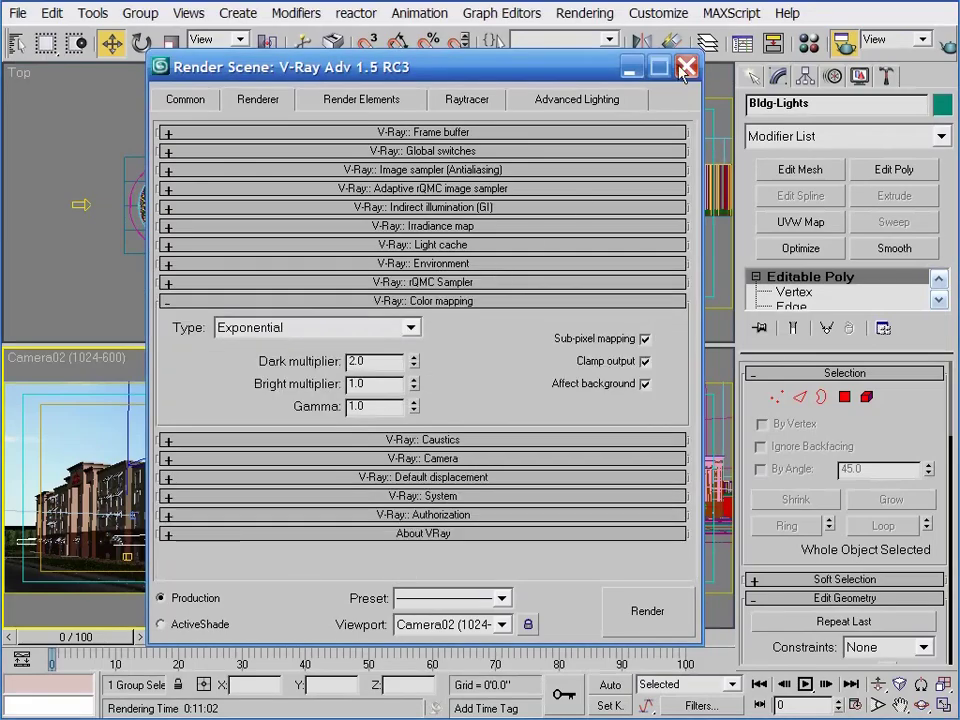
click(640, 70)
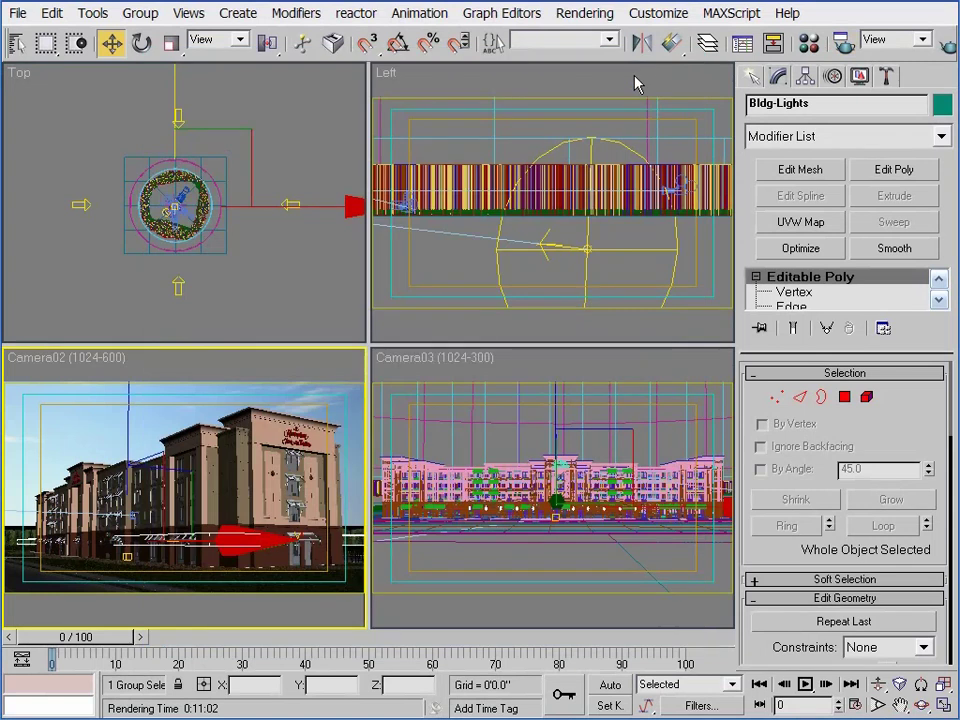
Step: Create a VRayLight of type Dome in the Top view, outside the ring of trees
click(755, 80)
click(805, 109)
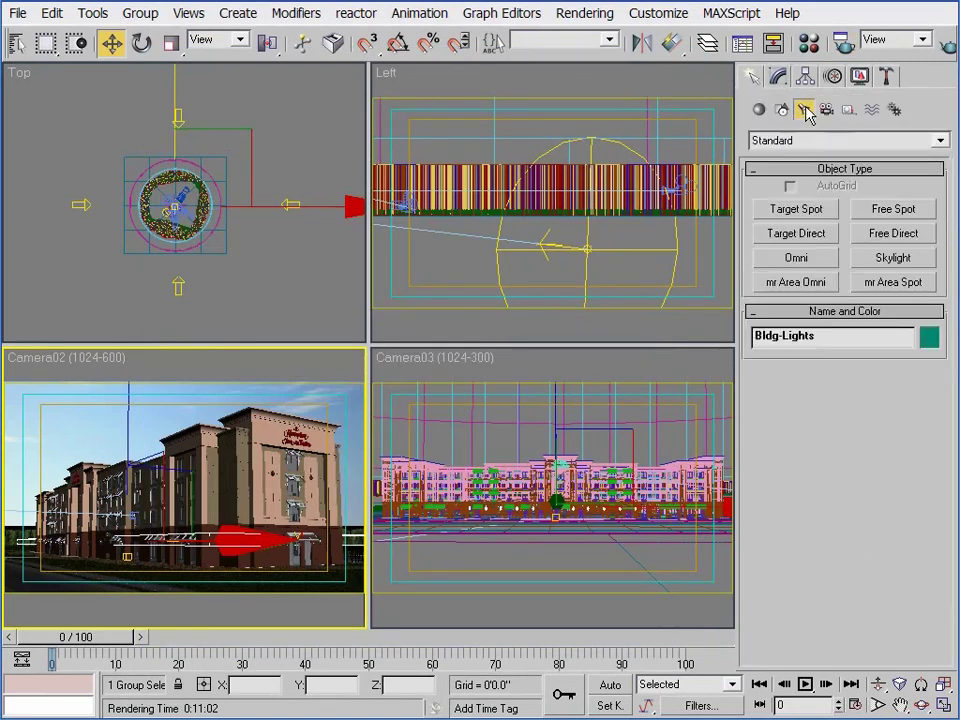
click(810, 145)
click(799, 183)
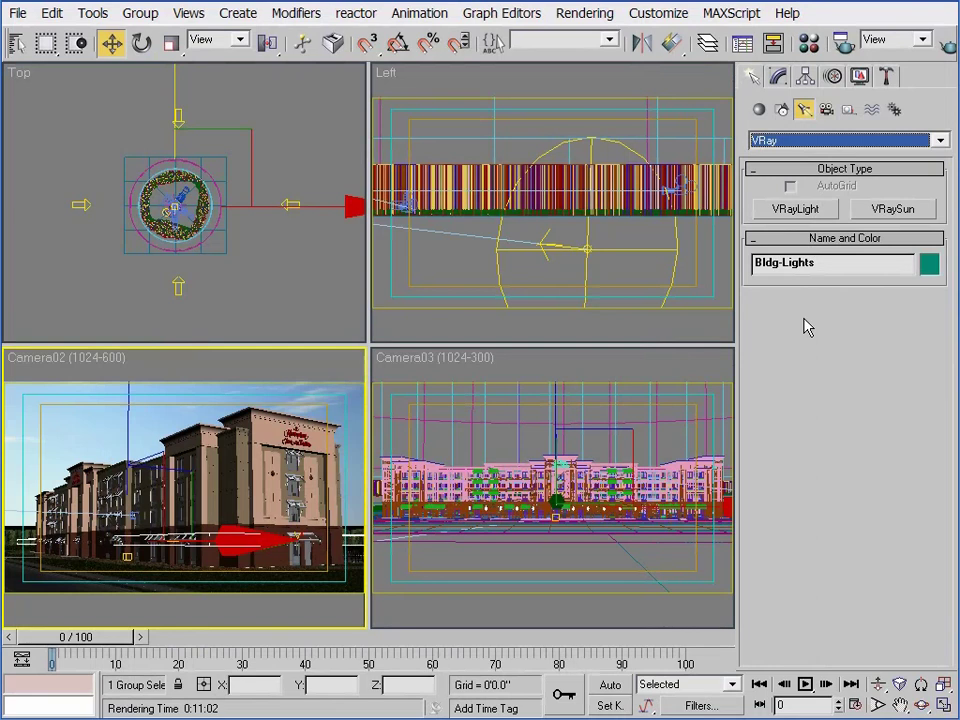
click(798, 212)
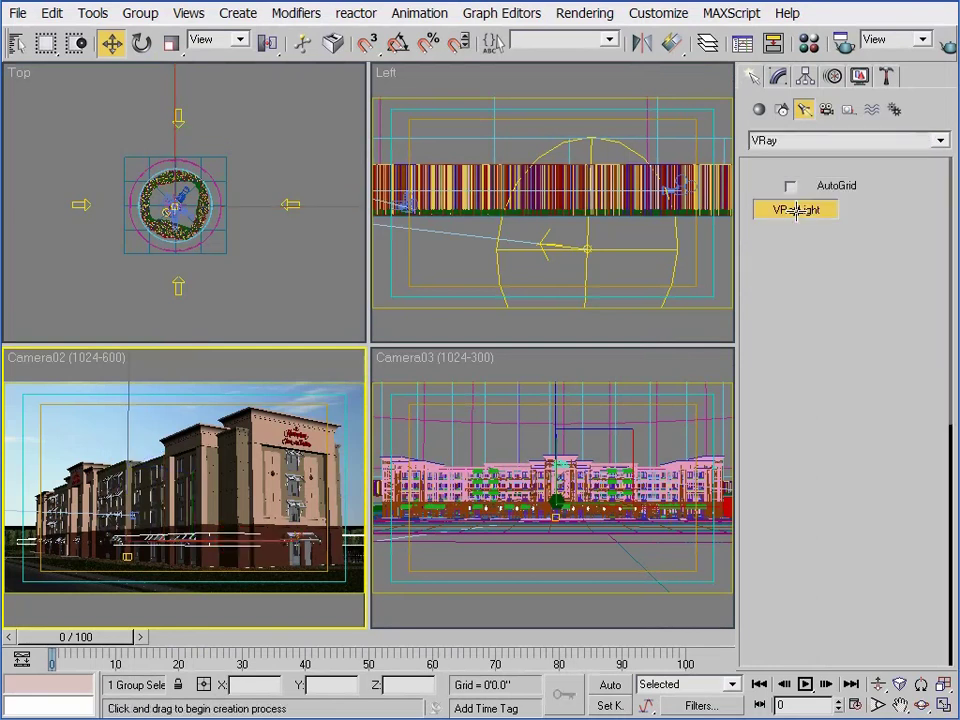
click(822, 366)
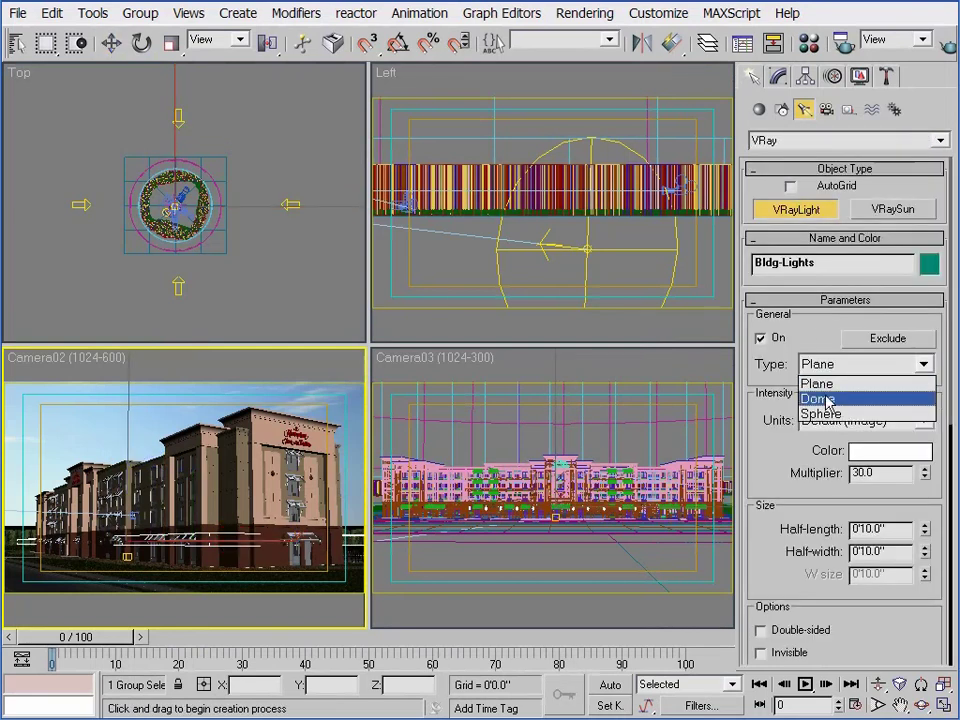
click(815, 398)
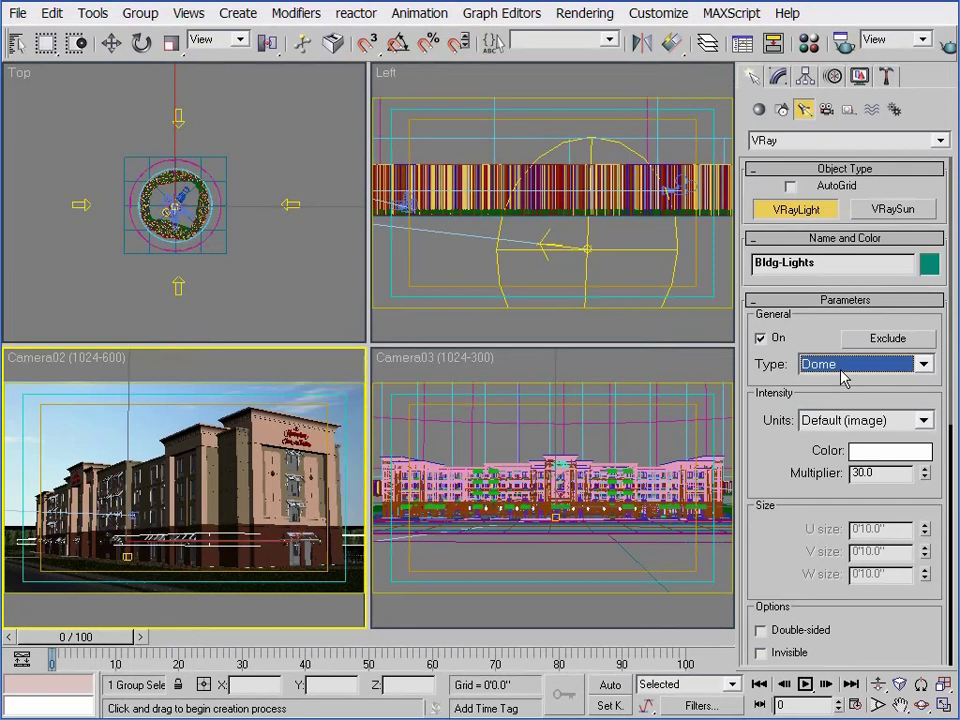
click(256, 251)
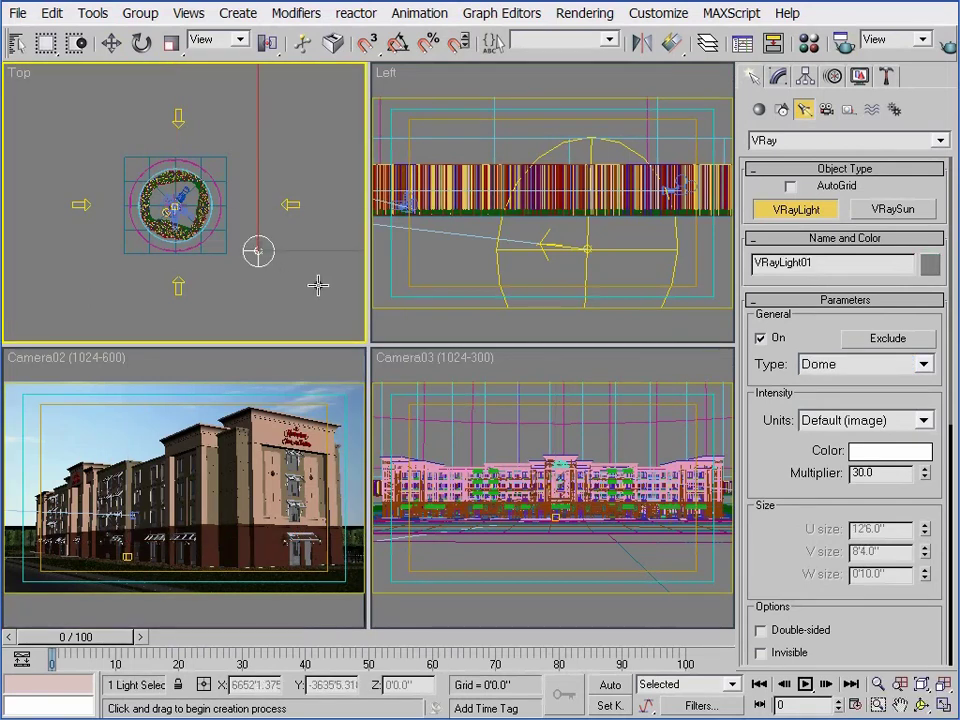
Step: Move the dome light straight up in the Left view to a height of about 390 feet
middle_drag(264, 253, 268, 259)
middle_click(553, 237)
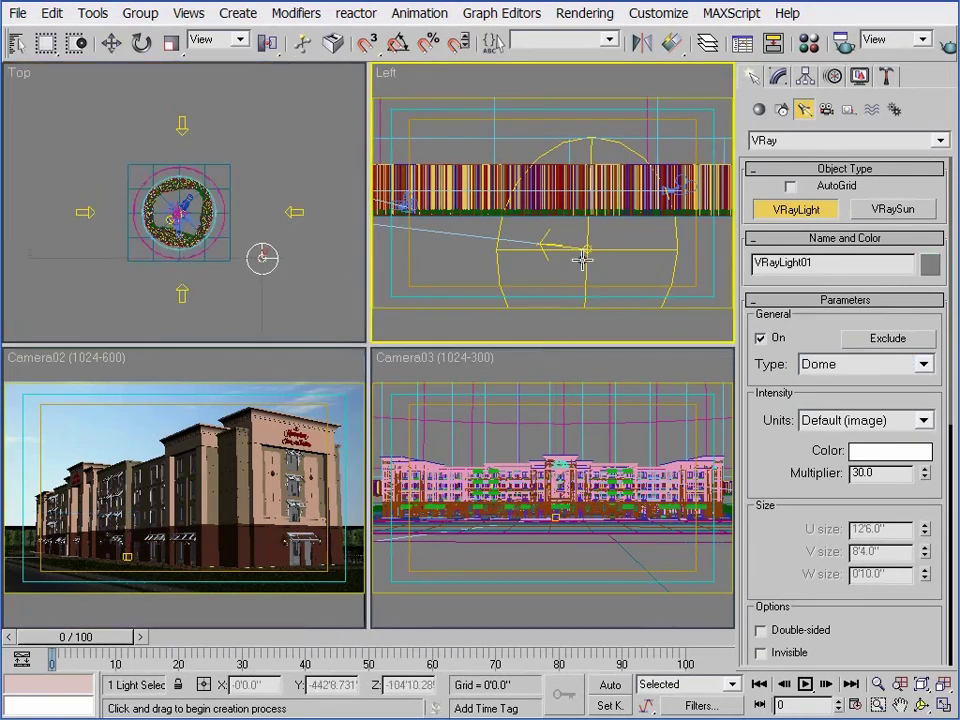
click(612, 286)
drag(616, 289, 617, 240)
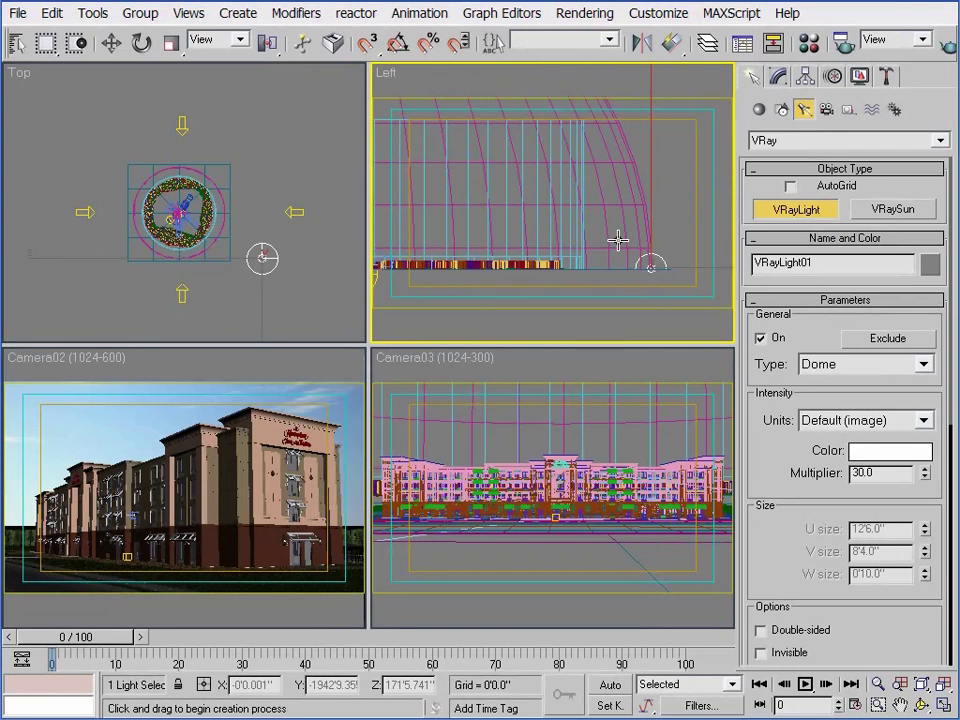
key(w)
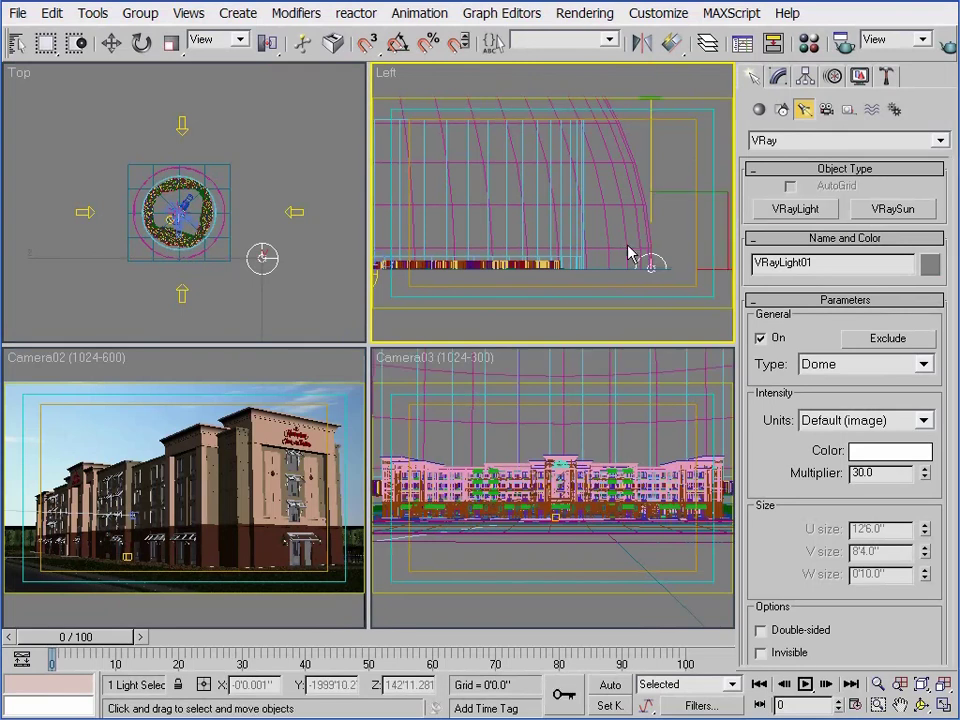
drag(652, 179, 651, 103)
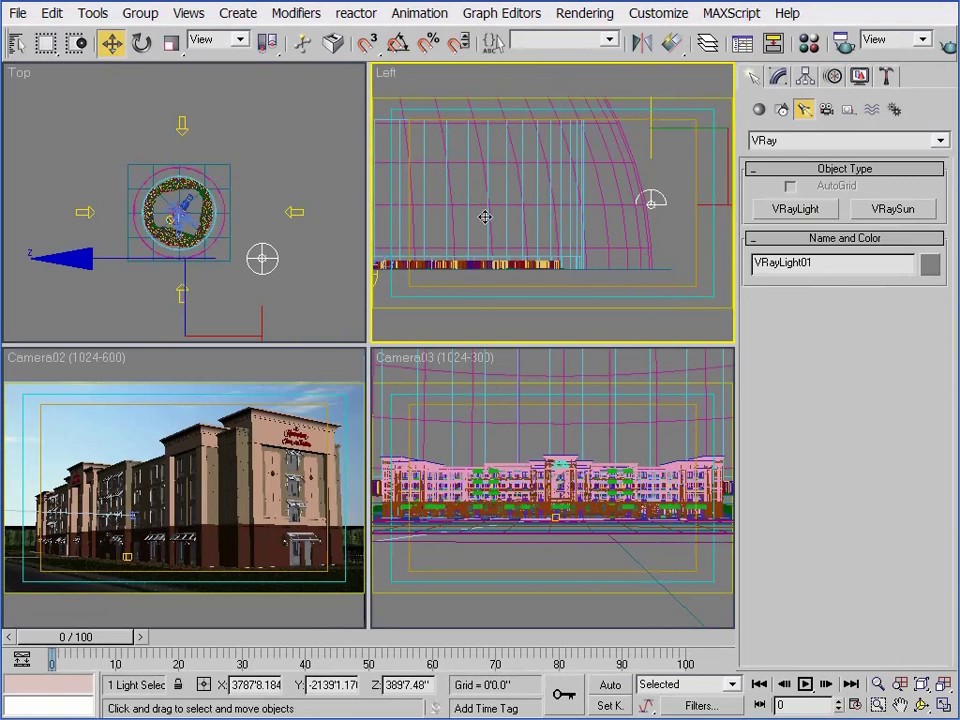
Step: Make the dome light invisible in its VRayLight options
right_click(332, 350)
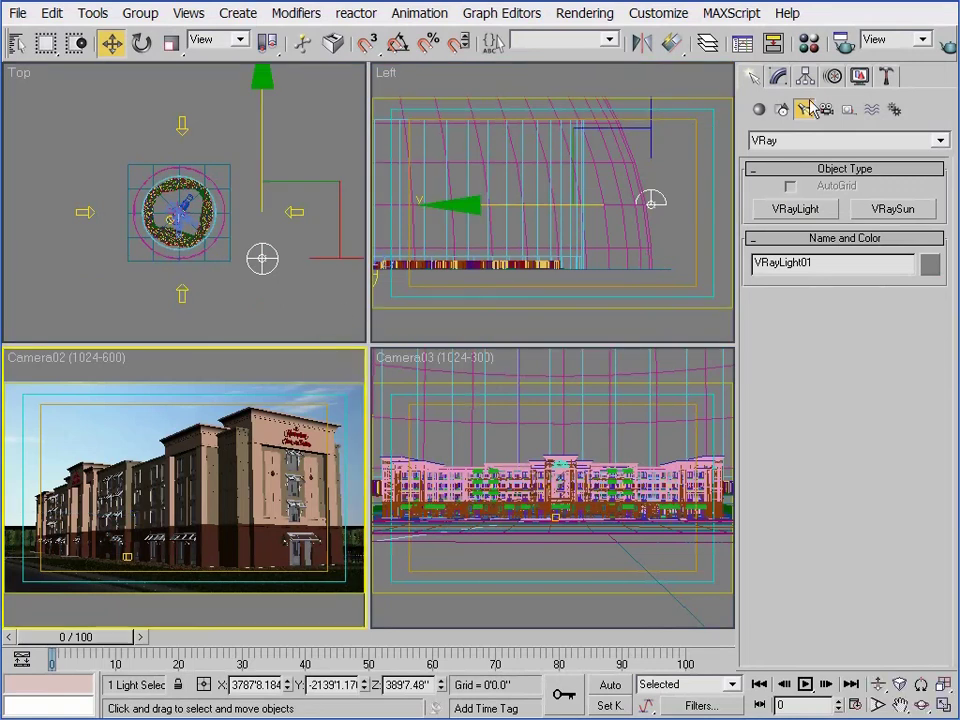
click(780, 78)
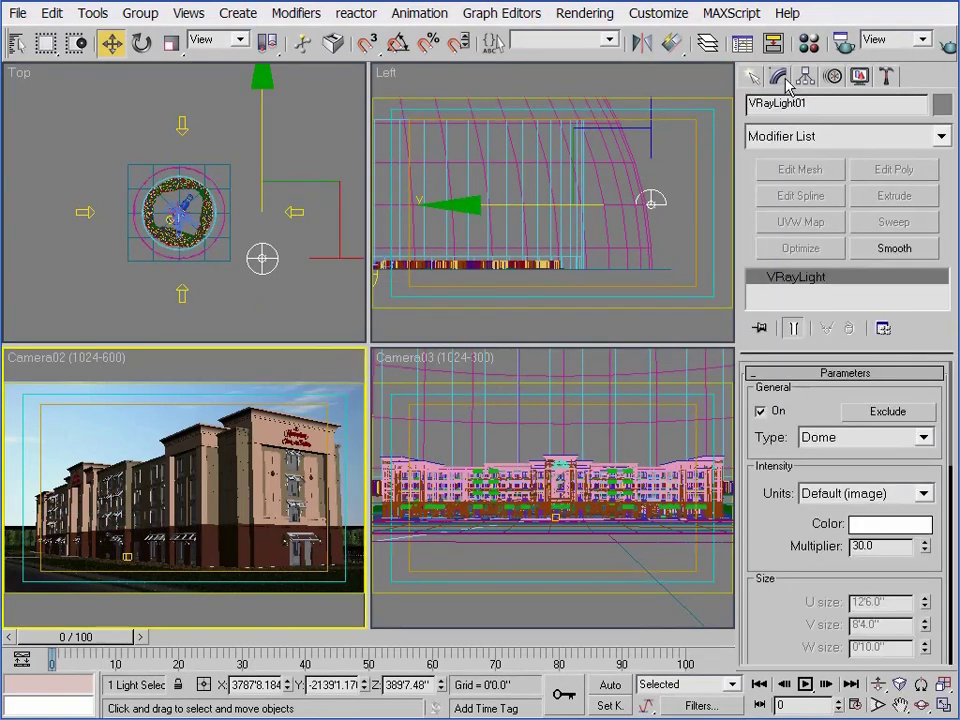
drag(782, 536, 765, 402)
click(790, 554)
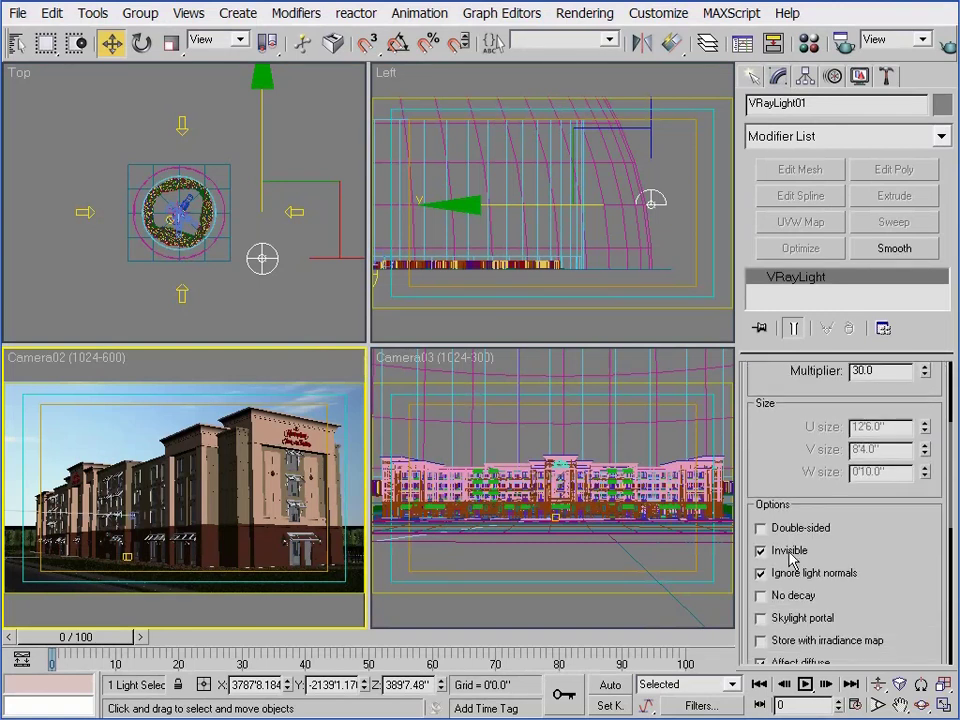
Step: Assign a new VRayHDRI map as the dome light's texture
drag(883, 553, 877, 371)
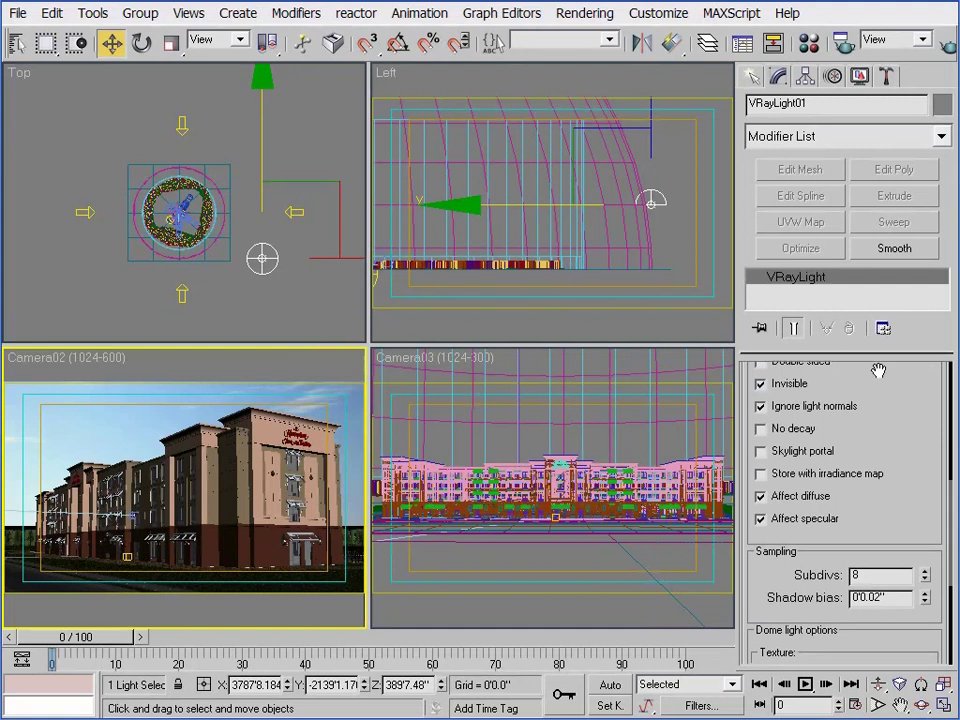
drag(915, 508, 914, 415)
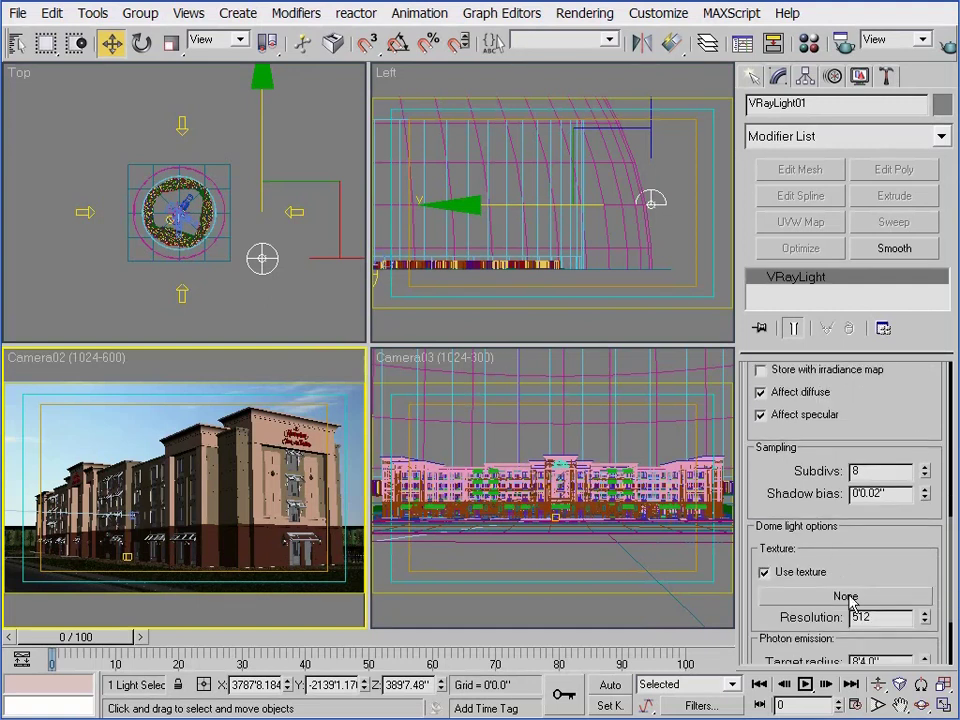
drag(810, 540, 816, 484)
click(830, 521)
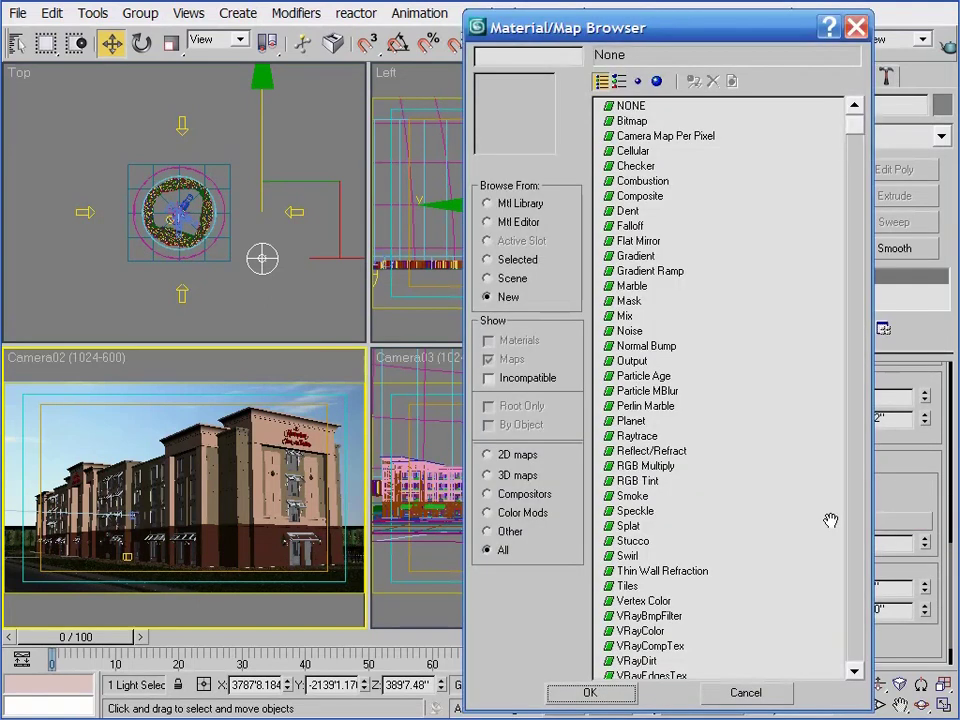
scroll(641, 500, down, 4)
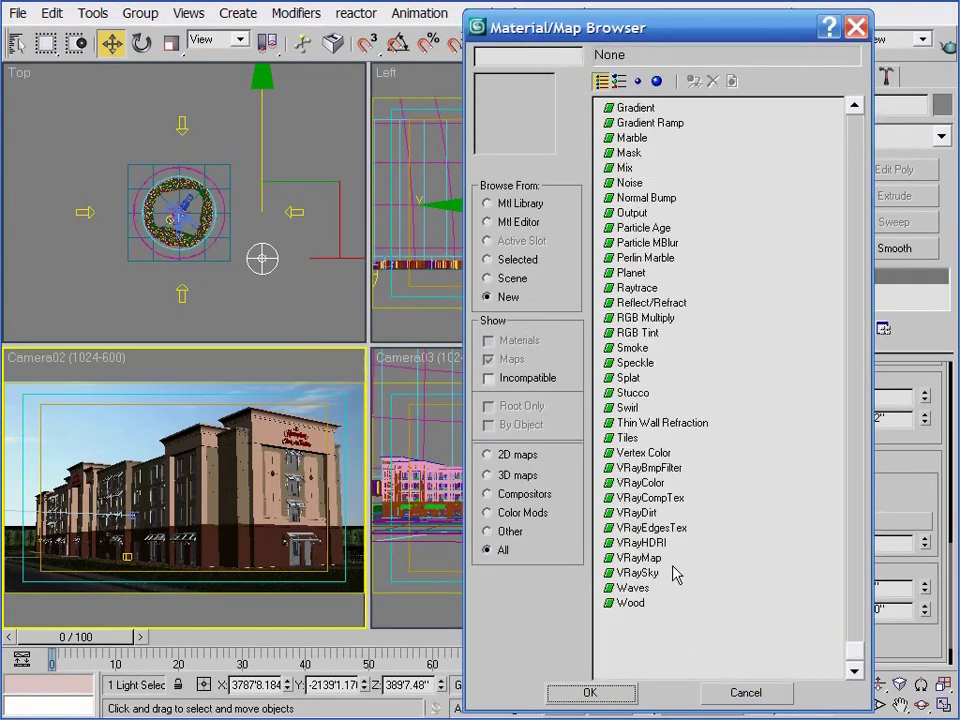
double_click(648, 544)
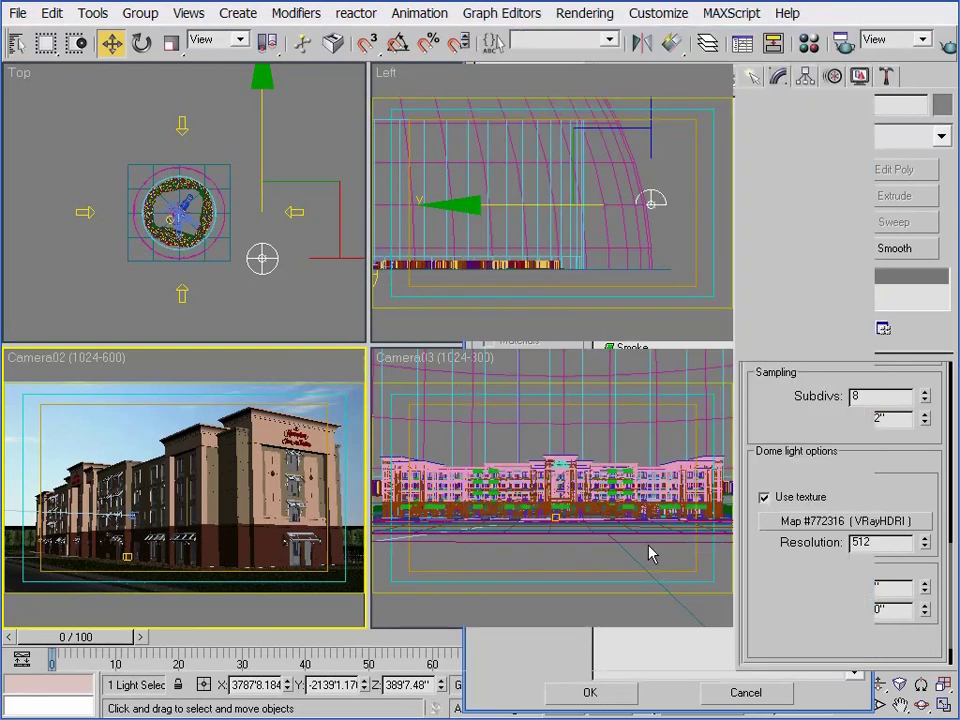
Step: Place the dome light's VRayHDRI texture in the Material Editor's second sample slot as an instance
key(m)
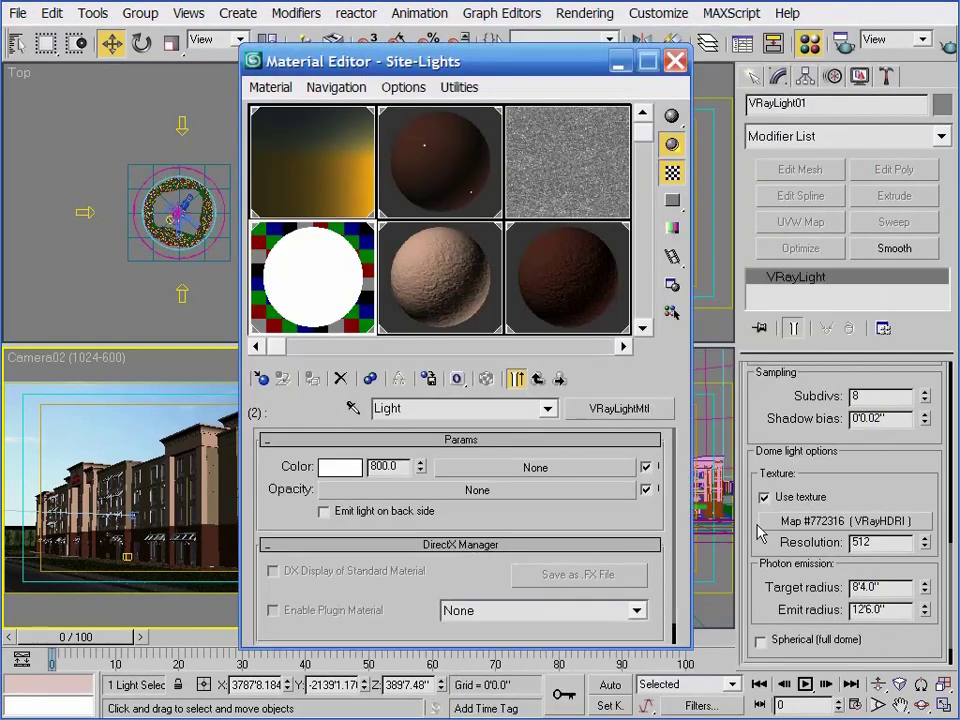
drag(765, 521, 450, 168)
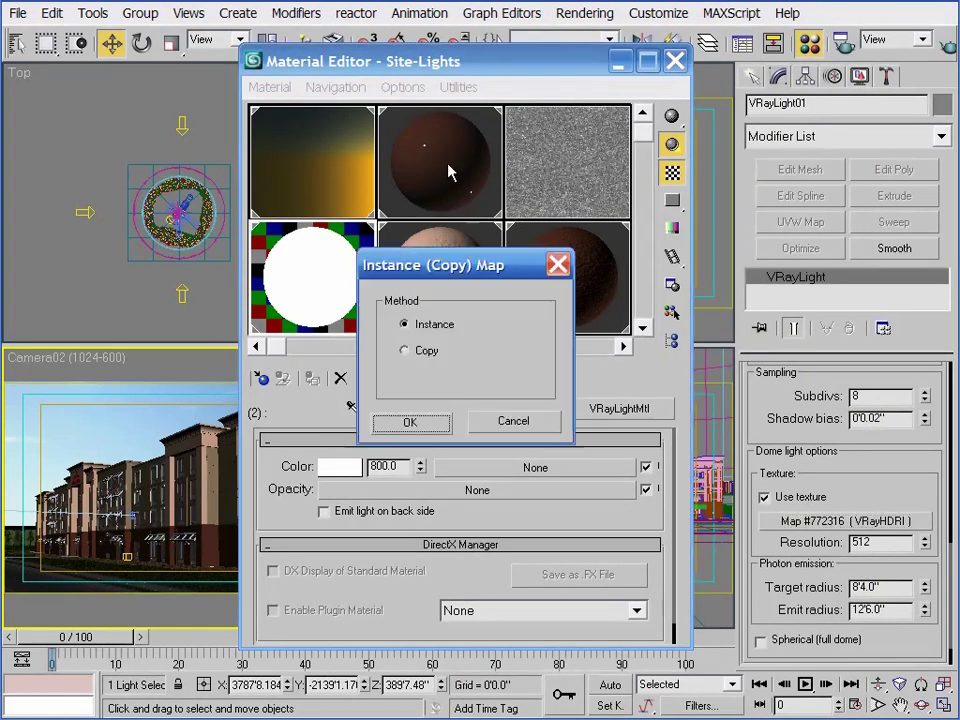
click(410, 423)
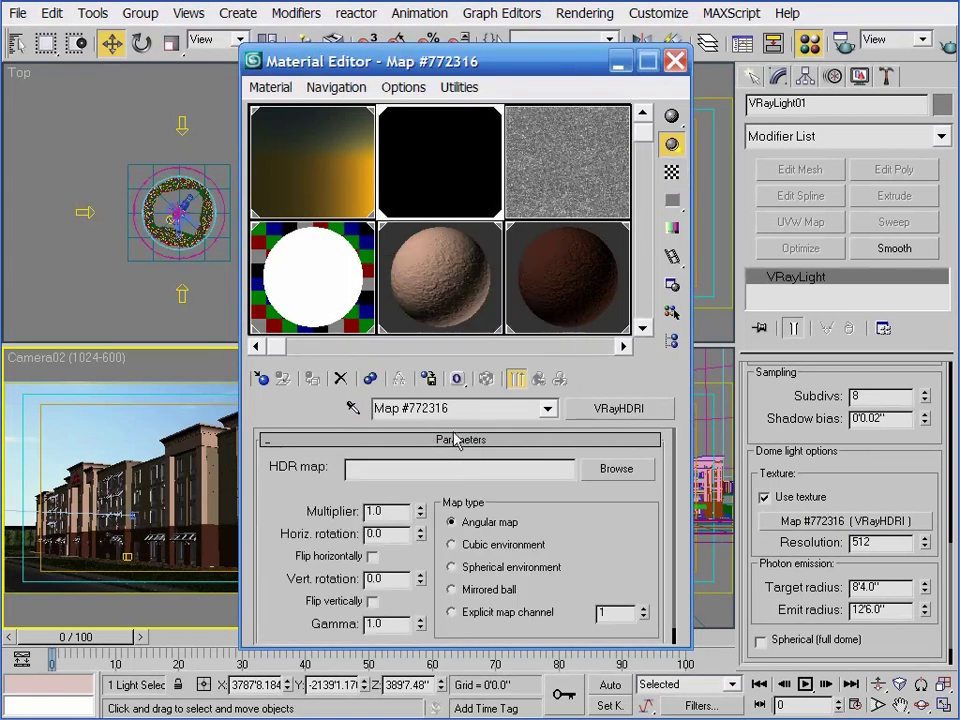
Step: Load the Lake_CraterLake03_sm HDR image into the VRayHDRI map and inspect it in an enlarged sample preview
click(628, 469)
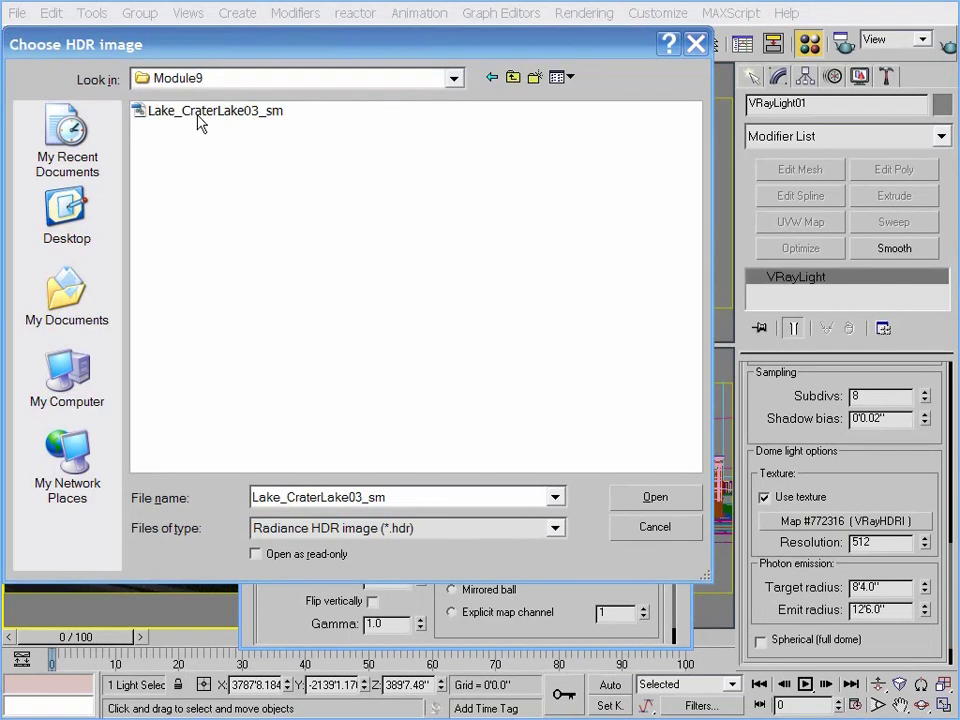
double_click(215, 112)
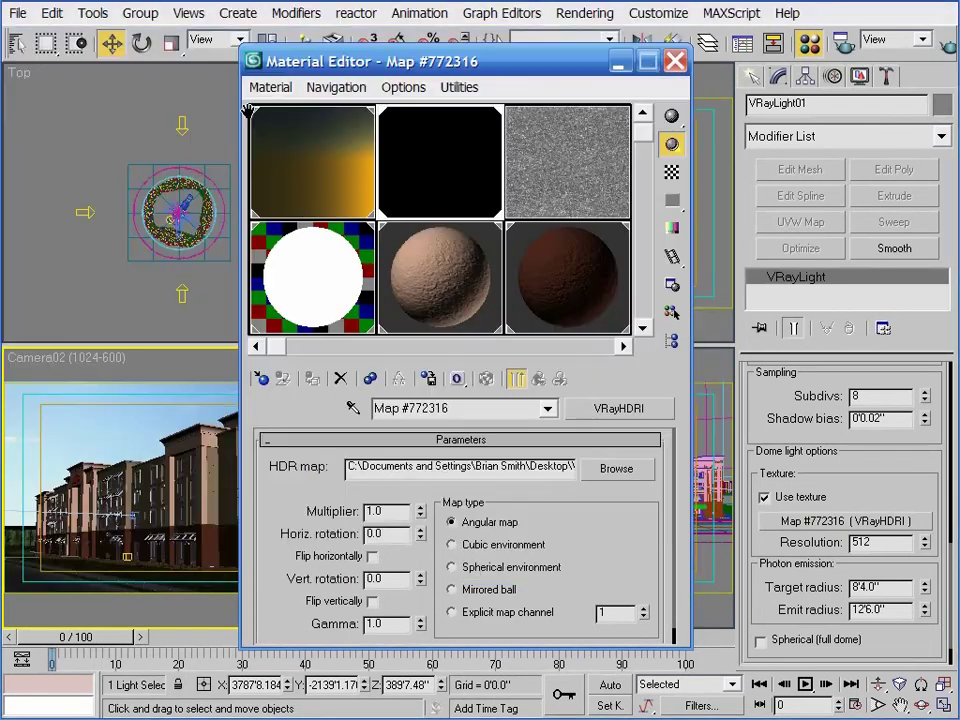
double_click(438, 172)
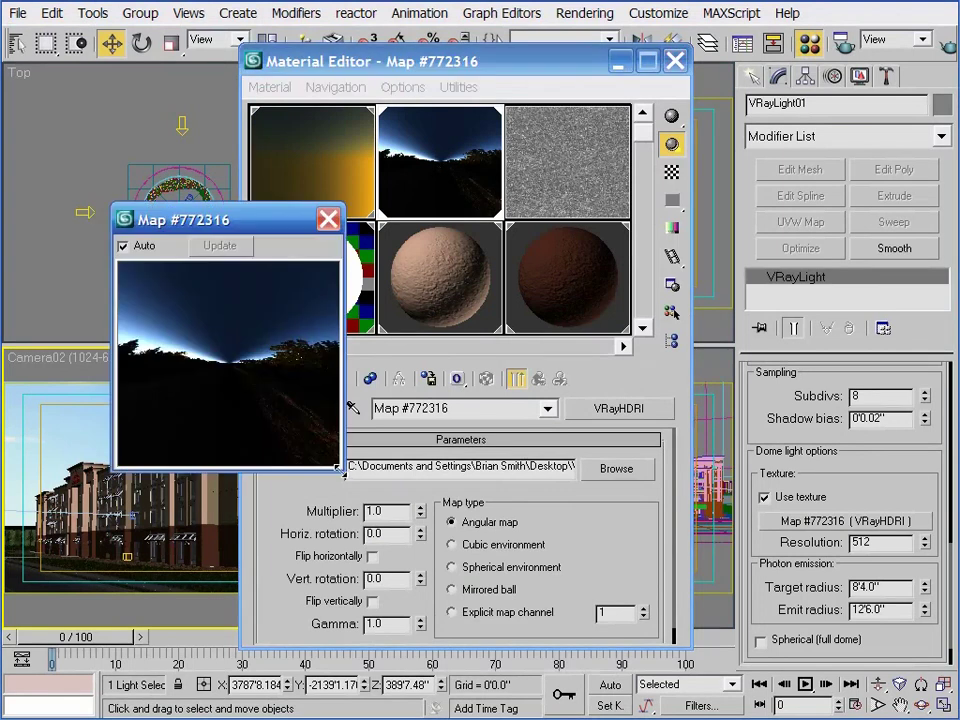
drag(343, 467, 431, 547)
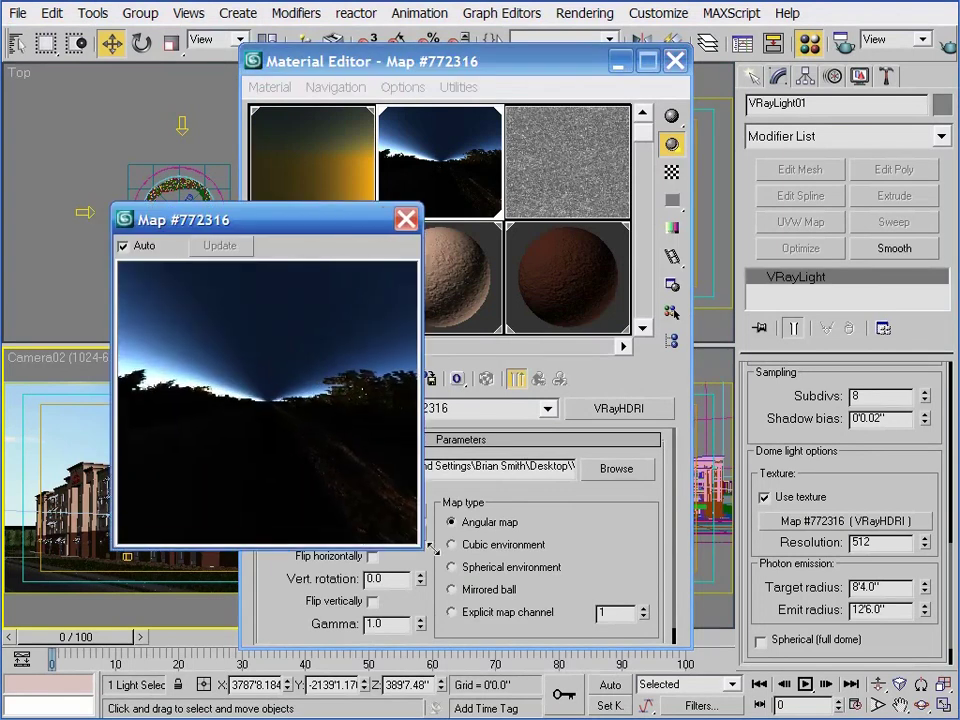
click(405, 219)
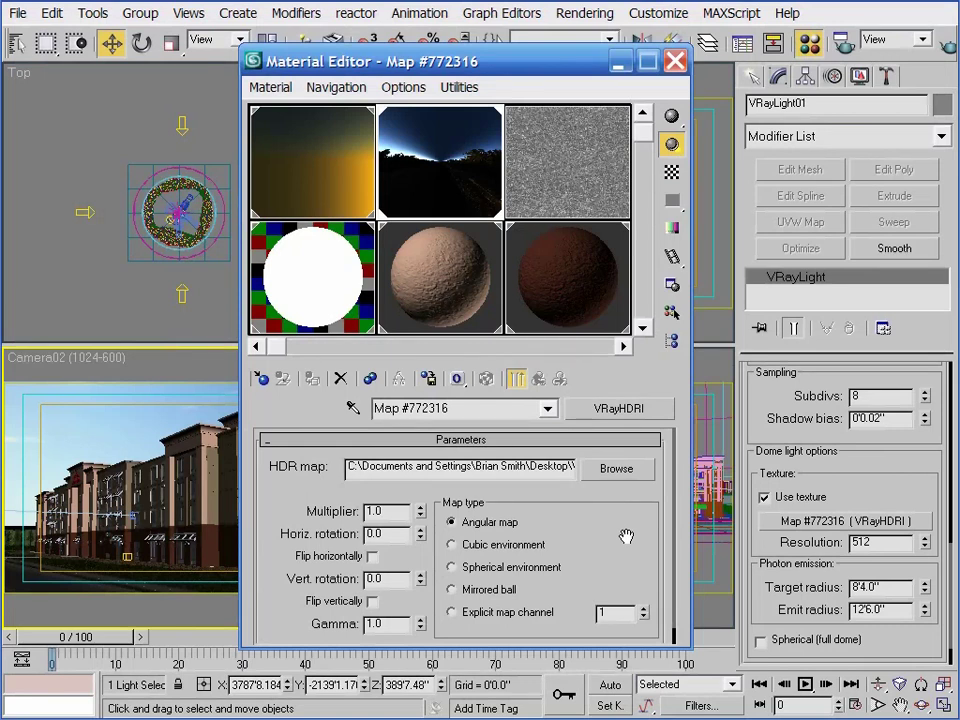
Step: Set the VRayHDRI map type to Spherical environment and close the Material Editor
click(518, 568)
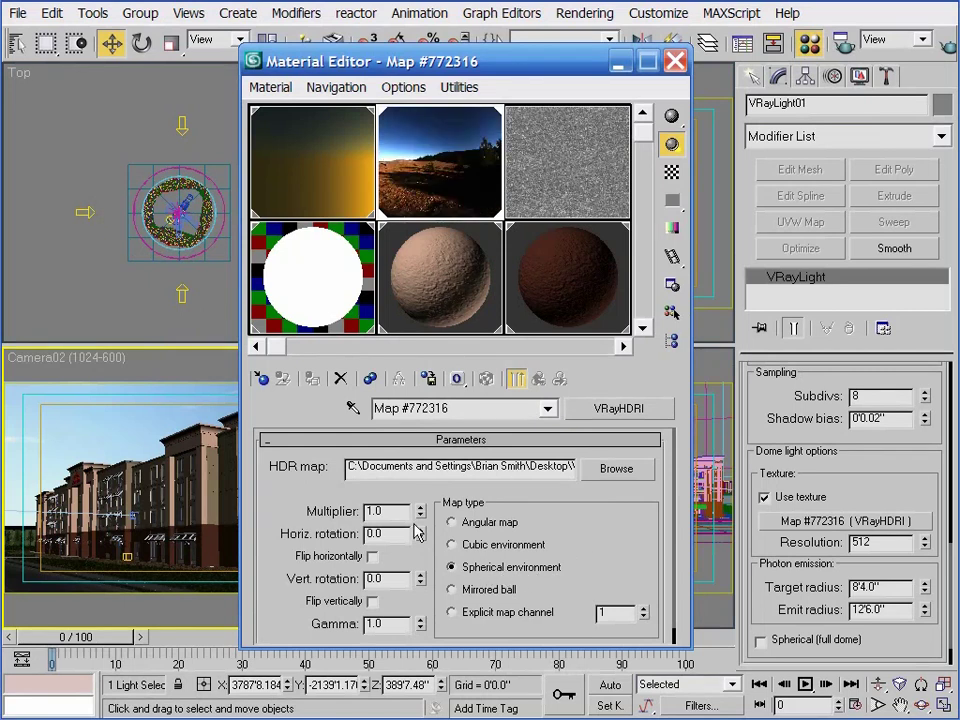
double_click(386, 512)
key(m)
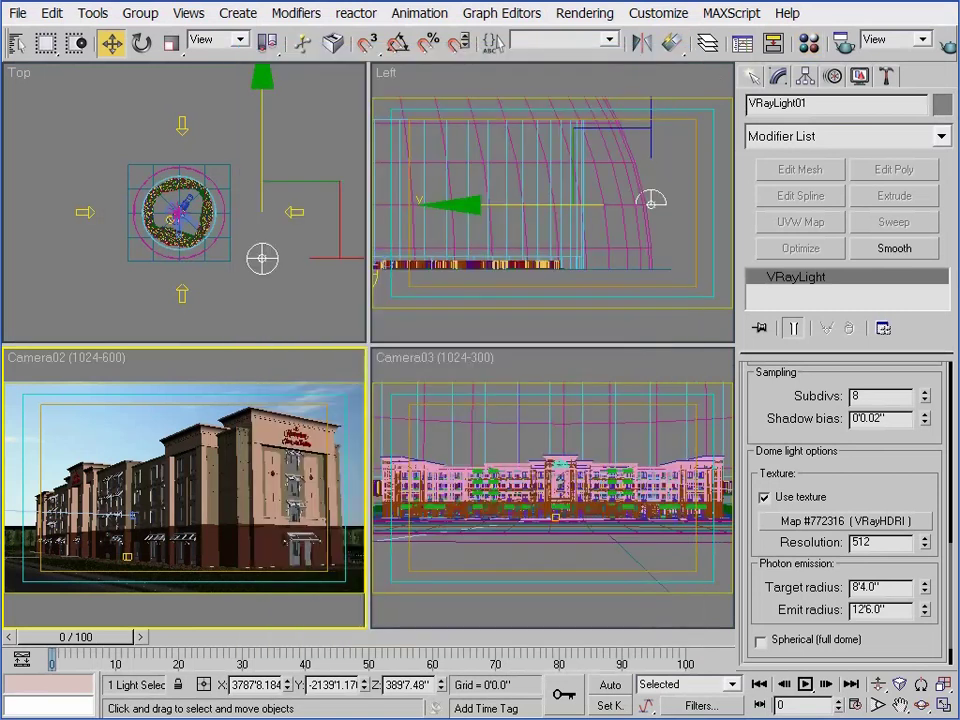